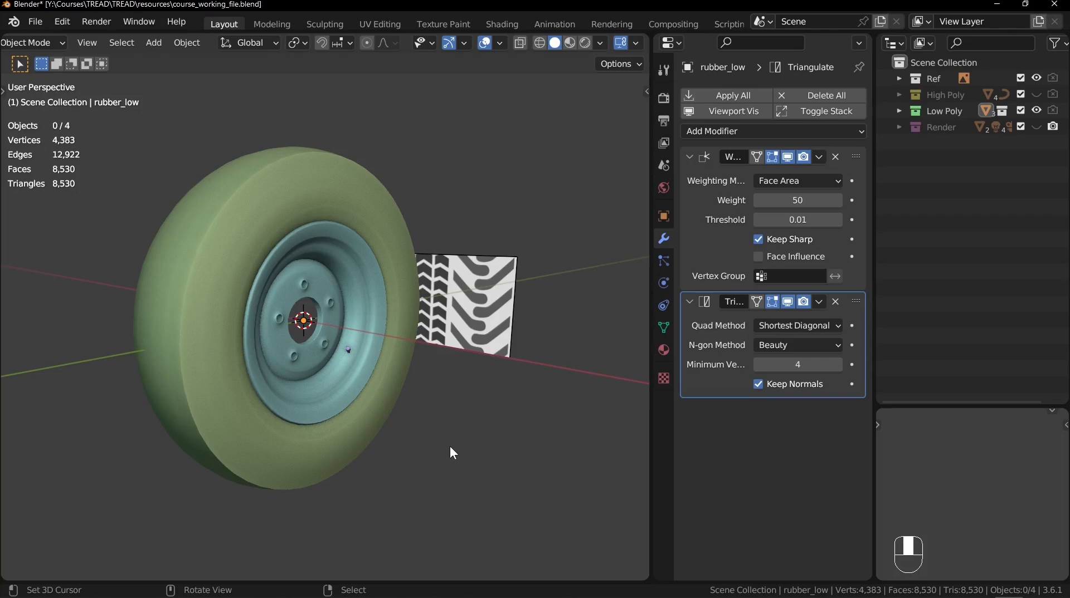
# Step: Hide the Low Poly collection and show the High Poly collection in the viewport
pyautogui.click(1034, 111)
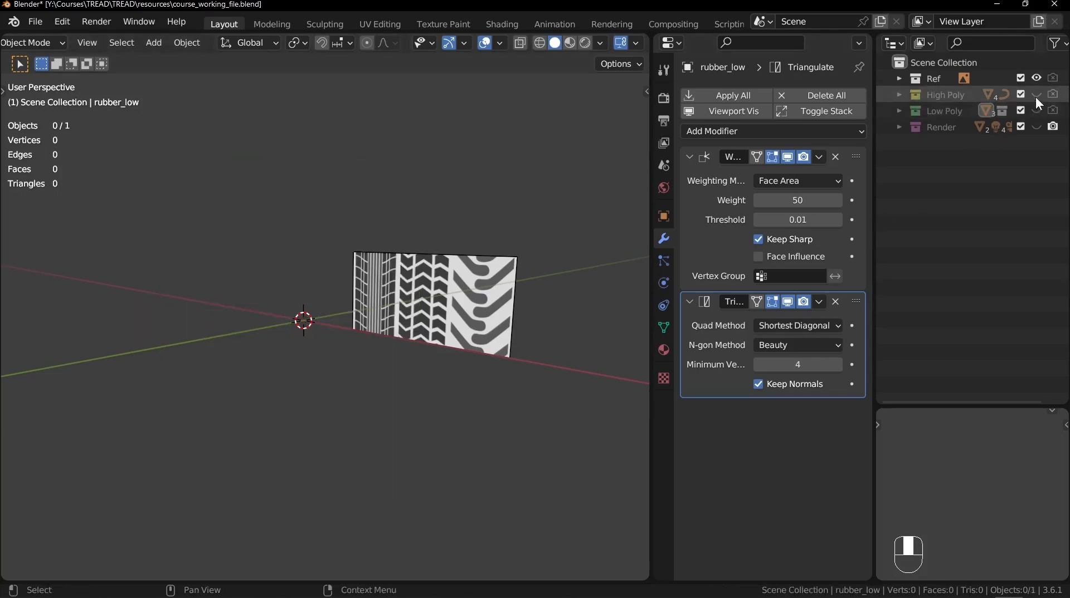
pyautogui.click(1035, 95)
# Step: Create a new collection named BONUS directly under the Scene Collection and give it a blue color tag
pyautogui.rightClick(944, 63)
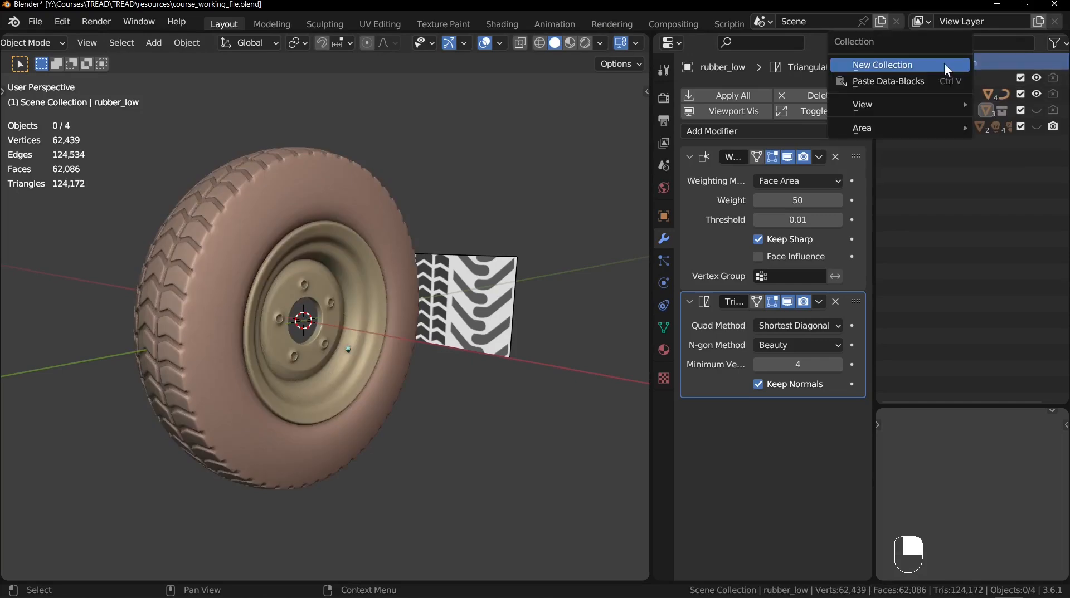
pyautogui.click(945, 66)
pyautogui.doubleClick(943, 142)
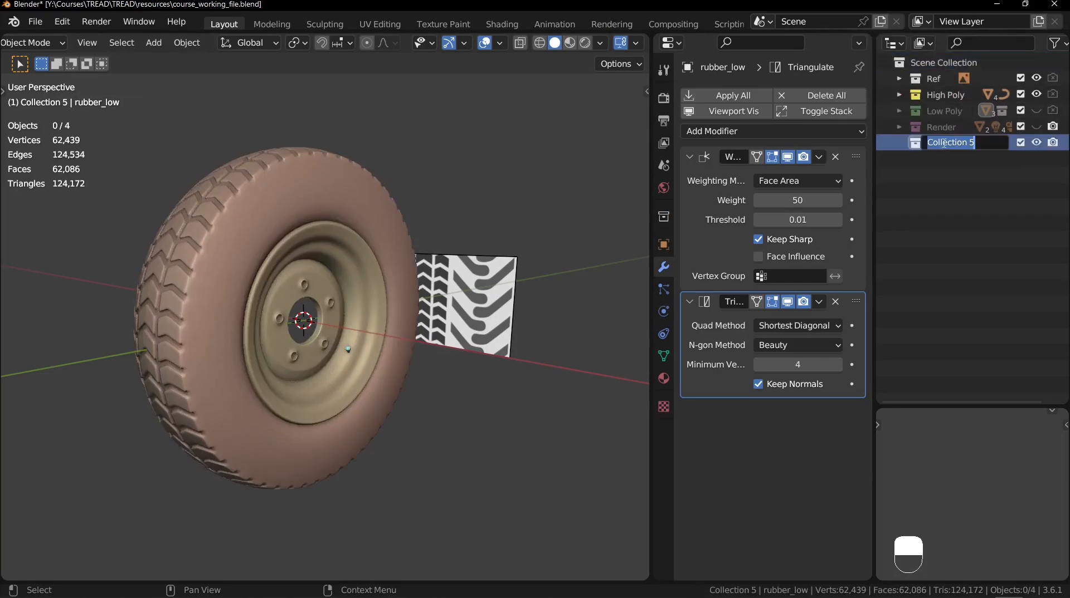
pyautogui.write('BONUS')
pyautogui.press('Return')
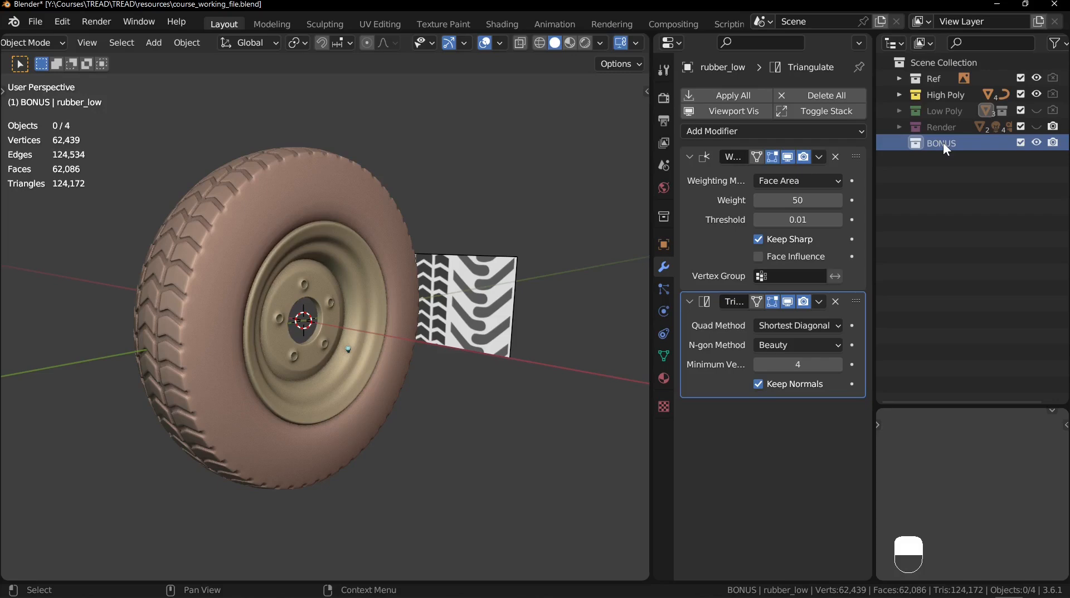
pyautogui.rightClick(942, 142)
pyautogui.click(856, 397)
# Step: Add a mesh plane at the centre of the wheel in the BONUS collection
pyautogui.keyDown('ctrl'); pyautogui.moveTo(451, 271); pyautogui.dragTo(527, 211, button='middle'); pyautogui.keyUp('ctrl')
pyautogui.hotkey('shift', 'a')
pyautogui.moveTo(526, 166)
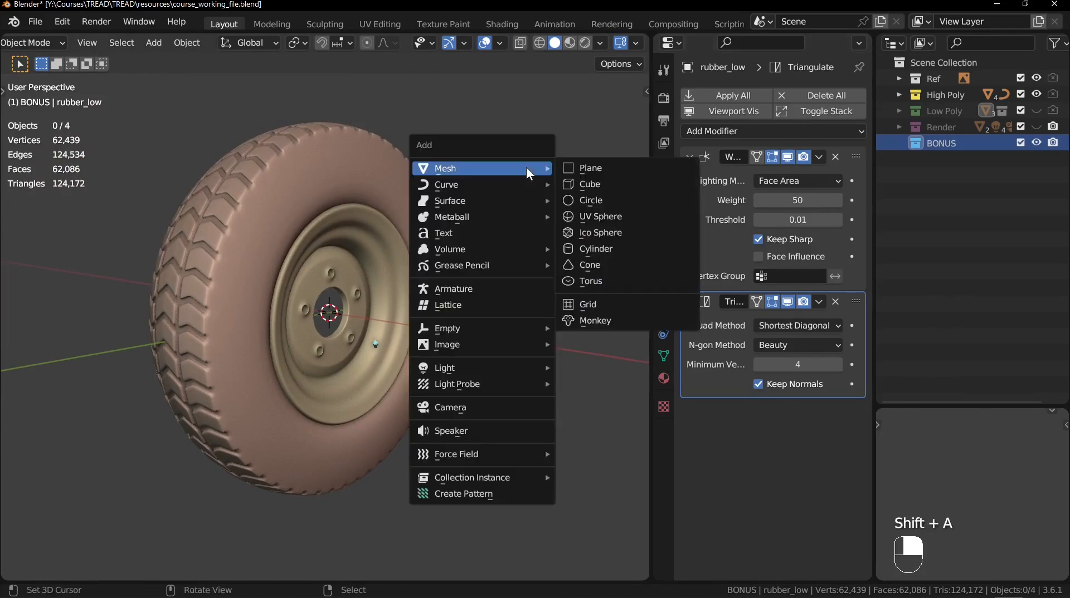
pyautogui.click(599, 167)
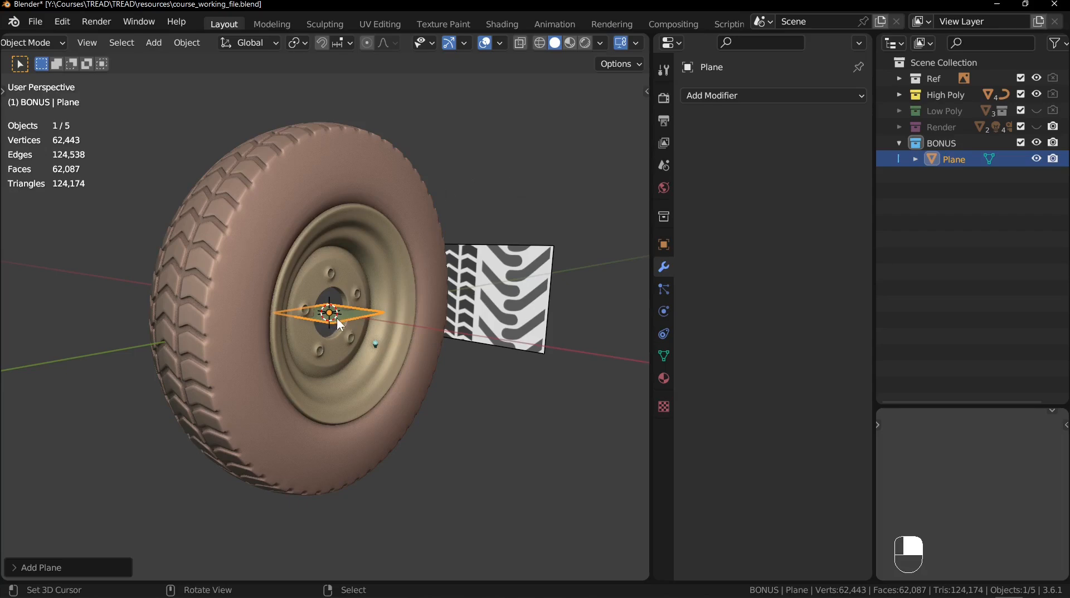
# Step: Copy the modifiers from the rubber_high tire to the plane and hide the High Poly collection
pyautogui.keyDown('shift'); pyautogui.click(350, 133); pyautogui.keyUp('shift')
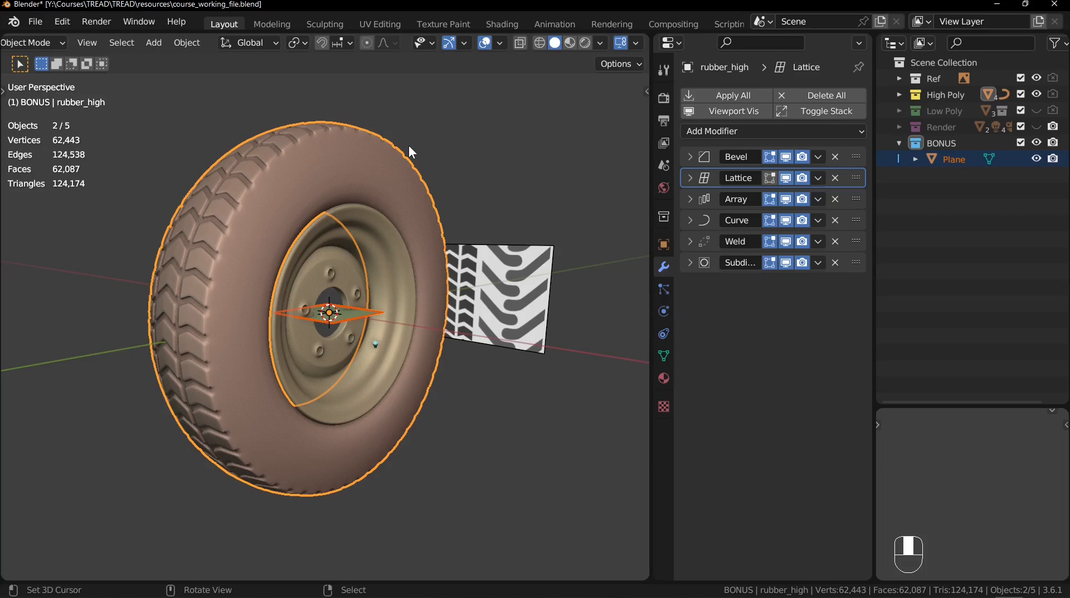
pyautogui.hotkey('ctrl', 'l')
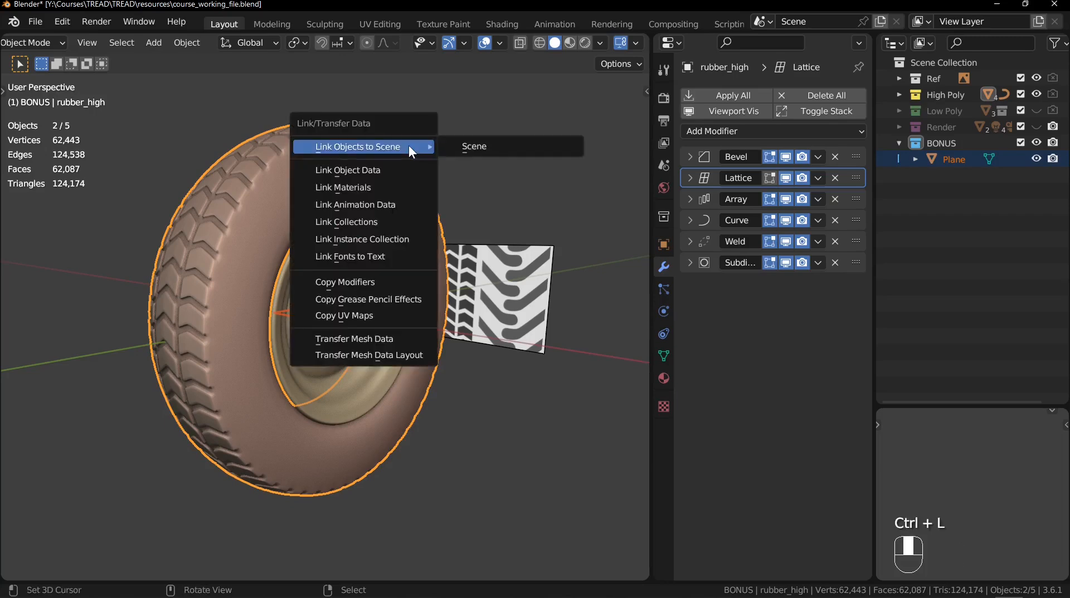
pyautogui.click(393, 281)
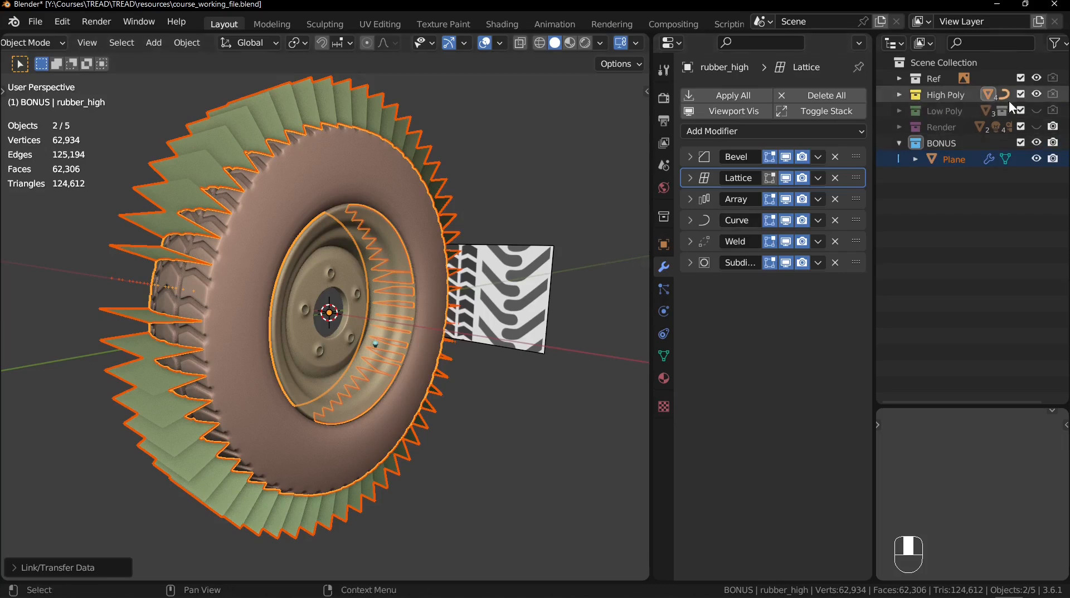
pyautogui.click(1035, 95)
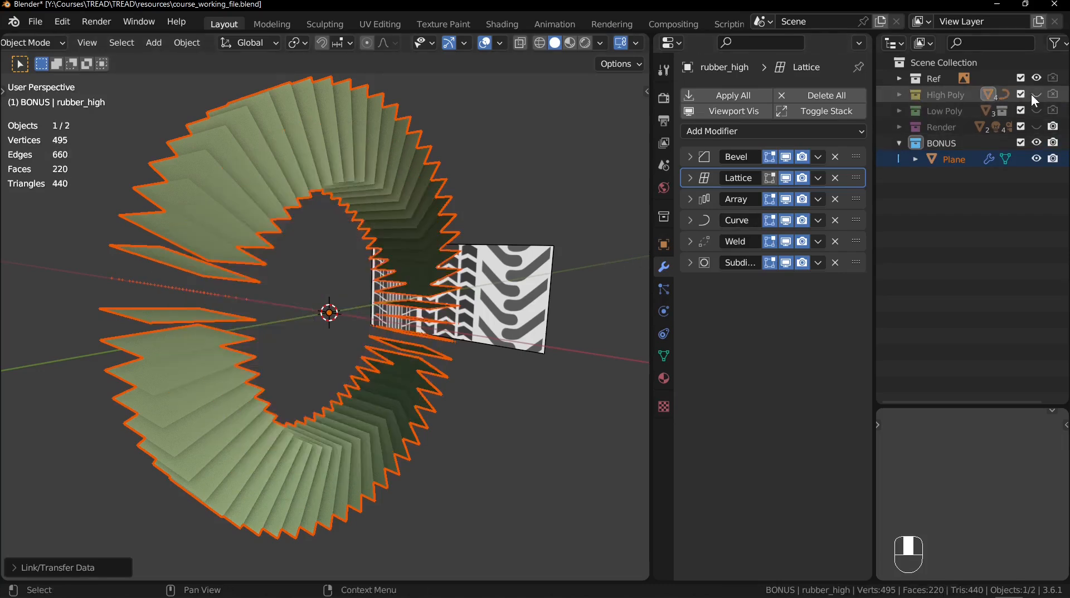
# Step: In Edit Mode, rotate the plane's geometry about the global X axis with snapping so it stands upright
pyautogui.click(297, 122)
pyautogui.press('Tab')
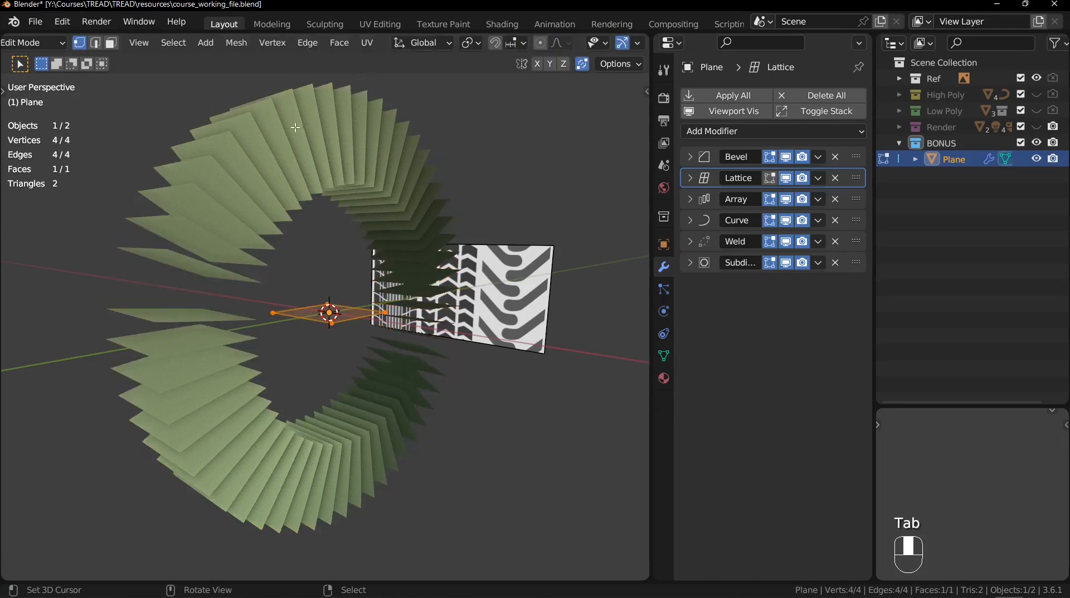
pyautogui.moveTo(566, 400); pyautogui.dragTo(564, 421, button='middle')
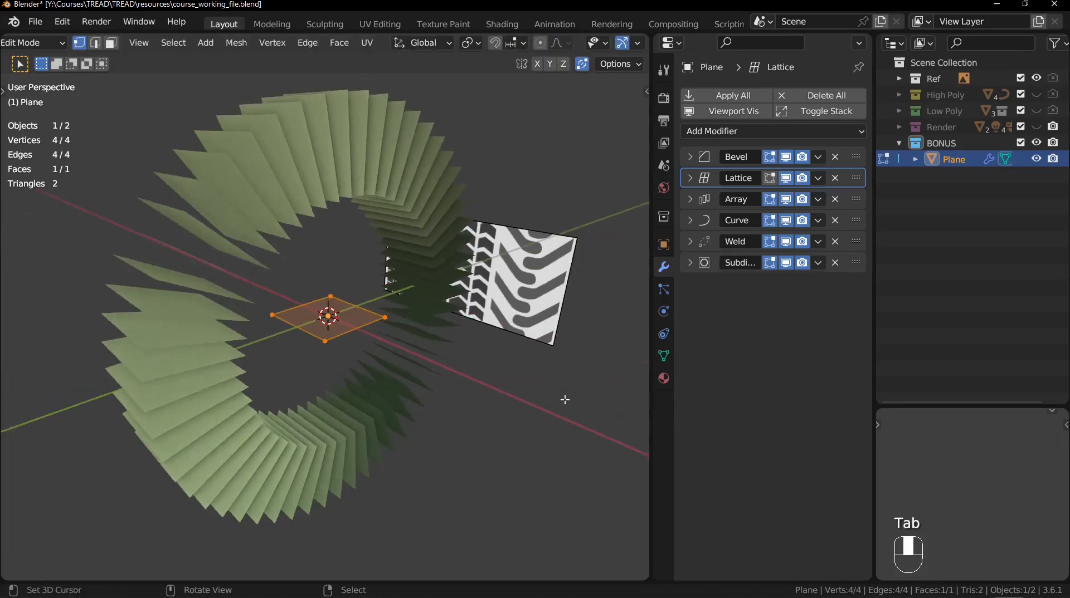
pyautogui.press('r')
pyautogui.press('y')
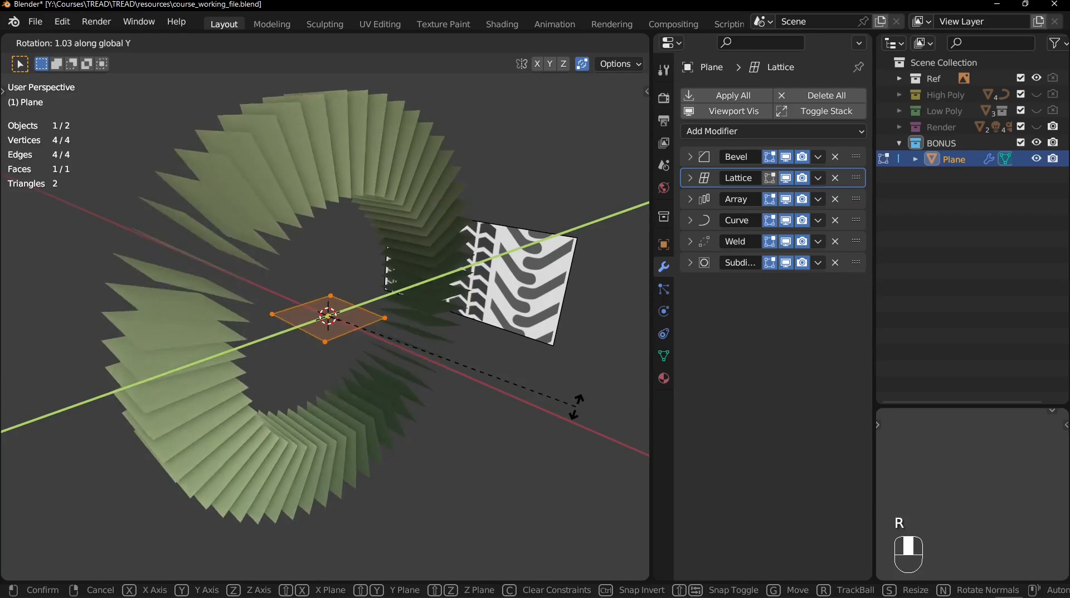
pyautogui.press('x')
pyautogui.press('ctrl')
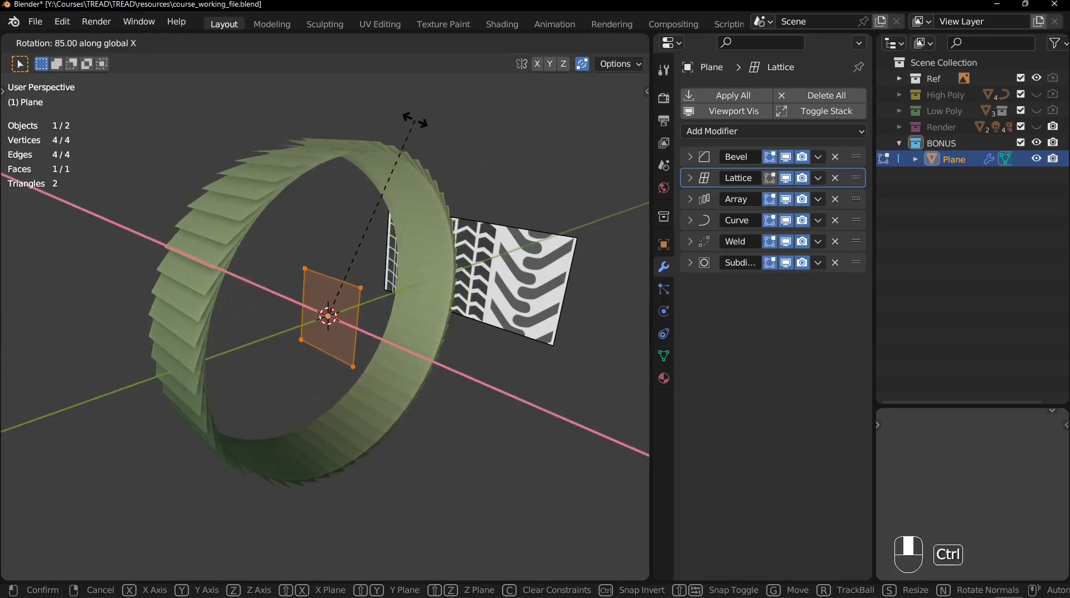
pyautogui.keyDown('ctrl'); pyautogui.click(400, 120); pyautogui.keyUp('ctrl')
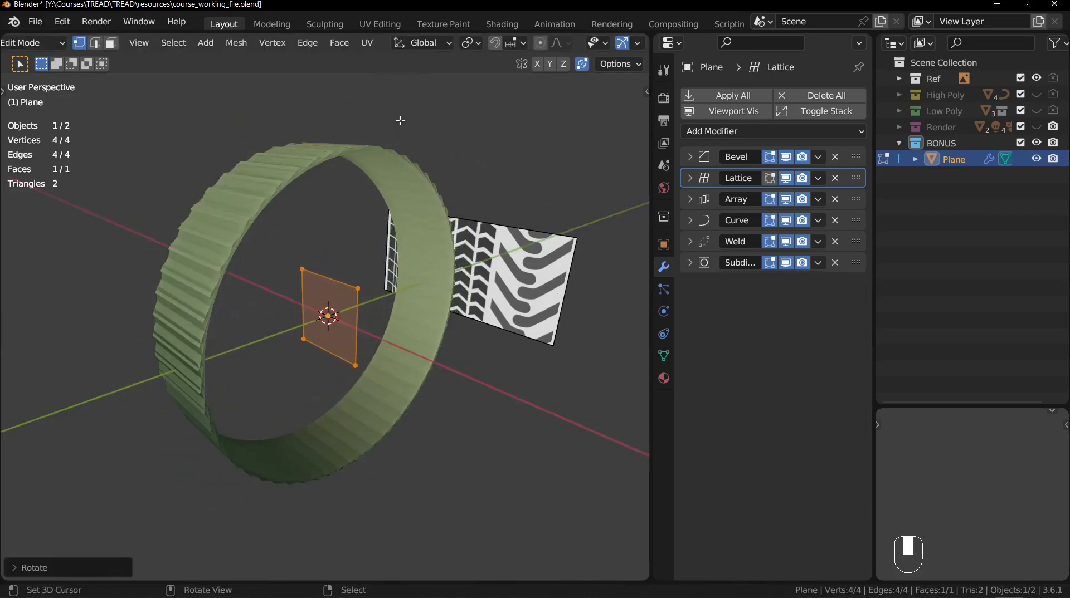
# Step: In front view, turn off viewport display for the plane's Bevel, Lattice, Array, Curve, Weld and Subdivision modifiers and return to Object Mode
pyautogui.press('KP_1')
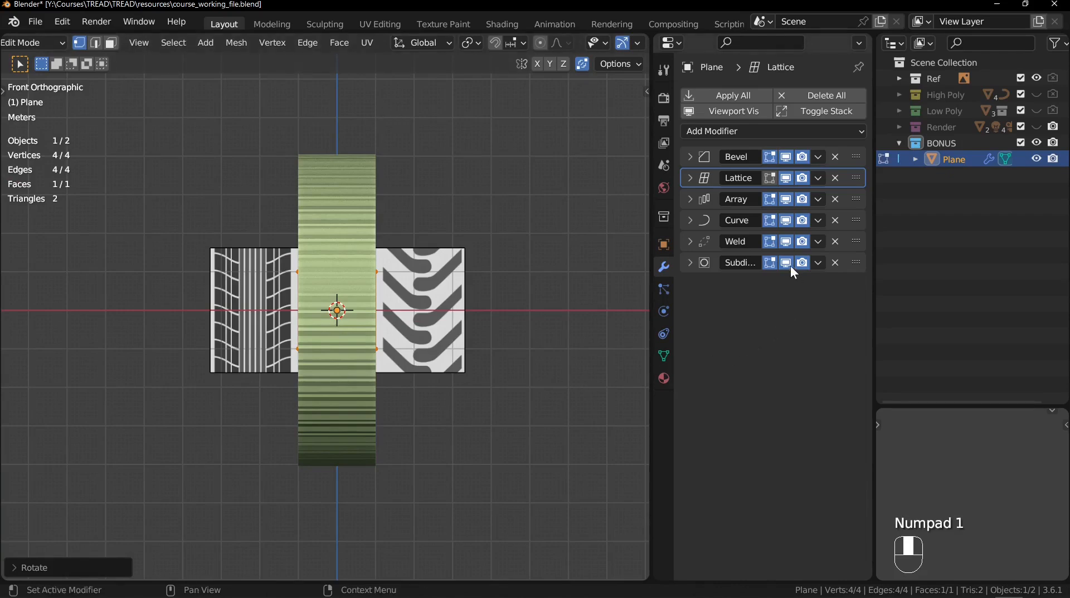
pyautogui.moveTo(790, 265); pyautogui.dragTo(787, 223)
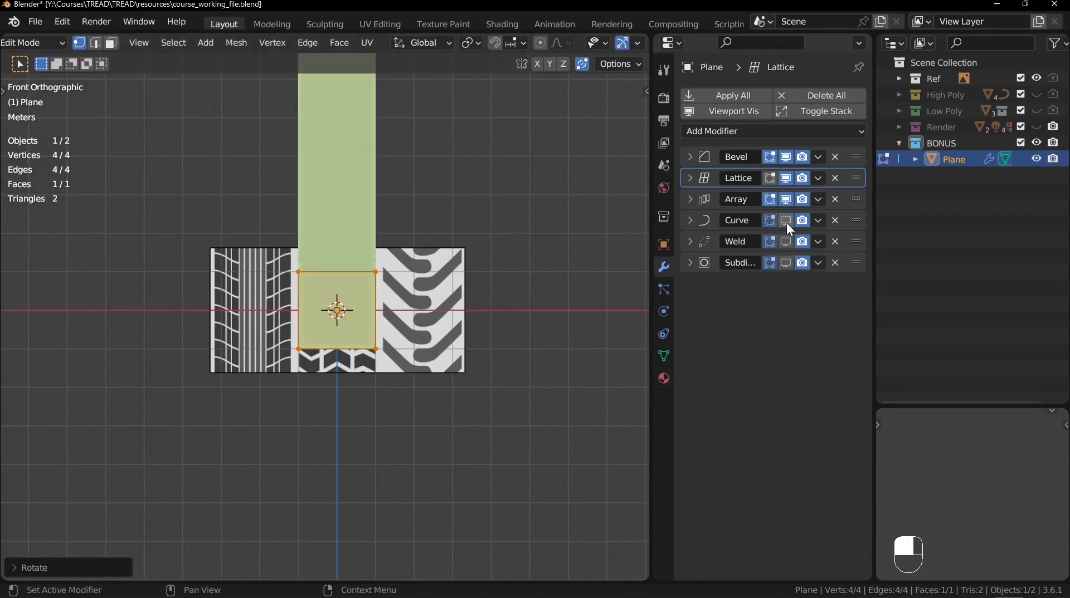
pyautogui.moveTo(789, 183); pyautogui.dragTo(786, 159)
pyautogui.click(787, 200)
pyautogui.keyDown('ctrl'); pyautogui.moveTo(472, 357); pyautogui.dragTo(530, 256, button='middle'); pyautogui.keyUp('ctrl')
pyautogui.press('Tab')
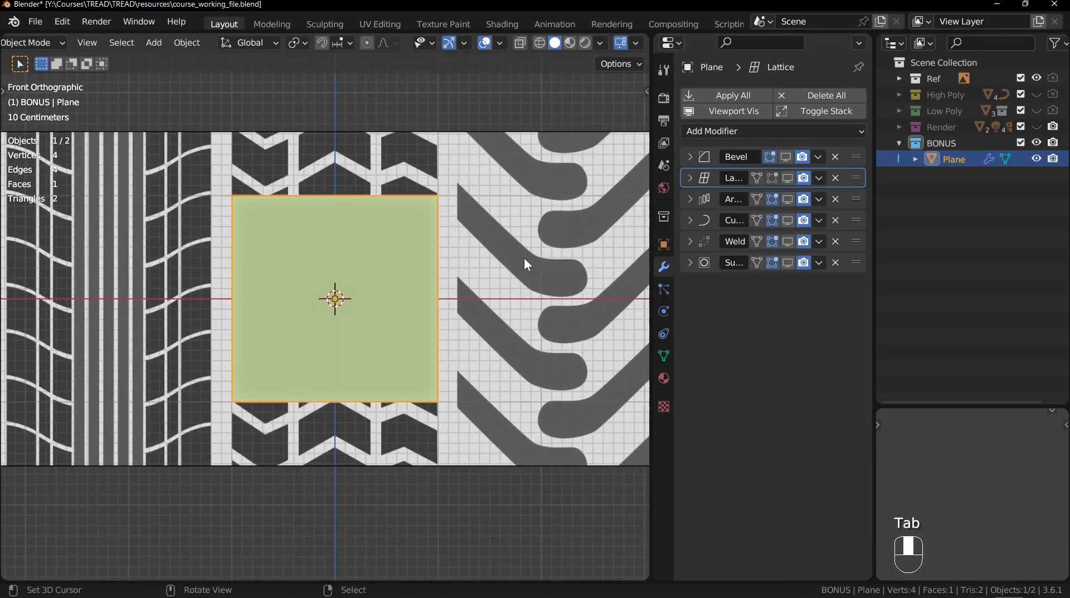
# Step: Move the tread reference image -2.2 m along the global X axis so the tractor tread sits behind the plane
pyautogui.click(526, 264)
pyautogui.press('g')
pyautogui.press('x')
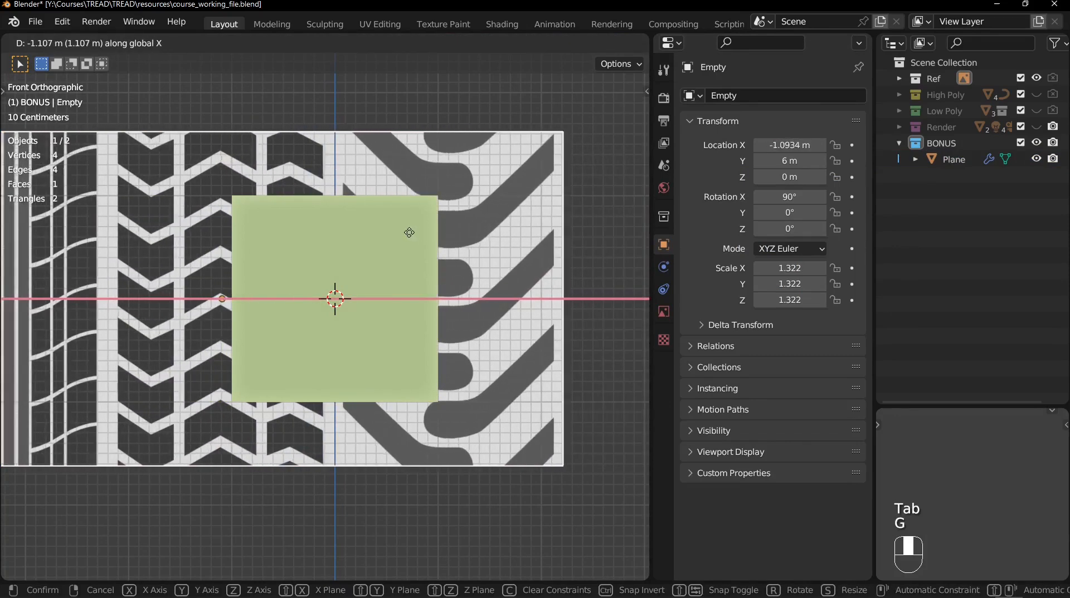
pyautogui.press('ctrl')
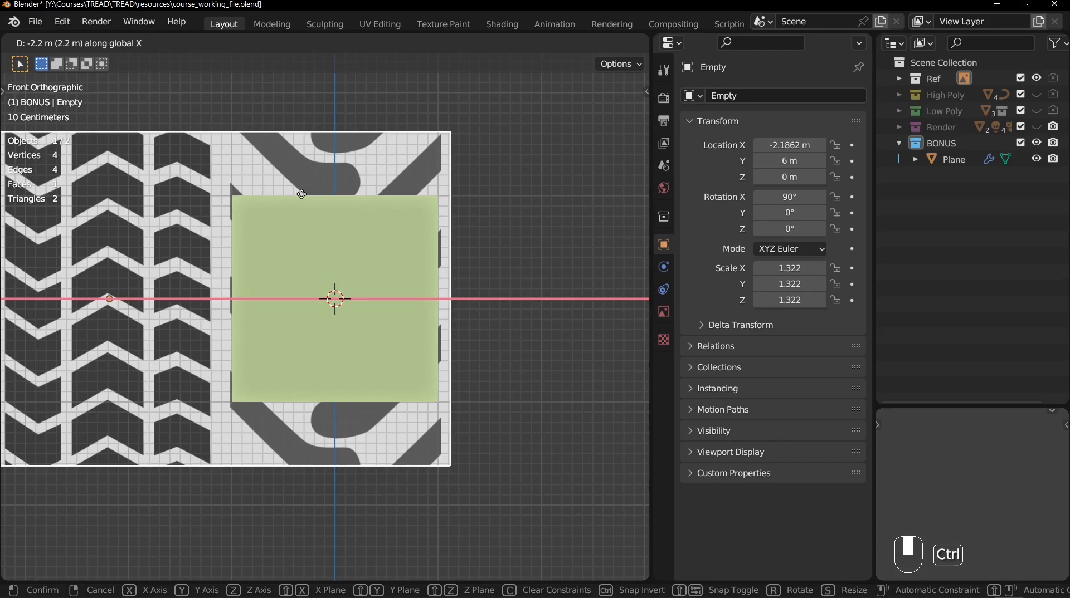
pyautogui.click(301, 193)
# Step: Select the plane and enable X-ray so the tractor tread reference shows through it
pyautogui.scroll(1, 343, 306)
pyautogui.scroll(1, 344, 307)
pyautogui.keyDown('shift'); pyautogui.moveTo(351, 270); pyautogui.dragTo(280, 253, button='middle'); pyautogui.keyUp('shift')
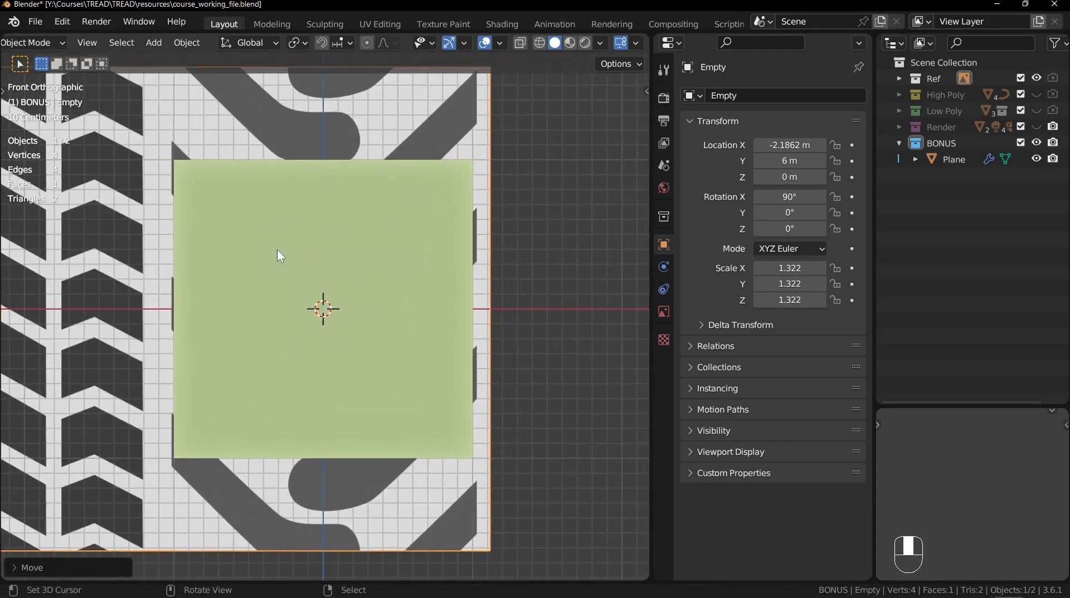
pyautogui.click(432, 270)
pyautogui.hotkey('alt', 'z')
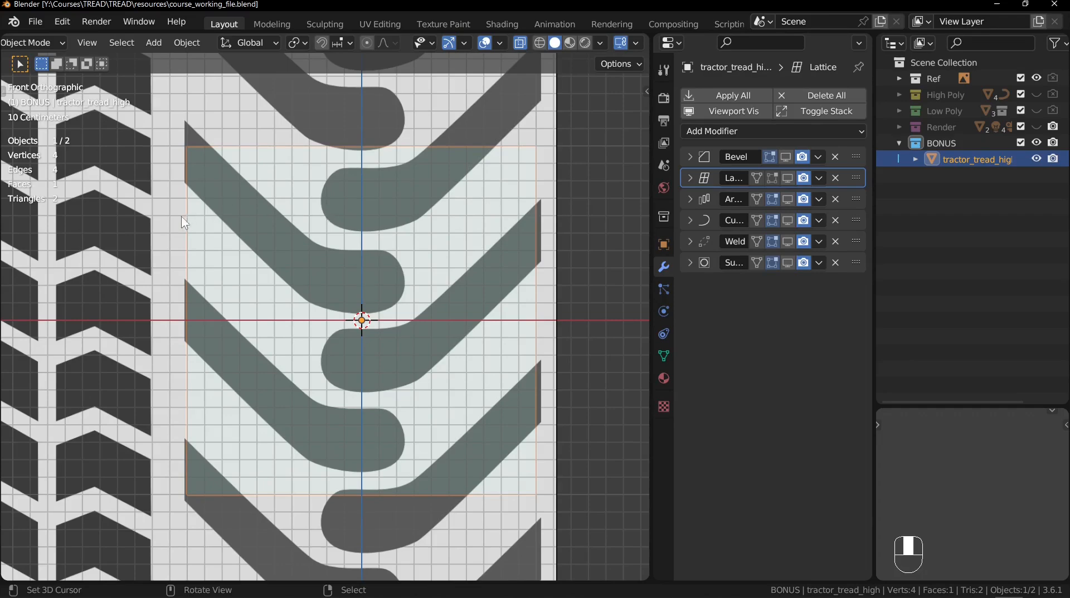
pyautogui.keyDown('shift'); pyautogui.moveTo(182, 222); pyautogui.dragTo(540, 216, button='middle'); pyautogui.keyUp('shift')
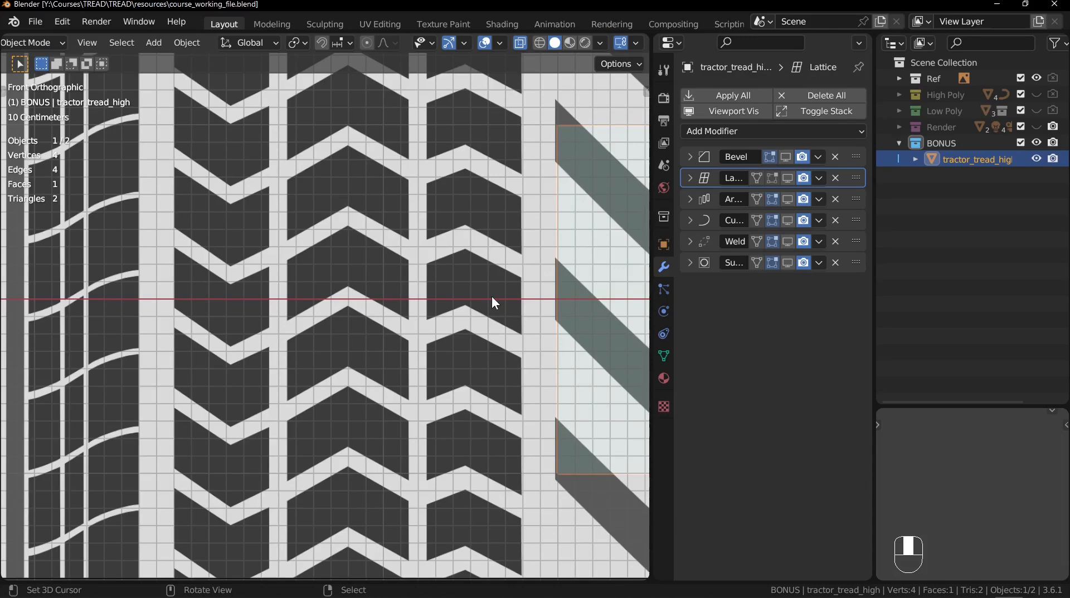
pyautogui.keyDown('shift'); pyautogui.moveTo(523, 270); pyautogui.dragTo(172, 249, button='middle'); pyautogui.keyUp('shift')
pyautogui.keyDown('shift'); pyautogui.moveTo(321, 256); pyautogui.dragTo(325, 272, button='middle'); pyautogui.keyUp('shift')
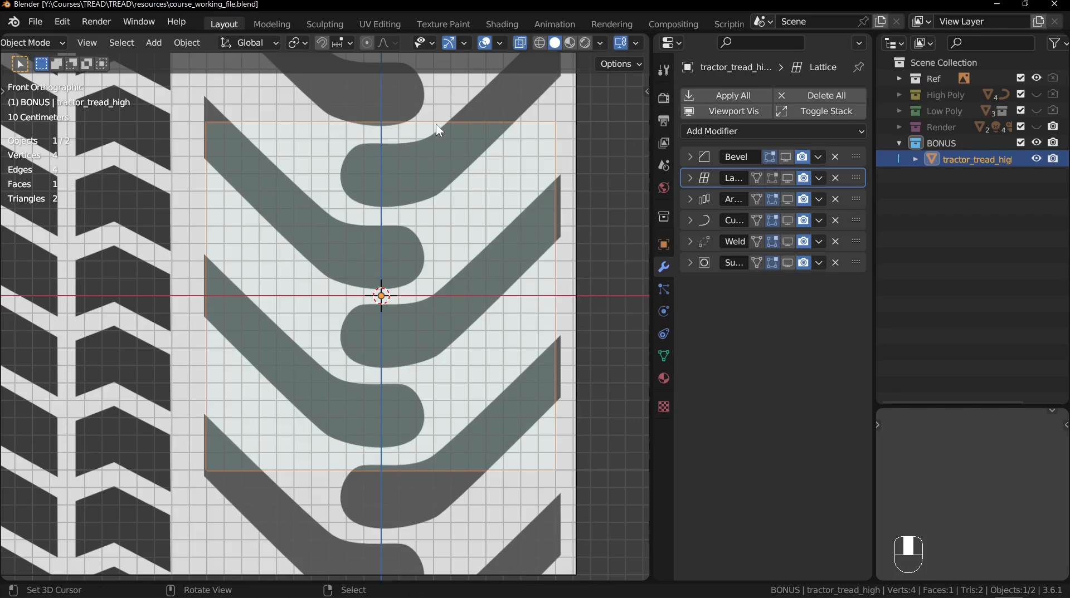
# Step: Outline one repeating segment of the tractor tread with freehand Annotate strokes and mark its lugs on both sides
pyautogui.press('t')
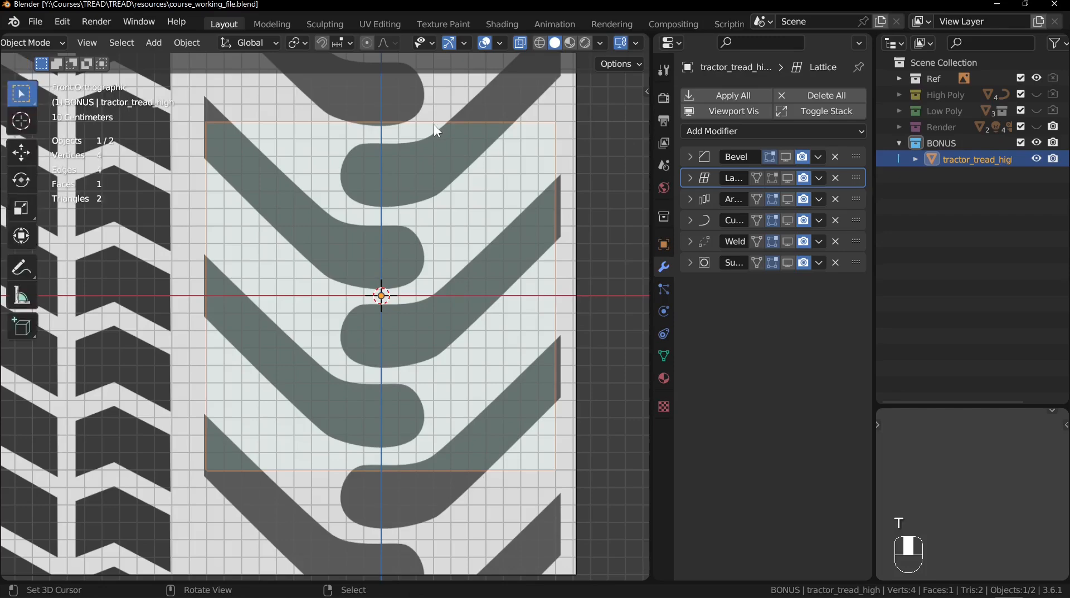
pyautogui.click(31, 260)
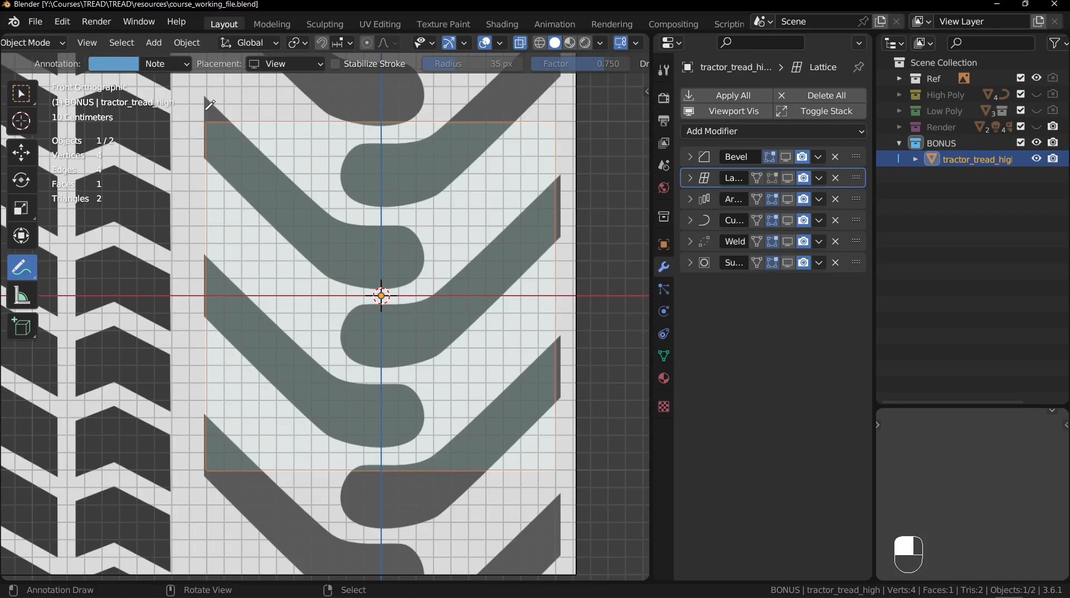
pyautogui.moveTo(207, 91)
pyautogui.mouseDown()
pyautogui.moveTo(349, 214)
pyautogui.moveTo(425, 214)
pyautogui.moveTo(543, 116)
pyautogui.moveTo(570, 108)
pyautogui.moveTo(579, 134)
pyautogui.moveTo(567, 240)
pyautogui.moveTo(429, 369)
pyautogui.moveTo(334, 364)
pyautogui.moveTo(247, 290)
pyautogui.moveTo(182, 210)
pyautogui.moveTo(194, 95)
pyautogui.mouseUp()
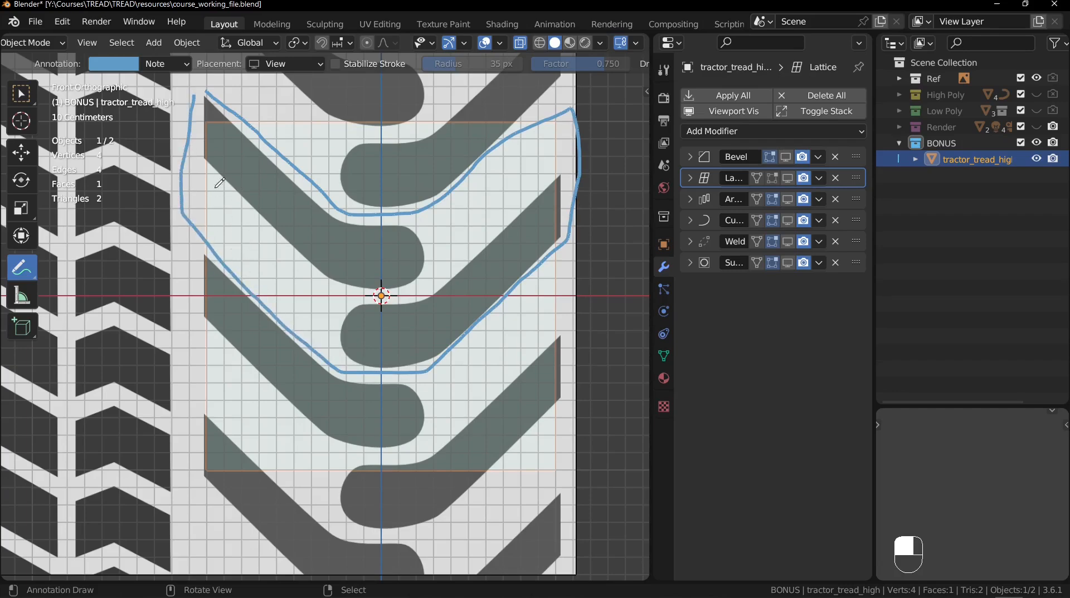
pyautogui.moveTo(213, 189)
pyautogui.mouseDown()
pyautogui.moveTo(230, 221)
pyautogui.moveTo(325, 308)
pyautogui.mouseUp()
pyautogui.moveTo(450, 234)
pyautogui.mouseDown()
pyautogui.moveTo(478, 195)
pyautogui.moveTo(548, 144)
pyautogui.mouseUp()
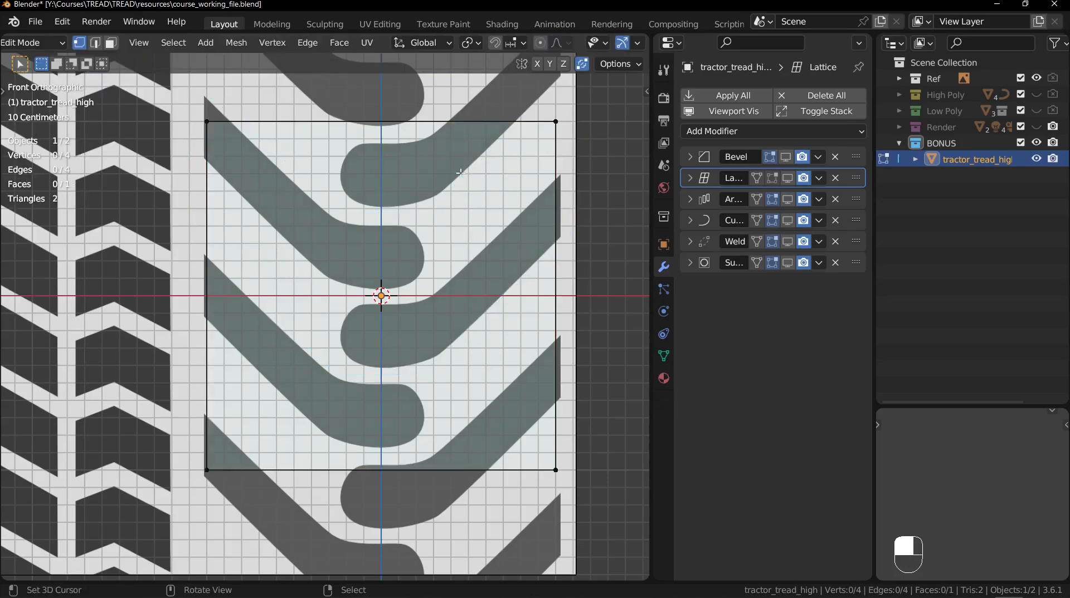
# Step: Move the plane's top edge up along Z to the upper corner of the left tread lug
pyautogui.keyDown('alt'); pyautogui.rightClick(426, 118); pyautogui.keyUp('alt')
pyautogui.press('g')
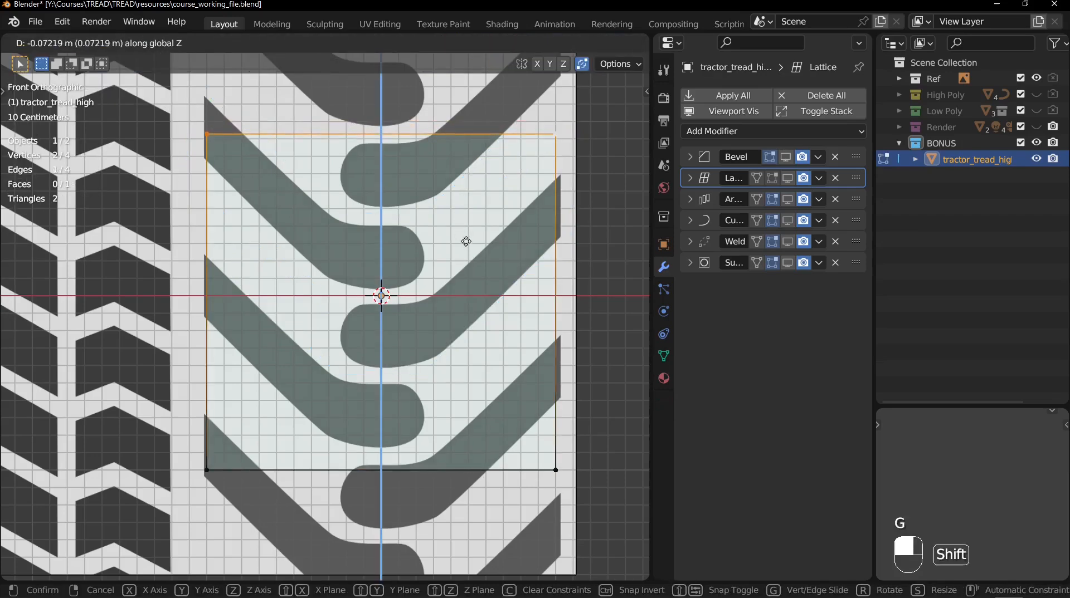
pyautogui.click(403, 413)
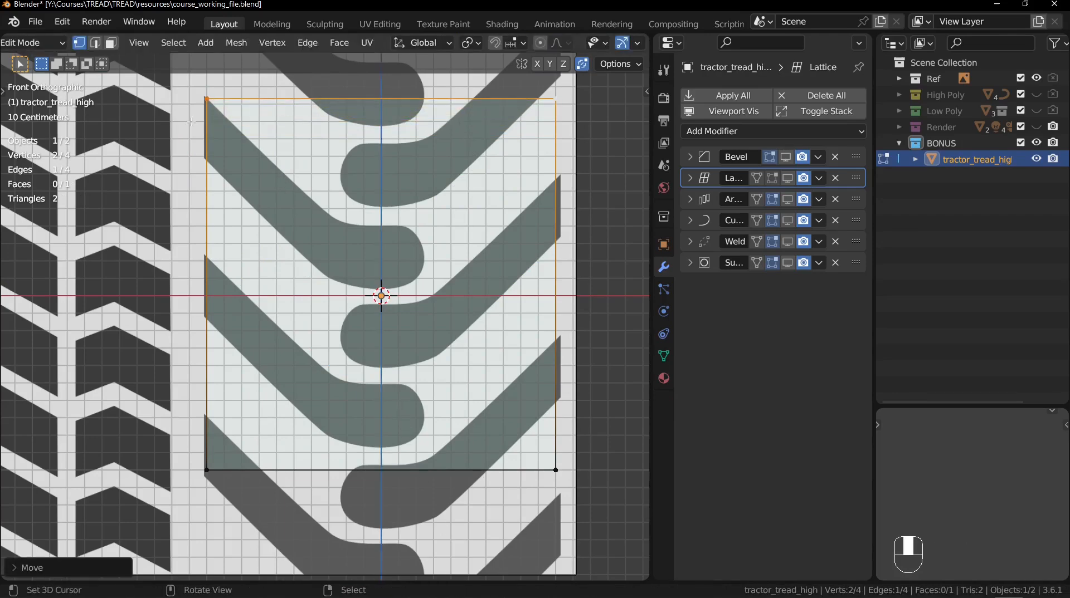
# Step: Move the plane's bottom edge up along Z to just below the rounded end of the middle right-hand lug
pyautogui.keyDown('alt'); pyautogui.click(385, 463); pyautogui.keyUp('alt')
pyautogui.press('g')
pyautogui.press('z')
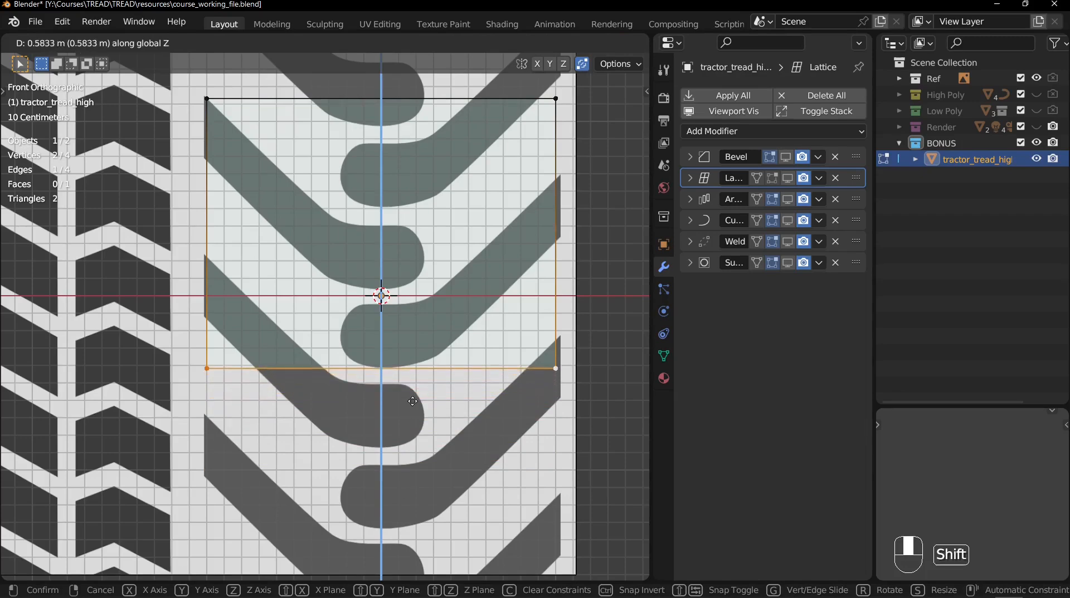
pyautogui.click(409, 467)
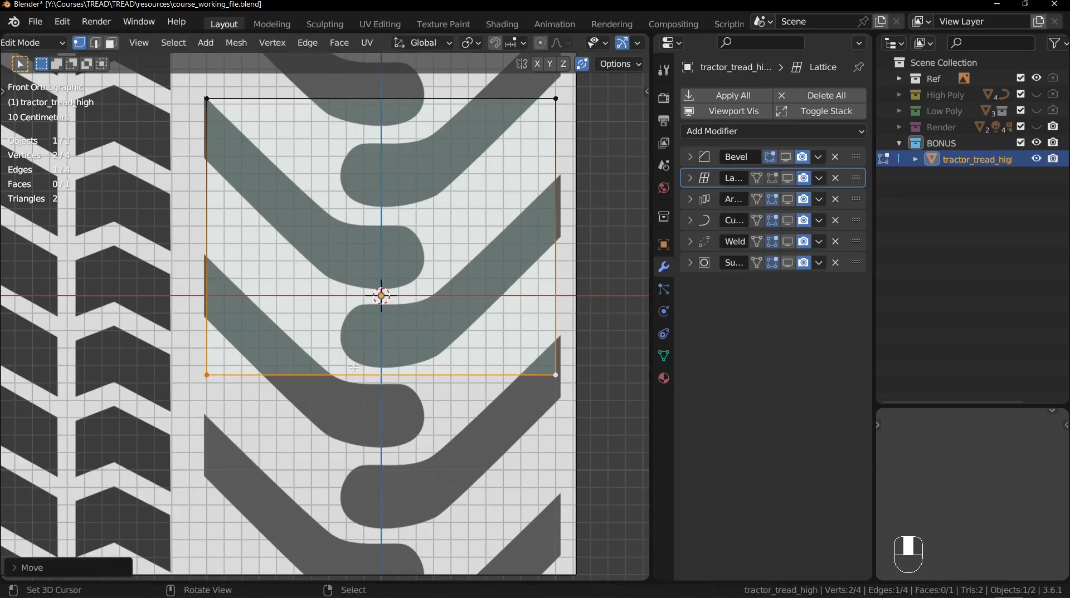
# Step: Add one vertical loop cut down the middle of the plane
pyautogui.keyDown('shift'); pyautogui.moveTo(327, 260); pyautogui.dragTo(287, 287, button='middle'); pyautogui.keyUp('shift')
pyautogui.keyDown('ctrl'); pyautogui.moveTo(290, 285); pyautogui.dragTo(309, 256, button='middle'); pyautogui.keyUp('ctrl')
pyautogui.keyDown('shift'); pyautogui.moveTo(309, 260); pyautogui.dragTo(308, 284, button='middle'); pyautogui.keyUp('shift')
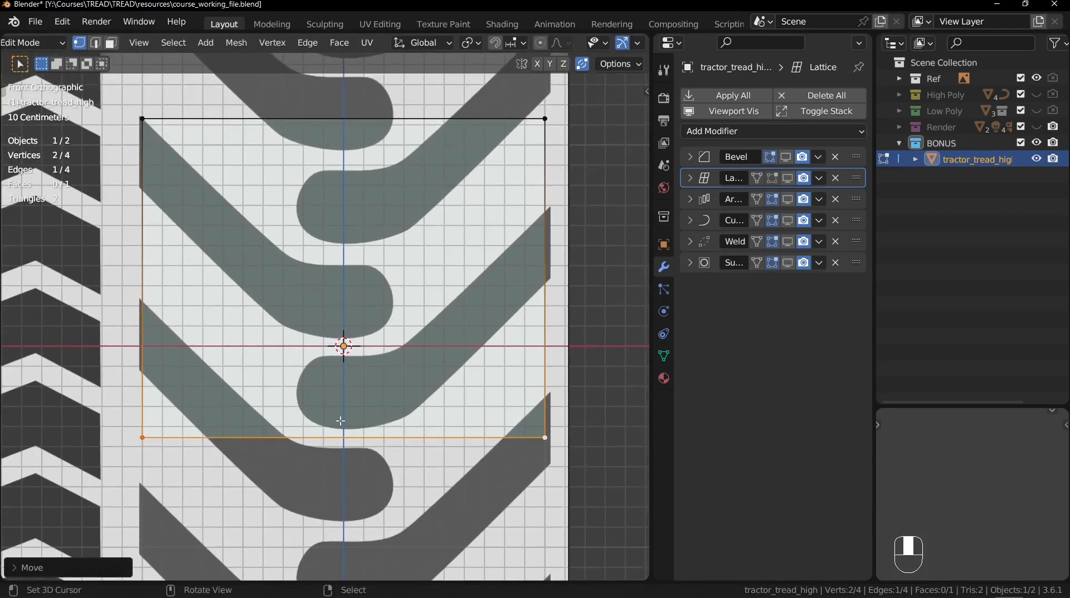
pyautogui.hotkey('ctrl', 'r')
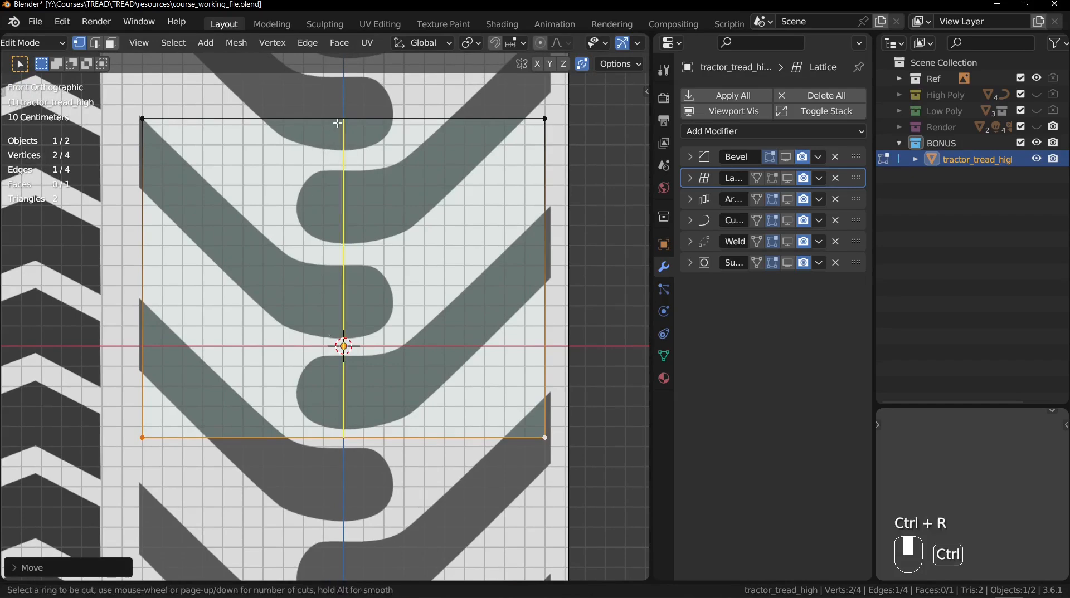
pyautogui.click(338, 124)
pyautogui.click(340, 188)
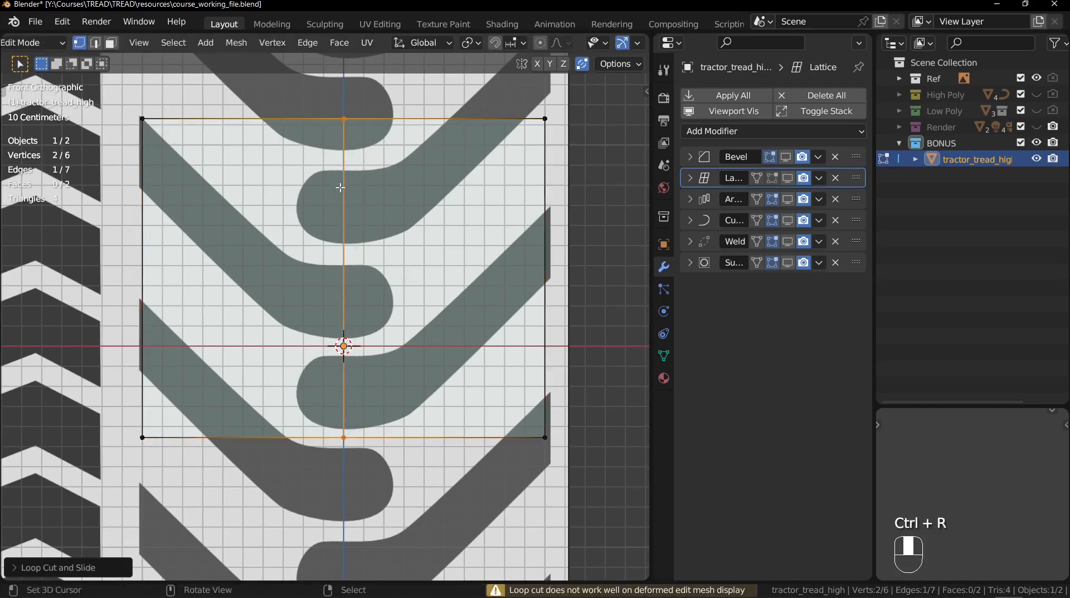
# Step: Bevel the centre loop about 0.25 m out to the rounded lug ends and raise the plane's two outer bottom corners about 0.76 m along Z
pyautogui.hotkey('ctrl', 'b')
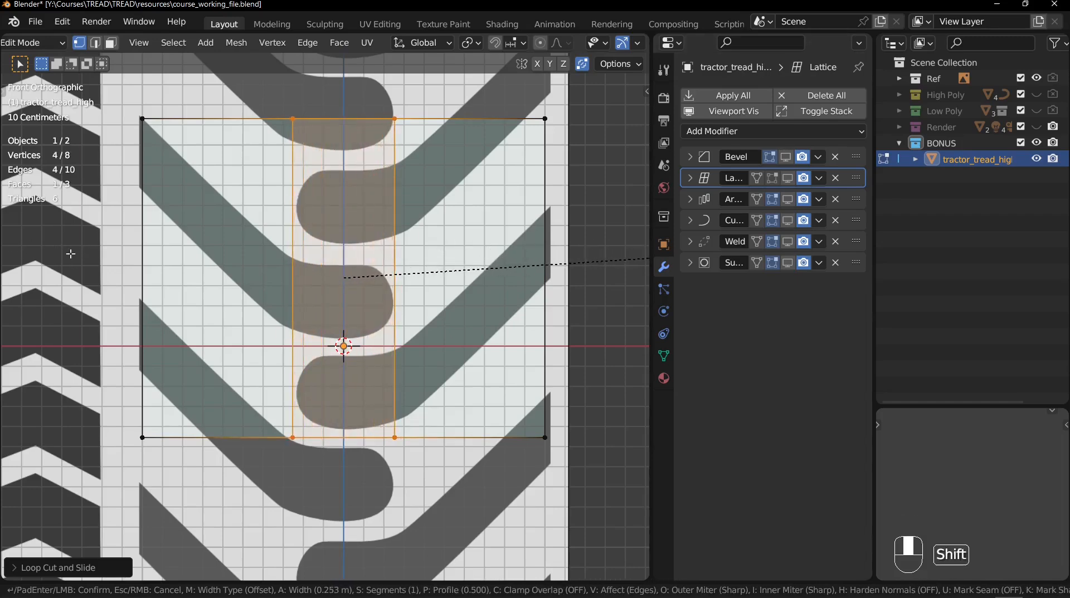
pyautogui.click(65, 254)
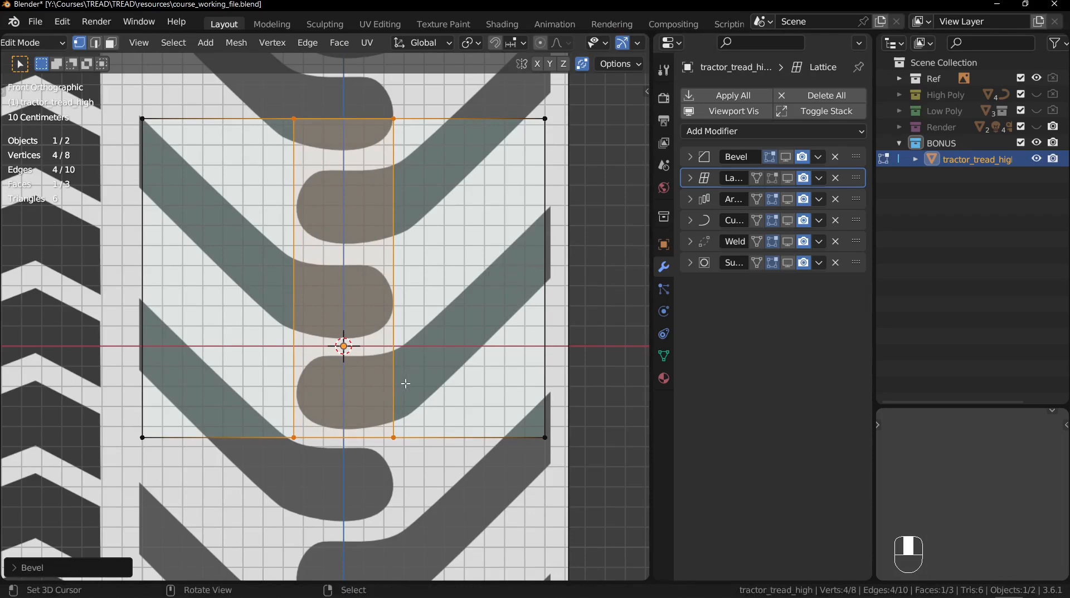
pyautogui.click(531, 432)
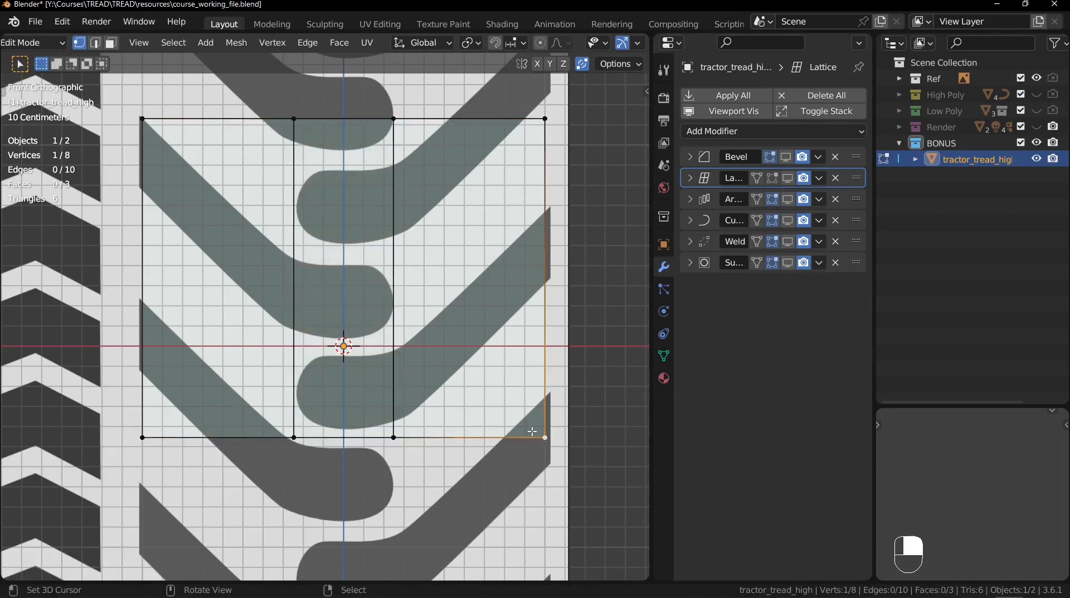
pyautogui.keyDown('shift'); pyautogui.click(138, 434); pyautogui.keyUp('shift')
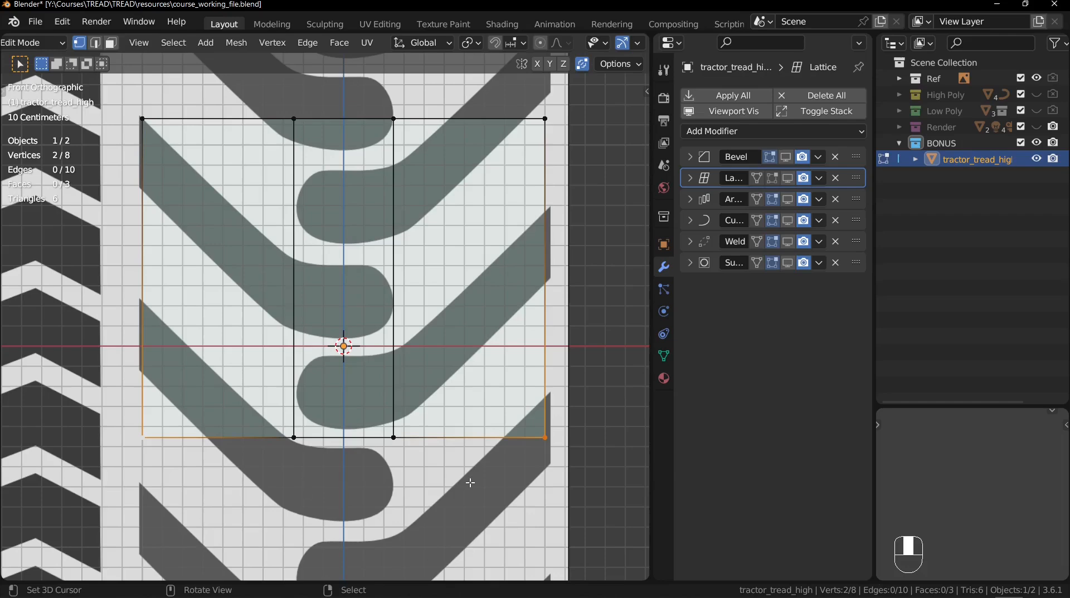
pyautogui.press('g')
pyautogui.press('z')
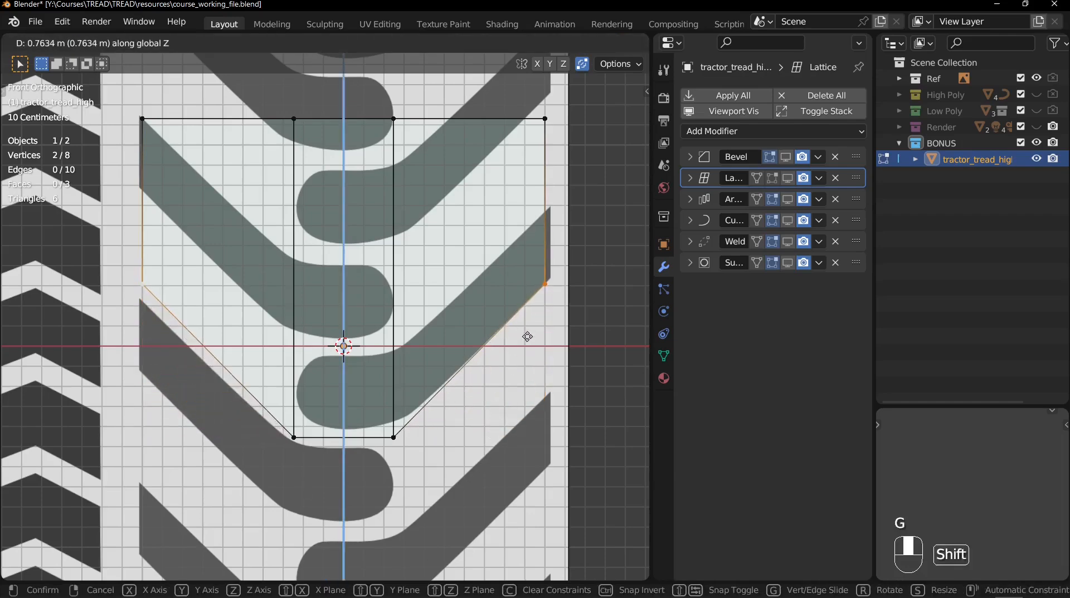
pyautogui.click(527, 337)
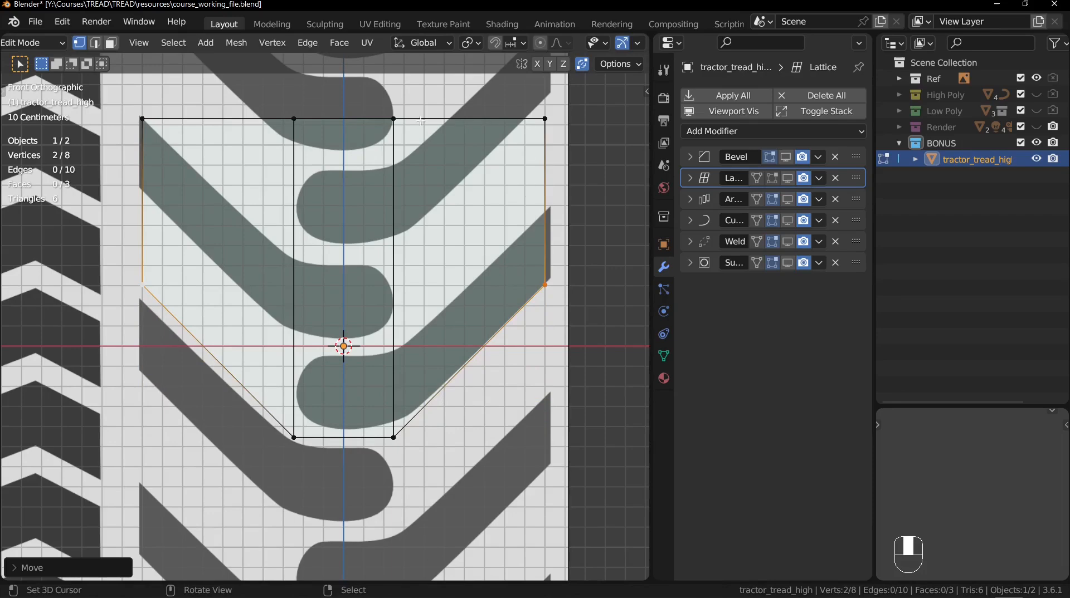
# Step: Move the two inner top vertices down about 0.68 m along Z to just above the left lug's rounded end
pyautogui.moveTo(266, 110); pyautogui.dragTo(433, 145)
pyautogui.press('g')
pyautogui.press('z')
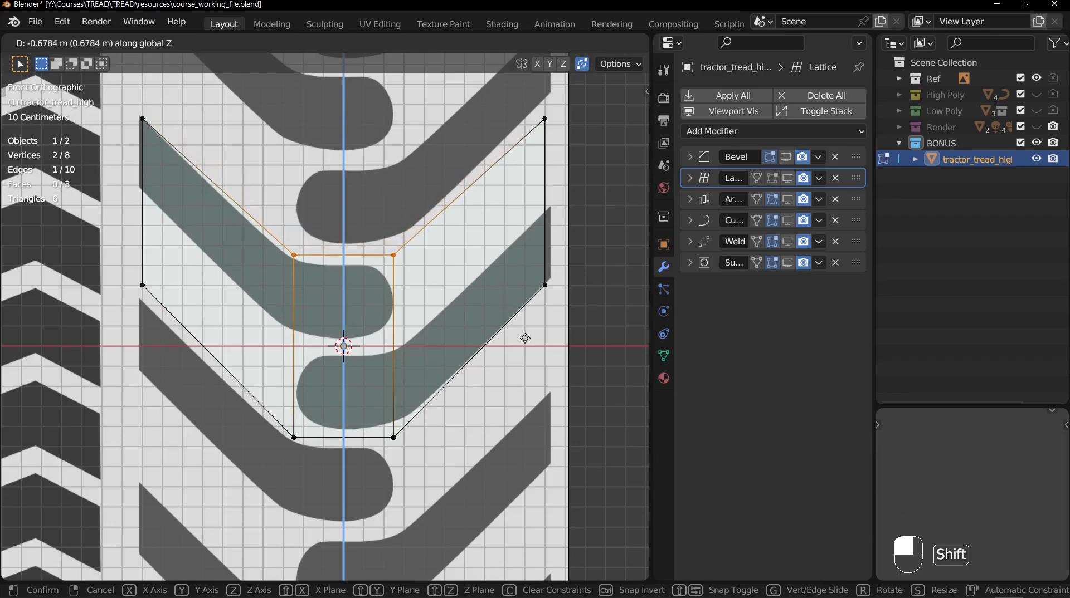
pyautogui.click(525, 338)
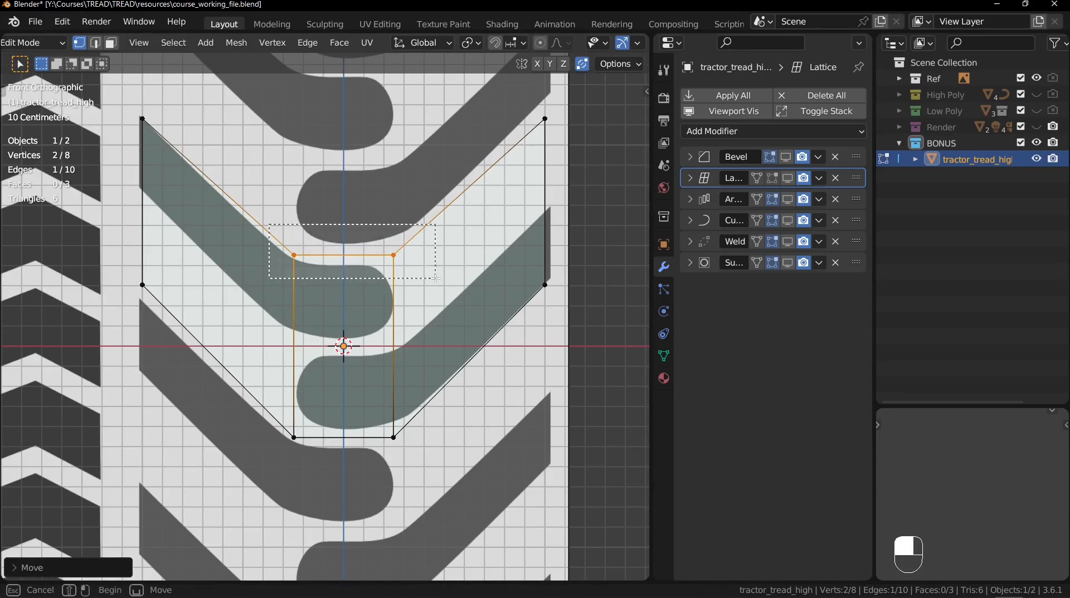
# Step: Add three crosswise loop cuts to the V-shaped plane: one centred across it and one centred in each resulting half
pyautogui.press('b')
pyautogui.moveTo(269, 415); pyautogui.dragTo(412, 454)
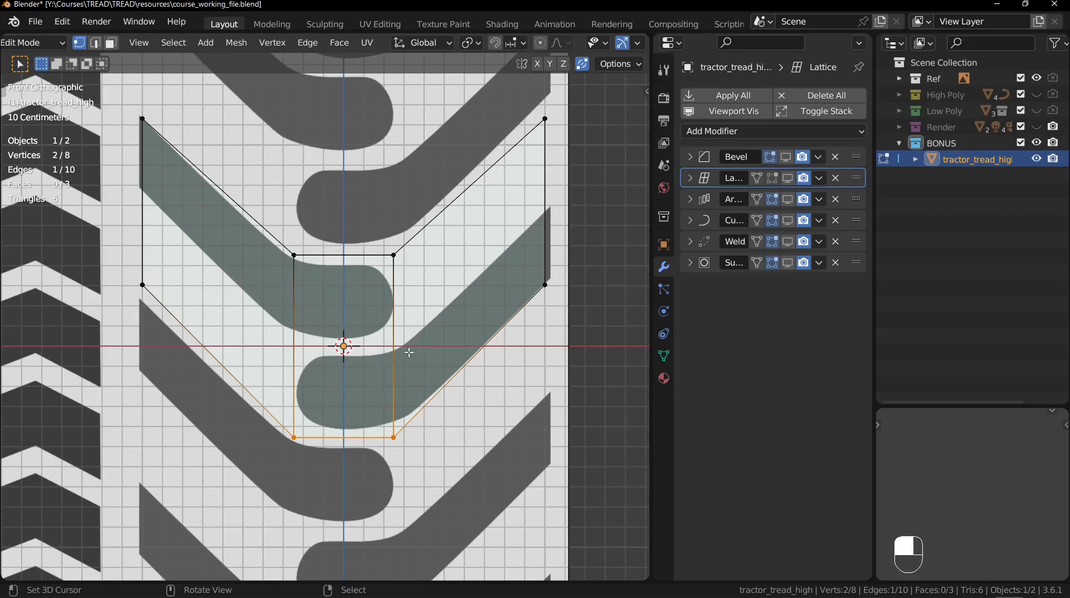
pyautogui.moveTo(444, 330)
pyautogui.keyDown('shift'); pyautogui.mouseDown(button='middle')
pyautogui.moveTo(461, 339)
pyautogui.moveTo(463, 321)
pyautogui.moveTo(449, 347)
pyautogui.mouseUp(button='middle'); pyautogui.keyUp('shift')
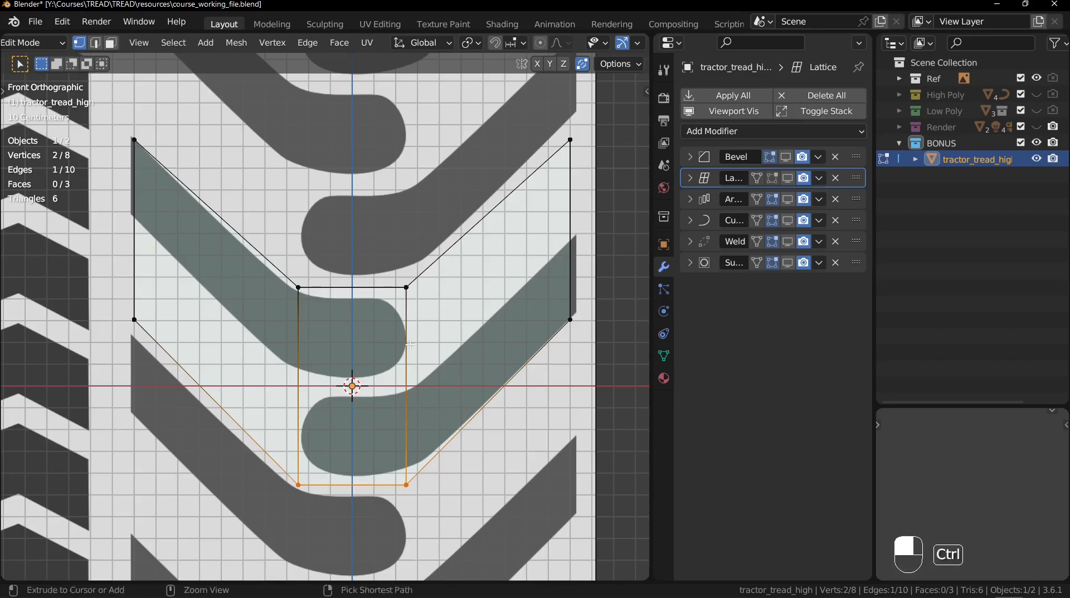
pyautogui.hotkey('ctrl', 'r')
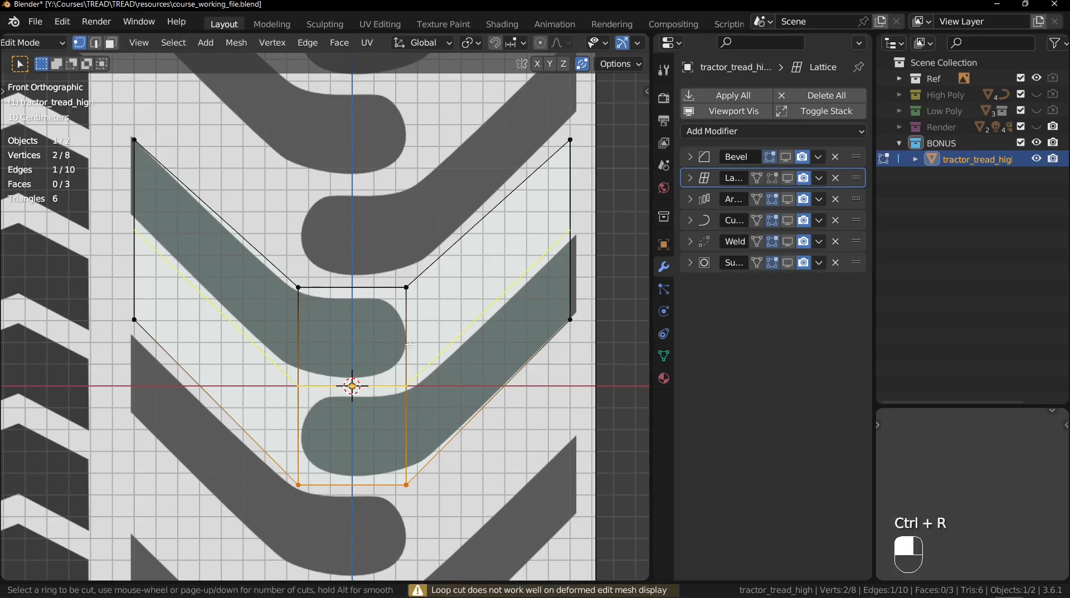
pyautogui.click(409, 345)
pyautogui.rightClick(410, 345)
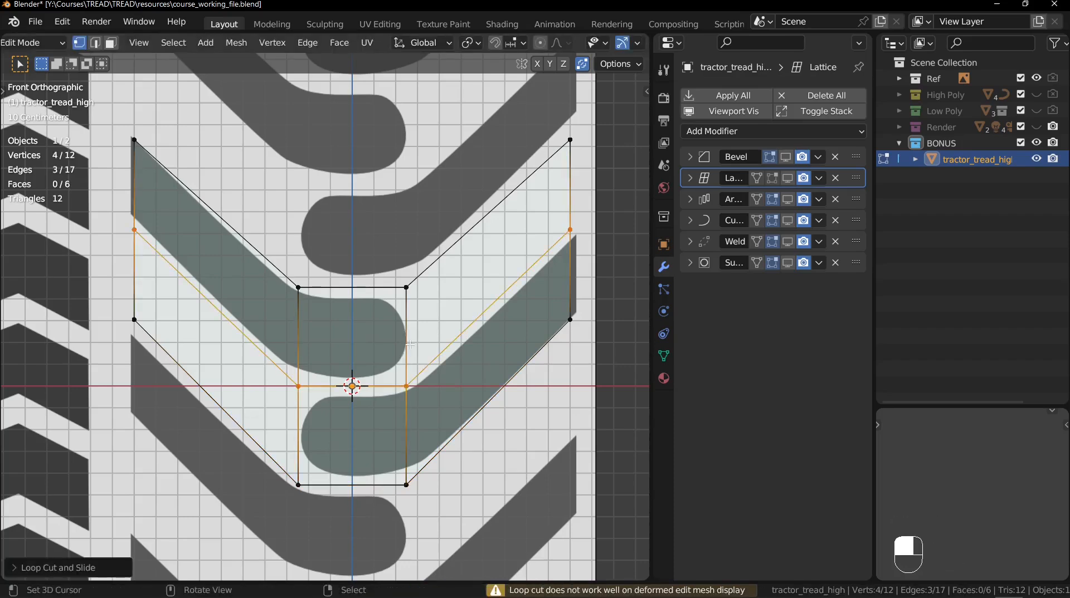
pyautogui.hotkey('ctrl', 'r')
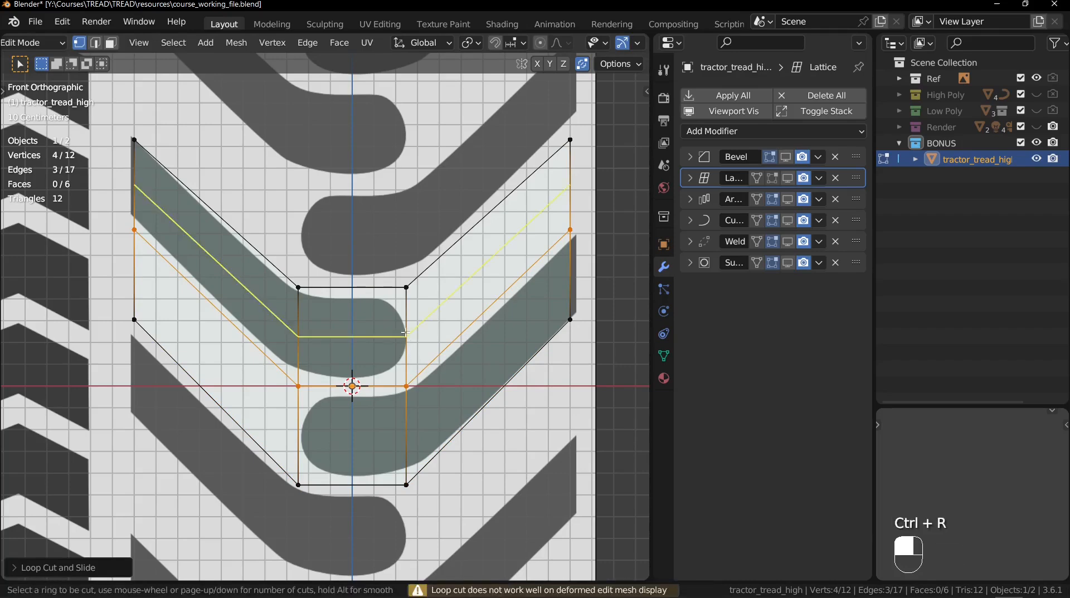
pyautogui.click(406, 334)
pyautogui.rightClick(406, 335)
pyautogui.hotkey('ctrl', 'r')
pyautogui.click(396, 432)
pyautogui.rightClick(398, 430)
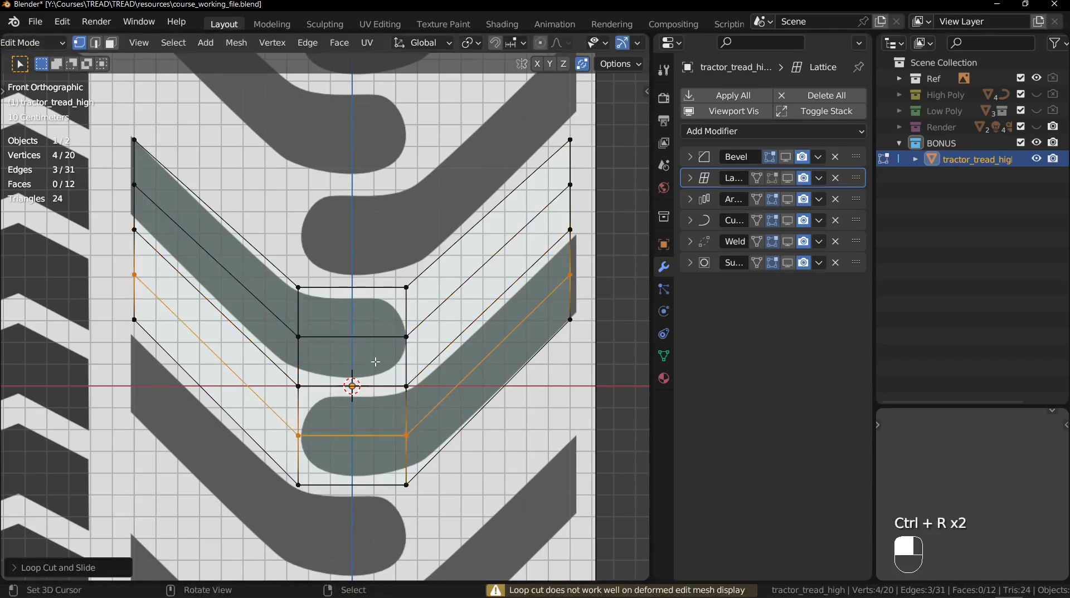
# Step: Bevel the loops running through the upper and lower lugs by about 0.155 m to match the lugs' thickness
pyautogui.keyDown('alt'); pyautogui.keyDown('shift'); pyautogui.click(372, 343); pyautogui.keyUp('shift'); pyautogui.keyUp('alt')
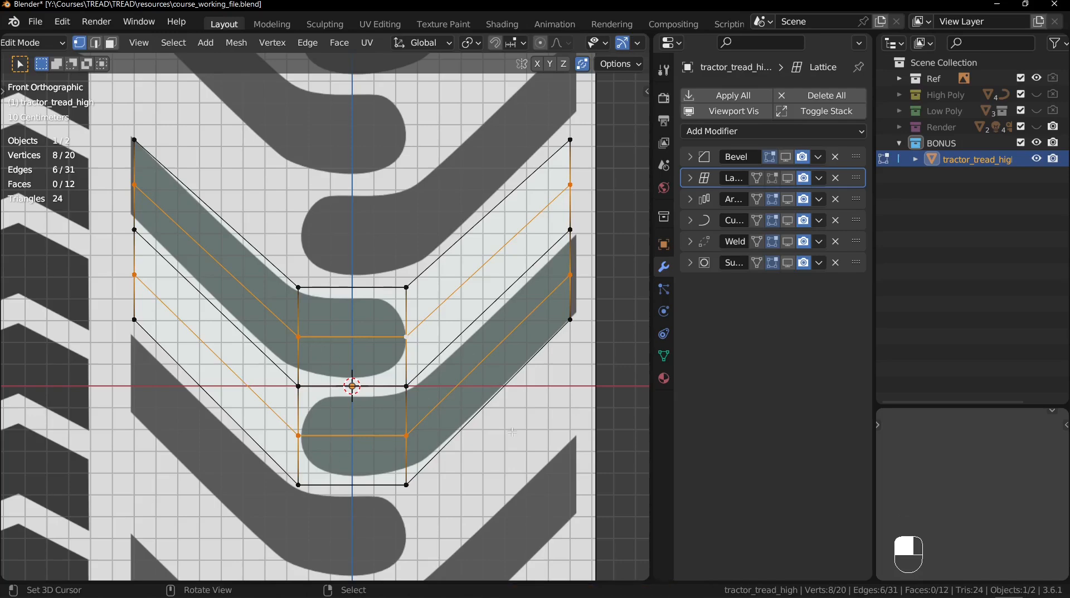
pyautogui.hotkey('ctrl', 'b')
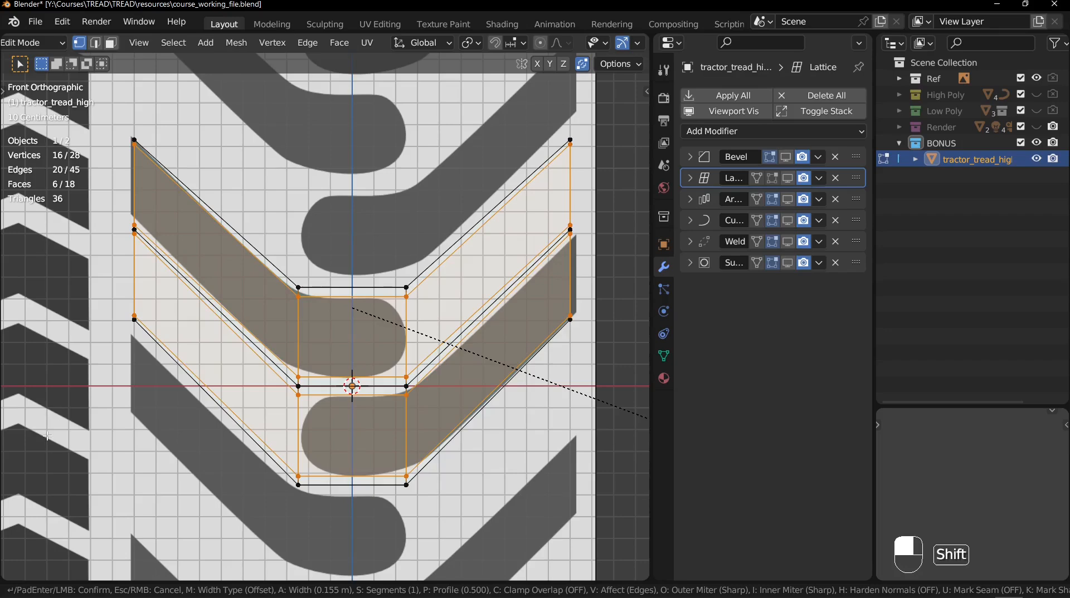
pyautogui.click(48, 436)
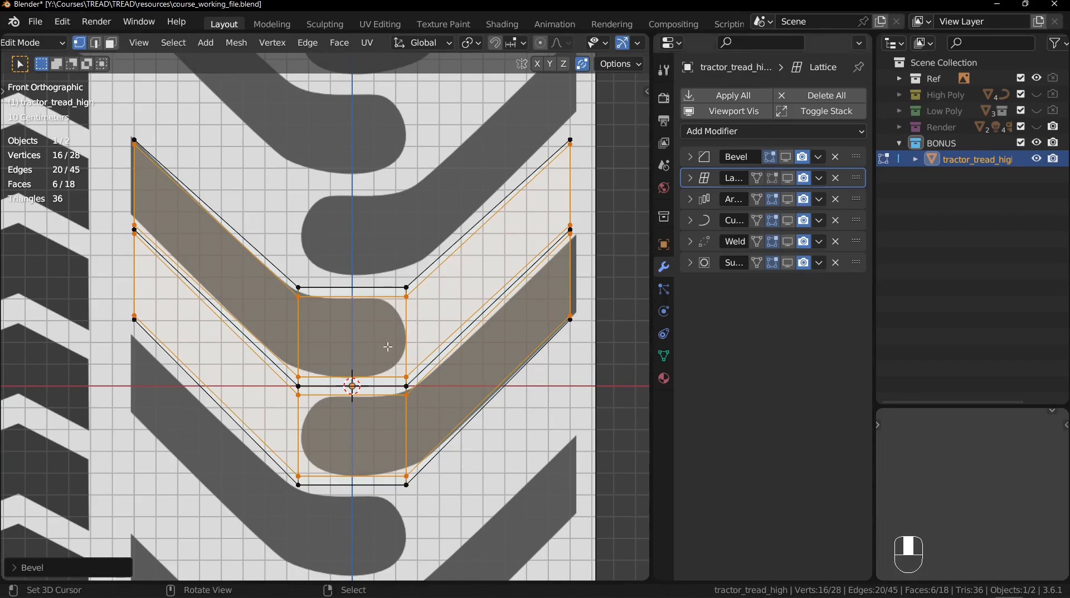
# Step: Delete the middle edge loop in the gap between the two lug bands
pyautogui.keyDown('alt'); pyautogui.click(360, 387); pyautogui.keyUp('alt')
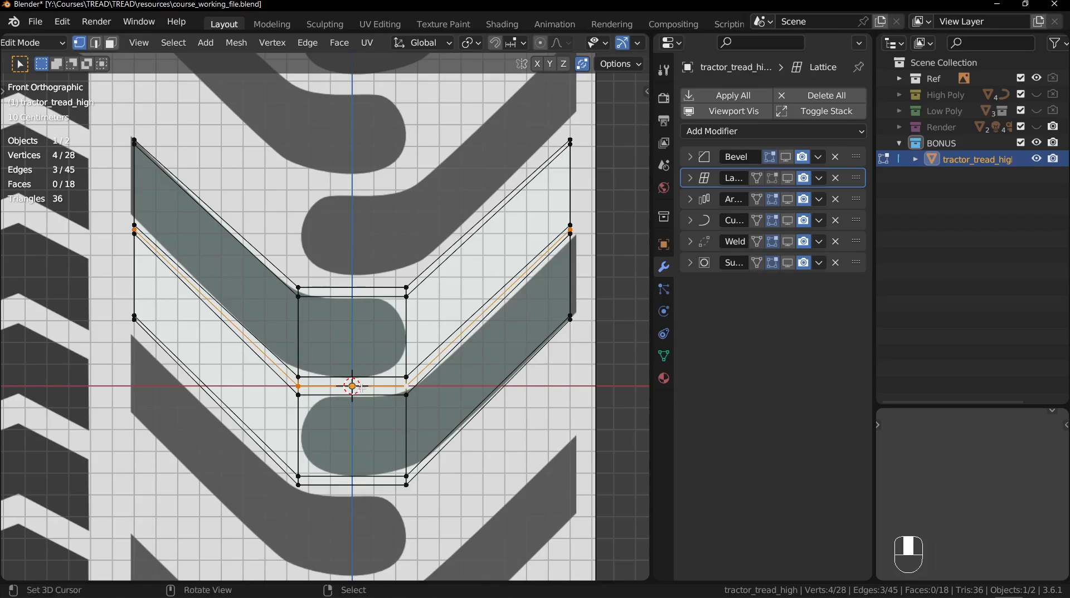
pyautogui.press('x')
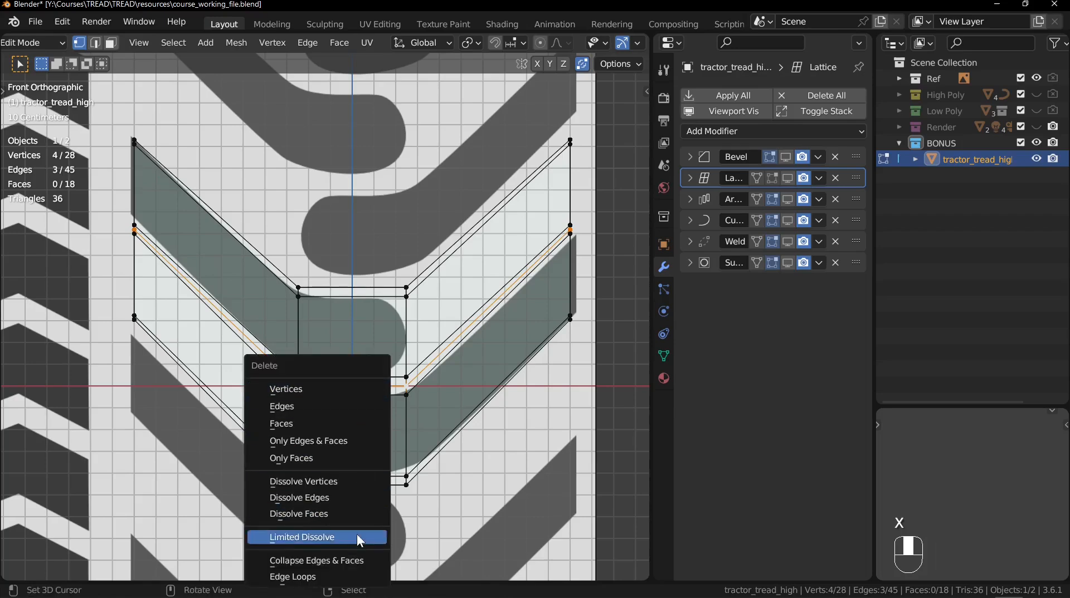
pyautogui.click(344, 577)
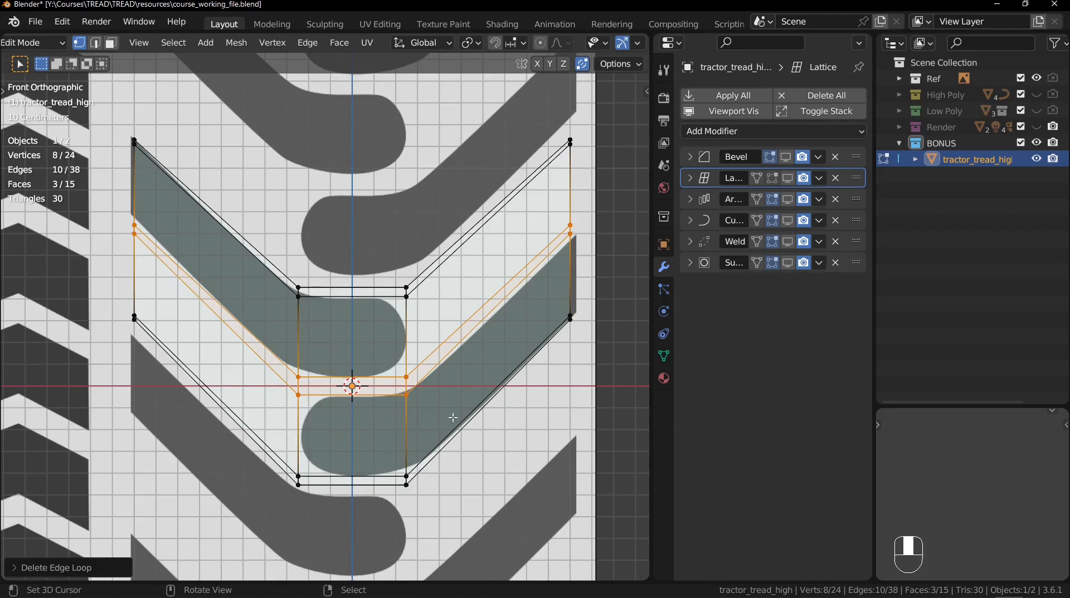
# Step: Extrude the two faces of the upper left lug and the two of the lower right lug outward by about 0.26 m
pyautogui.press('3')
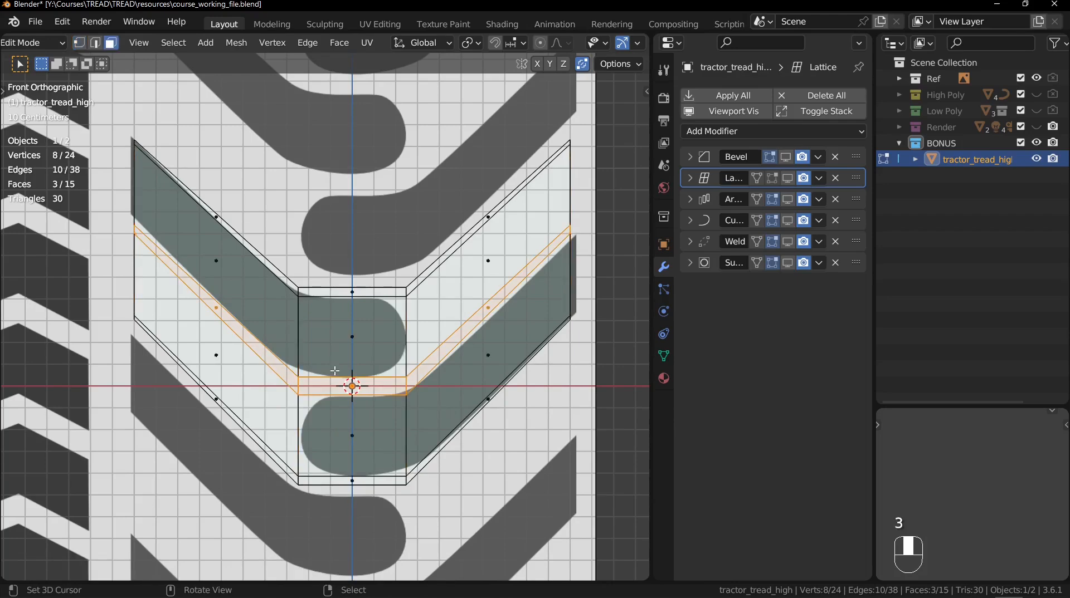
pyautogui.click(226, 256)
pyautogui.keyDown('shift'); pyautogui.click(298, 343); pyautogui.keyUp('shift')
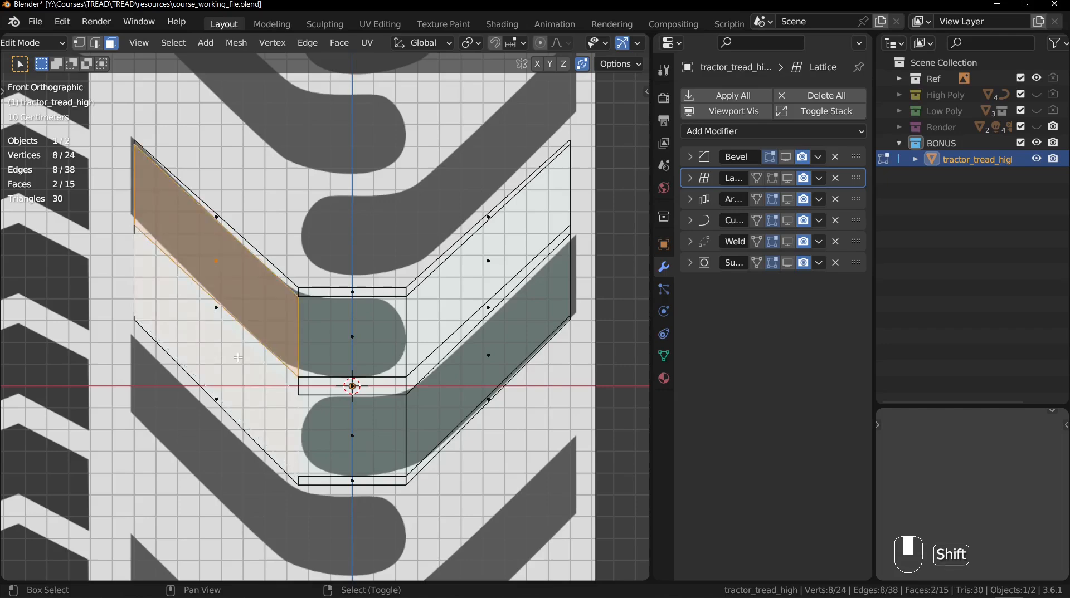
pyautogui.keyDown('shift'); pyautogui.click(261, 358); pyautogui.keyUp('shift')
pyautogui.keyDown('shift'); pyautogui.click(346, 328); pyautogui.keyUp('shift')
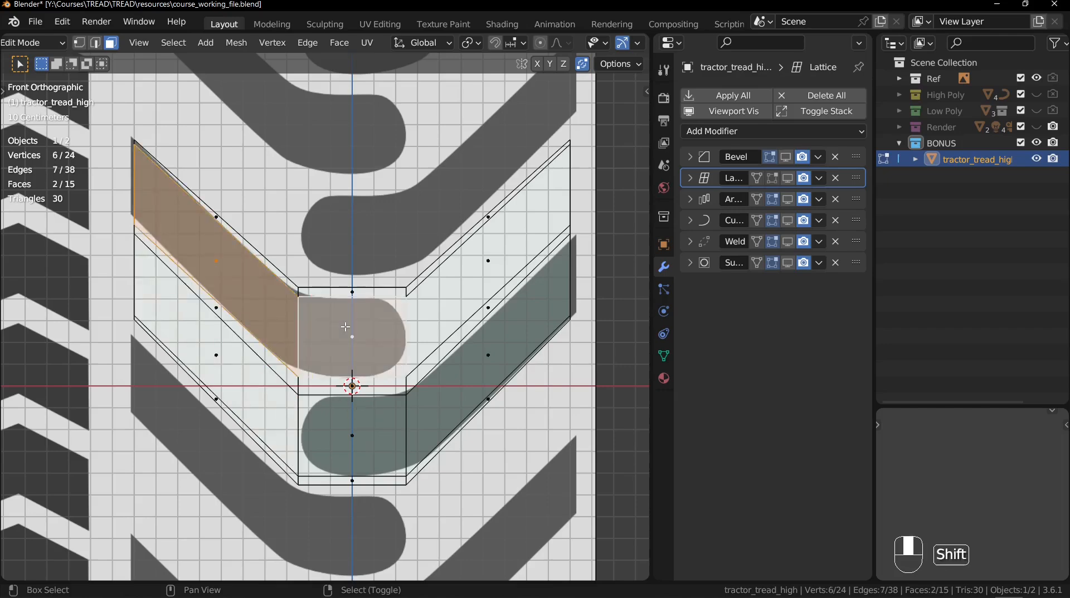
pyautogui.keyDown('shift'); pyautogui.click(349, 441); pyautogui.keyUp('shift')
pyautogui.keyDown('shift'); pyautogui.click(485, 354); pyautogui.keyUp('shift')
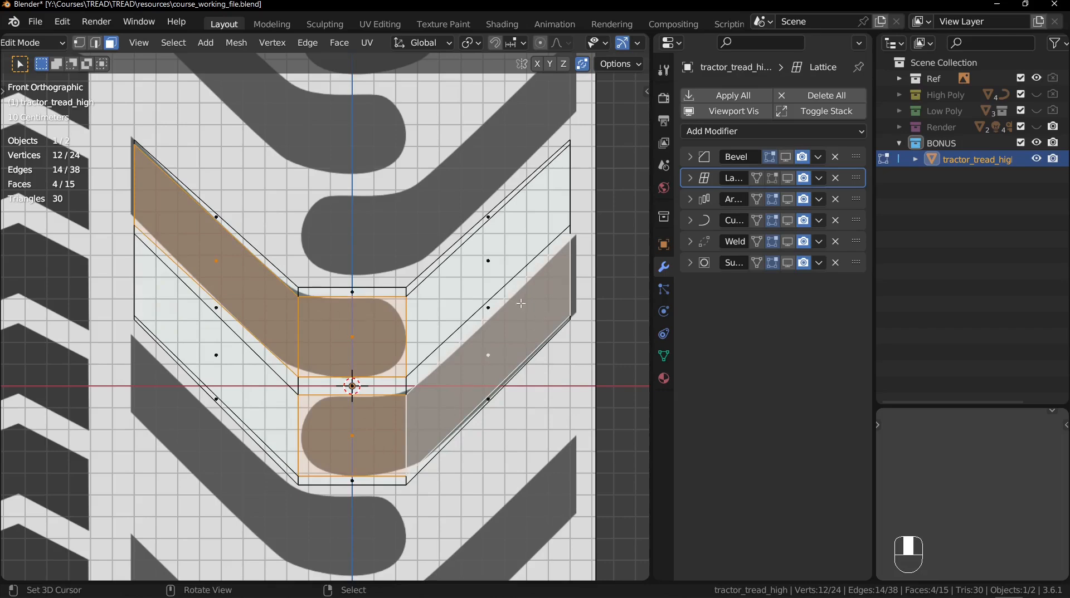
pyautogui.moveTo(520, 303); pyautogui.dragTo(390, 320, button='middle')
pyautogui.hotkey('alt', 'z')
pyautogui.press('e')
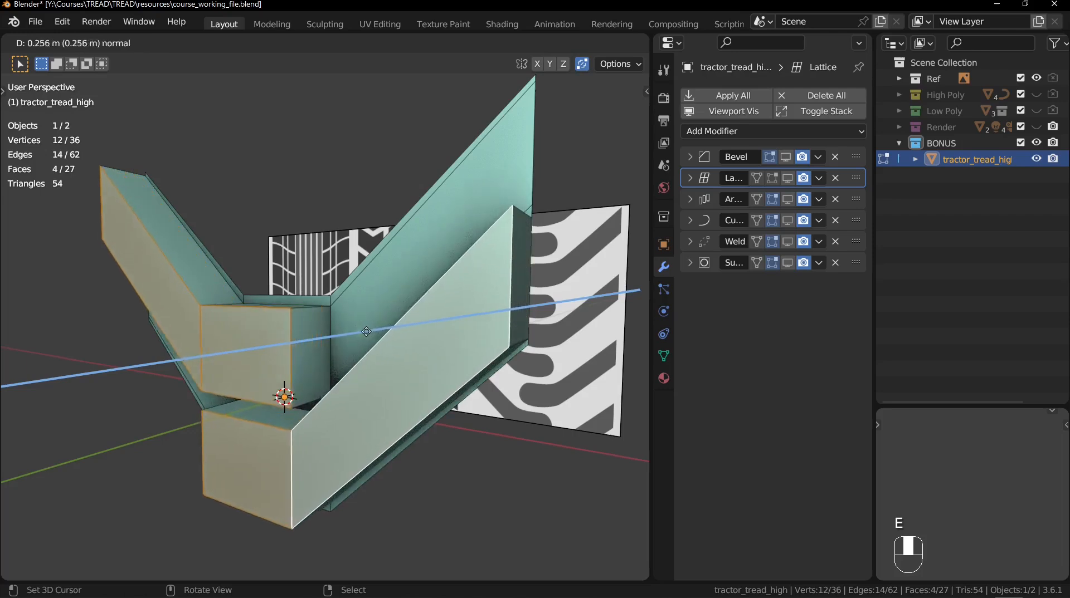
pyautogui.click(361, 333)
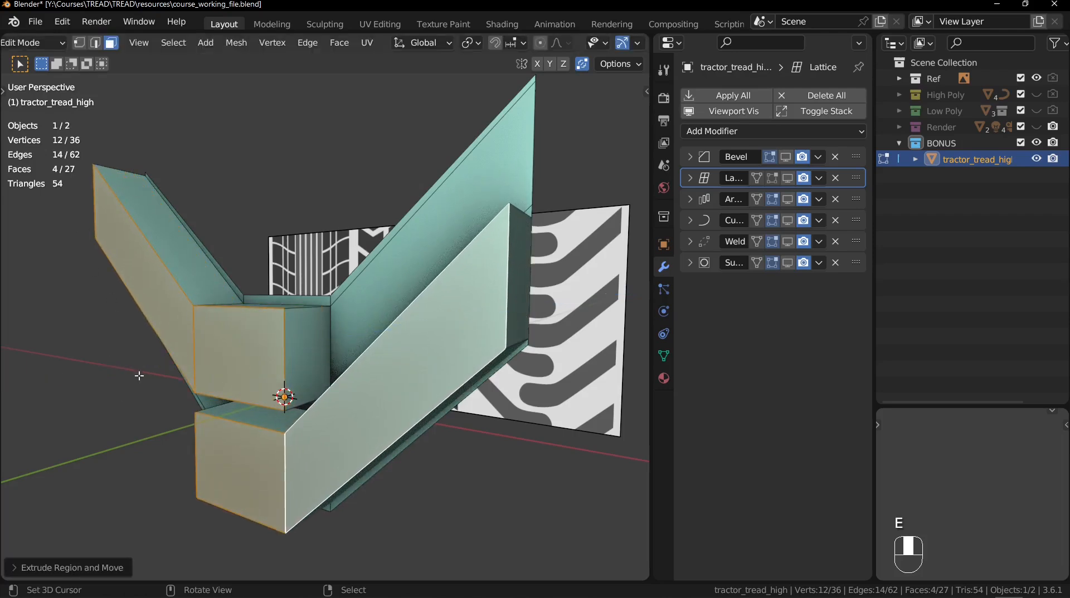
pyautogui.moveTo(384, 353); pyautogui.dragTo(304, 333, button='middle')
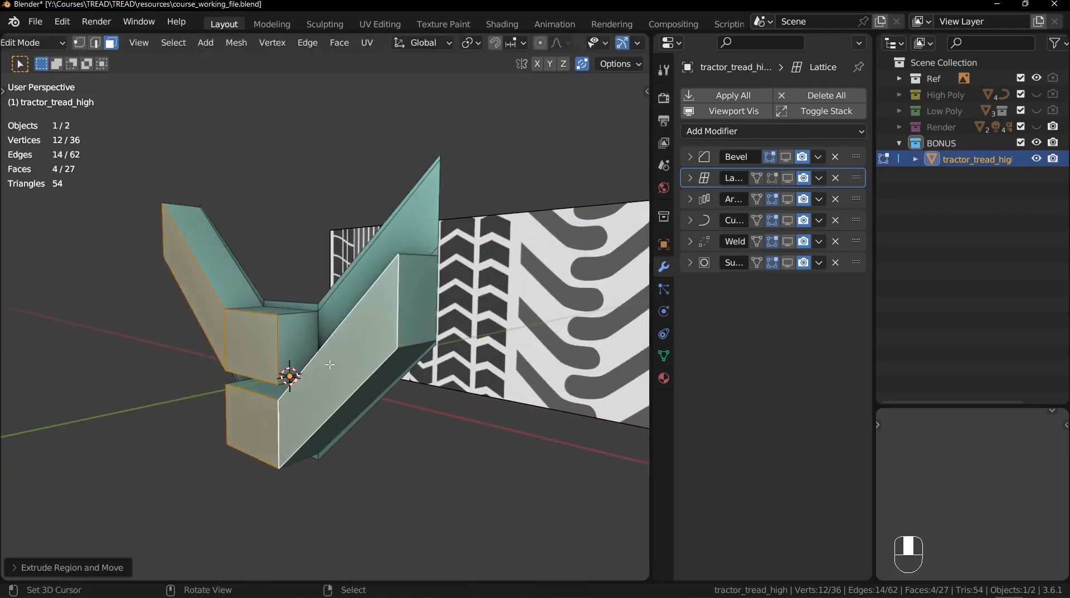
pyautogui.moveTo(327, 391); pyautogui.dragTo(414, 389, button='middle')
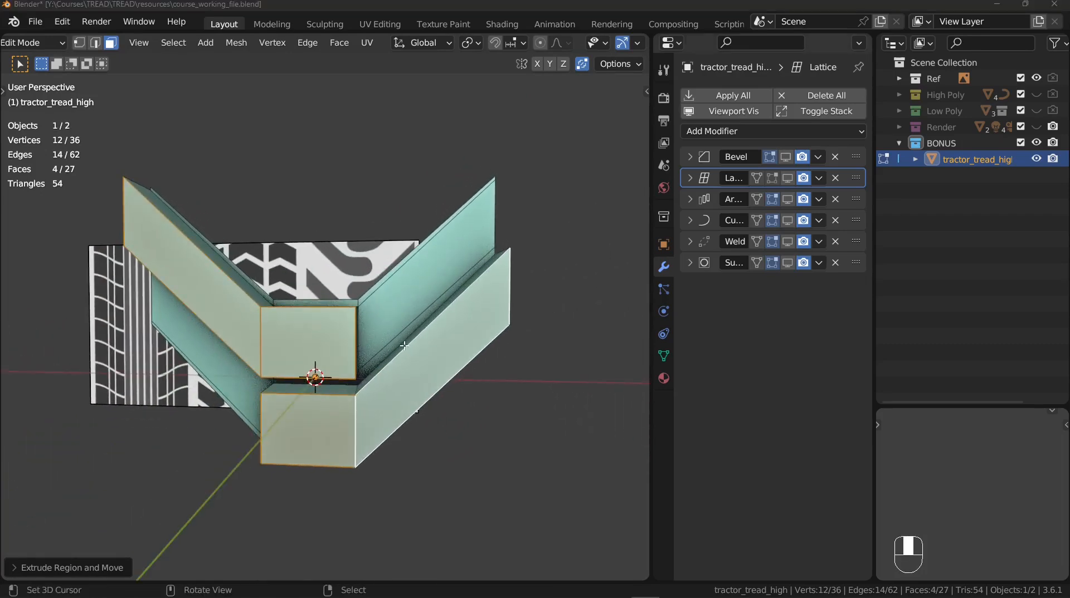
pyautogui.moveTo(404, 345); pyautogui.dragTo(385, 342, button='middle')
# Step: Return to Object Mode and enable the Array modifier's viewport display, leaving Subdivision hidden after a brief preview
pyautogui.press('Tab')
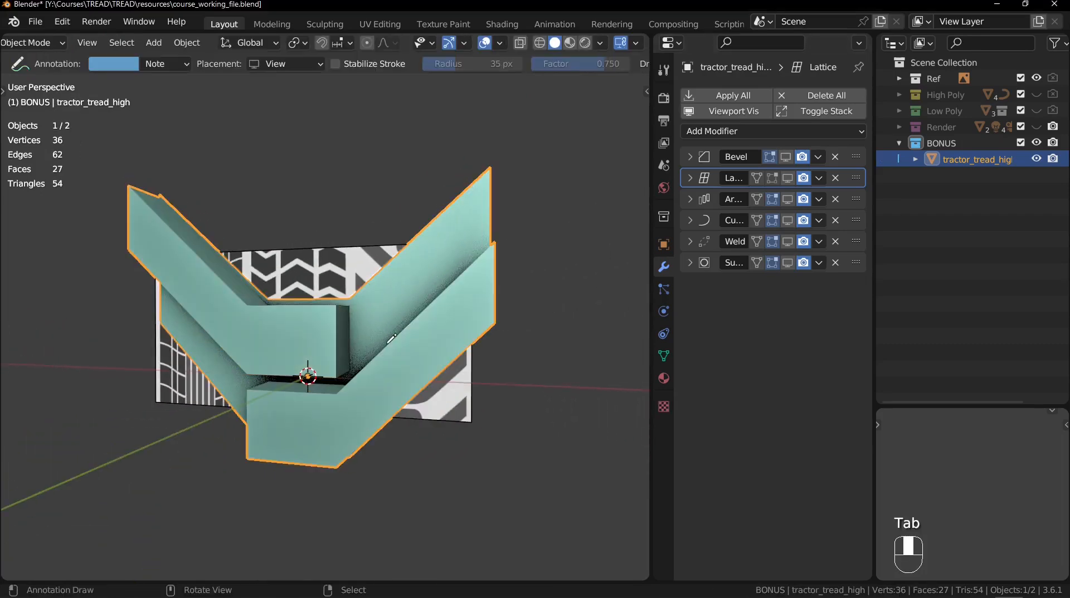
pyautogui.click(788, 262)
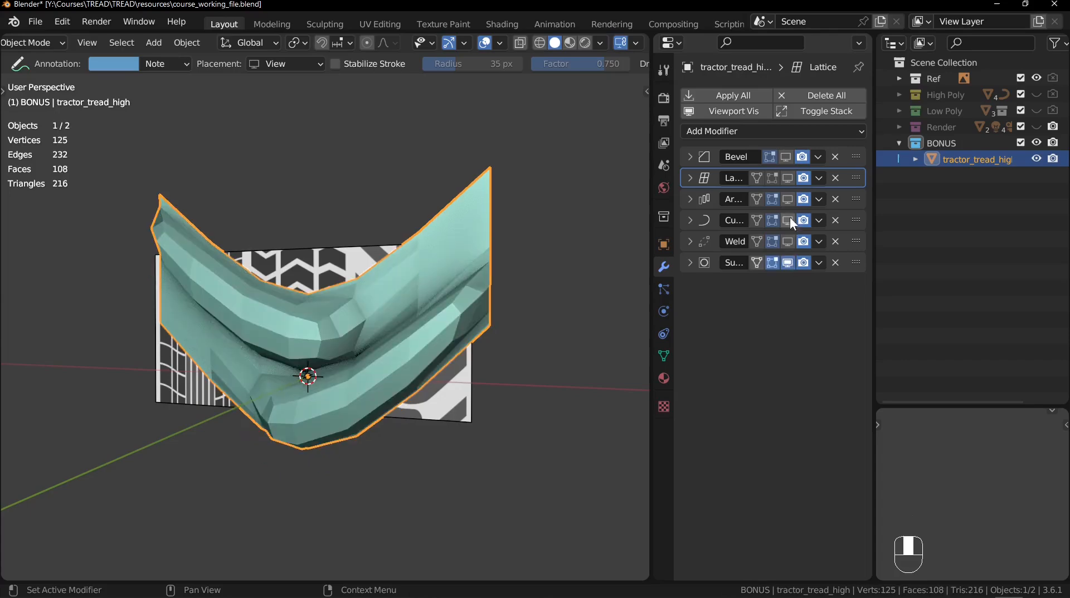
pyautogui.click(789, 200)
pyautogui.click(786, 263)
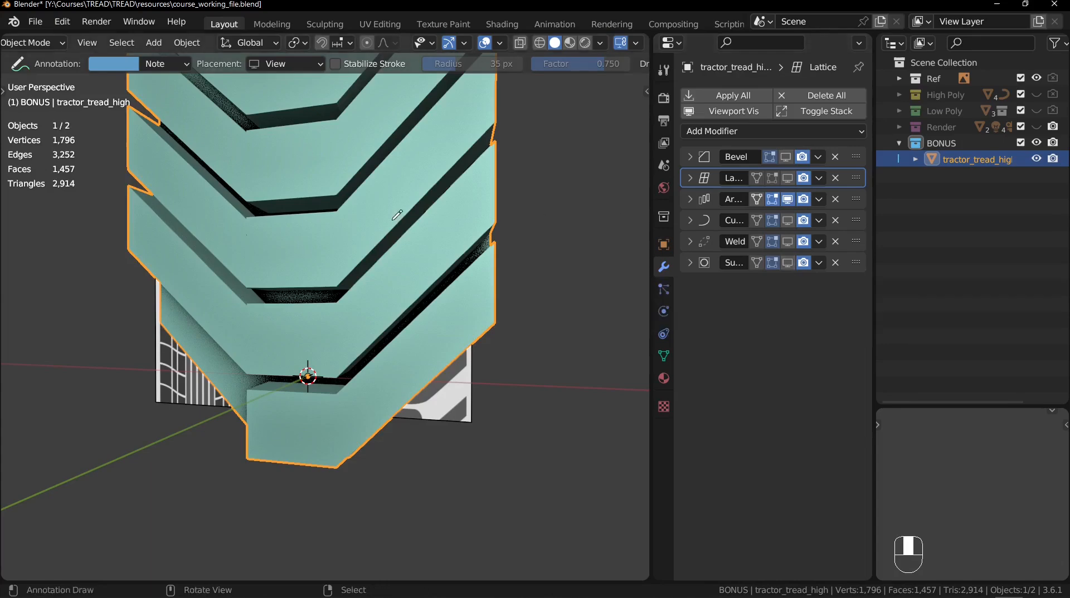
# Step: Replace the active Annotate tool with the Select Box tool
pyautogui.moveTo(391, 217)
pyautogui.keyDown('shift'); pyautogui.mouseDown(button='middle')
pyautogui.moveTo(401, 257)
pyautogui.moveTo(318, 246)
pyautogui.moveTo(393, 233)
pyautogui.mouseUp(button='middle'); pyautogui.keyUp('shift')
pyautogui.press('t')
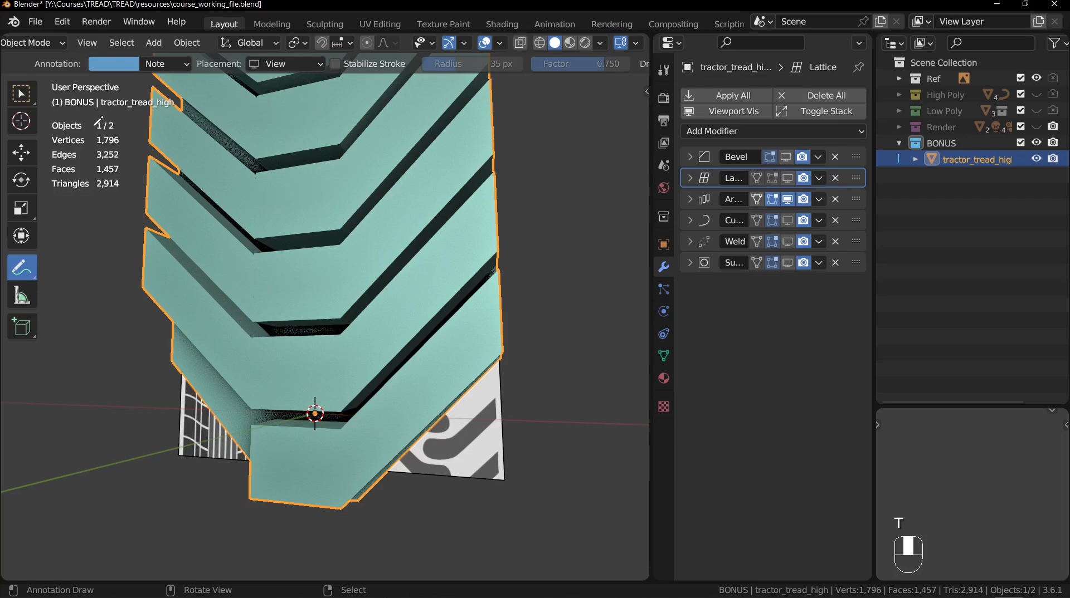
pyautogui.click(21, 94)
pyautogui.press('t')
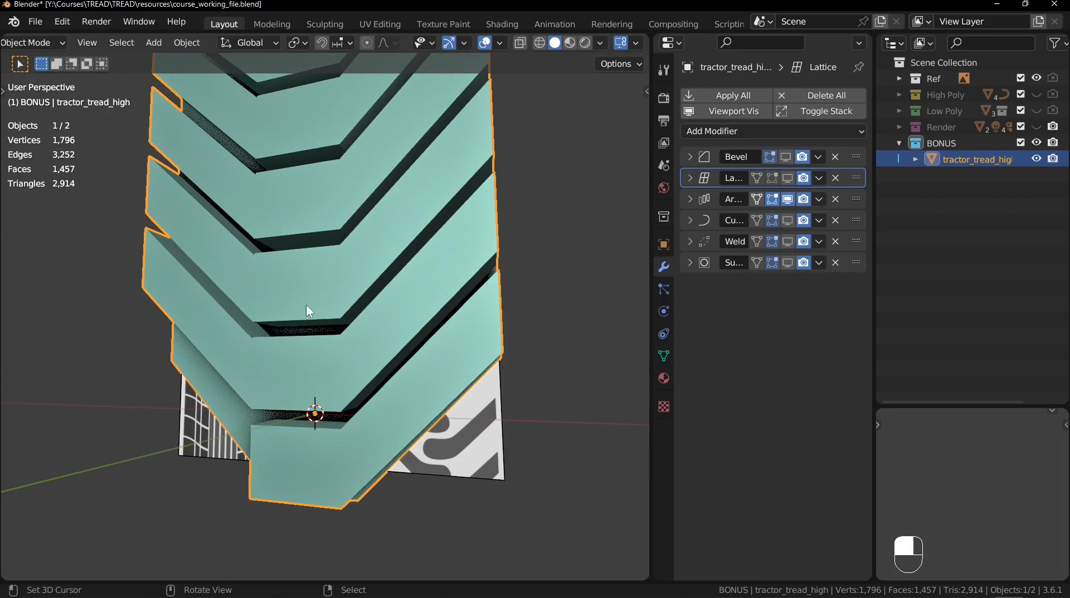
# Step: Set the Array modifier's constant Z offset to 0.915 m so the repeated tread segments stack with a gap
pyautogui.hotkey('shift', 'z')
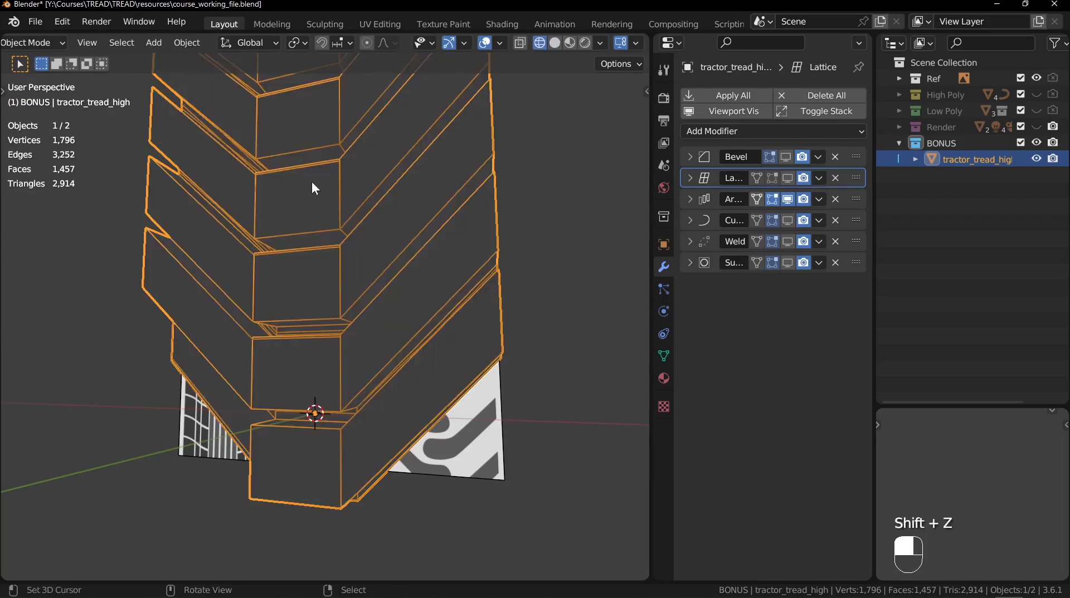
pyautogui.hotkey('shift', 'z')
pyautogui.click(690, 199)
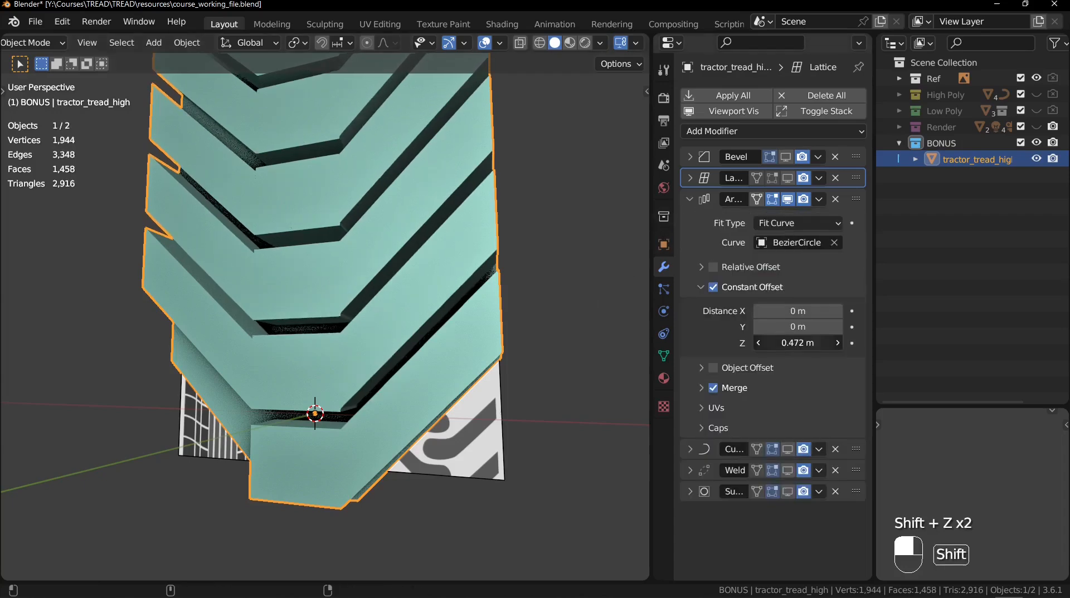
pyautogui.moveTo(798, 343)
pyautogui.keyDown('shift'); pyautogui.mouseDown()
pyautogui.moveTo(857, 342)
pyautogui.moveTo(847, 343)
pyautogui.mouseUp(); pyautogui.keyUp('shift')
pyautogui.keyDown('ctrl'); pyautogui.moveTo(402, 348); pyautogui.dragTo(392, 312, button='middle'); pyautogui.keyUp('ctrl')
pyautogui.keyDown('ctrl'); pyautogui.moveTo(392, 312); pyautogui.dragTo(384, 301, button='middle'); pyautogui.keyUp('ctrl')
pyautogui.keyDown('shift'); pyautogui.moveTo(383, 301); pyautogui.dragTo(374, 303, button='middle'); pyautogui.keyUp('shift')
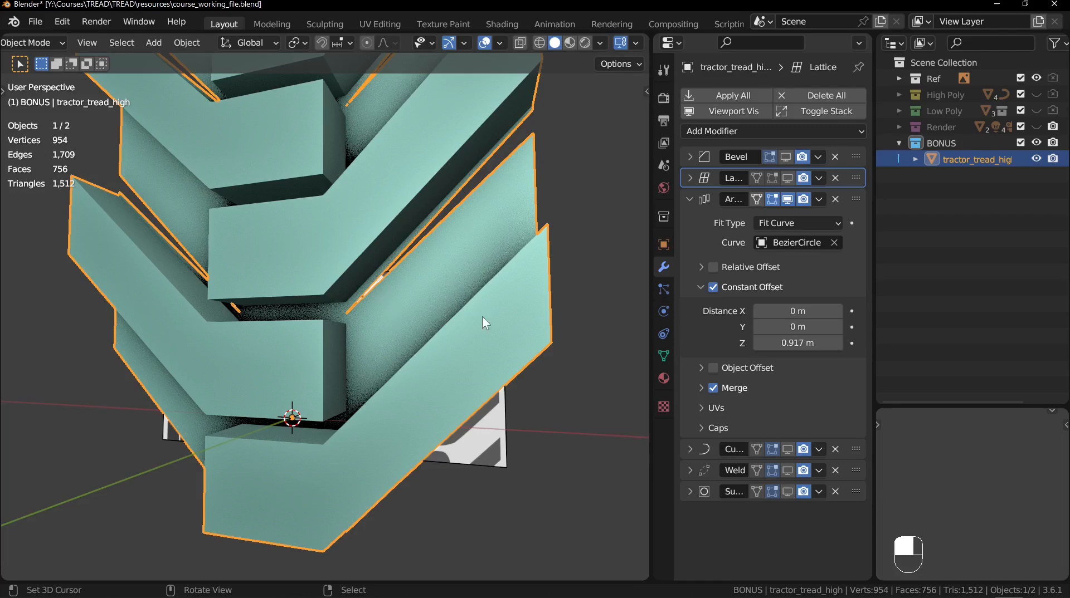
pyautogui.keyDown('shift'); pyautogui.moveTo(797, 343); pyautogui.dragTo(797, 343); pyautogui.keyUp('shift')
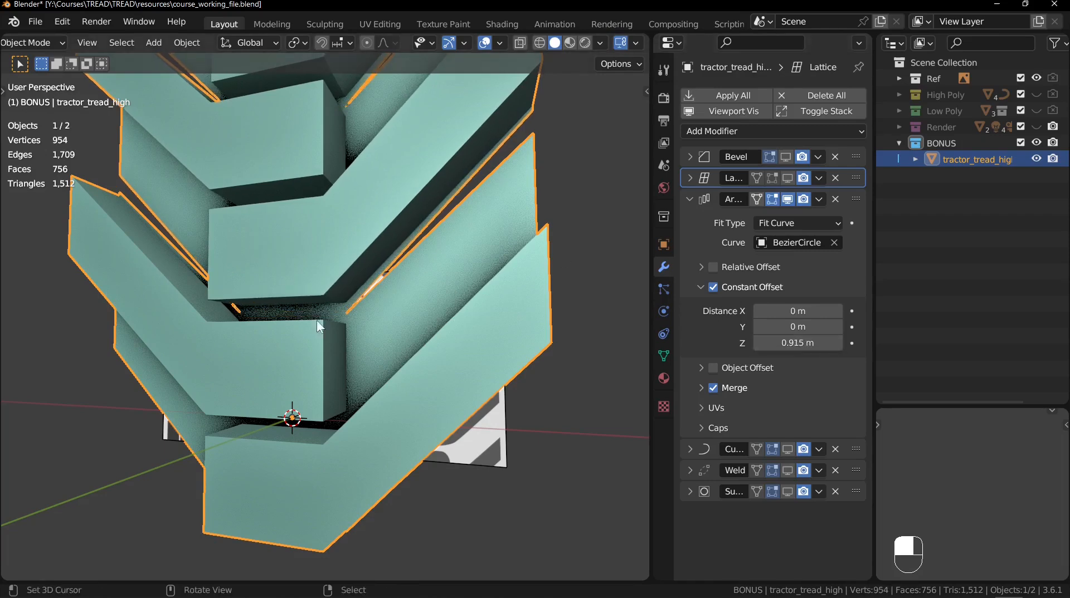
pyautogui.moveTo(390, 313); pyautogui.dragTo(421, 309, button='middle')
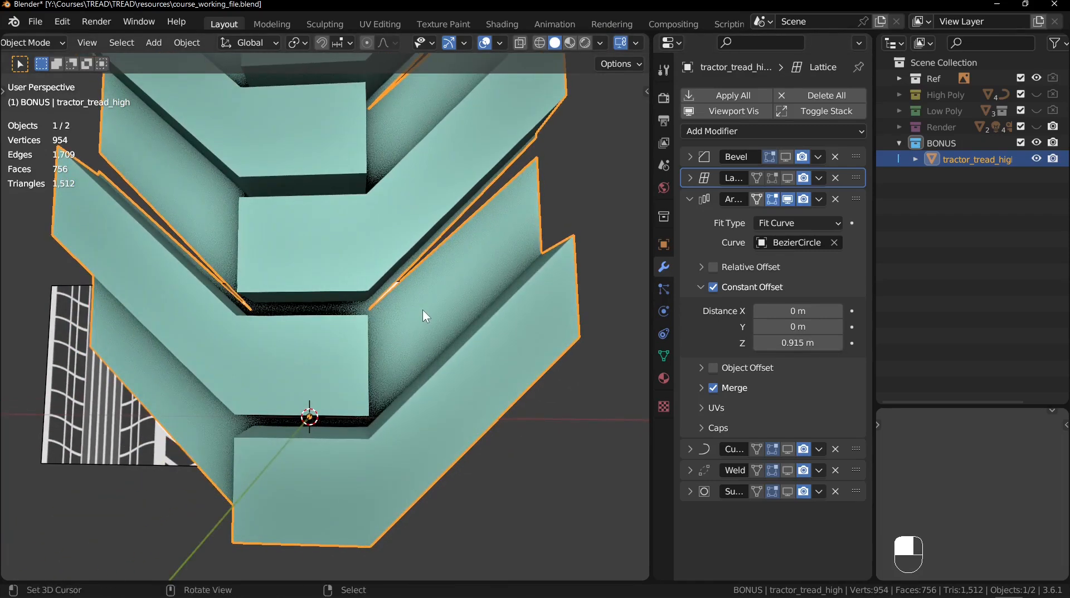
# Step: In front view, move the two lower outer corner vertices of the base segment slightly down along Z
pyautogui.press('KP_1')
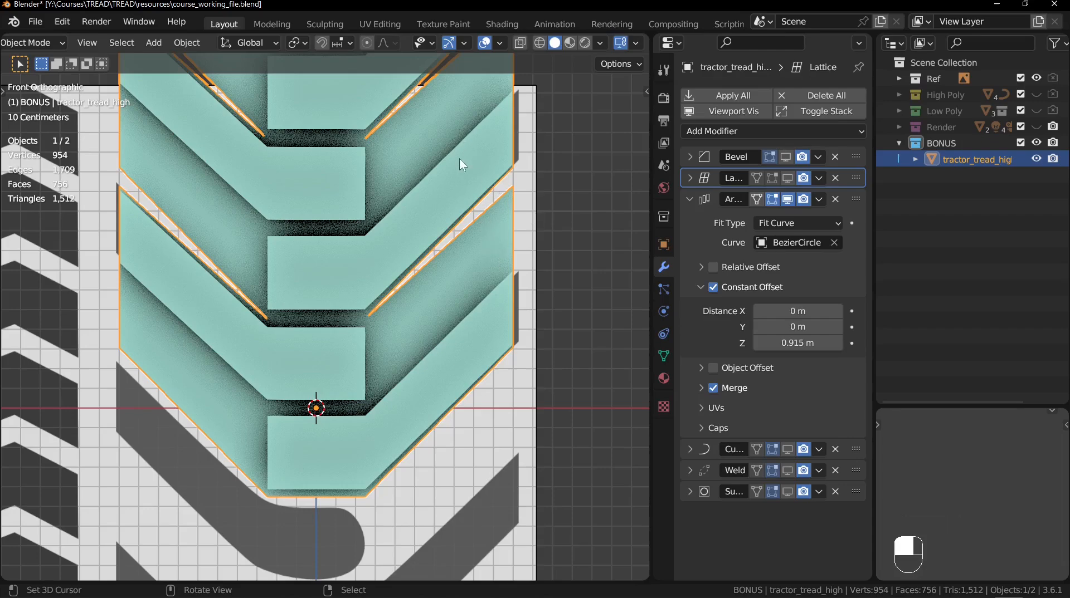
pyautogui.moveTo(478, 270)
pyautogui.keyDown('shift'); pyautogui.mouseDown(button='middle')
pyautogui.moveTo(501, 375)
pyautogui.moveTo(468, 270)
pyautogui.mouseUp(button='middle'); pyautogui.keyUp('shift')
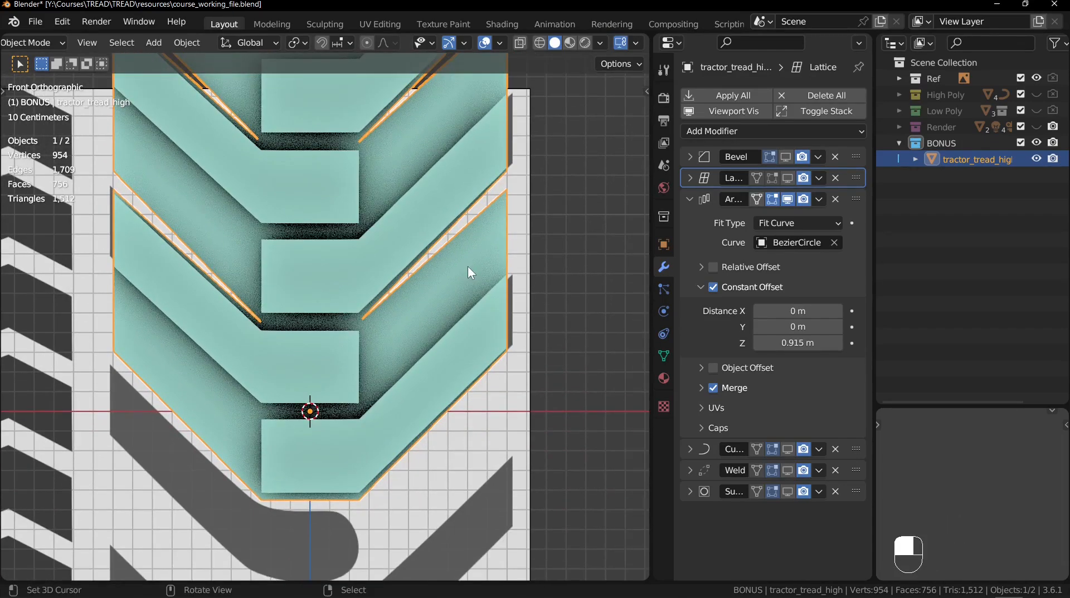
pyautogui.press('Tab')
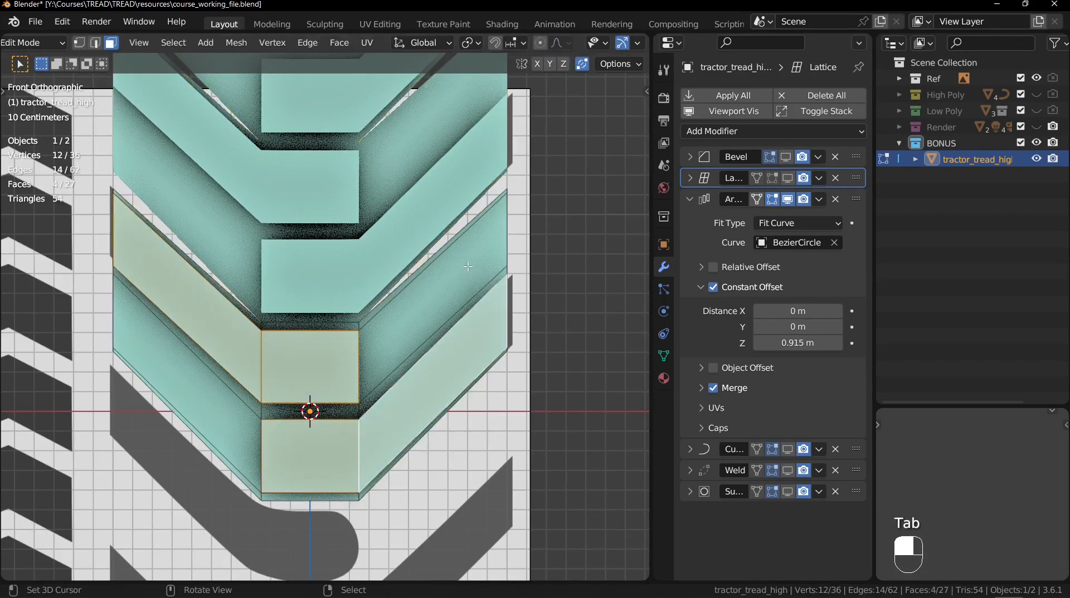
pyautogui.press('1')
pyautogui.click(521, 360)
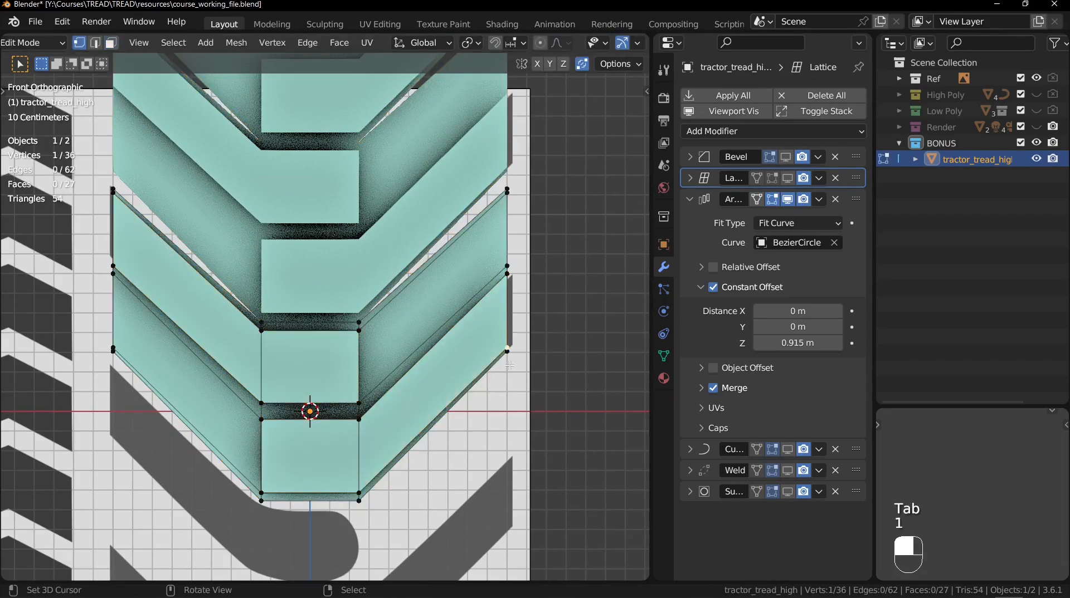
pyautogui.keyDown('shift'); pyautogui.click(119, 364); pyautogui.keyUp('shift')
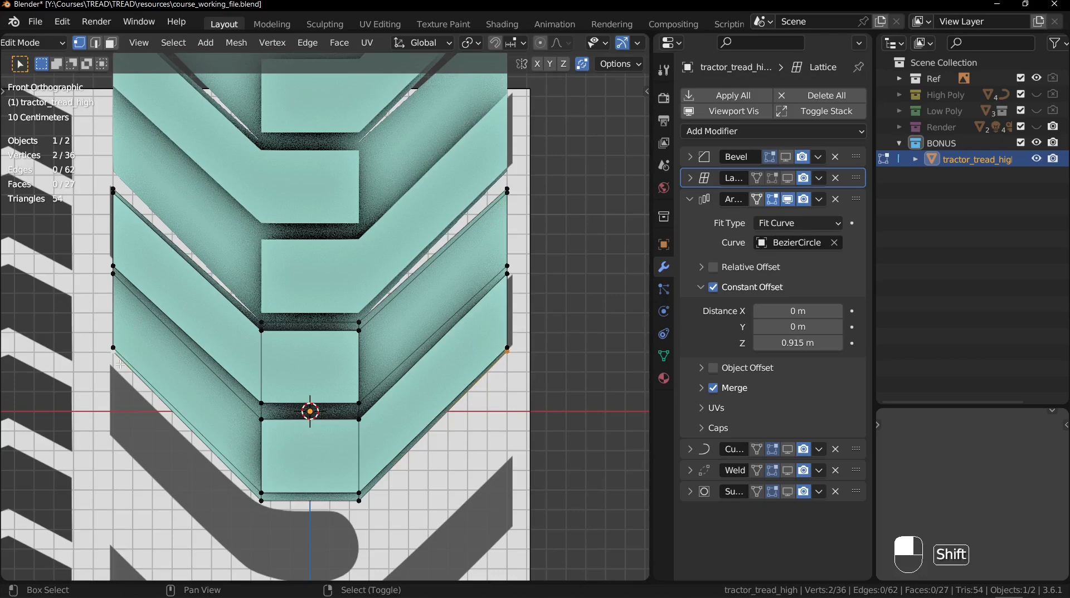
pyautogui.press('g')
pyautogui.press('z')
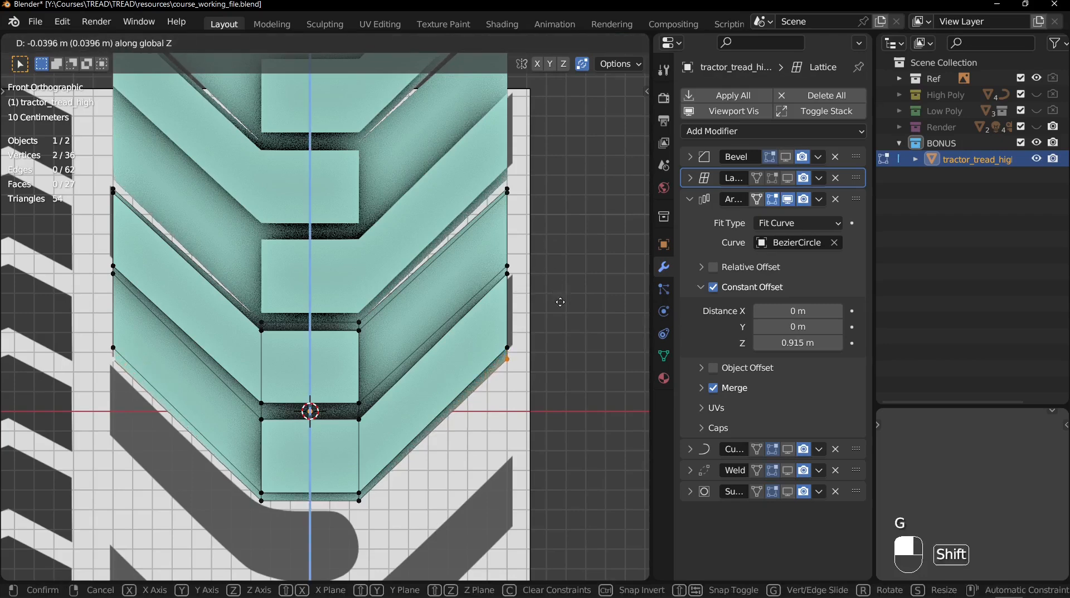
pyautogui.click(446, 199)
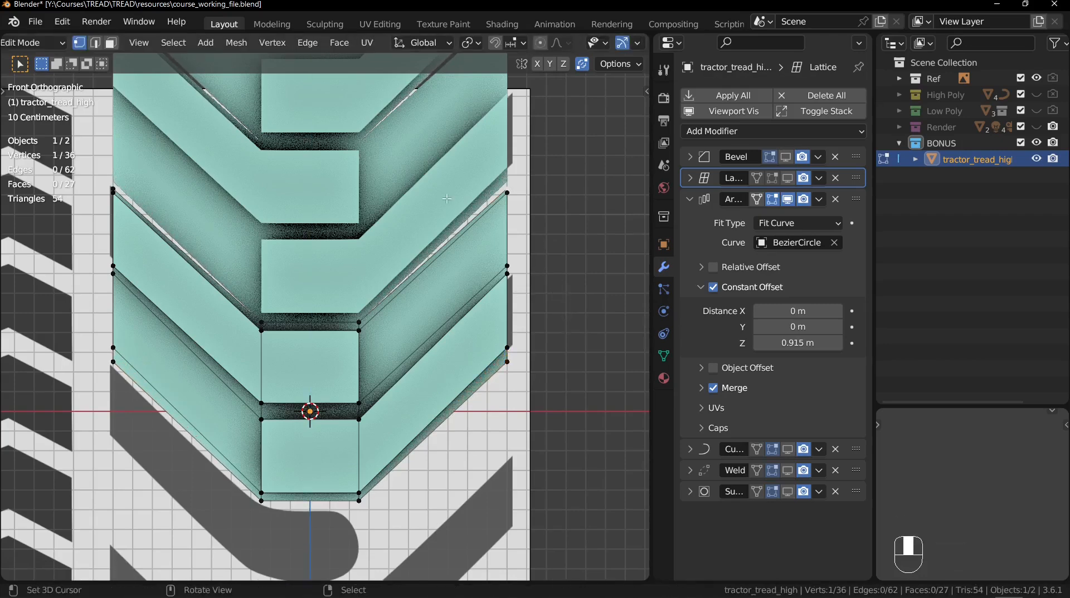
# Step: Raise the two upper outer corner vertices of the base segment slightly along Z and return to Object Mode
pyautogui.keyDown('shift'); pyautogui.rightClick(124, 195); pyautogui.keyUp('shift')
pyautogui.press('g')
pyautogui.press('z')
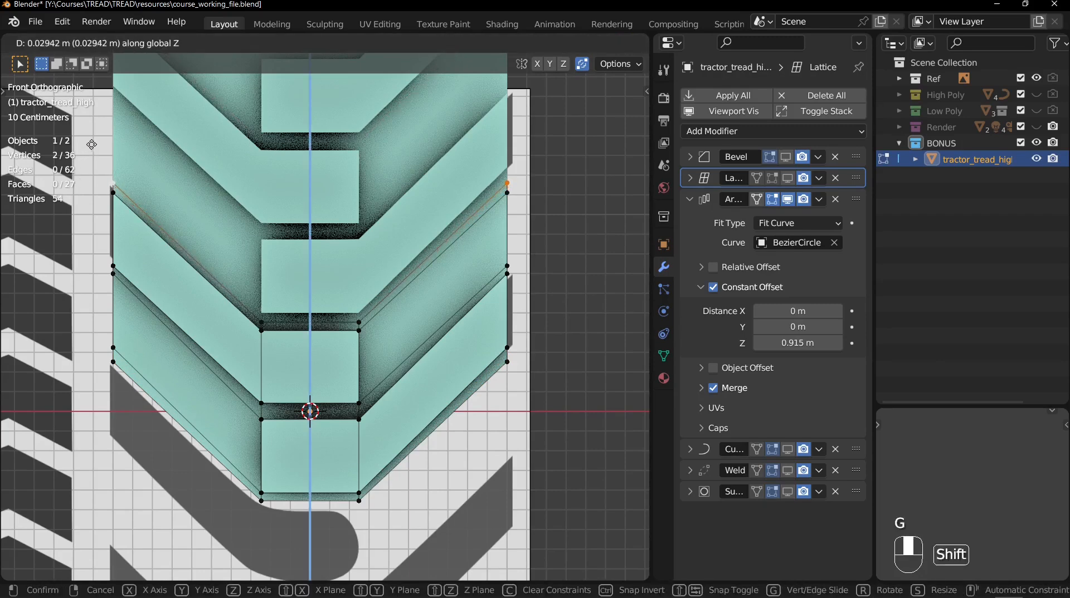
pyautogui.click(95, 136)
pyautogui.hotkey('alt', 'a')
pyautogui.press('Tab')
pyautogui.moveTo(379, 295); pyautogui.dragTo(367, 267, button='middle')
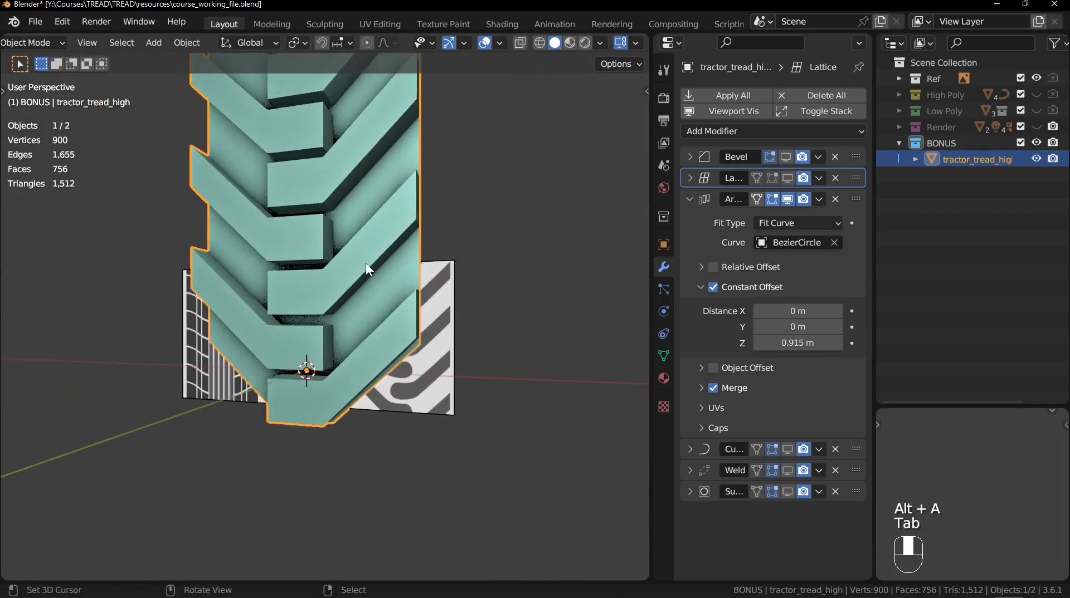
# Step: Preview the tread wrapped around the wheel by displaying the Curve modifier and the Subdivision modifier in the viewport
pyautogui.click(690, 199)
pyautogui.click(784, 221)
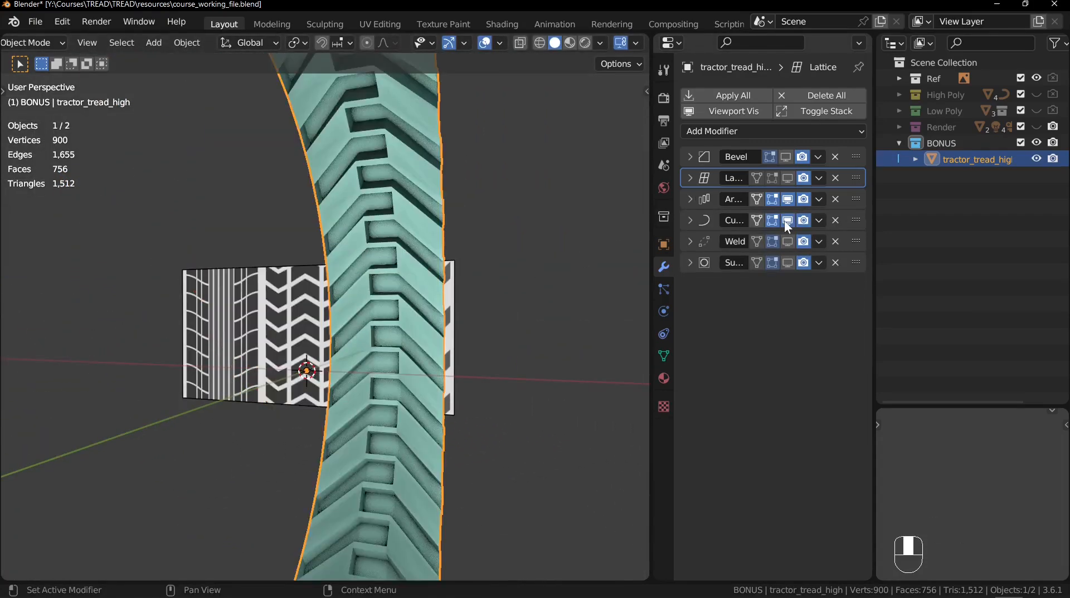
pyautogui.keyDown('ctrl'); pyautogui.moveTo(383, 228); pyautogui.dragTo(383, 340, button='middle'); pyautogui.keyUp('ctrl')
pyautogui.moveTo(383, 340)
pyautogui.mouseDown(button='middle')
pyautogui.moveTo(353, 349)
pyautogui.moveTo(379, 341)
pyautogui.mouseUp(button='middle')
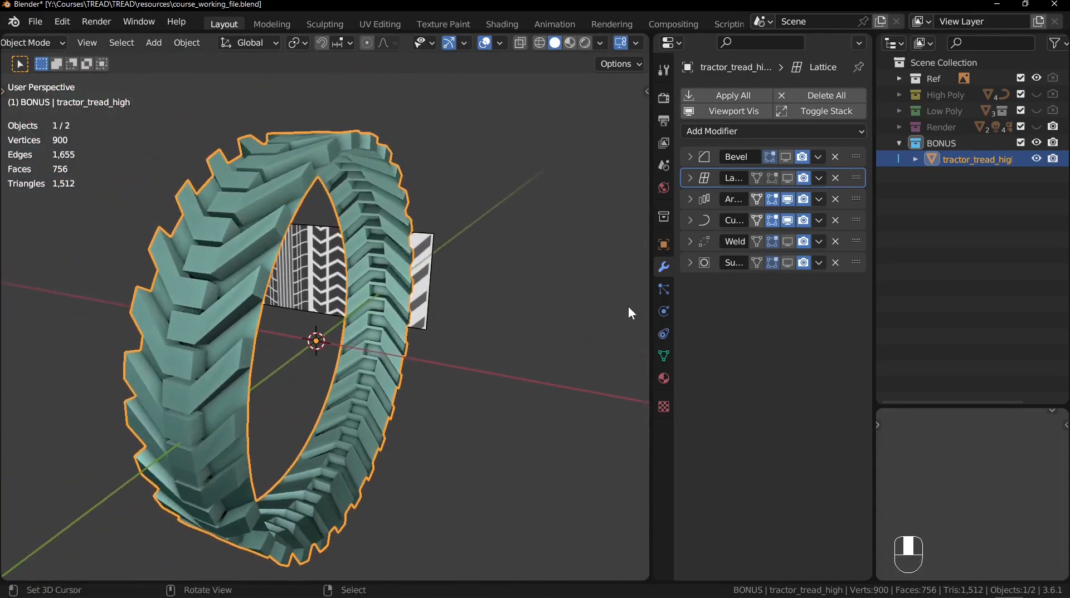
pyautogui.click(788, 262)
pyautogui.moveTo(501, 277); pyautogui.dragTo(480, 262, button='middle')
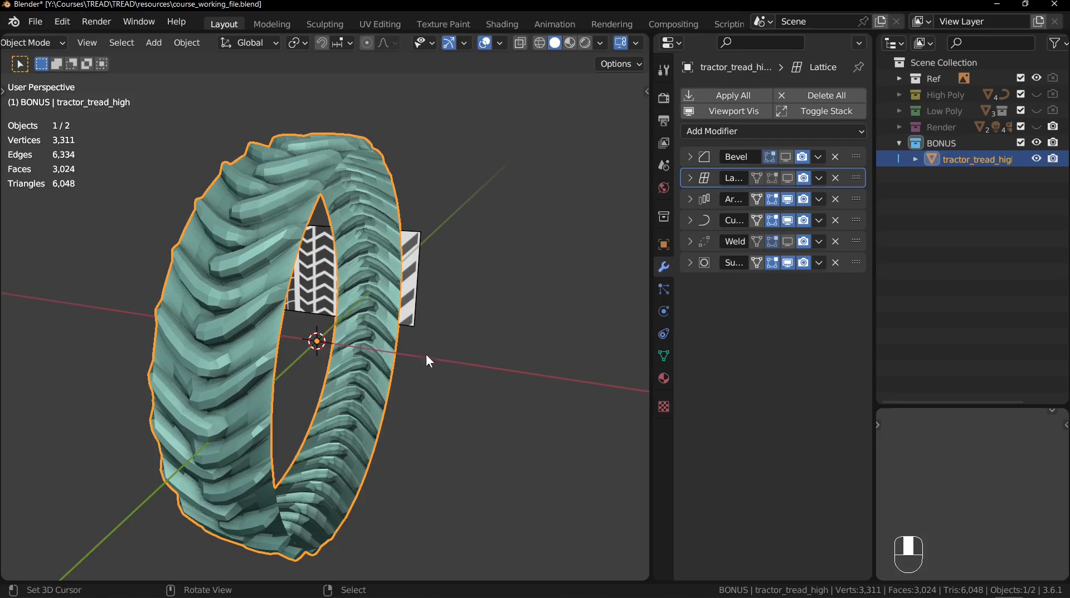
# Step: Hide the Subdivision and Curve modifiers in the viewport, leaving Array displayed after checking the single segment from the front
pyautogui.click(788, 262)
pyautogui.click(788, 223)
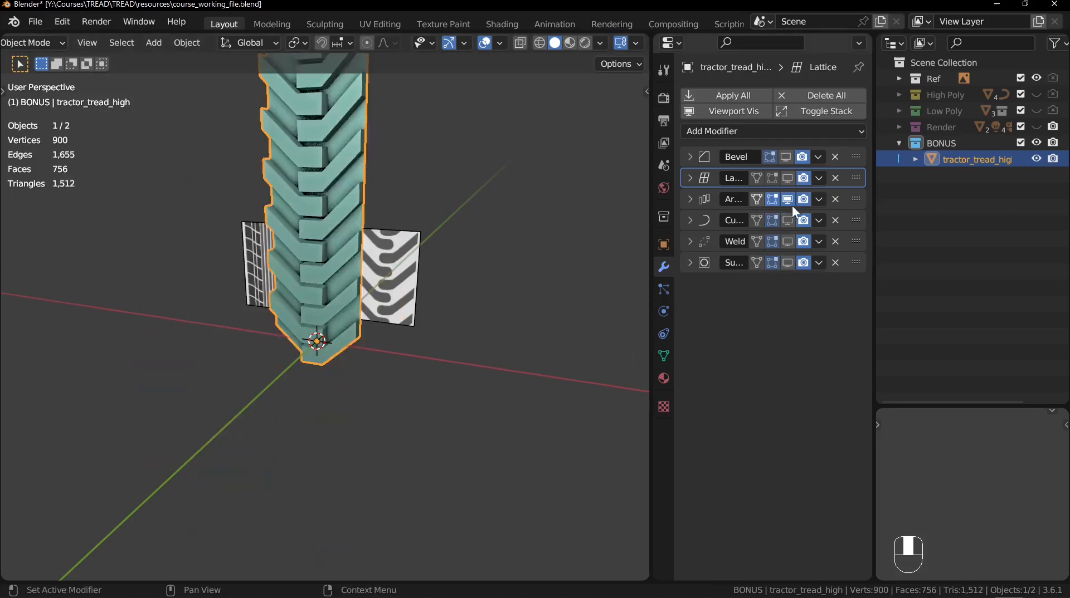
pyautogui.click(788, 200)
pyautogui.press('ctrl')
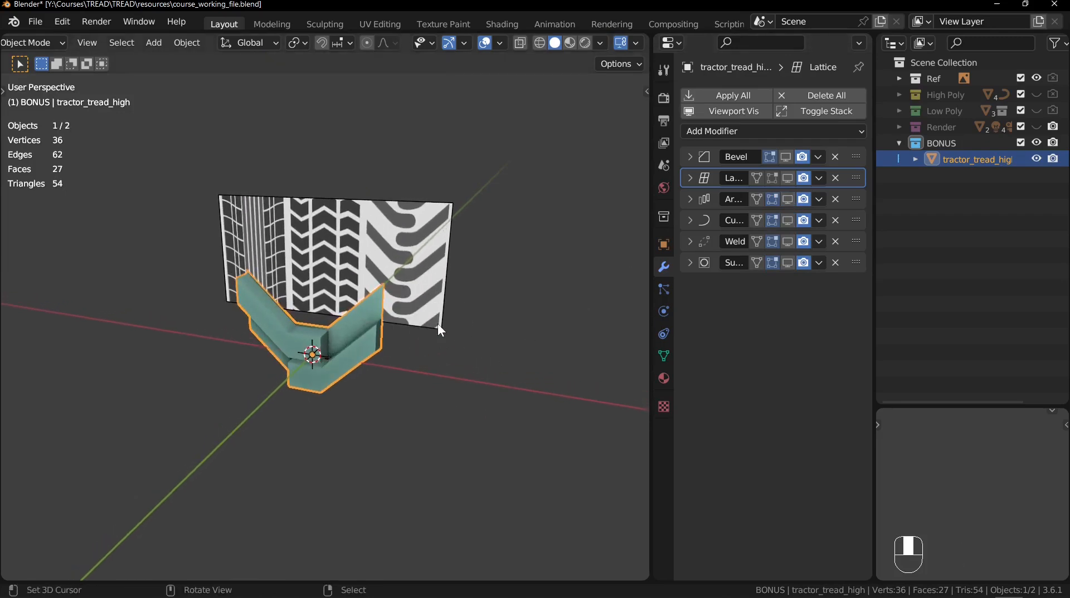
pyautogui.click(437, 323)
pyautogui.press('KP_1')
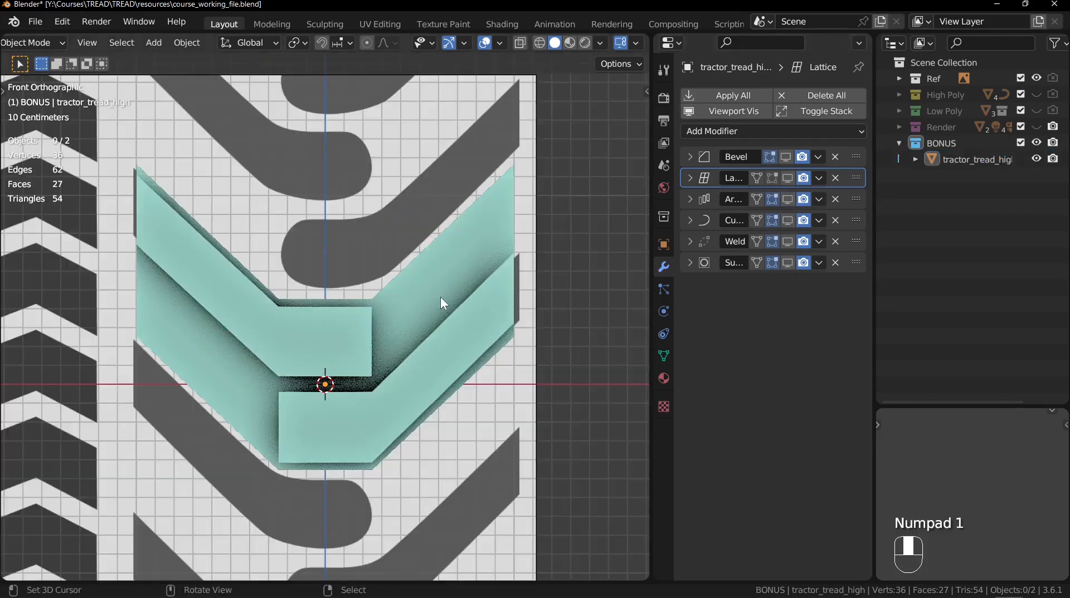
pyautogui.click(786, 200)
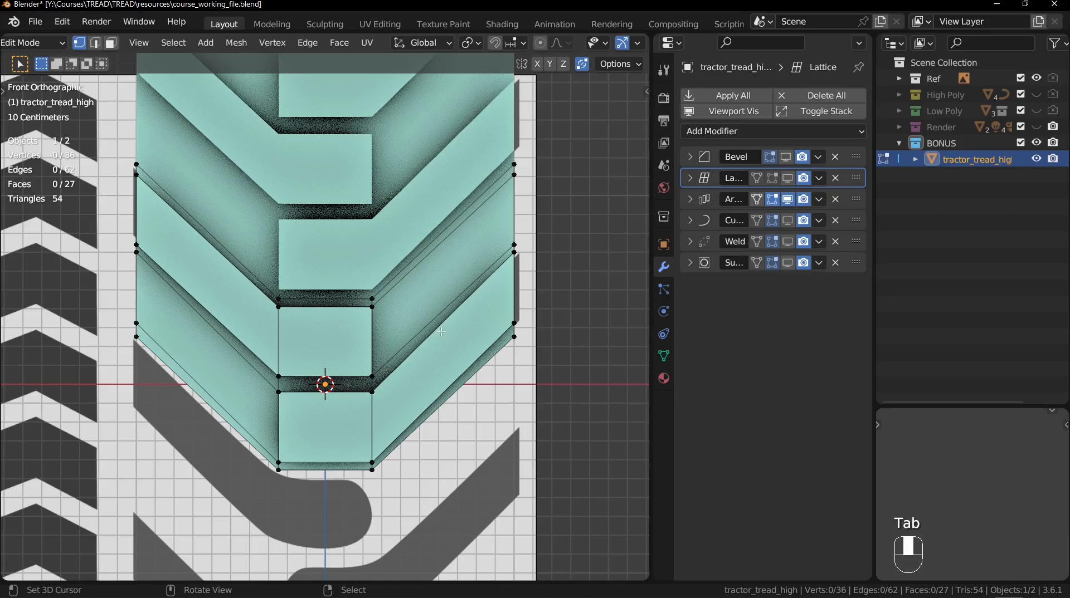
# Step: Delete the vertices of the base segment's lowest edge loop, below the lower lug
pyautogui.keyDown('alt'); pyautogui.click(435, 410); pyautogui.keyUp('alt')
pyautogui.press('x')
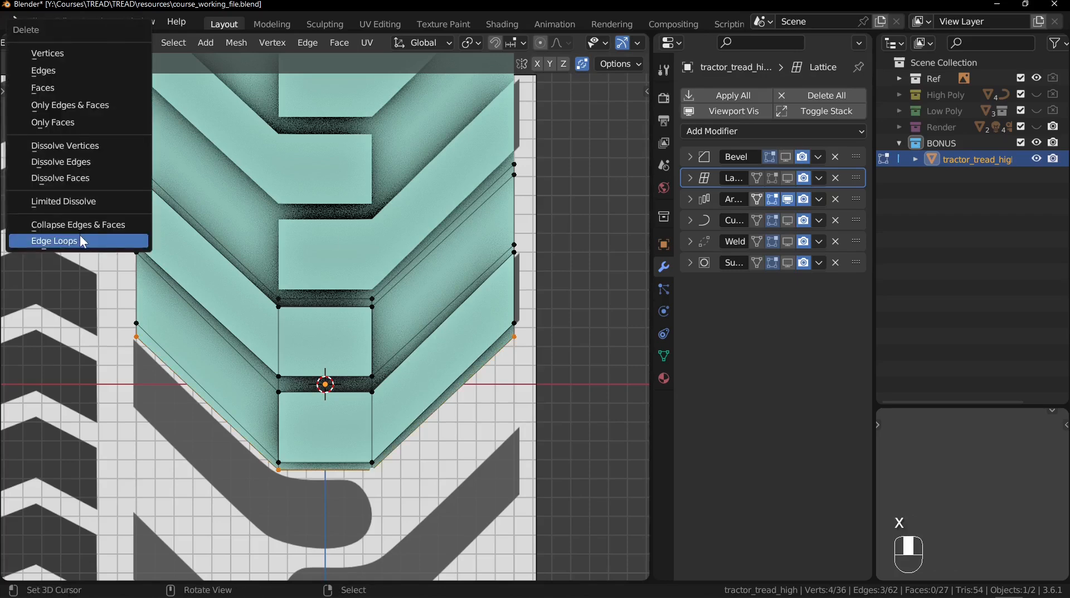
pyautogui.click(79, 55)
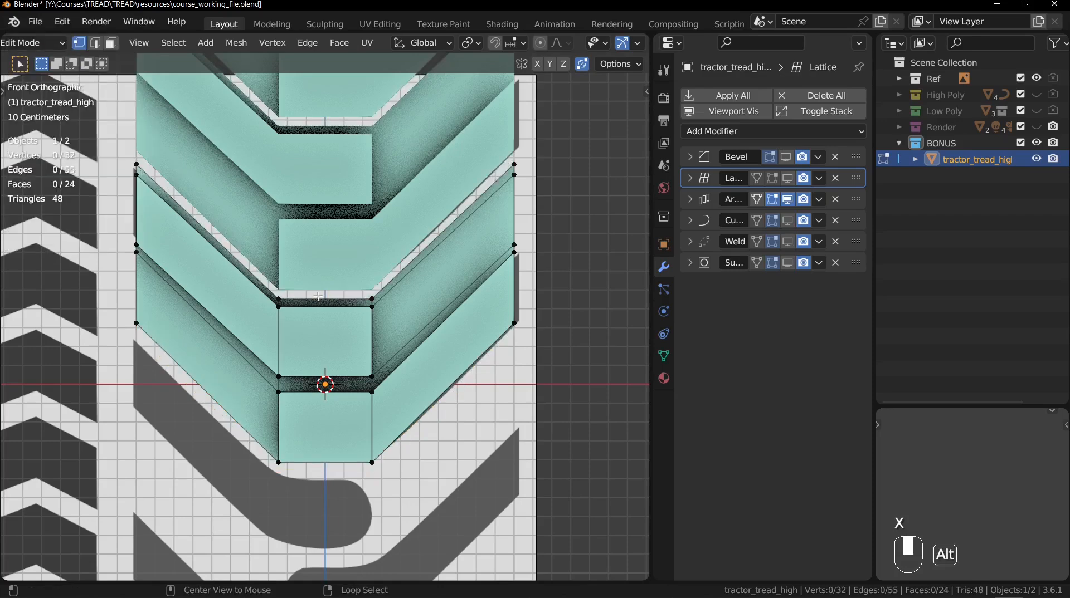
# Step: Move the base segment's topmost edge loop up along Z to close the gap to the next array copy
pyautogui.keyDown('alt'); pyautogui.click(298, 302); pyautogui.keyUp('alt')
pyautogui.press('g')
pyautogui.press('z')
pyautogui.press('shift')
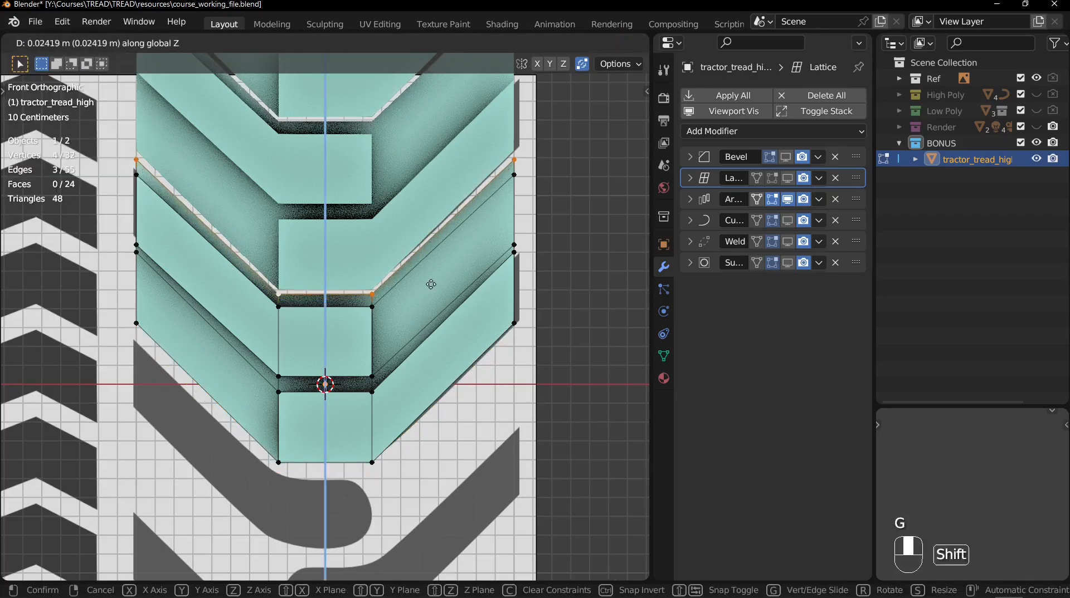
pyautogui.click(447, 257)
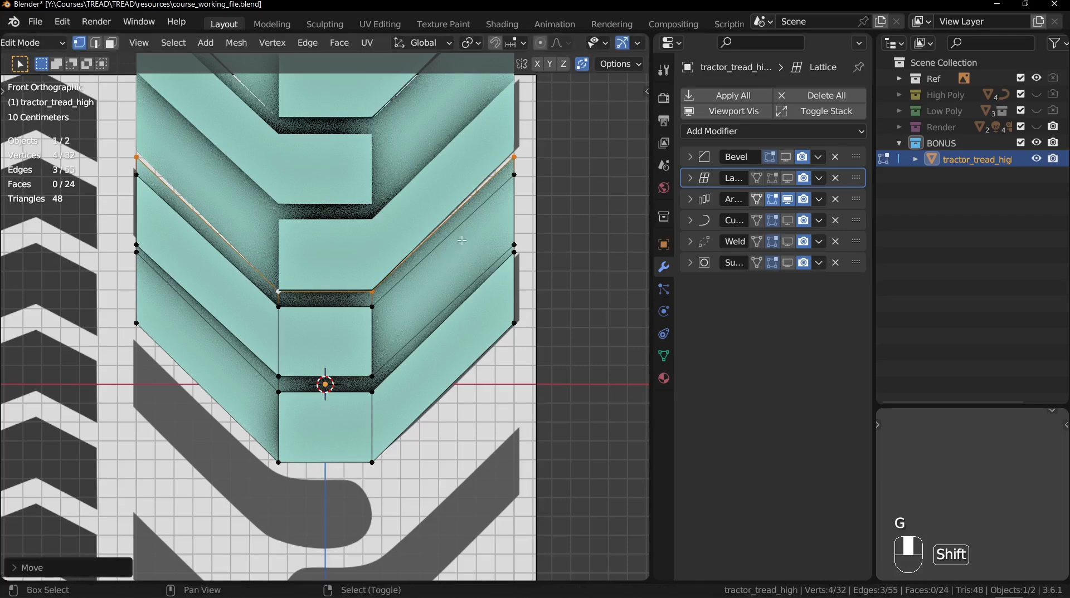
# Step: Raise the two outer end vertices of the topmost edge loop slightly along Z and return to Object Mode
pyautogui.rightClick(520, 158)
pyautogui.keyDown('shift'); pyautogui.rightClick(137, 158); pyautogui.keyUp('shift')
pyautogui.press('g')
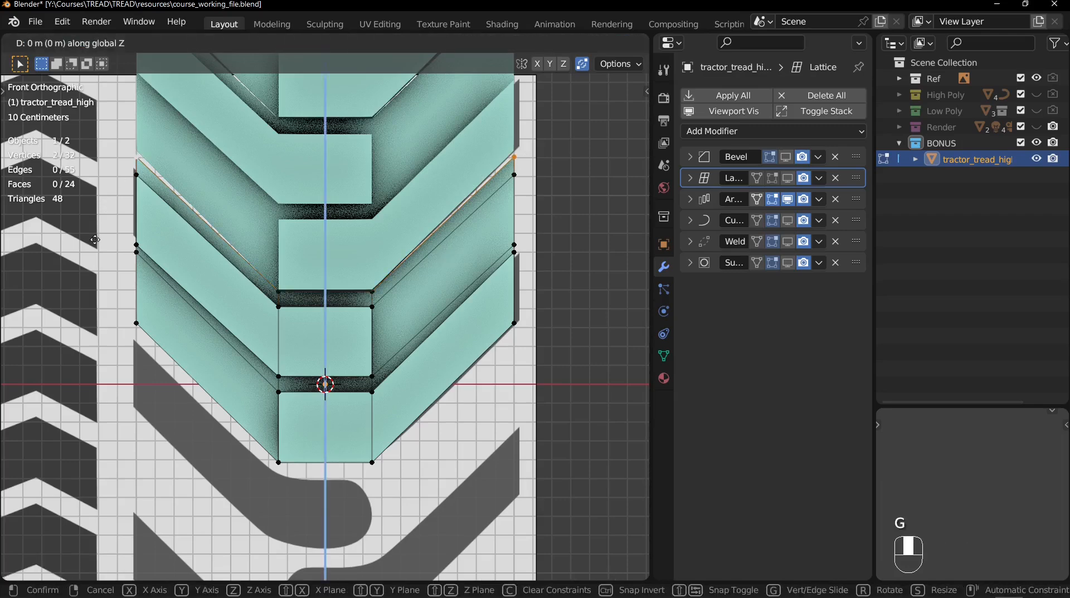
pyautogui.press('shift')
pyautogui.click(105, 189)
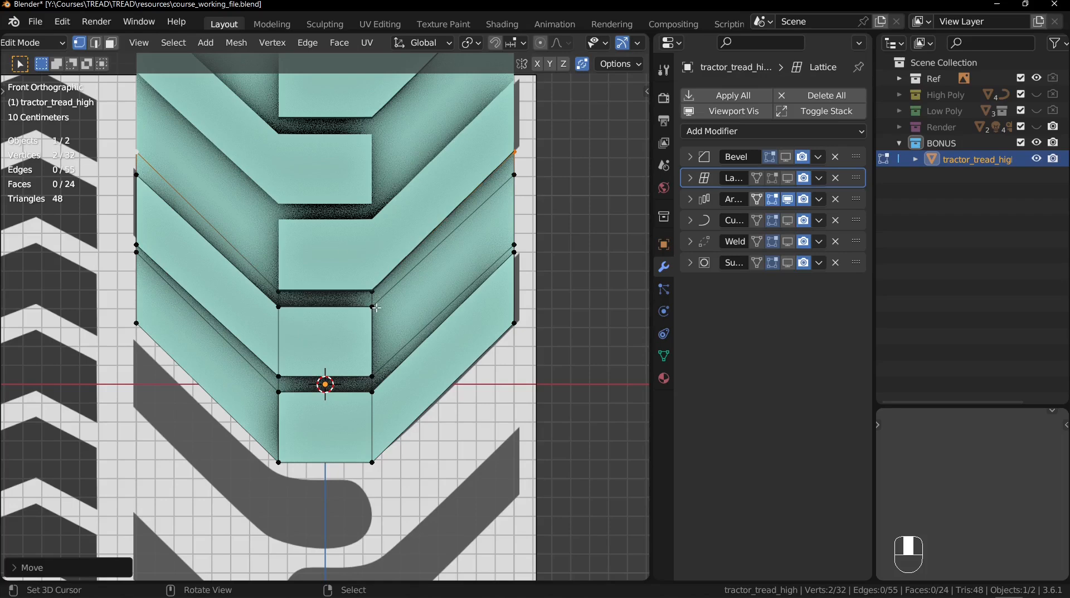
pyautogui.press('Tab')
pyautogui.moveTo(375, 311); pyautogui.dragTo(549, 241, button='middle')
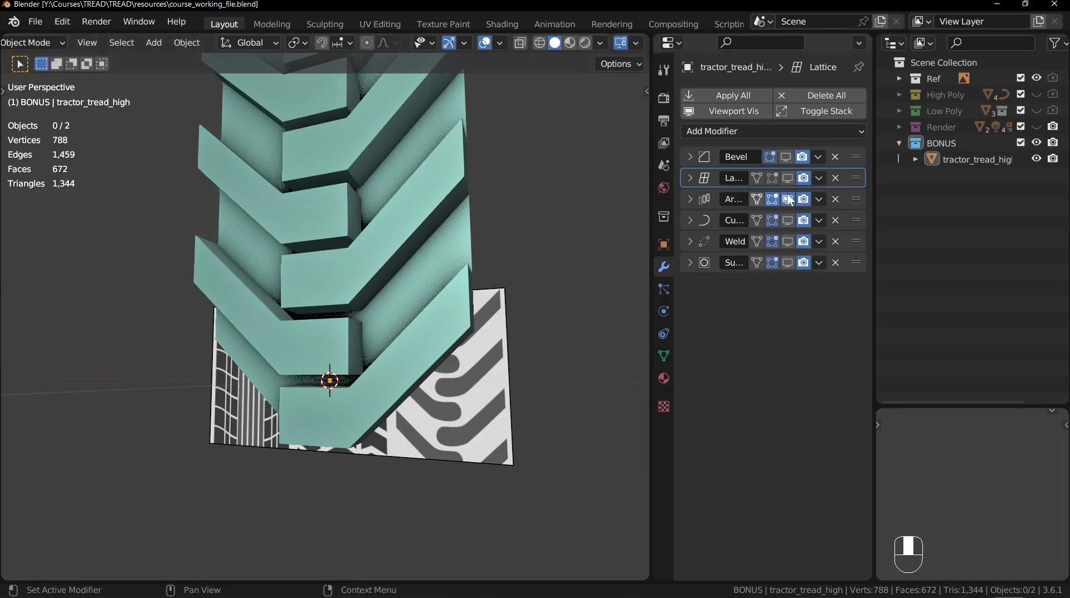
# Step: Enable the Lattice modifier's viewport display, expand its settings and inspect the deformed tread from the side
pyautogui.click(794, 176)
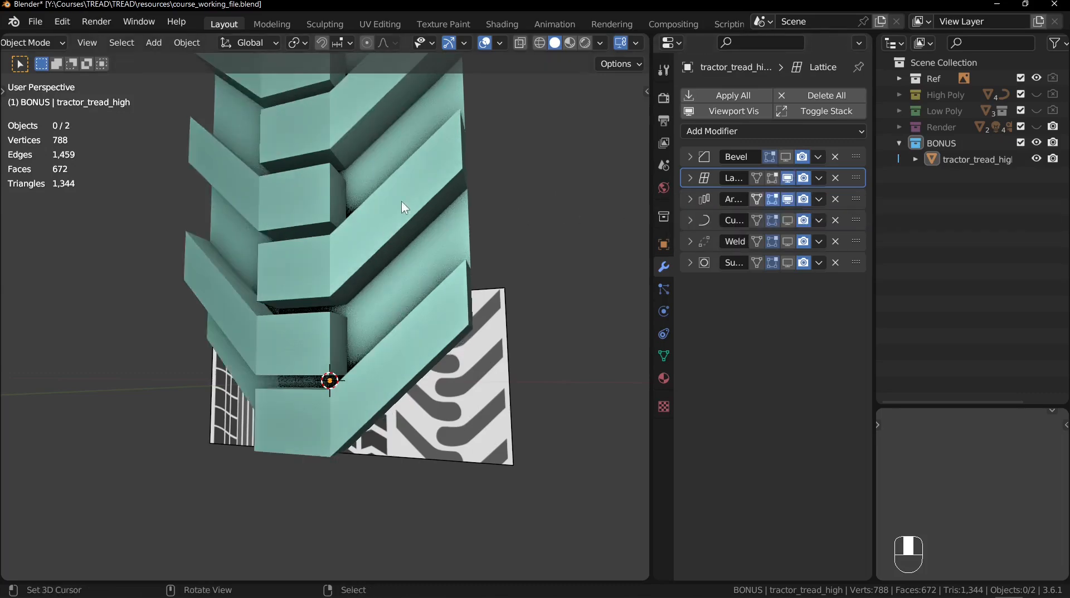
pyautogui.click(690, 181)
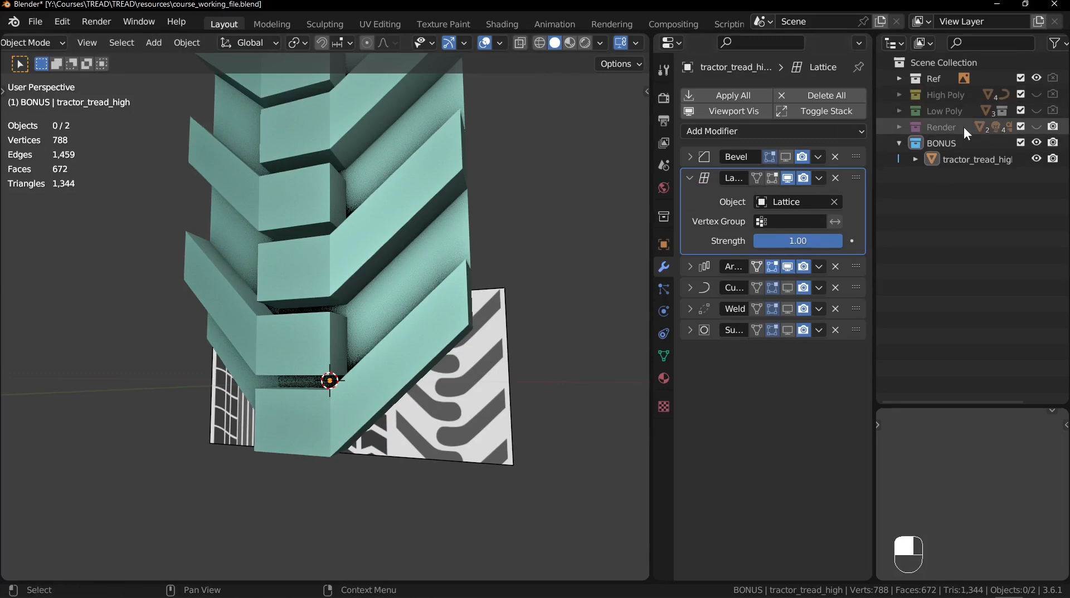
pyautogui.moveTo(509, 206); pyautogui.dragTo(464, 266, button='middle')
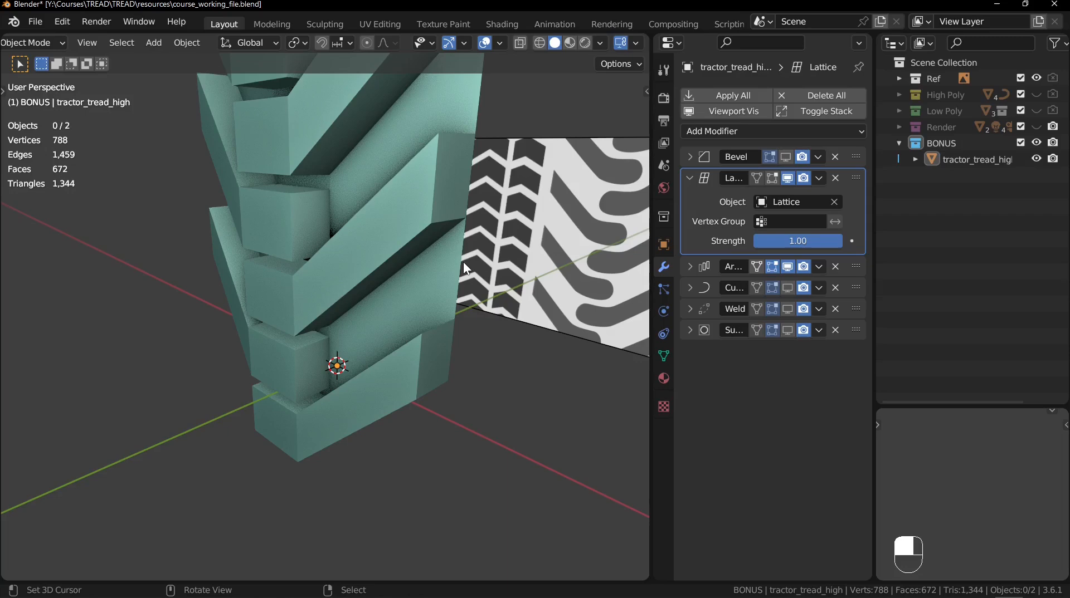
# Step: Copy the Lattice object from the High Poly collection and paste it into the BONUS collection
pyautogui.click(898, 110)
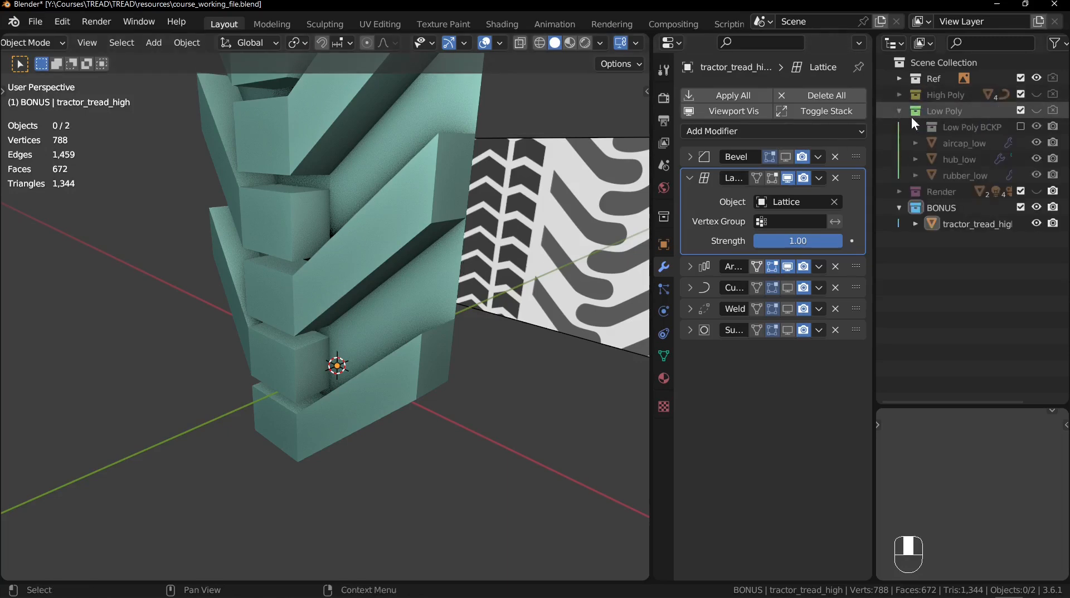
pyautogui.click(898, 111)
pyautogui.click(899, 95)
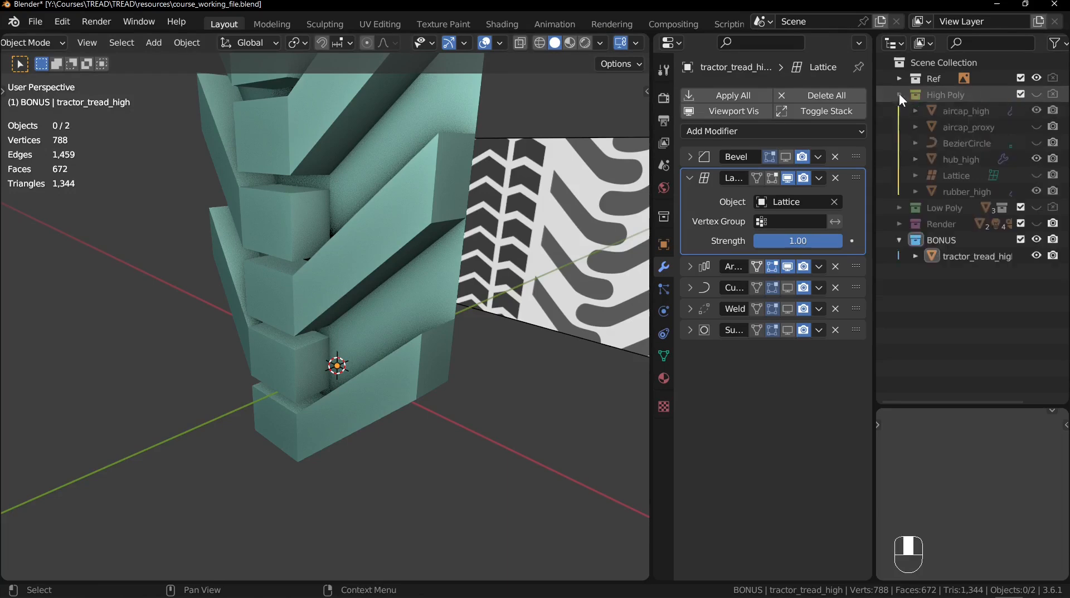
pyautogui.click(960, 174)
pyautogui.hotkey('ctrl', 'c')
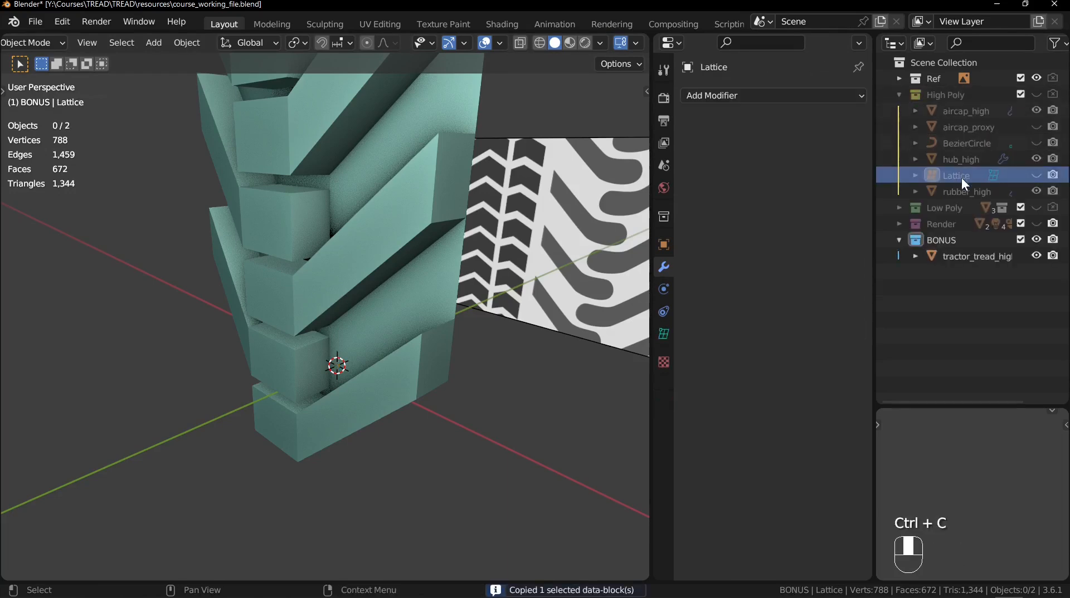
pyautogui.click(960, 242)
pyautogui.hotkey('ctrl', 'v')
# Step: Rename the pasted lattice as lat_tractor and collapse the High Poly collection
pyautogui.doubleClick(968, 255)
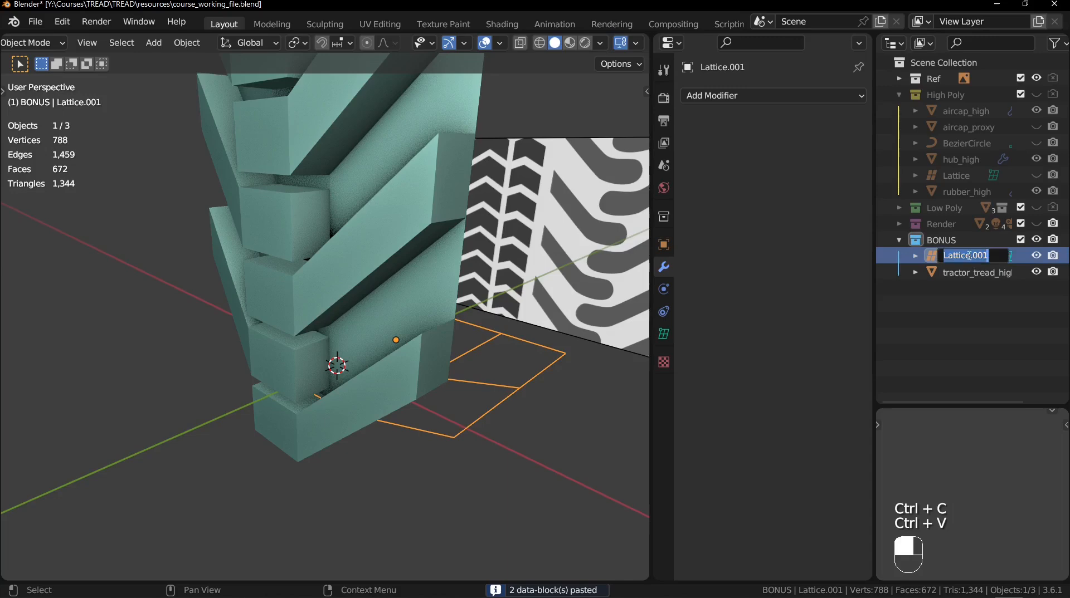
pyautogui.write('lat_trac')
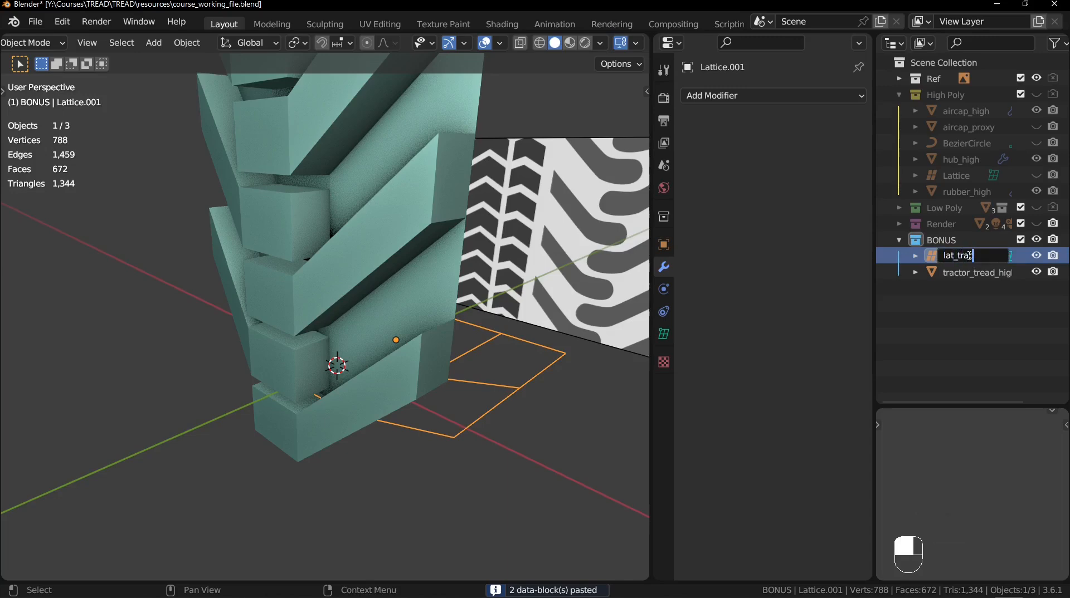
pyautogui.write('tor')
pyautogui.press('Return')
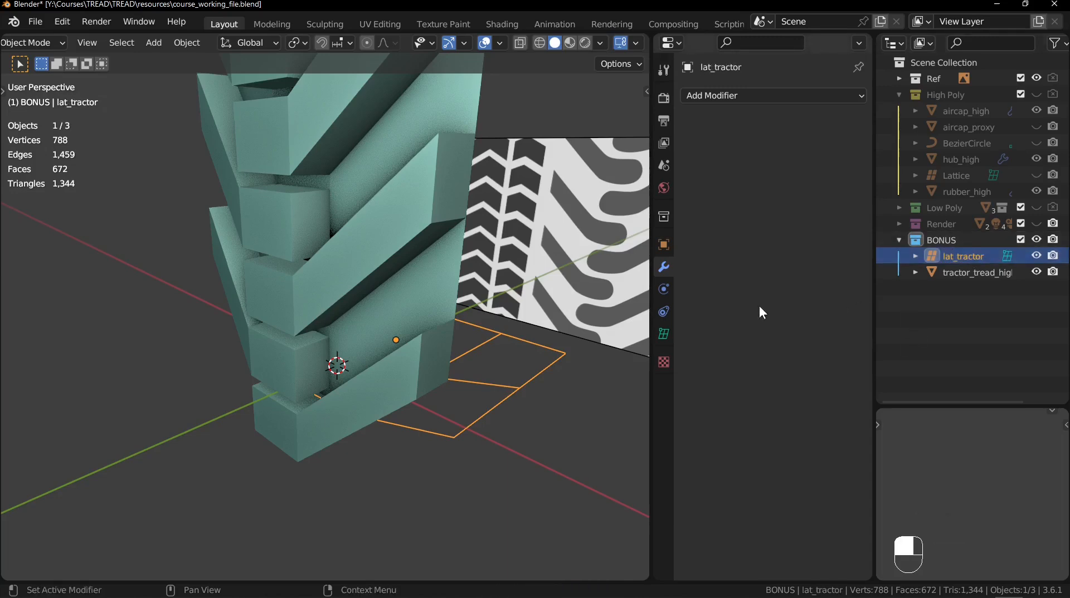
pyautogui.moveTo(554, 235); pyautogui.dragTo(526, 247, button='middle')
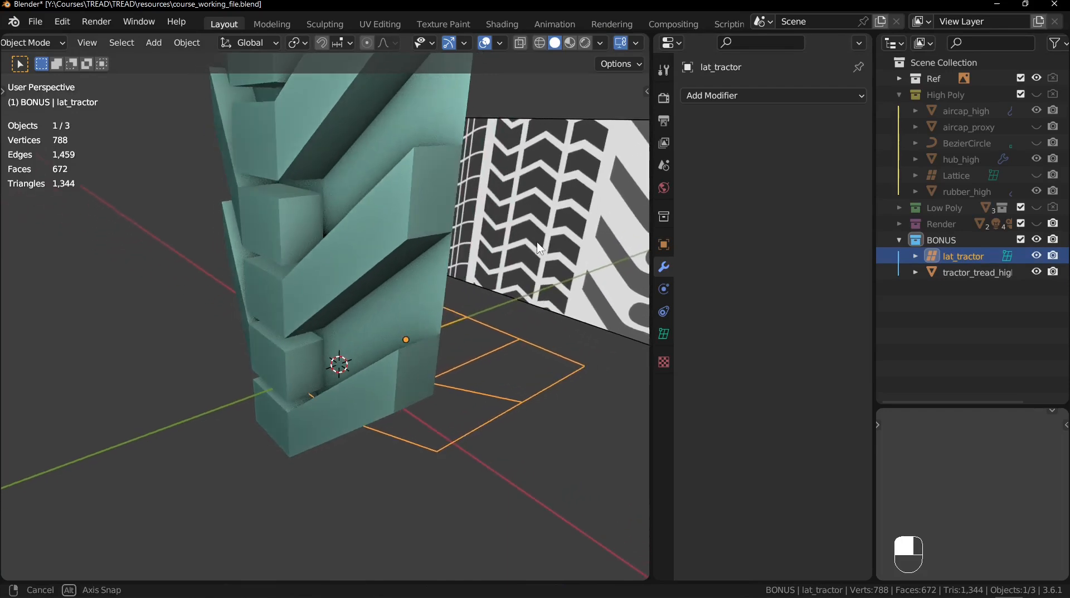
pyautogui.click(899, 94)
# Step: Replace the target object of the tractor tread's Lattice modifier with lat_tractor
pyautogui.click(403, 180)
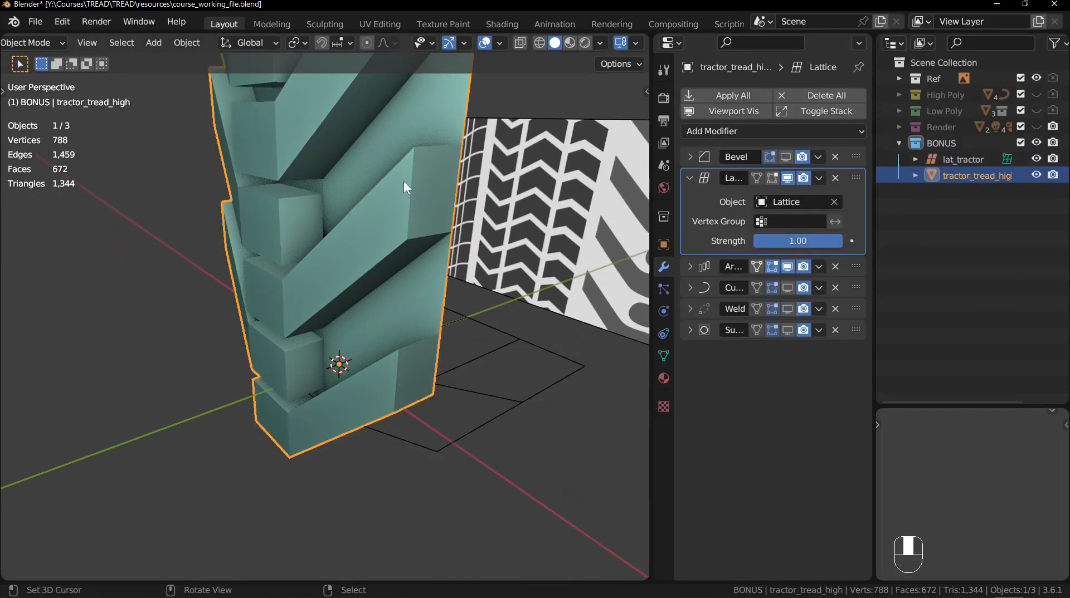
pyautogui.click(834, 202)
pyautogui.click(834, 202)
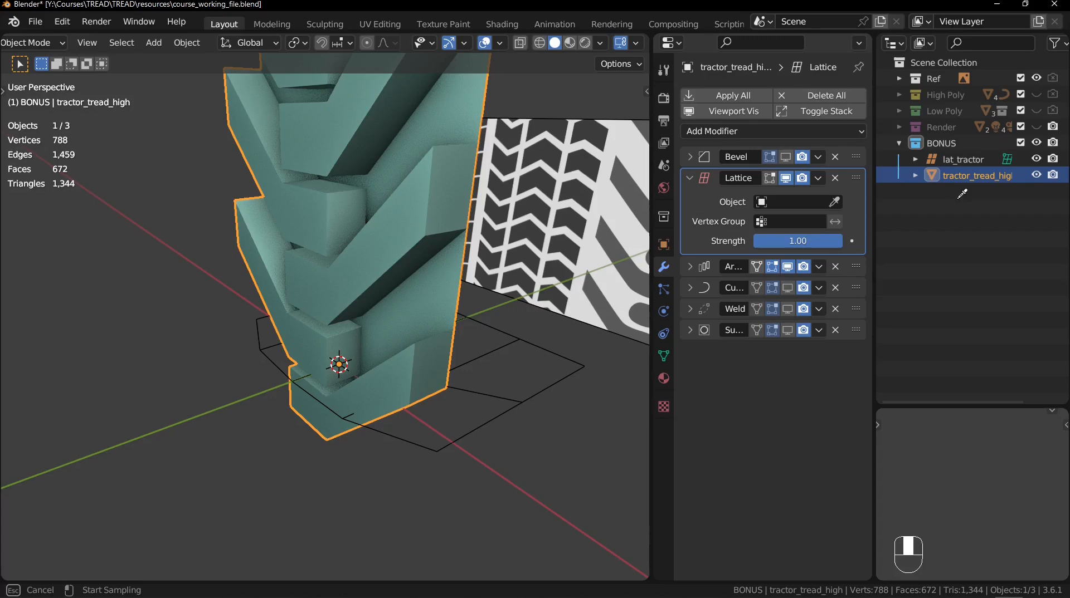
pyautogui.click(975, 158)
# Step: Extrude the vertical edge chains at both outer ends of the base segment about 1 m along global Y and return to Object Mode
pyautogui.moveTo(429, 254); pyautogui.dragTo(235, 246, button='middle')
pyautogui.press('Tab')
pyautogui.scroll(1, 239, 239)
pyautogui.rightClick(226, 224)
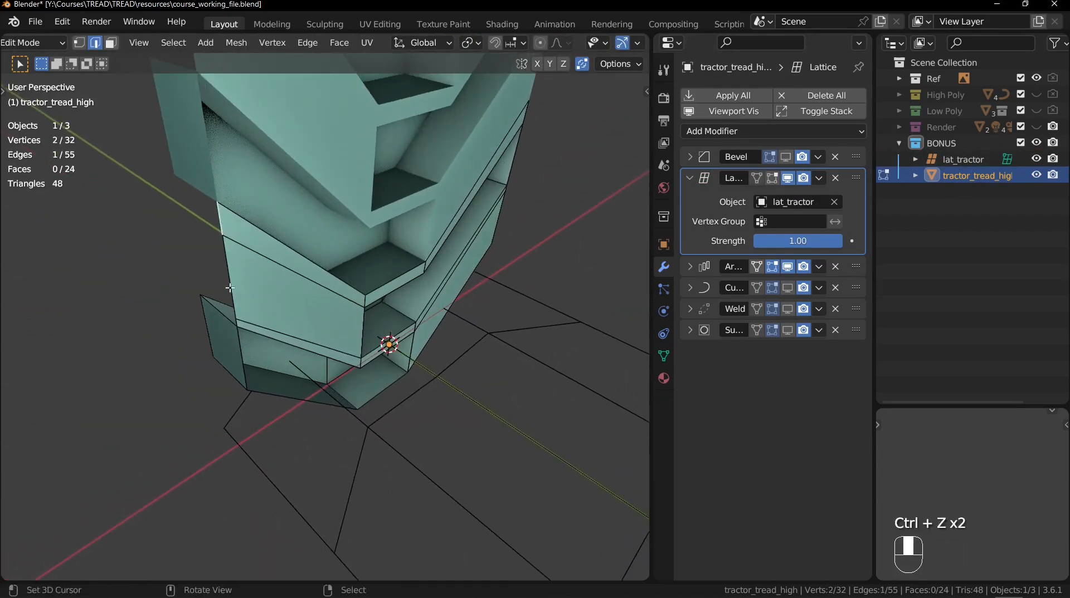
pyautogui.keyDown('ctrl'); pyautogui.rightClick(230, 289); pyautogui.keyUp('ctrl')
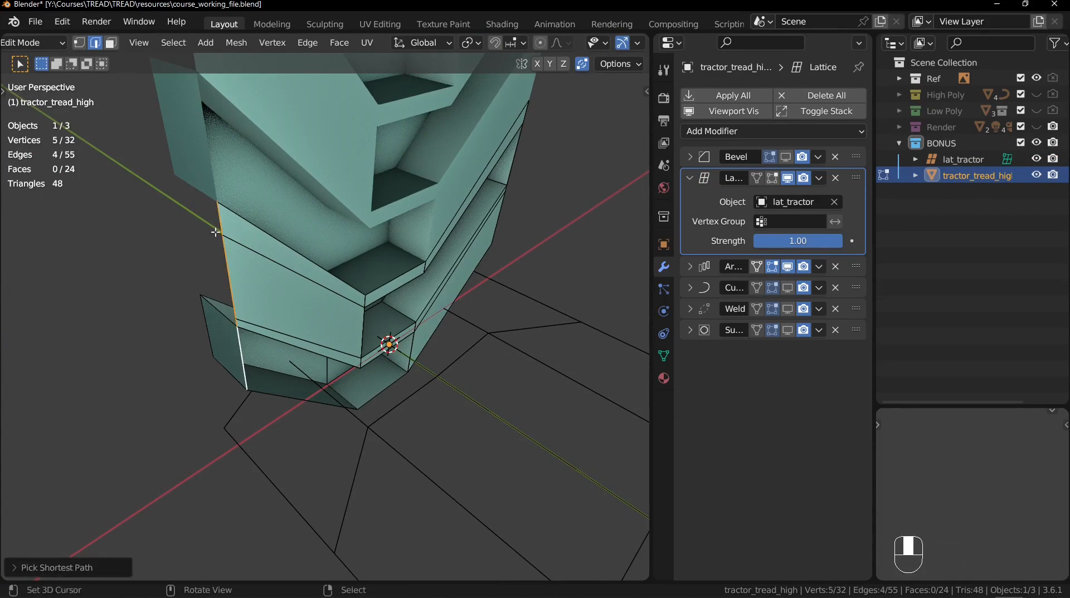
pyautogui.moveTo(481, 278); pyautogui.dragTo(383, 301, button='middle')
pyautogui.keyDown('shift'); pyautogui.moveTo(383, 301); pyautogui.dragTo(308, 296, button='middle'); pyautogui.keyUp('shift')
pyautogui.keyDown('shift'); pyautogui.rightClick(375, 196); pyautogui.keyUp('shift')
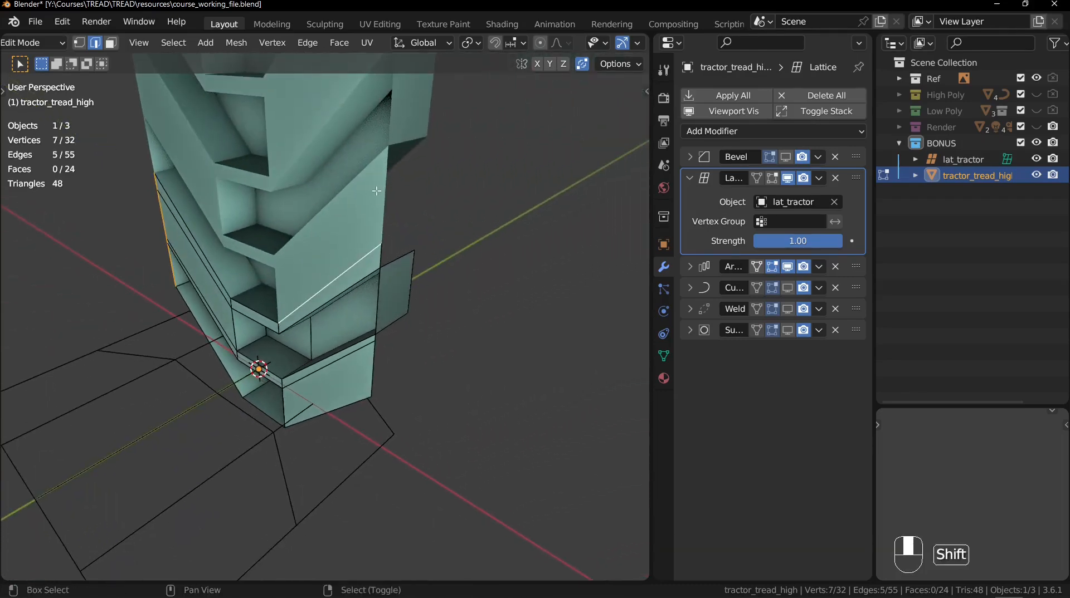
pyautogui.hotkey('ctrl', 'z')
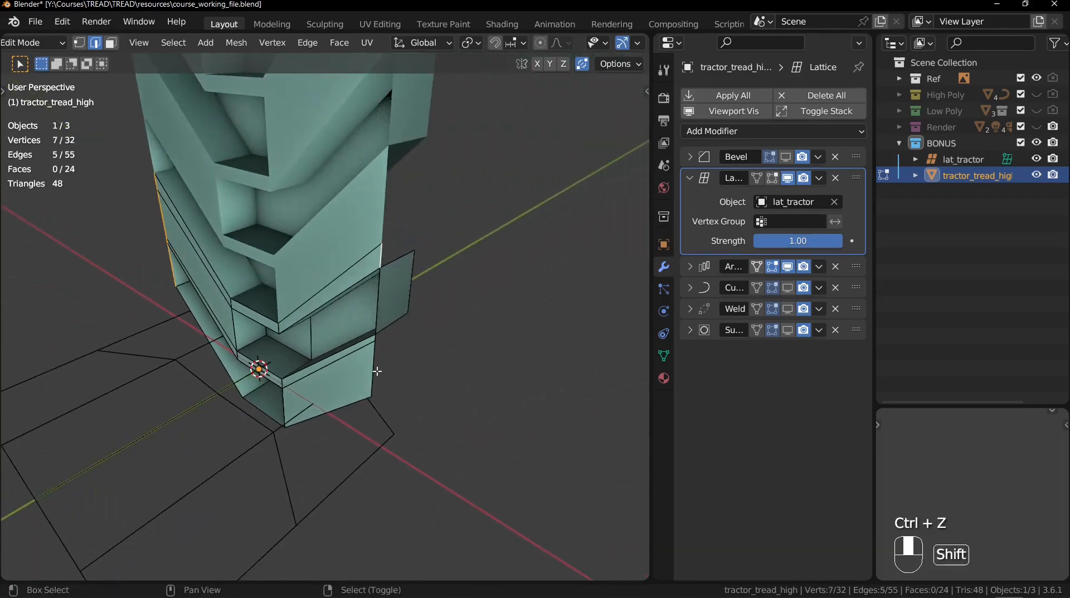
pyautogui.keyDown('ctrl'); pyautogui.rightClick(372, 372); pyautogui.keyUp('ctrl')
pyautogui.keyDown('ctrl'); pyautogui.moveTo(372, 371); pyautogui.dragTo(478, 316, button='middle'); pyautogui.keyUp('ctrl')
pyautogui.moveTo(478, 316); pyautogui.dragTo(461, 315, button='middle')
pyautogui.press('e')
pyautogui.press('y')
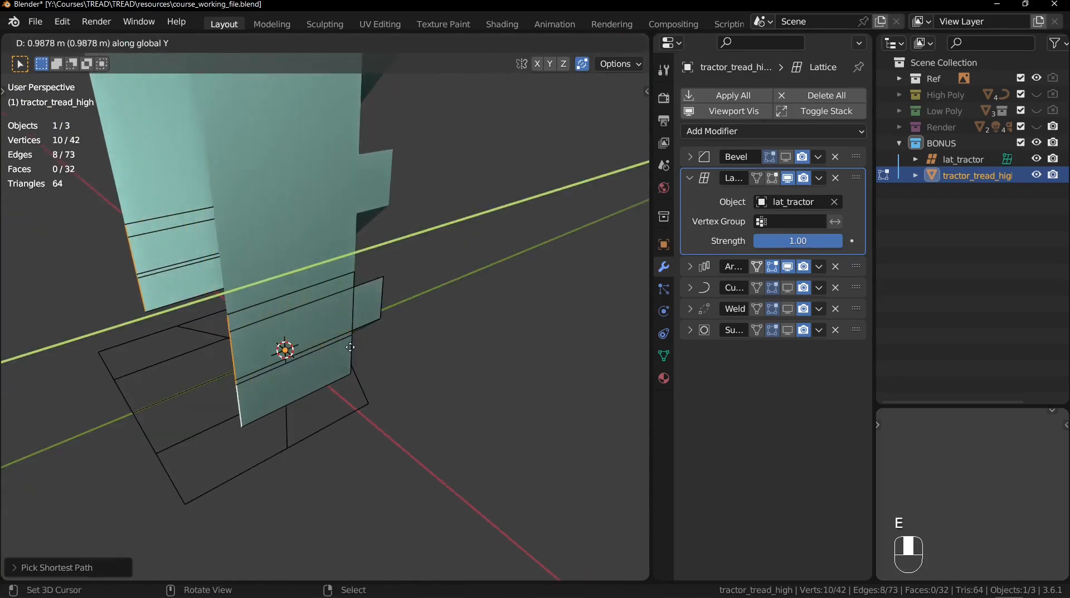
pyautogui.click(349, 342)
pyautogui.moveTo(348, 343); pyautogui.dragTo(133, 324, button='middle')
pyautogui.press('Tab')
pyautogui.moveTo(440, 310); pyautogui.dragTo(379, 304, button='middle')
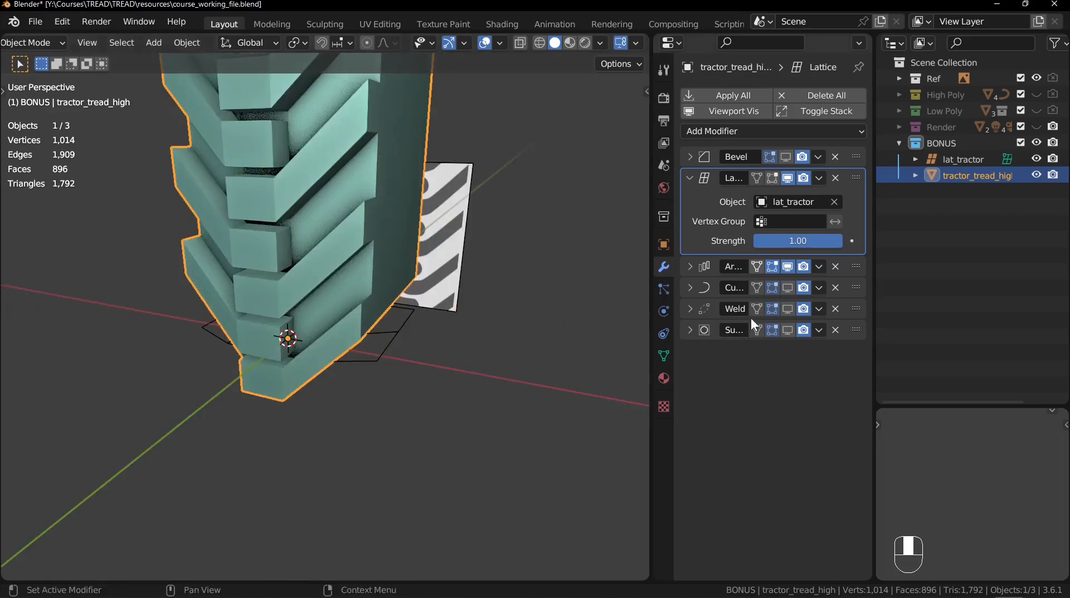
# Step: Enable the Curve modifier's viewport display and inspect the wrapped tread, briefly with subdivision and in wireframe
pyautogui.click(786, 290)
pyautogui.click(787, 330)
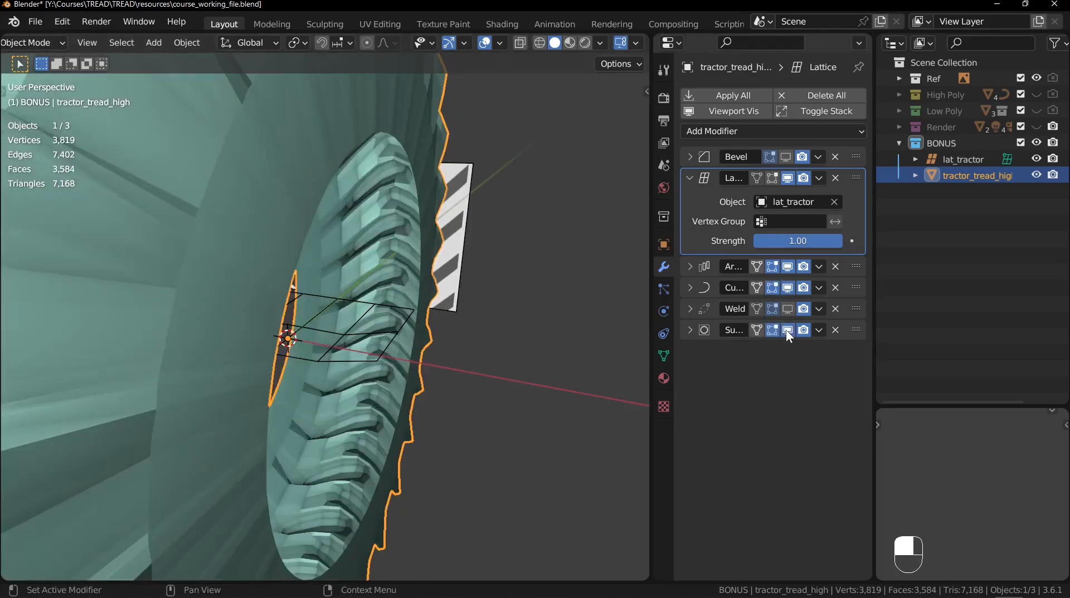
pyautogui.moveTo(394, 242)
pyautogui.keyDown('ctrl'); pyautogui.mouseDown(button='middle')
pyautogui.moveTo(397, 312)
pyautogui.moveTo(429, 375)
pyautogui.moveTo(463, 368)
pyautogui.moveTo(423, 320)
pyautogui.moveTo(425, 310)
pyautogui.moveTo(430, 325)
pyautogui.moveTo(414, 237)
pyautogui.mouseUp(button='middle'); pyautogui.keyUp('ctrl')
pyautogui.click(787, 329)
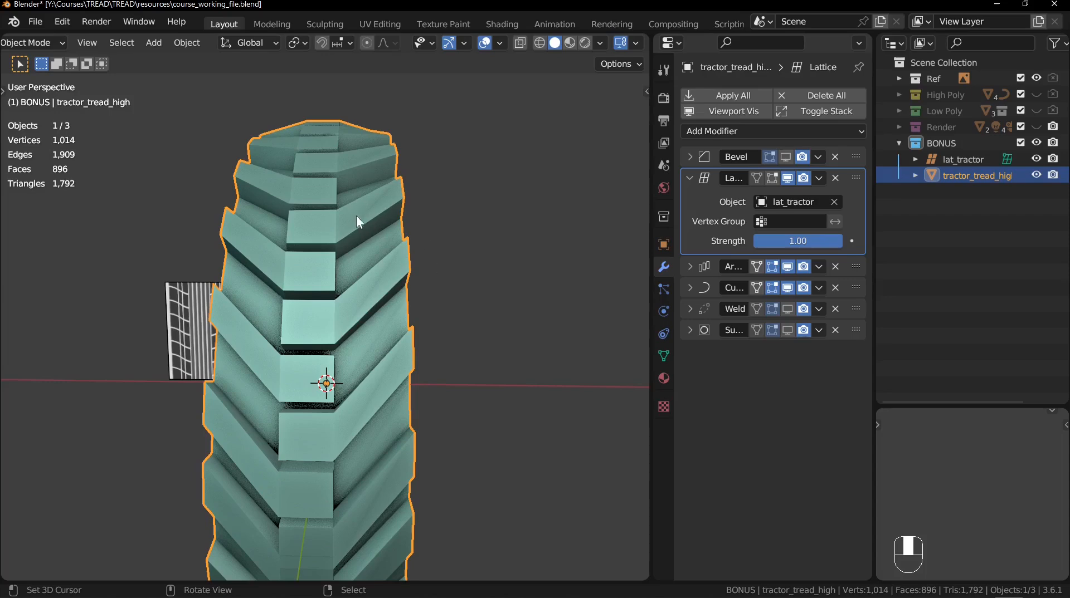
pyautogui.keyDown('shift'); pyautogui.moveTo(257, 122); pyautogui.dragTo(326, 165, button='middle'); pyautogui.keyUp('shift')
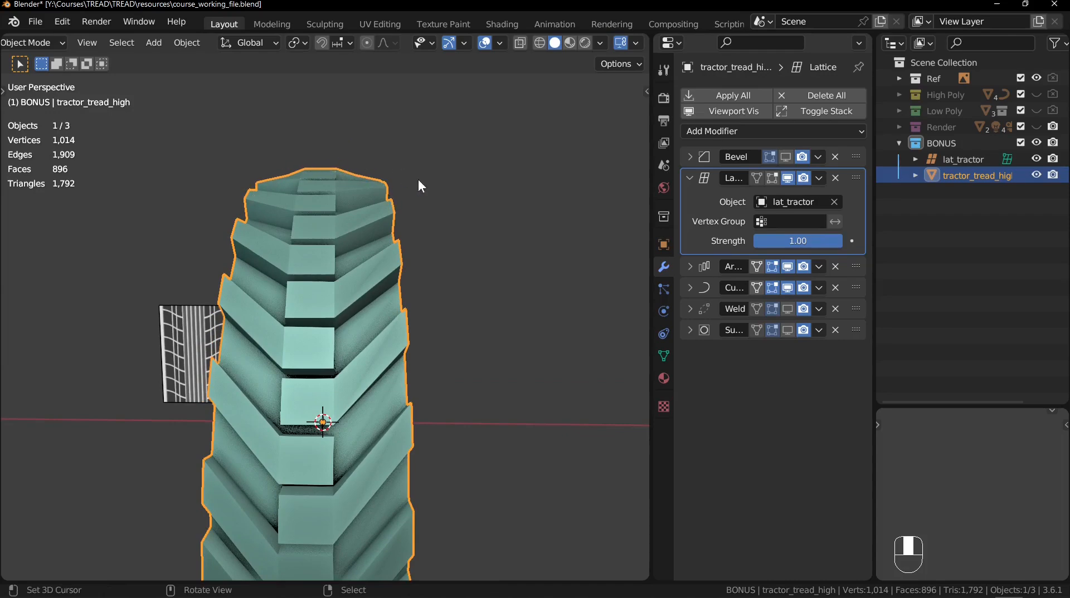
pyautogui.moveTo(419, 231)
pyautogui.mouseDown(button='middle')
pyautogui.moveTo(410, 256)
pyautogui.moveTo(406, 220)
pyautogui.mouseUp(button='middle')
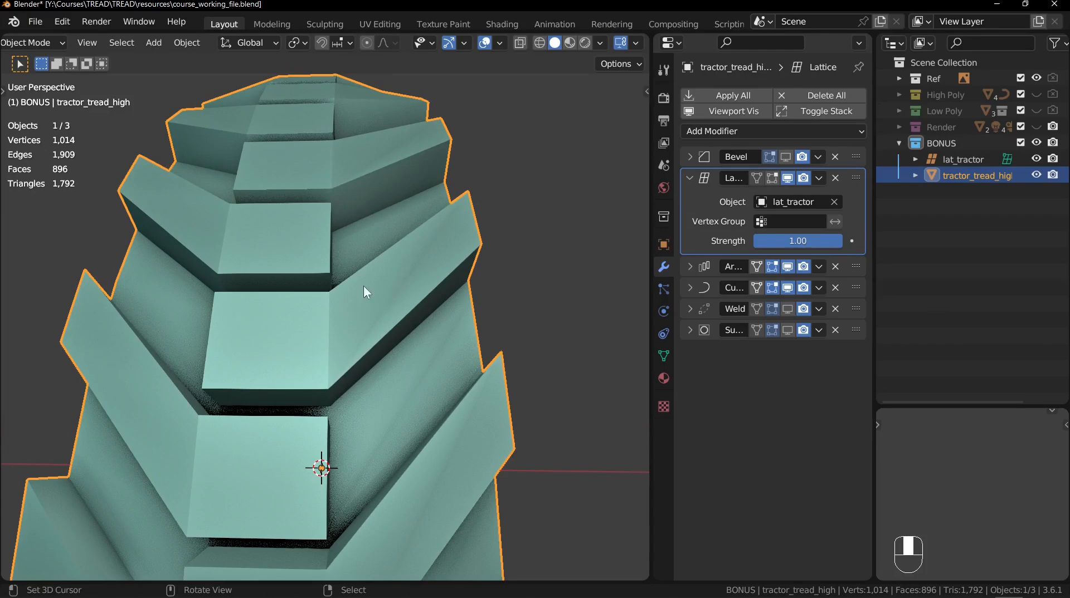
pyautogui.hotkey('shift', 'z')
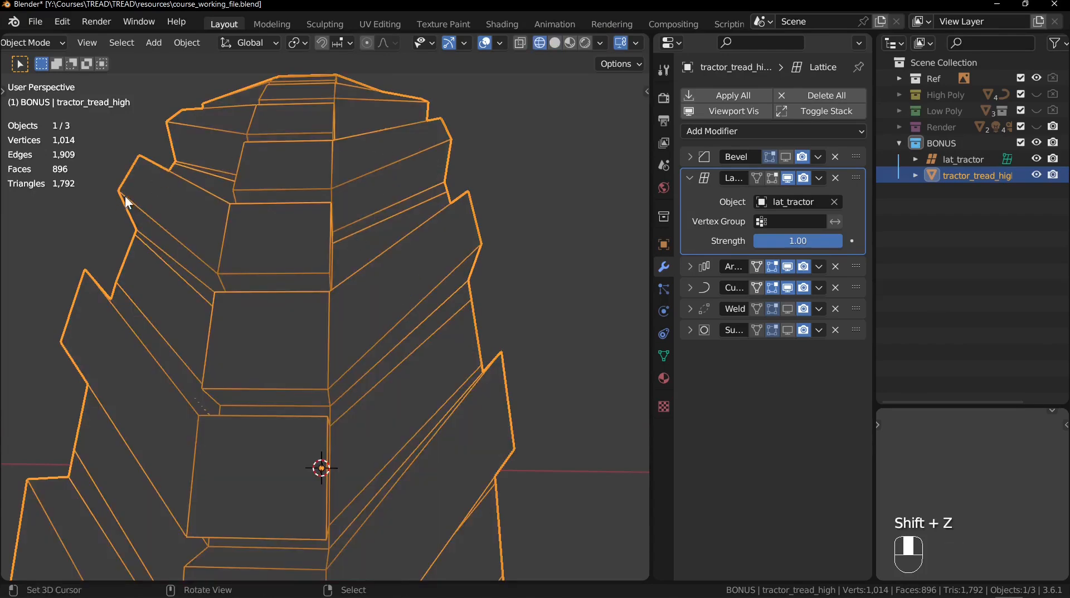
pyautogui.hotkey('shift', 'z')
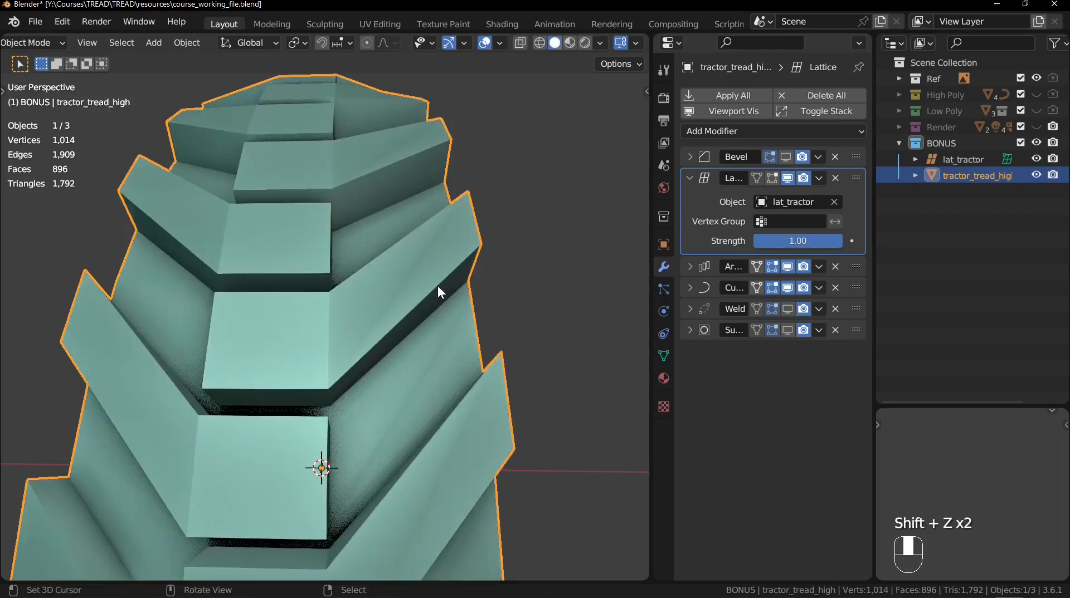
pyautogui.moveTo(439, 291)
pyautogui.keyDown('ctrl'); pyautogui.mouseDown(button='middle')
pyautogui.moveTo(420, 289)
pyautogui.moveTo(423, 263)
pyautogui.mouseUp(button='middle'); pyautogui.keyUp('ctrl')
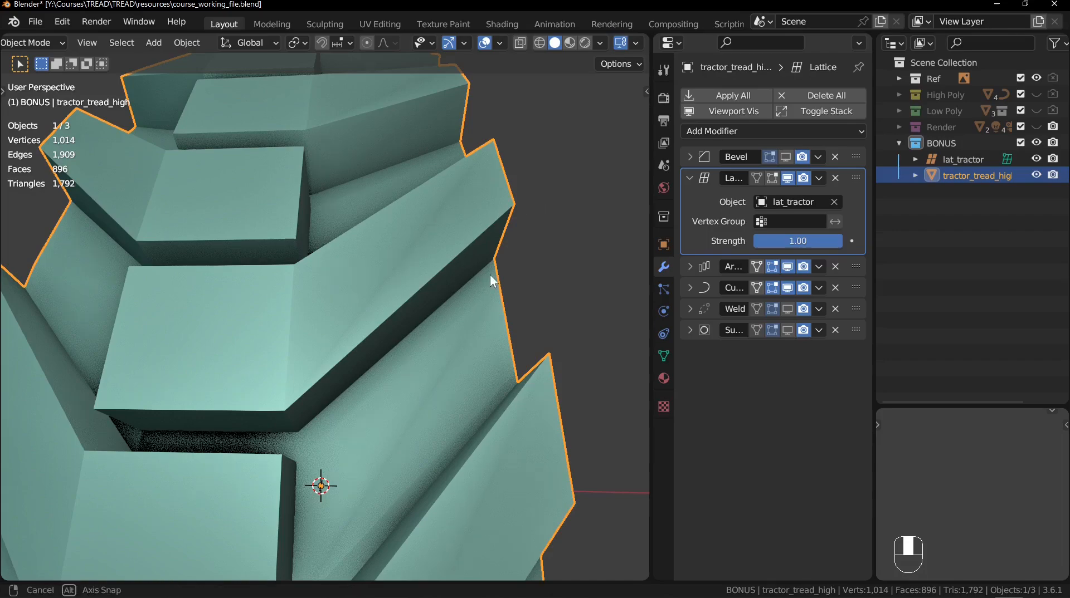
# Step: Enter Edit Mode on the tread segment and turn off the Lattice modifier's Edit Mode display
pyautogui.moveTo(490, 274); pyautogui.dragTo(461, 330, button='middle')
pyautogui.press('Tab')
pyautogui.click(770, 180)
pyautogui.keyDown('shift'); pyautogui.moveTo(460, 330); pyautogui.dragTo(402, 330, button='middle'); pyautogui.keyUp('shift')
pyautogui.hotkey('alt', 'z')
pyautogui.moveTo(402, 330); pyautogui.dragTo(393, 276, button='middle')
pyautogui.hotkey('alt', 'z')
pyautogui.moveTo(393, 276)
pyautogui.keyDown('shift'); pyautogui.mouseDown(button='middle')
pyautogui.moveTo(403, 281)
pyautogui.moveTo(386, 268)
pyautogui.mouseUp(button='middle'); pyautogui.keyUp('shift')
pyautogui.moveTo(386, 268); pyautogui.dragTo(396, 291, button='middle')
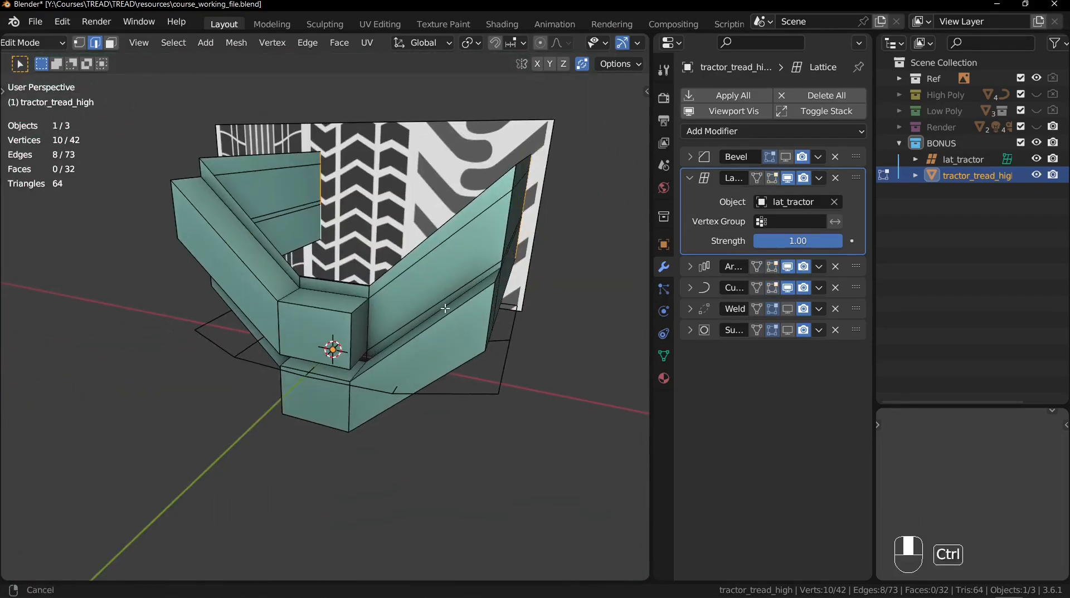
pyautogui.keyDown('ctrl'); pyautogui.moveTo(453, 326); pyautogui.dragTo(426, 281, button='middle'); pyautogui.keyUp('ctrl')
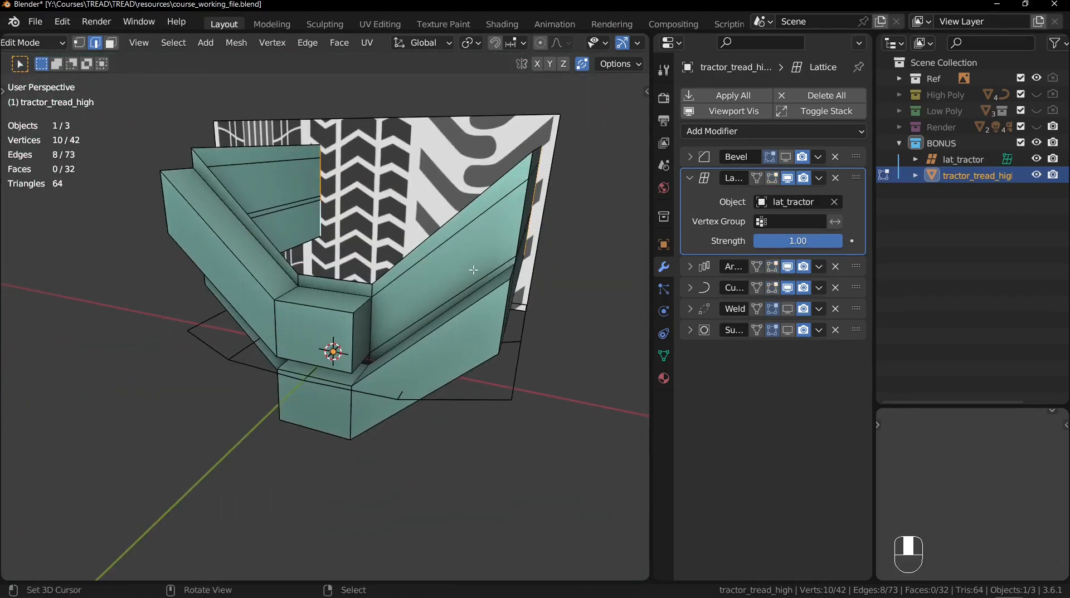
pyautogui.moveTo(366, 314); pyautogui.dragTo(402, 381, button='middle')
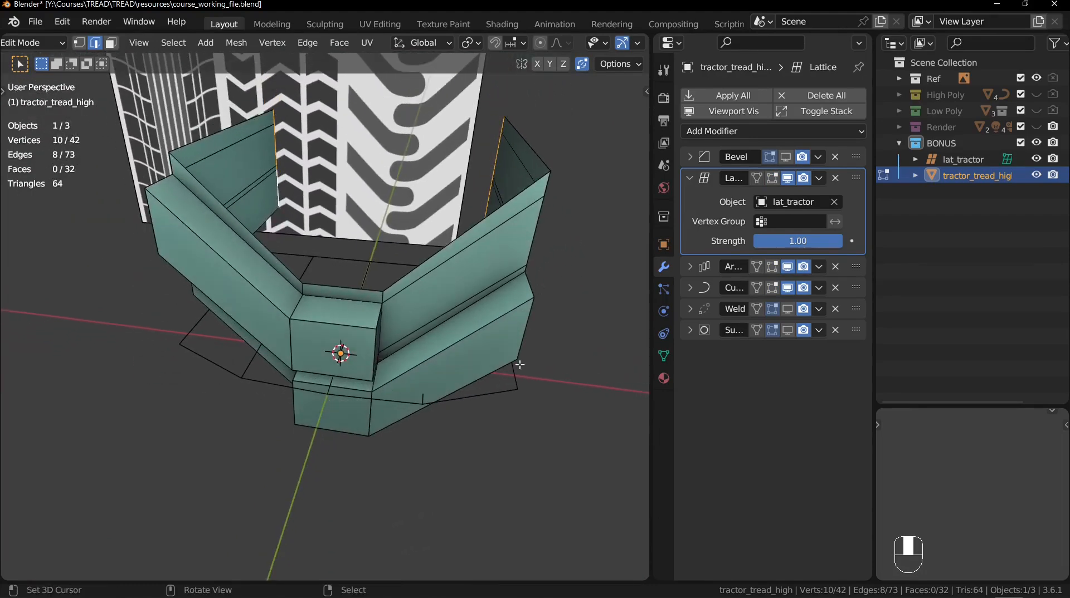
pyautogui.hotkey('ctrl', 'r')
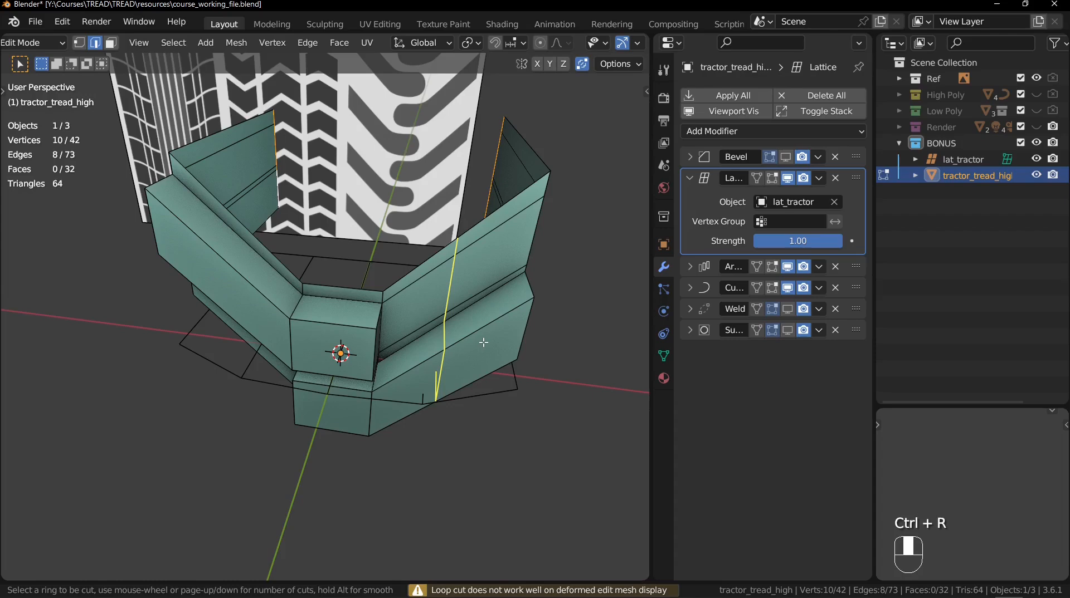
pyautogui.scroll(2, 483, 342)
pyautogui.rightClick(483, 342)
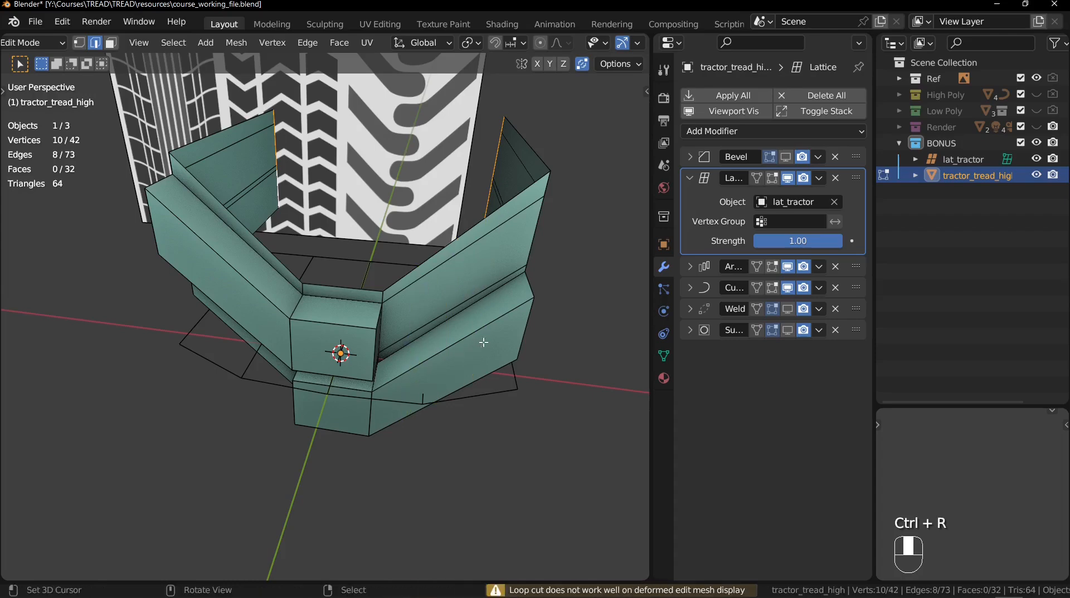
# Step: Add three evenly spaced loop cuts across the segment's +X arm and re-enable the Lattice modifier's Edit Mode display
pyautogui.moveTo(473, 277); pyautogui.dragTo(437, 348, button='middle')
pyautogui.keyDown('shift'); pyautogui.moveTo(436, 348); pyautogui.dragTo(439, 377, button='middle'); pyautogui.keyUp('shift')
pyautogui.hotkey('ctrl', 'r')
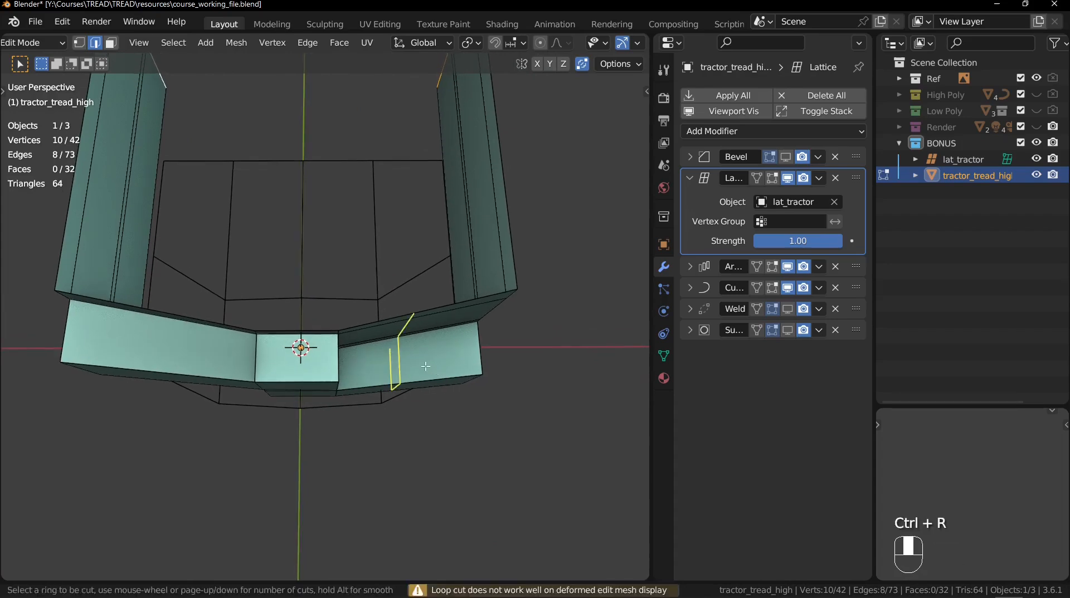
pyautogui.scroll(2, 425, 366)
pyautogui.click(425, 366)
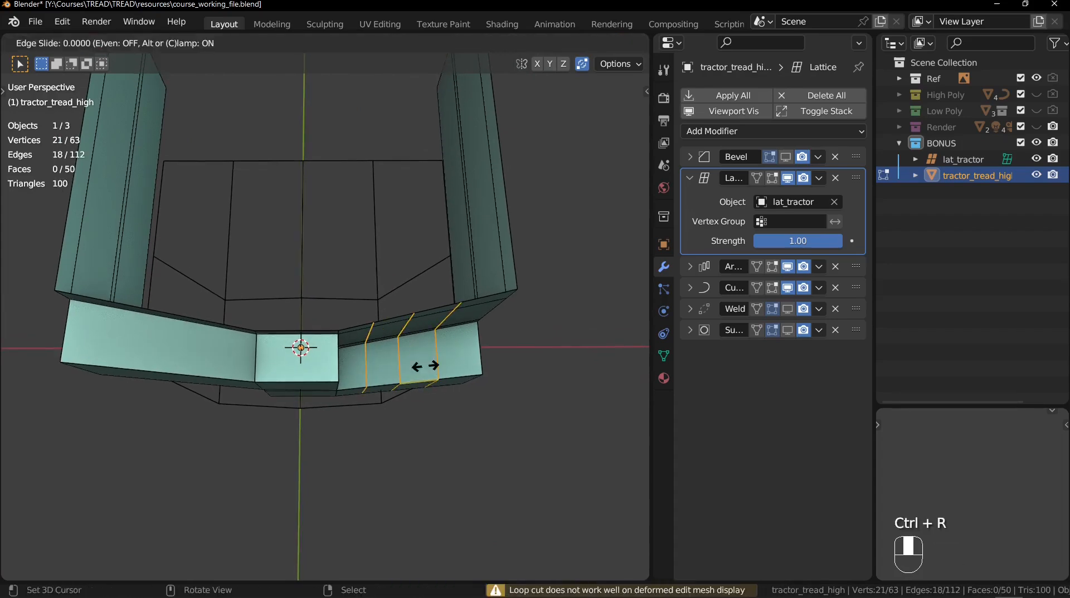
pyautogui.rightClick(425, 366)
pyautogui.click(772, 178)
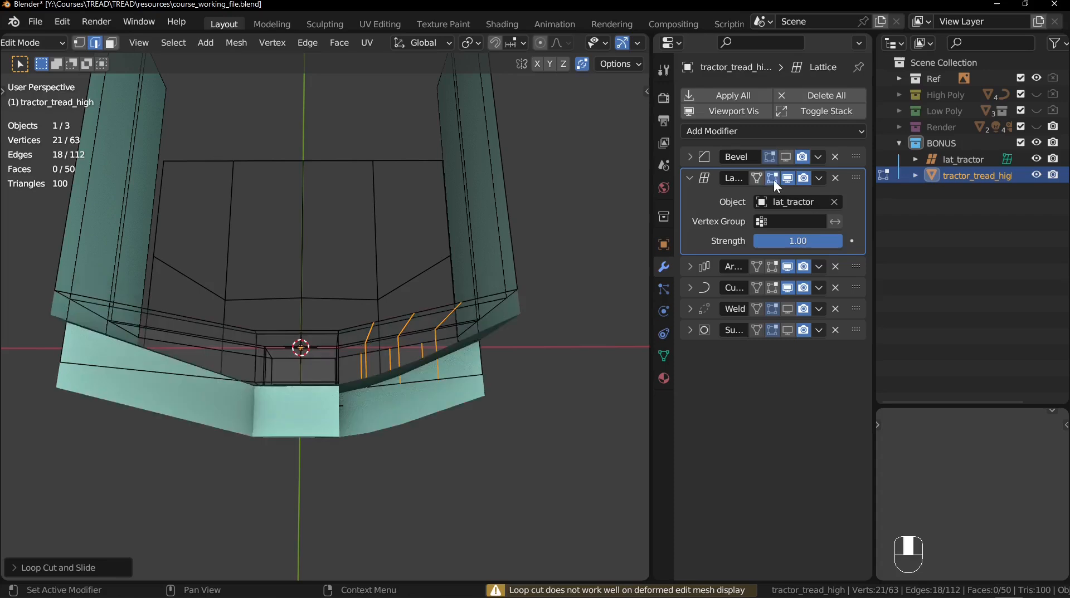
# Step: Add three evenly spaced loop cuts across the segment's -X arm, working in the top orthographic view
pyautogui.keyDown('shift'); pyautogui.moveTo(413, 417); pyautogui.dragTo(430, 371, button='middle'); pyautogui.keyUp('shift')
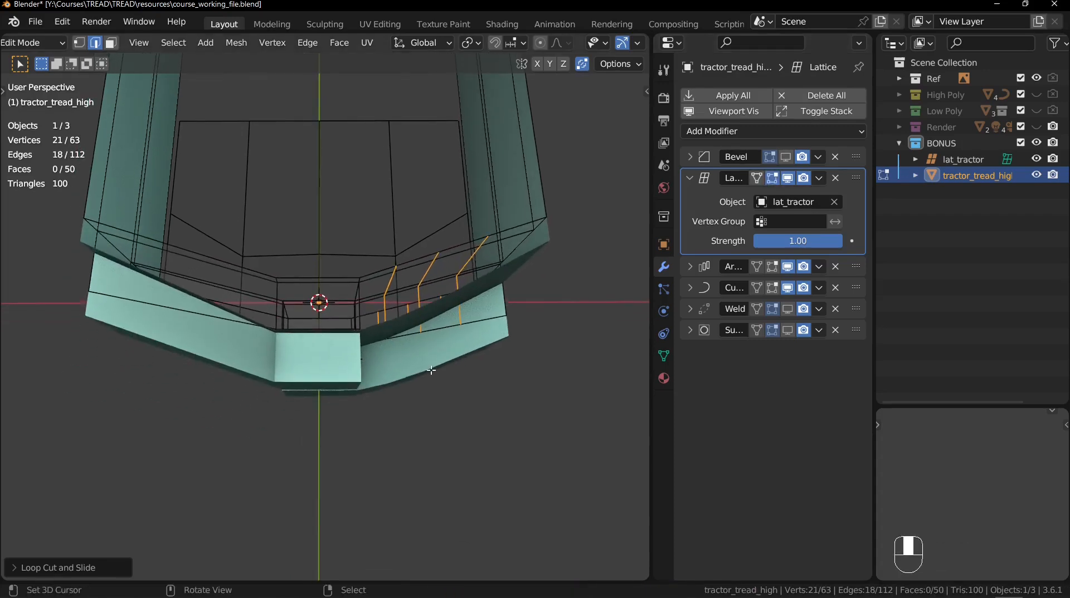
pyautogui.press('KP_7')
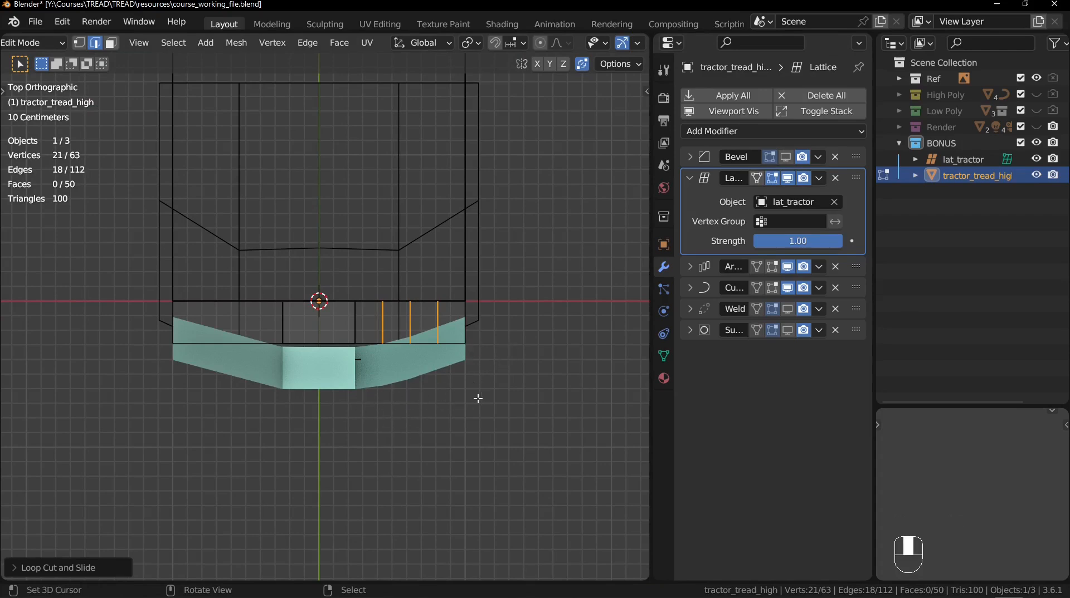
pyautogui.hotkey('ctrl', 'r')
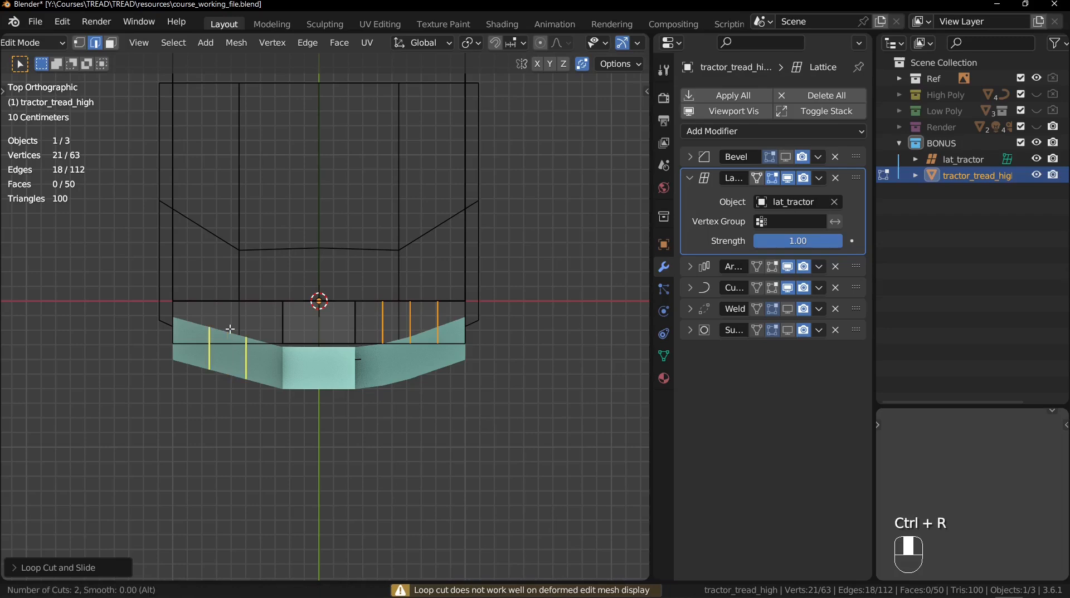
pyautogui.scroll(1, 230, 330)
pyautogui.click(230, 329)
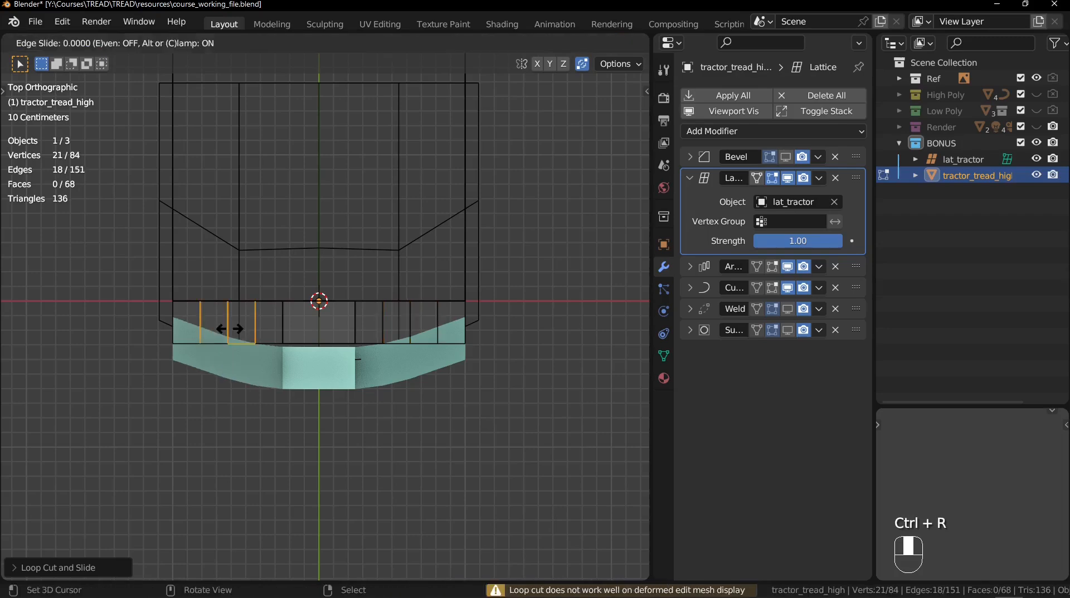
pyautogui.rightClick(229, 329)
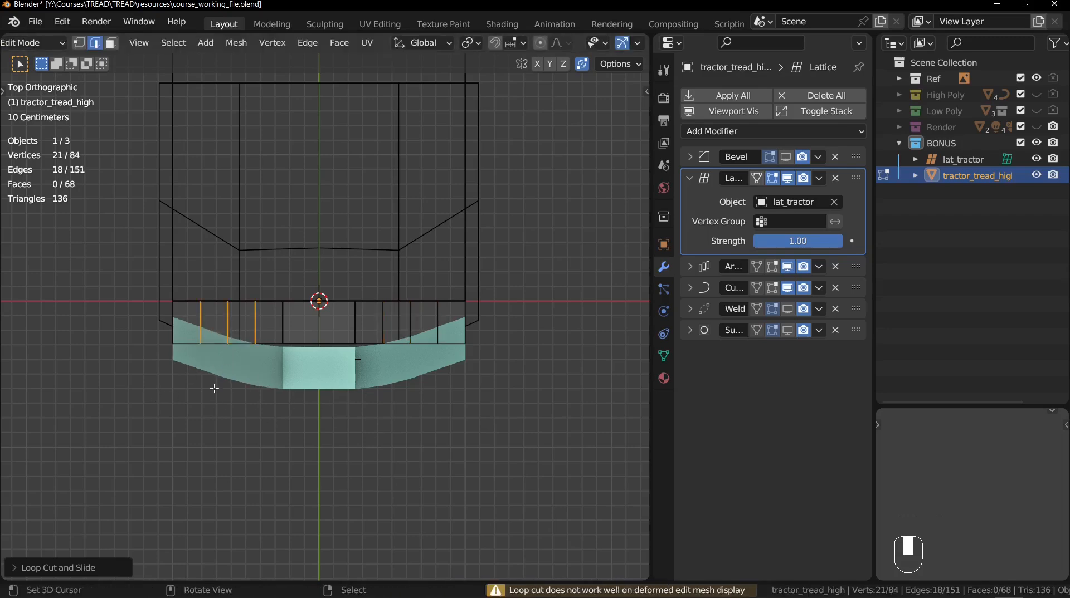
# Step: Return to Object Mode and inspect the wrapped tread's deformation with the viewport overlays briefly hidden
pyautogui.moveTo(212, 386); pyautogui.dragTo(371, 283, button='middle')
pyautogui.press('Tab')
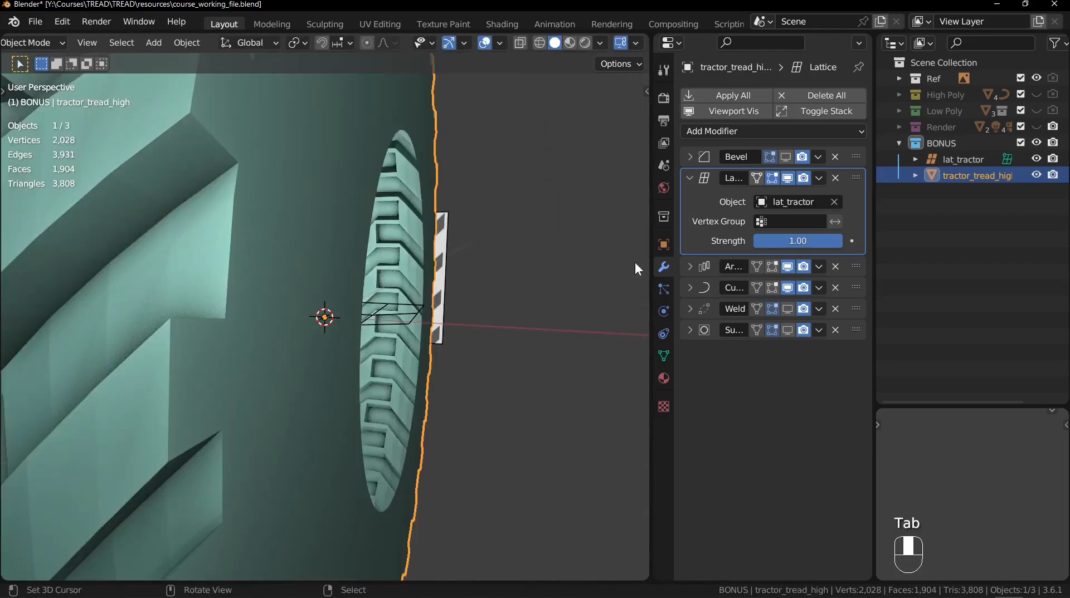
pyautogui.keyDown('ctrl'); pyautogui.moveTo(490, 186); pyautogui.dragTo(474, 239, button='middle'); pyautogui.keyUp('ctrl')
pyautogui.moveTo(421, 232)
pyautogui.keyDown('shift'); pyautogui.mouseDown(button='middle')
pyautogui.moveTo(441, 274)
pyautogui.moveTo(442, 234)
pyautogui.mouseUp(button='middle'); pyautogui.keyUp('shift')
pyautogui.moveTo(442, 231); pyautogui.dragTo(450, 189, button='middle')
pyautogui.hotkey('shift', 'alt', 'z')
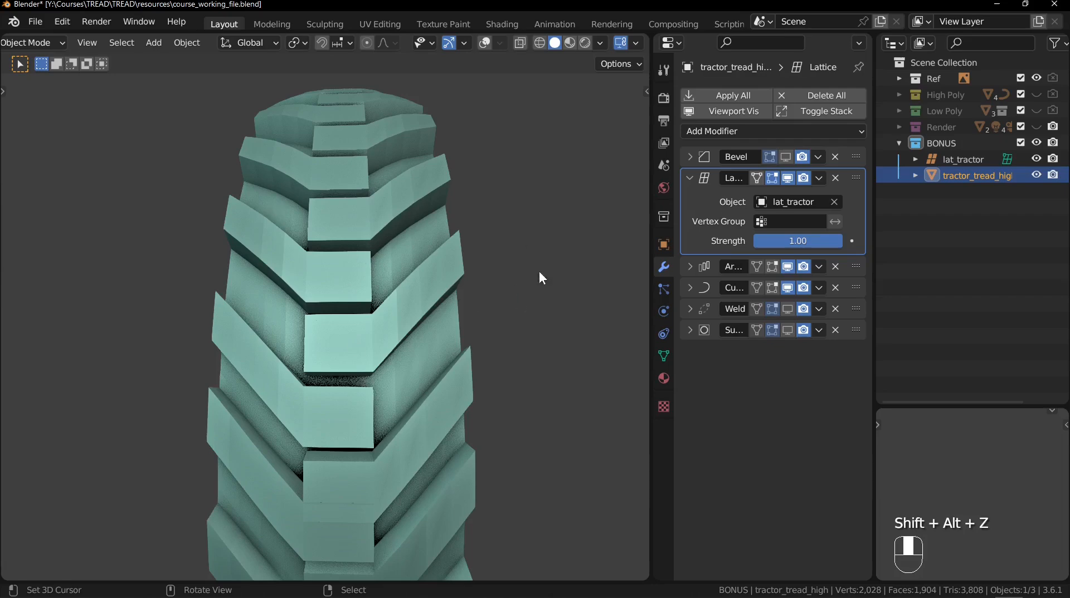
pyautogui.hotkey('shift', 'alt', 'z')
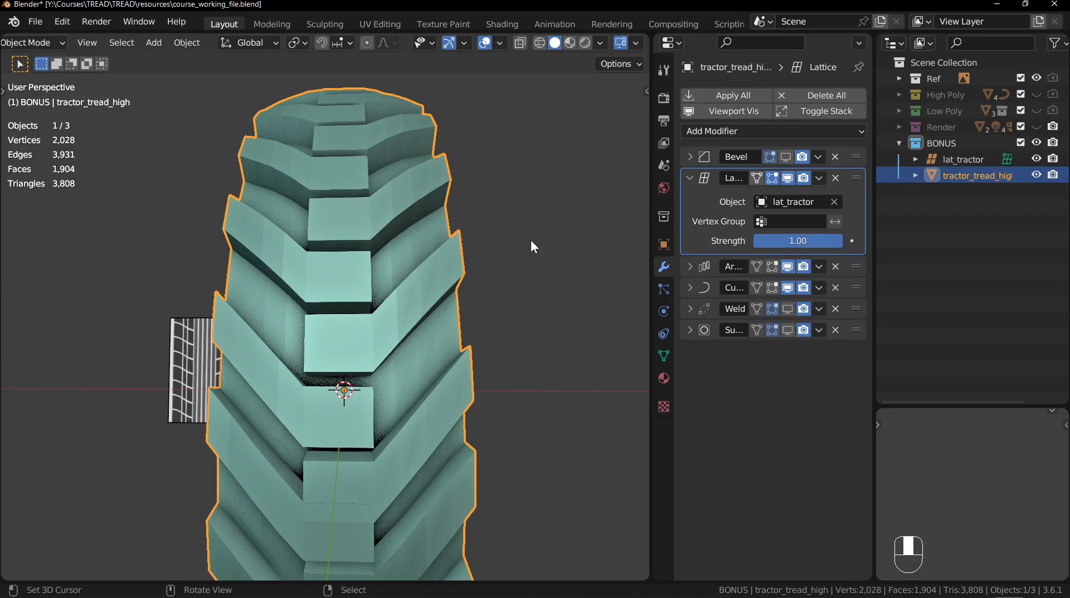
# Step: Turn on the Subdivision modifier's viewport display for the tread and save the file
pyautogui.click(787, 330)
pyautogui.click(787, 330)
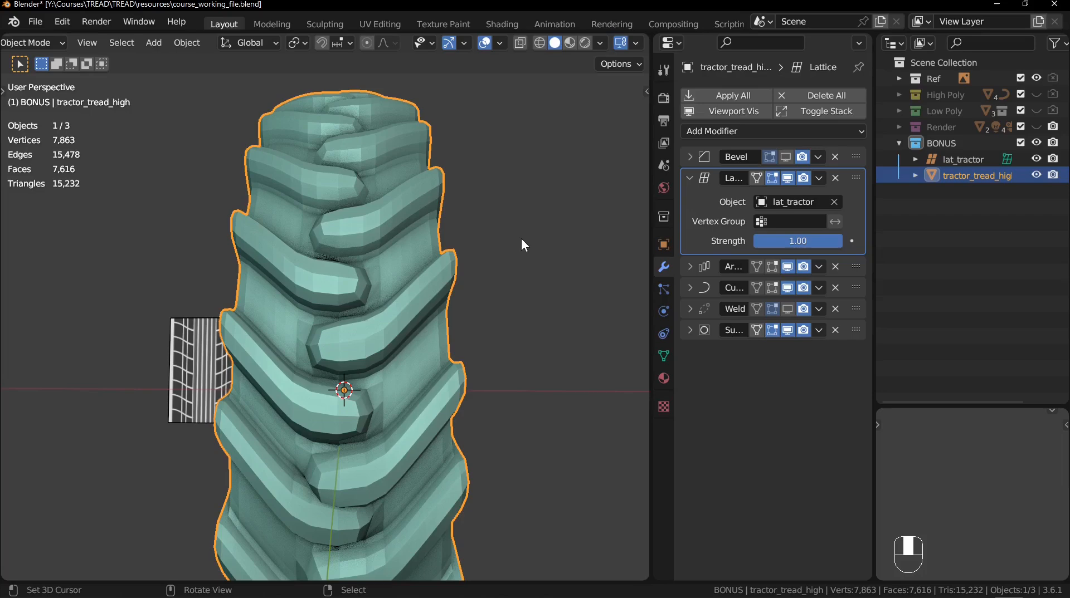
pyautogui.hotkey('ctrl', 's')
# Step: Turn on the Bevel modifier's viewport display and frame the tread segment in Edit Mode with nothing selected
pyautogui.moveTo(477, 214); pyautogui.dragTo(654, 200, button='middle')
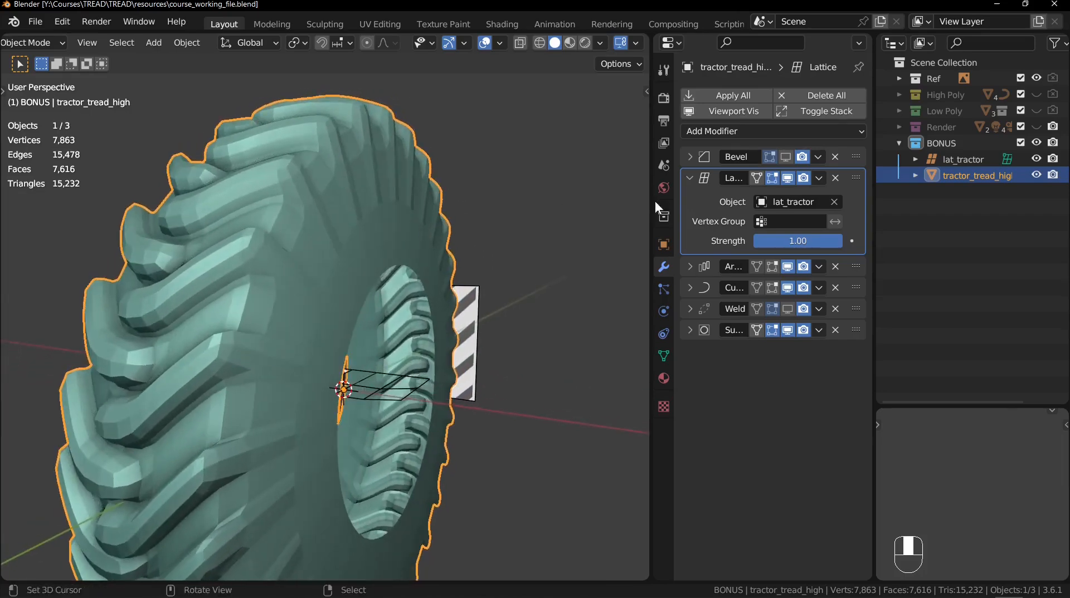
pyautogui.click(785, 156)
pyautogui.keyDown('shift'); pyautogui.moveTo(458, 179); pyautogui.dragTo(406, 179, button='middle'); pyautogui.keyUp('shift')
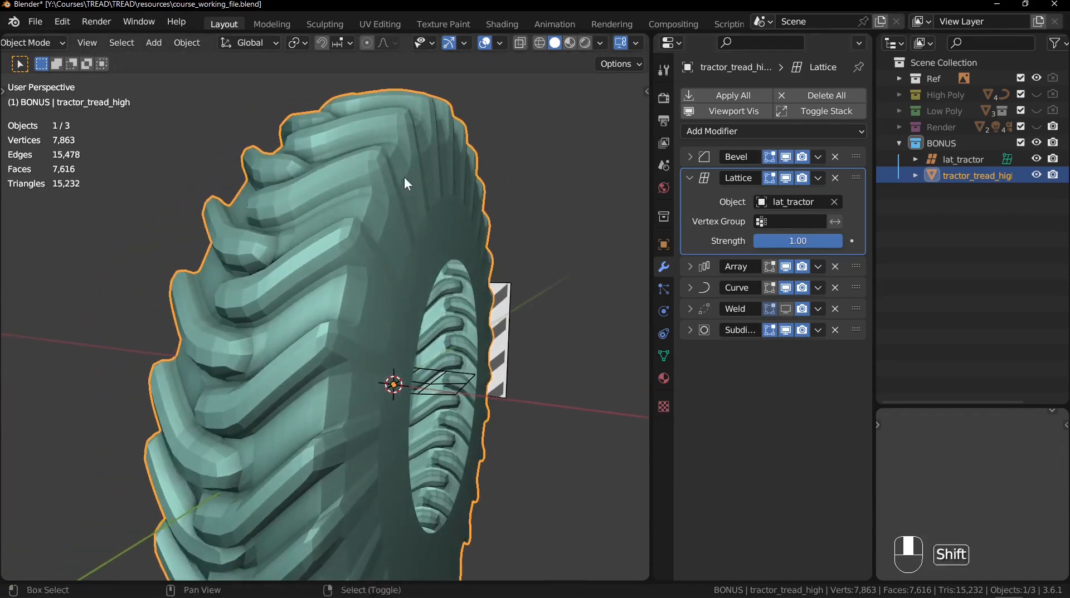
pyautogui.press('Tab')
pyautogui.moveTo(460, 273); pyautogui.dragTo(458, 251, button='middle')
pyautogui.keyDown('shift'); pyautogui.moveTo(458, 251); pyautogui.dragTo(401, 180, button='middle'); pyautogui.keyUp('shift')
pyautogui.hotkey('alt', 'a')
pyautogui.moveTo(401, 179); pyautogui.dragTo(347, 249, button='middle')
pyautogui.press('a')
pyautogui.press('KP_Decimal')
pyautogui.hotkey('alt', 'a')
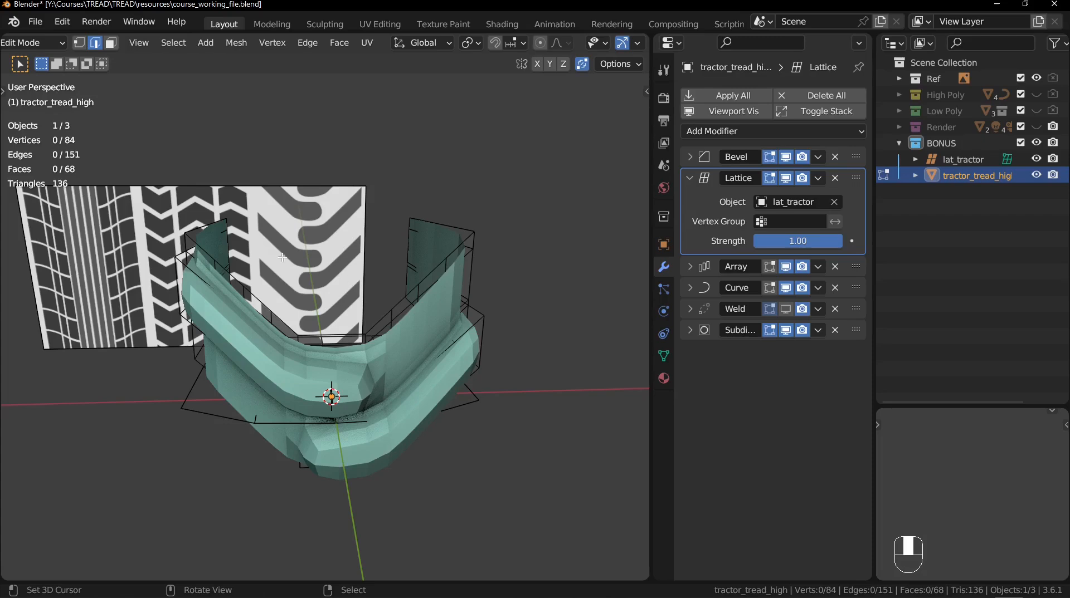
# Step: Turn off the Subdivision modifier's viewport display and the Lattice modifier's Edit Mode display
pyautogui.moveTo(283, 257); pyautogui.dragTo(492, 356, button='middle')
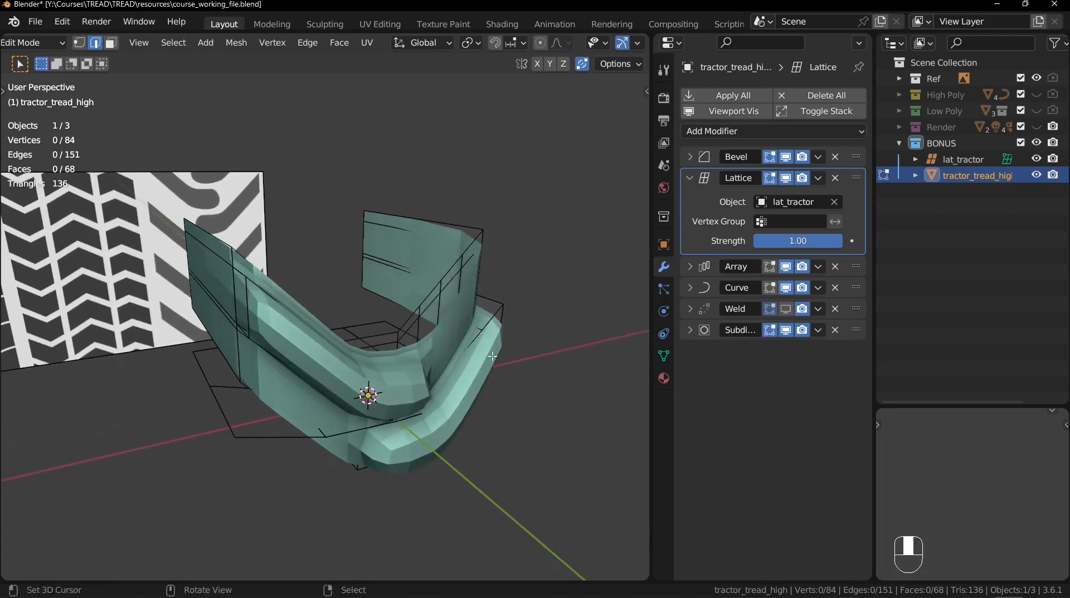
pyautogui.click(786, 330)
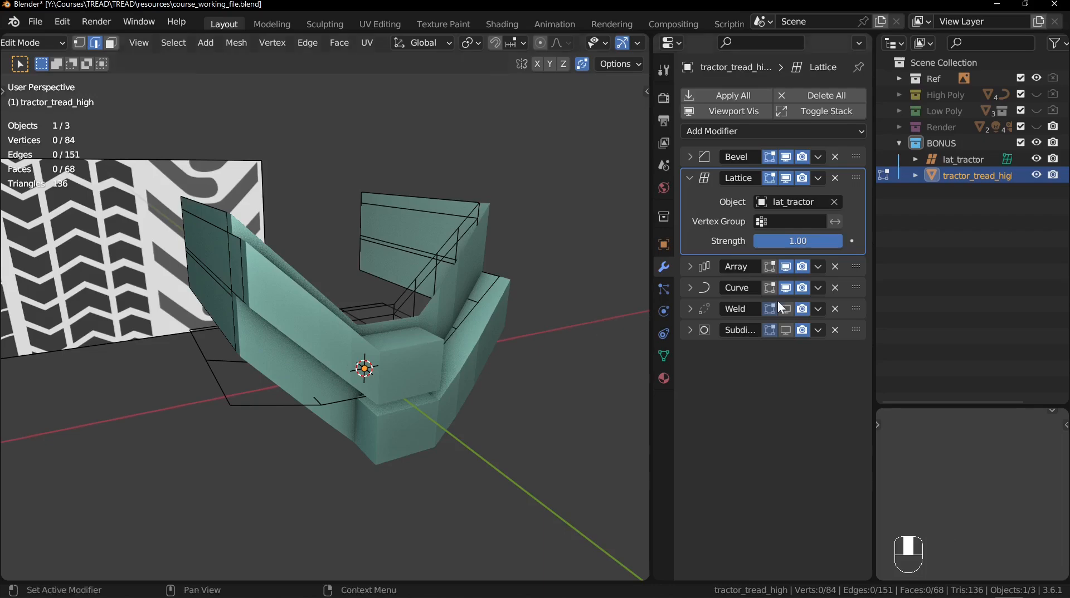
pyautogui.click(770, 180)
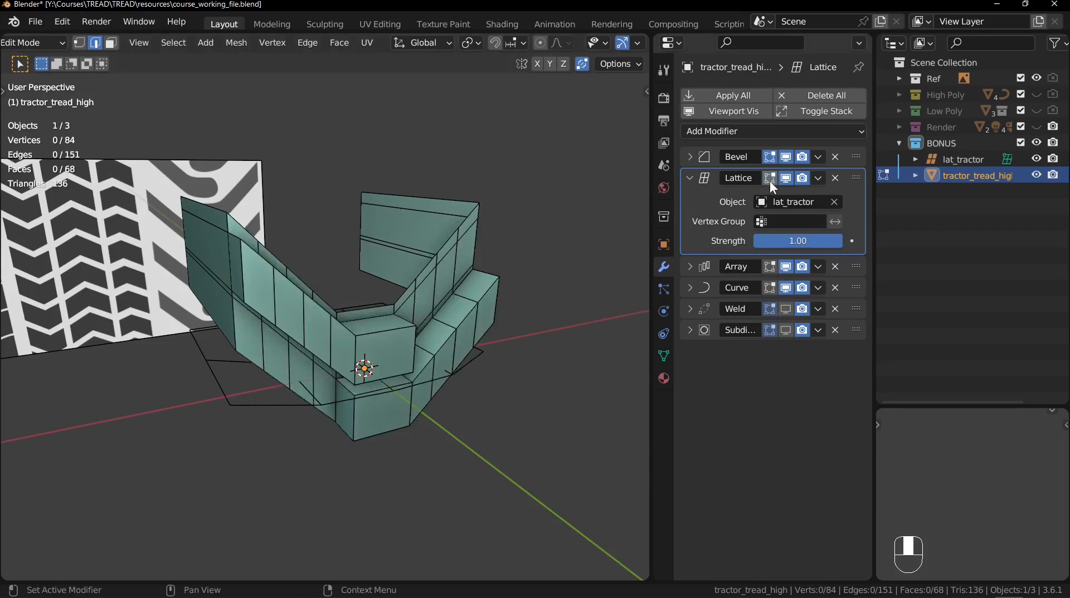
# Step: Select the outer-face border edges of both raised tread blocks and set their edge Mean Bevel Weight to 1.00
pyautogui.keyDown('ctrl'); pyautogui.moveTo(408, 351); pyautogui.dragTo(399, 315, button='middle'); pyautogui.keyUp('ctrl')
pyautogui.keyDown('alt'); pyautogui.keyDown('shift'); pyautogui.click(346, 411); pyautogui.keyUp('shift'); pyautogui.keyUp('alt')
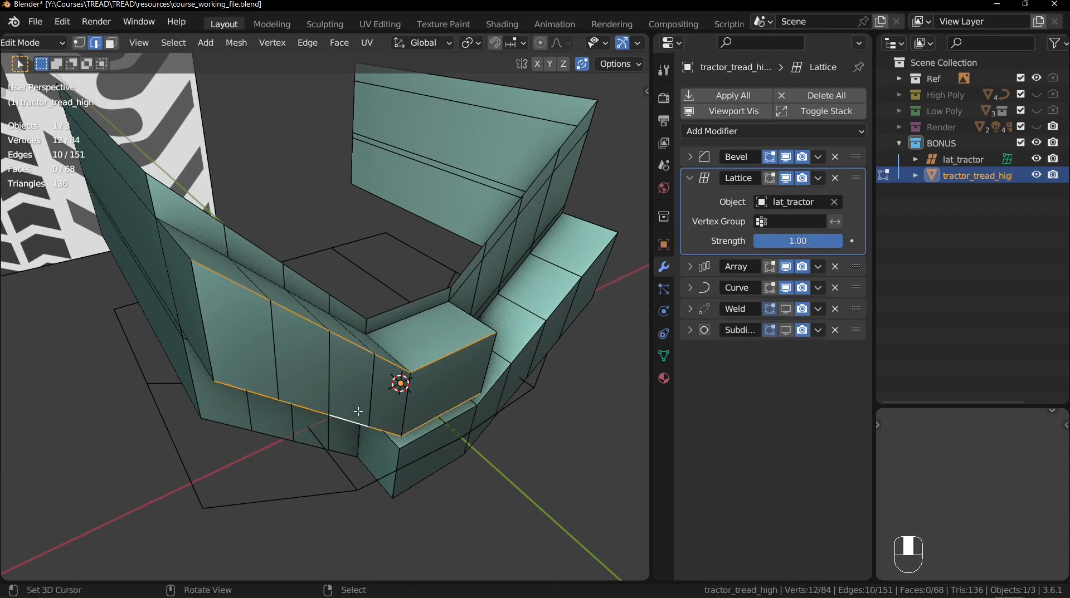
pyautogui.moveTo(359, 410); pyautogui.dragTo(380, 302, button='middle')
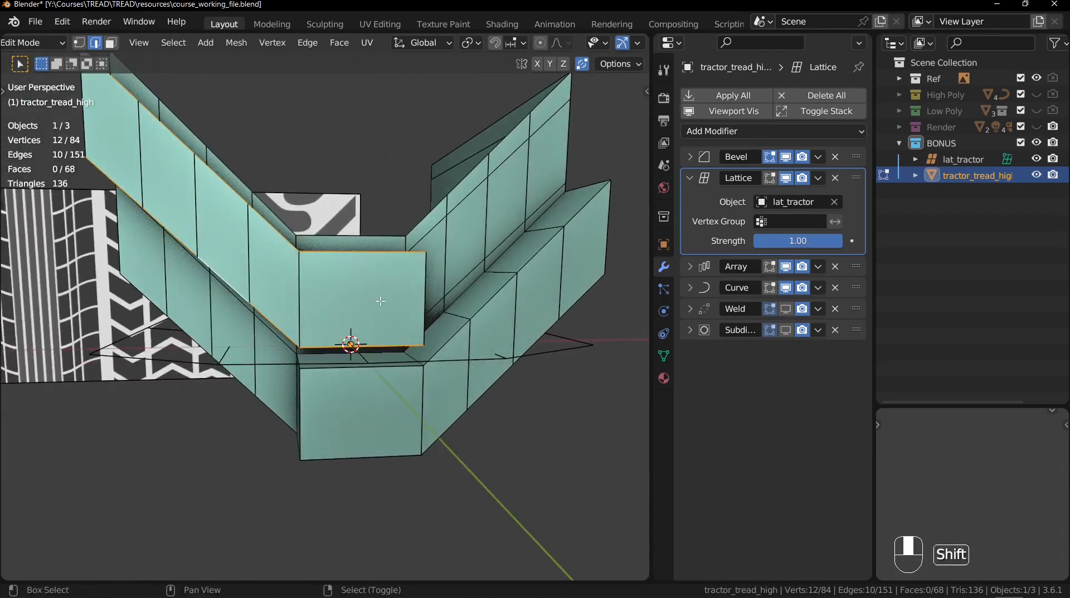
pyautogui.keyDown('alt'); pyautogui.keyDown('shift'); pyautogui.click(336, 372); pyautogui.keyUp('shift'); pyautogui.keyUp('alt')
pyautogui.keyDown('alt'); pyautogui.keyDown('shift'); pyautogui.click(308, 402); pyautogui.keyUp('shift'); pyautogui.keyUp('alt')
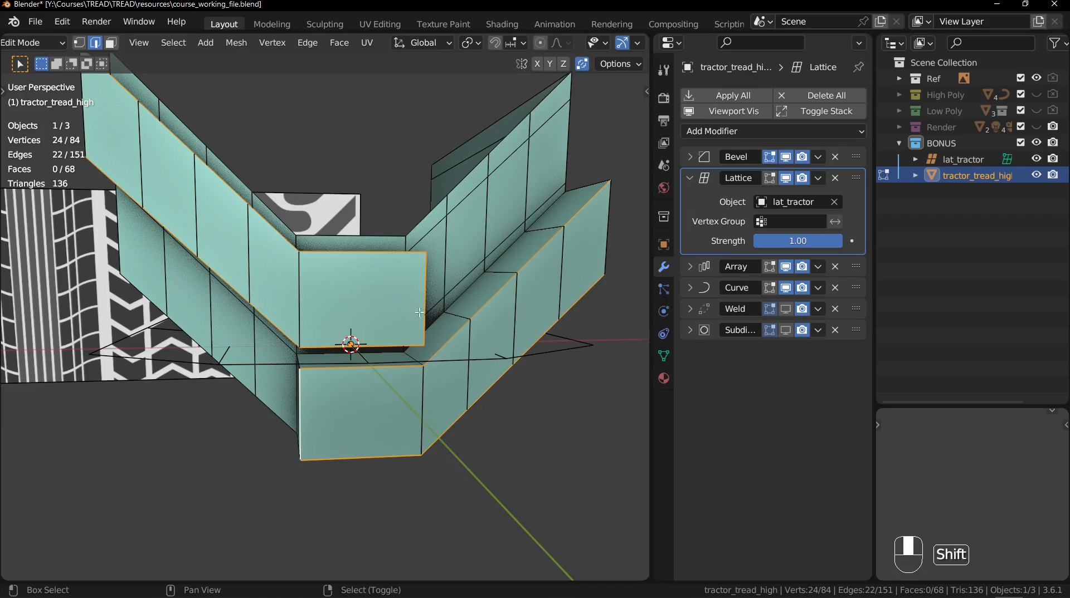
pyautogui.moveTo(419, 313); pyautogui.dragTo(164, 230, button='middle')
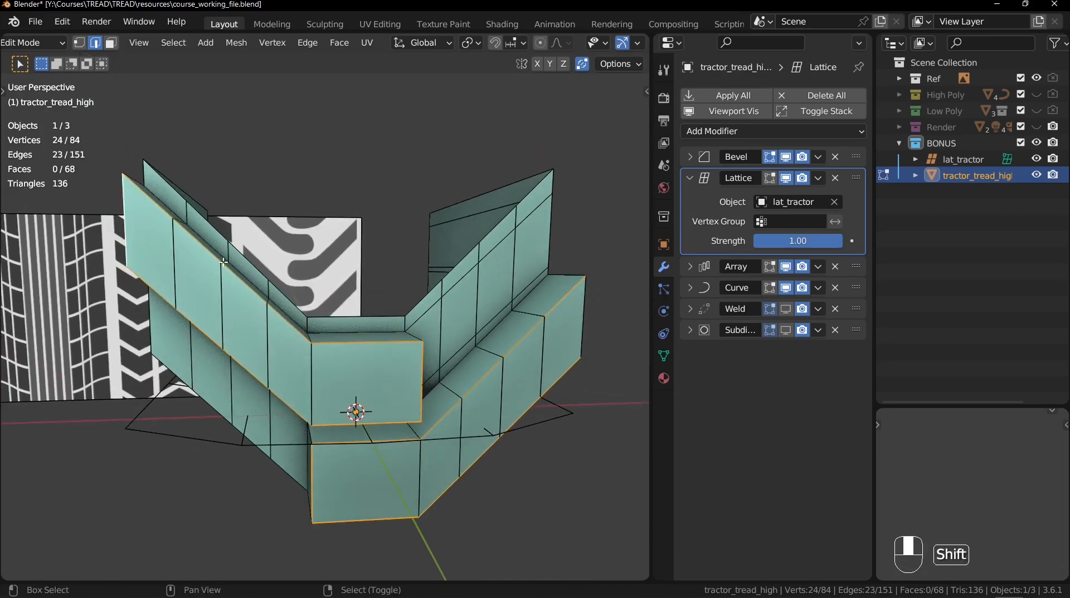
pyautogui.press('n')
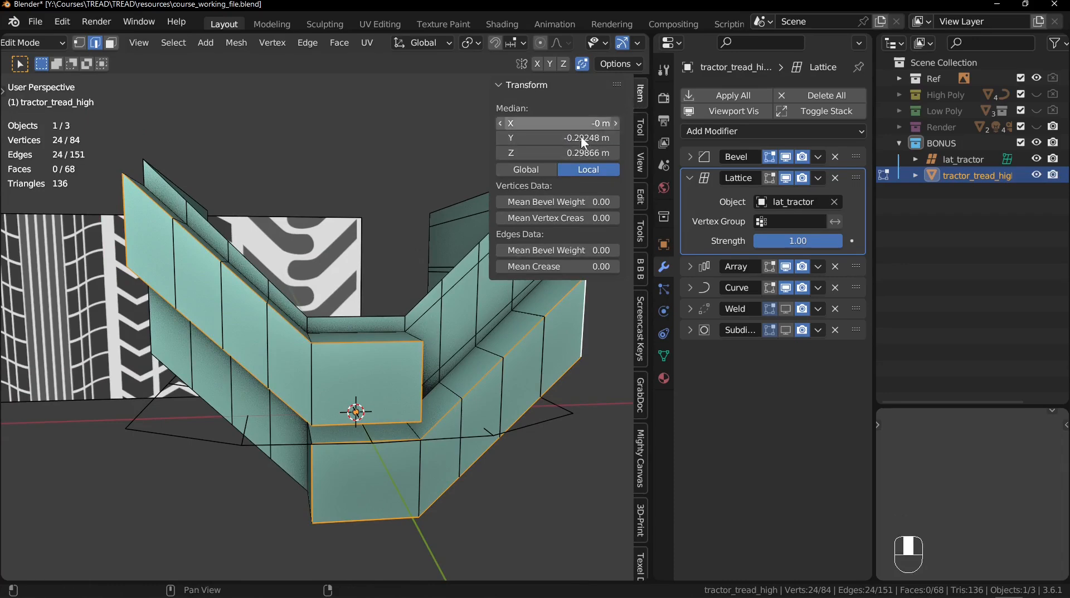
pyautogui.moveTo(553, 245); pyautogui.dragTo(560, 246)
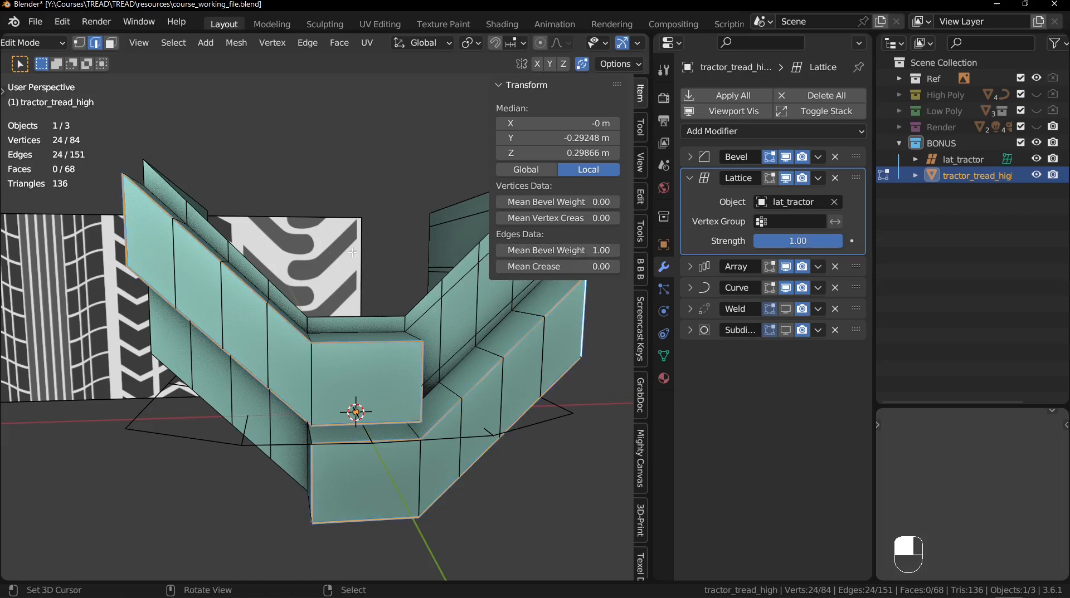
pyautogui.hotkey('alt', 'a')
# Step: Return to Object Mode and examine the beveled block edges around the tire, briefly in wireframe
pyautogui.moveTo(367, 312); pyautogui.dragTo(379, 292, button='middle')
pyautogui.press('Tab')
pyautogui.scroll(5, 380, 293)
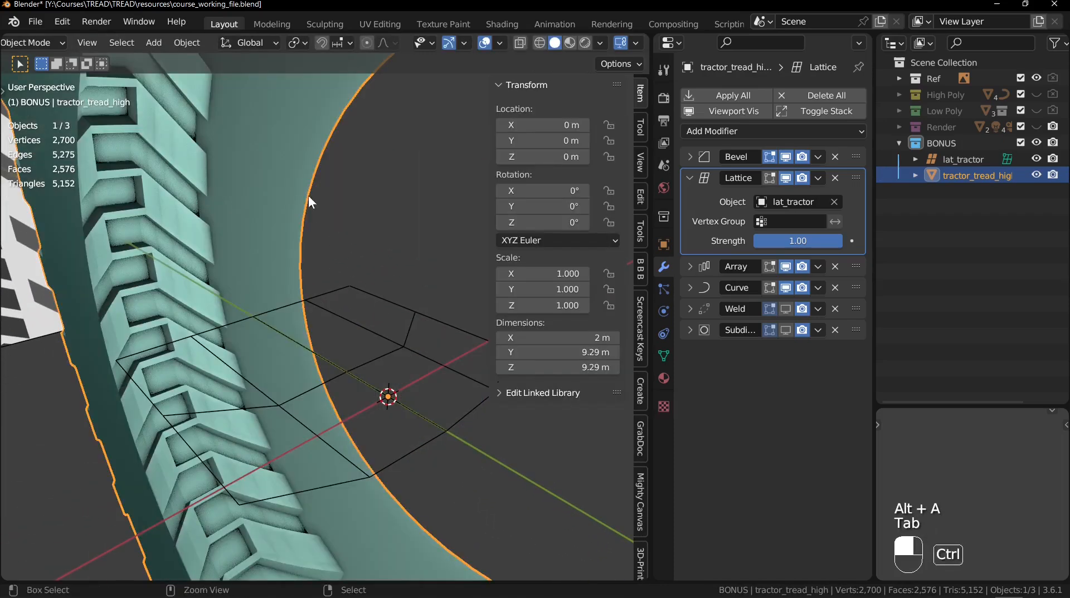
pyautogui.keyDown('ctrl'); pyautogui.moveTo(309, 196); pyautogui.dragTo(270, 324, button='middle'); pyautogui.keyUp('ctrl')
pyautogui.moveTo(269, 324); pyautogui.dragTo(225, 322, button='middle')
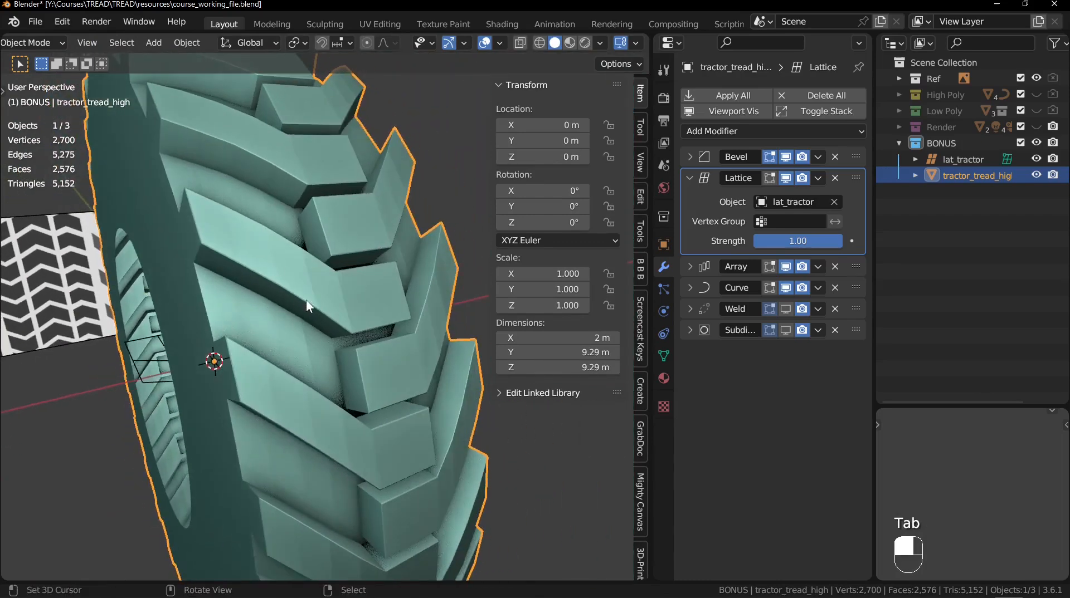
pyautogui.moveTo(306, 299)
pyautogui.keyDown('ctrl'); pyautogui.mouseDown(button='middle')
pyautogui.moveTo(282, 248)
pyautogui.moveTo(297, 250)
pyautogui.moveTo(301, 288)
pyautogui.mouseUp(button='middle'); pyautogui.keyUp('ctrl')
pyautogui.hotkey('shift', 'z')
pyautogui.hotkey('shift', 'z')
# Step: Go back into Edit Mode, turn on the Subdivision modifier's viewport display and check the Bevel modifier's effect with overlays hidden
pyautogui.press('Tab')
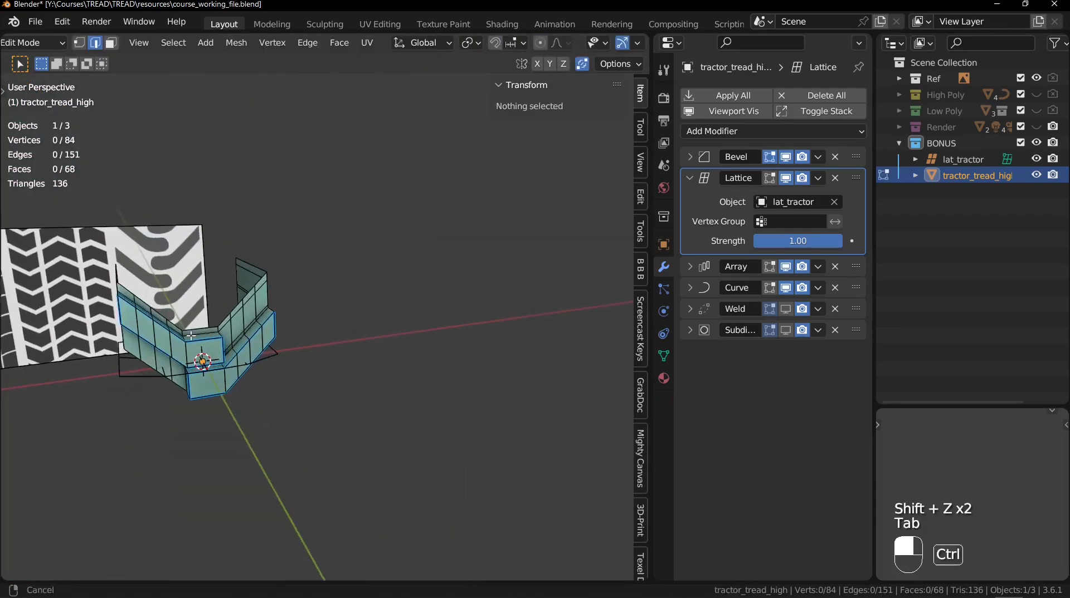
pyautogui.keyDown('ctrl'); pyautogui.moveTo(190, 336); pyautogui.dragTo(386, 251, button='middle'); pyautogui.keyUp('ctrl')
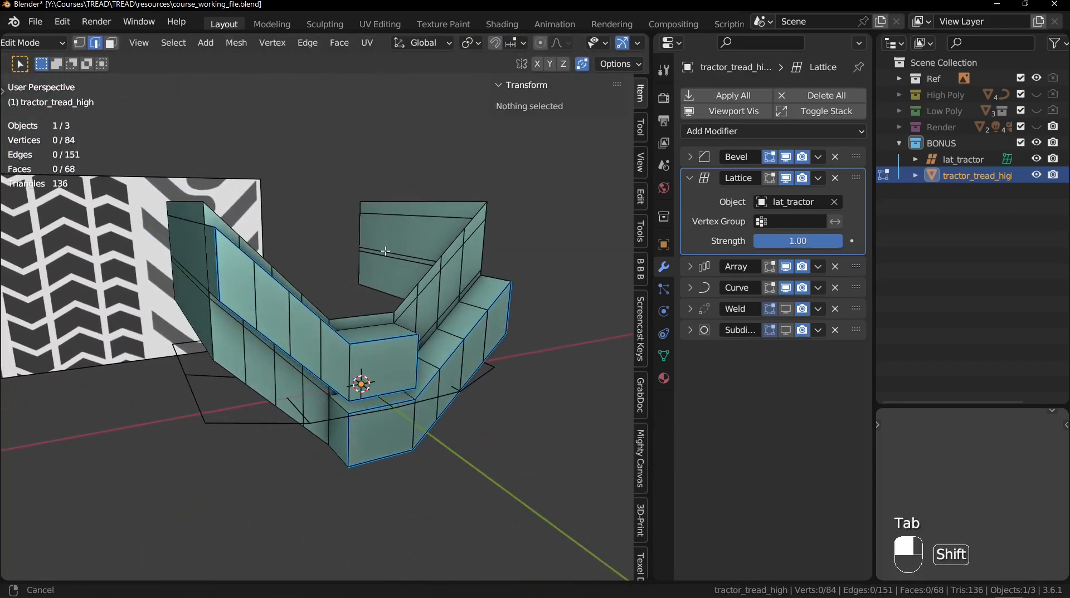
pyautogui.click(783, 330)
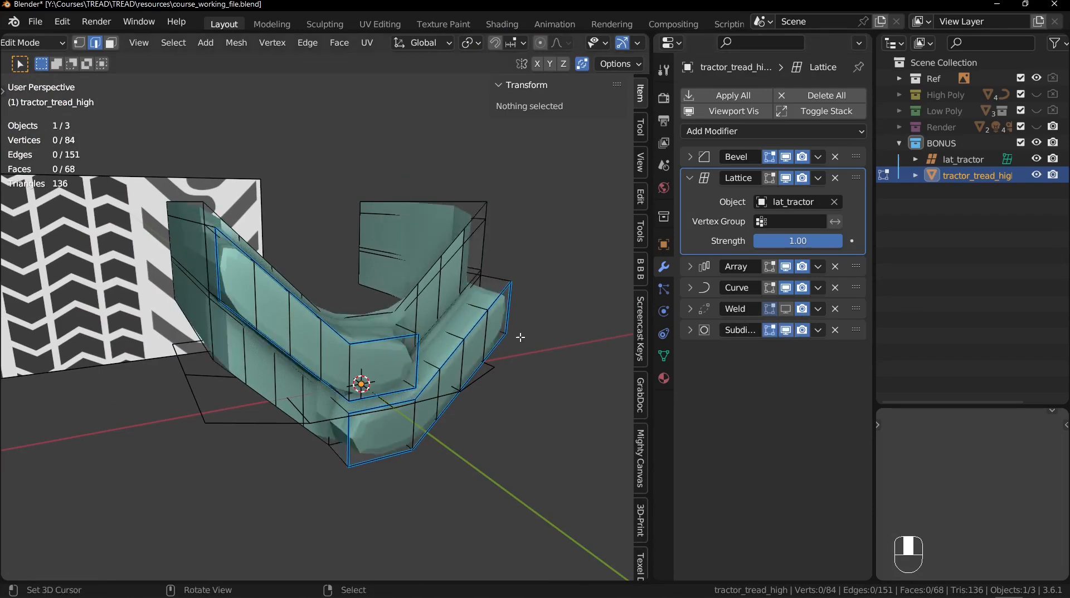
pyautogui.hotkey('shift', 'alt', 'z')
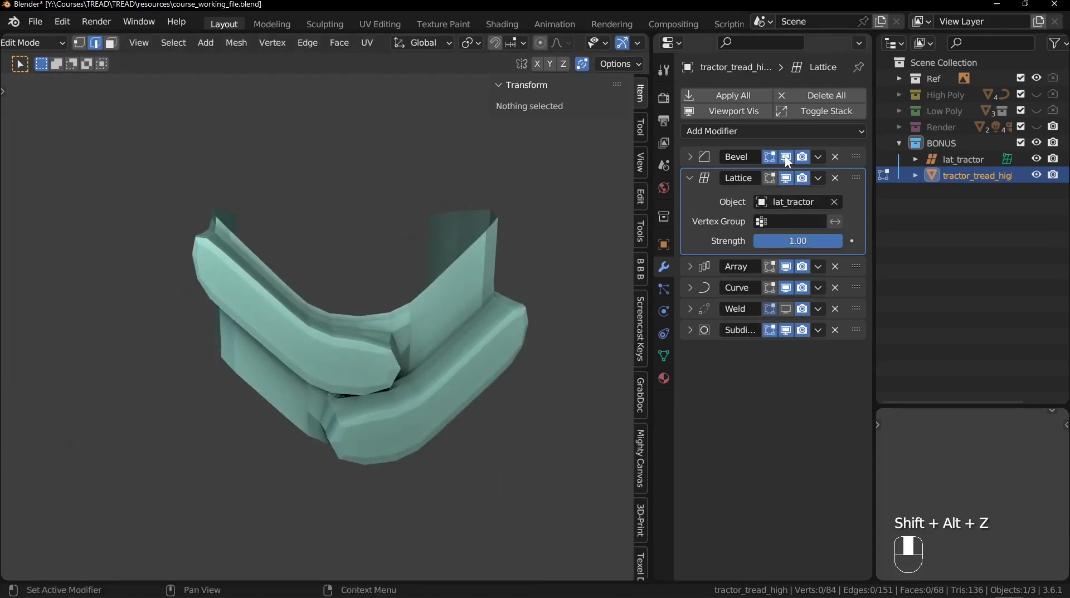
pyautogui.click(786, 156)
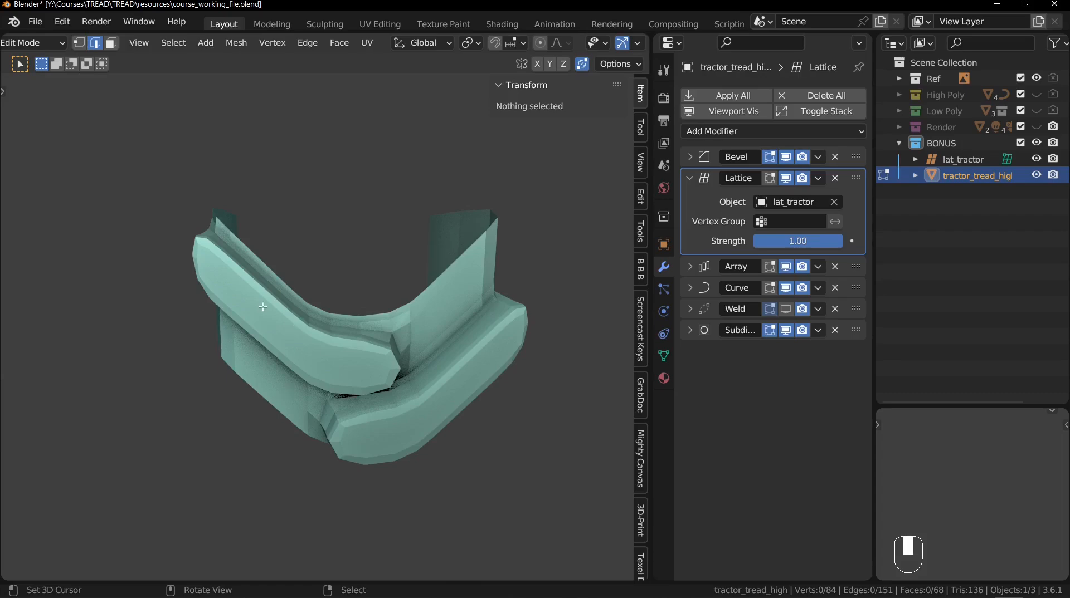
pyautogui.moveTo(262, 307); pyautogui.dragTo(304, 299, button='middle')
# Step: Select the side corner edges at the segment's -X end, raise their edge Mean Bevel Weight and check the result without overlays
pyautogui.hotkey('shift', 'alt', 'z')
pyautogui.keyDown('ctrl'); pyautogui.moveTo(304, 300); pyautogui.dragTo(336, 320, button='middle'); pyautogui.keyUp('ctrl')
pyautogui.keyDown('shift'); pyautogui.click(308, 276); pyautogui.keyUp('shift')
pyautogui.keyDown('shift'); pyautogui.click(333, 284); pyautogui.keyUp('shift')
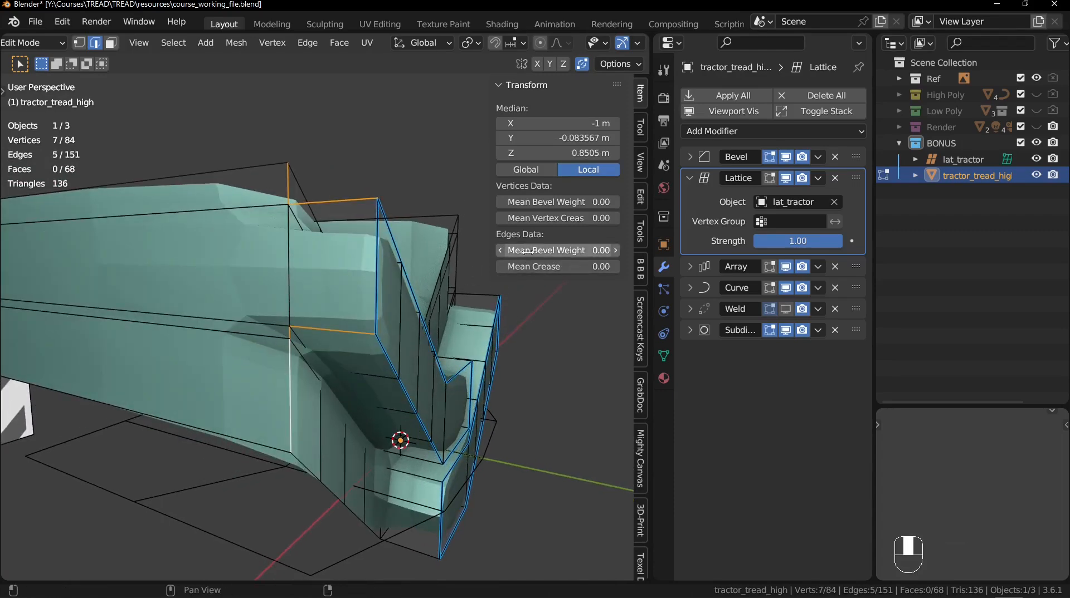
pyautogui.moveTo(557, 250); pyautogui.dragTo(591, 250)
pyautogui.hotkey('alt', 'a')
pyautogui.moveTo(382, 306); pyautogui.dragTo(102, 229, button='middle')
pyautogui.hotkey('shift', 'alt', 'z')
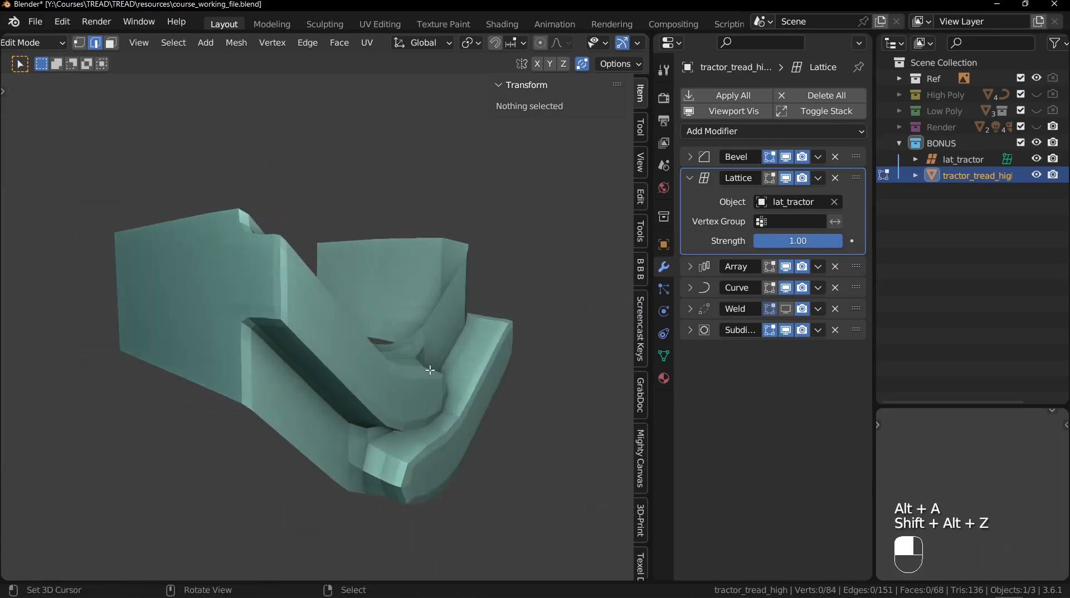
# Step: Select the matching side corner edges at the segment's +X end and raise their edge Mean Bevel Weight
pyautogui.moveTo(430, 370); pyautogui.dragTo(337, 343, button='middle')
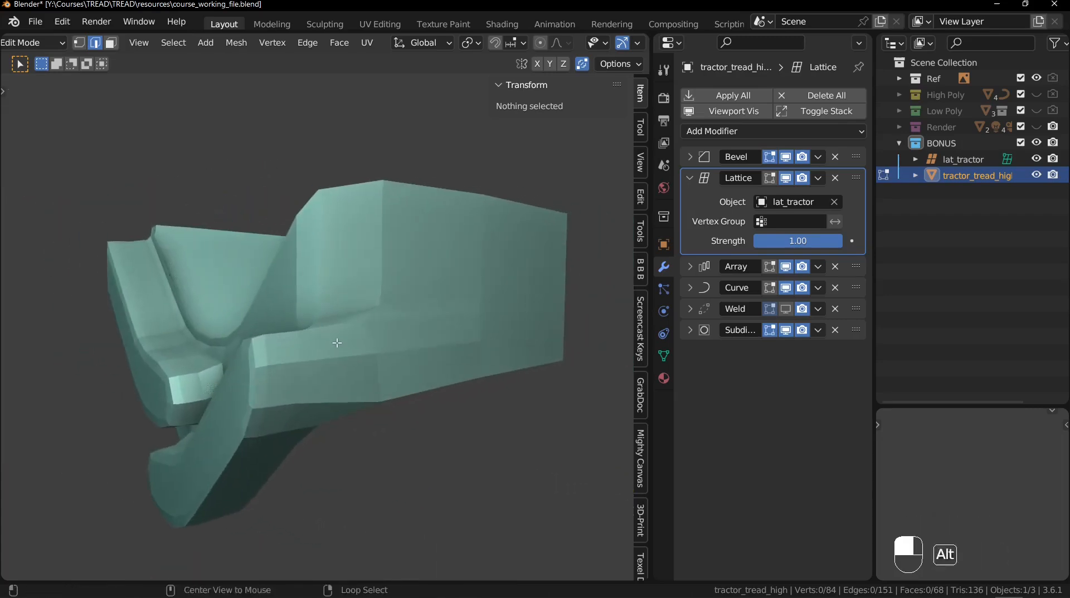
pyautogui.hotkey('shift', 'alt', 'z')
pyautogui.click(309, 403)
pyautogui.moveTo(309, 403); pyautogui.dragTo(315, 357, button='middle')
pyautogui.keyDown('shift'); pyautogui.click(333, 351); pyautogui.keyUp('shift')
pyautogui.keyDown('ctrl'); pyautogui.click(344, 218); pyautogui.keyUp('ctrl')
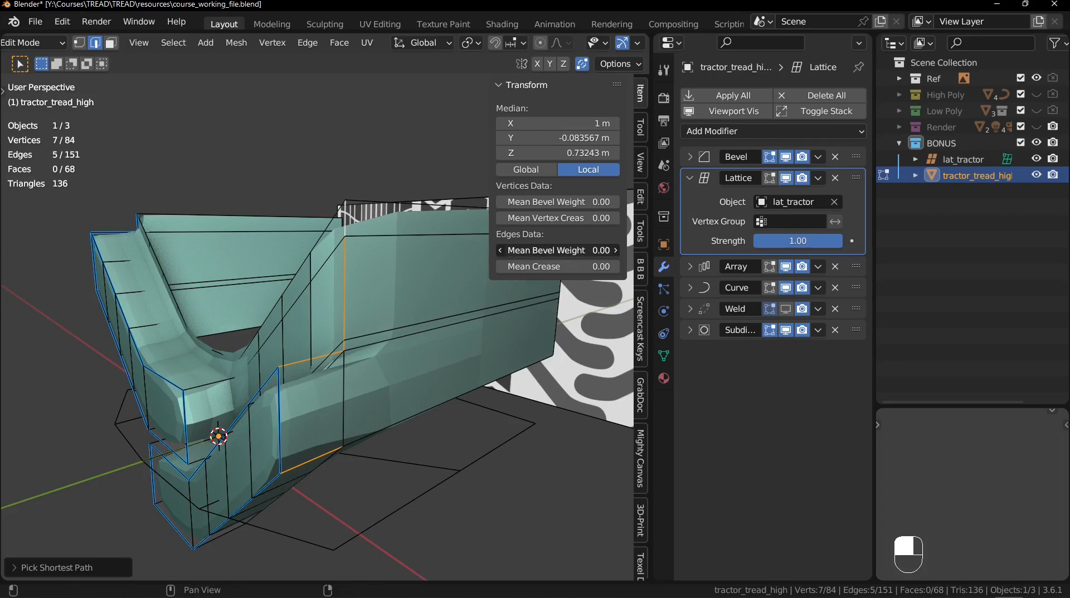
pyautogui.hotkey('alt', 'a')
# Step: Return to Object Mode, hide the sidebar and inspect the sharpened tread shoulders around the tire, briefly in wireframe
pyautogui.keyDown('ctrl'); pyautogui.moveTo(346, 275); pyautogui.dragTo(332, 373, button='middle'); pyautogui.keyUp('ctrl')
pyautogui.press('Tab')
pyautogui.press('n')
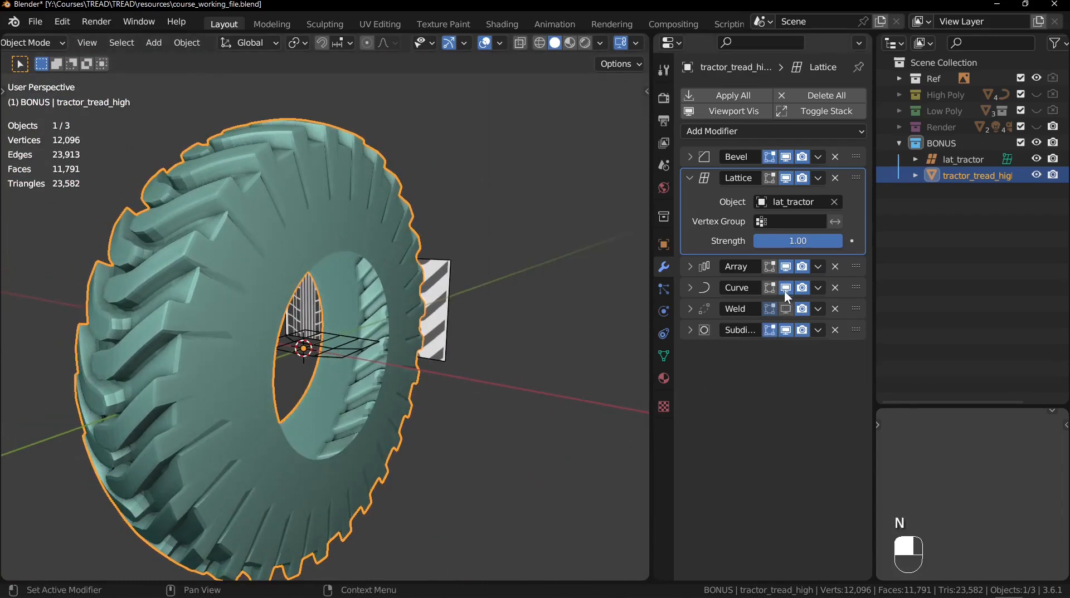
pyautogui.moveTo(226, 270)
pyautogui.mouseDown(button='middle')
pyautogui.moveTo(309, 281)
pyautogui.moveTo(323, 264)
pyautogui.moveTo(521, 263)
pyautogui.moveTo(298, 273)
pyautogui.moveTo(365, 256)
pyautogui.moveTo(340, 287)
pyautogui.mouseUp(button='middle')
pyautogui.hotkey('shift', 'z')
pyautogui.hotkey('shift', 'z')
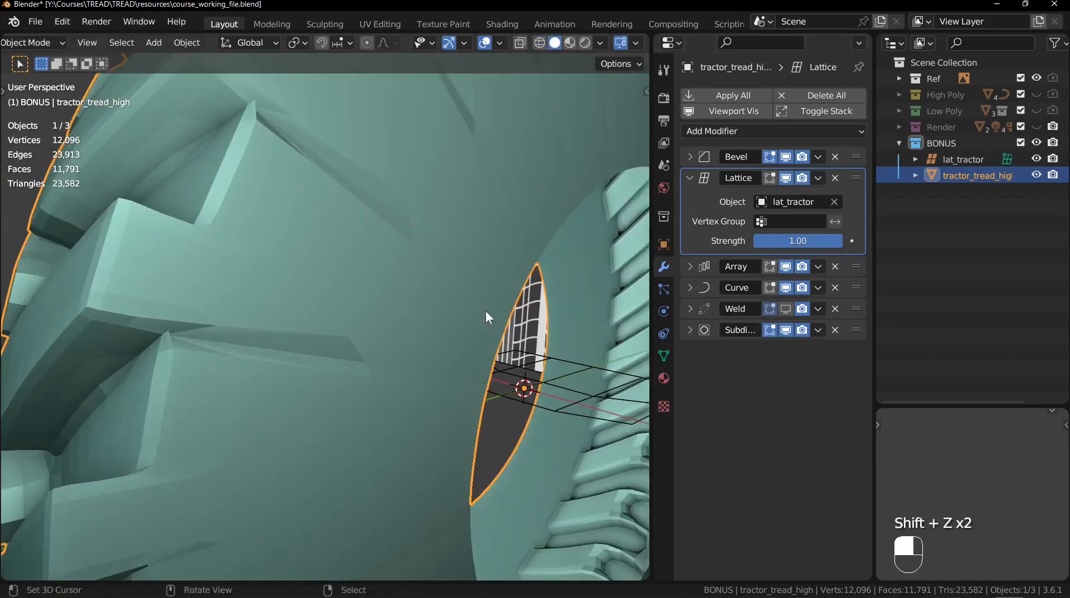
# Step: Enter Edit Mode on the segment, turn on the Array modifier's Edit Mode display and use vertex selection
pyautogui.press('Tab')
pyautogui.keyDown('shift'); pyautogui.moveTo(486, 312); pyautogui.dragTo(393, 282, button='middle'); pyautogui.keyUp('shift')
pyautogui.click(769, 266)
pyautogui.press('1')
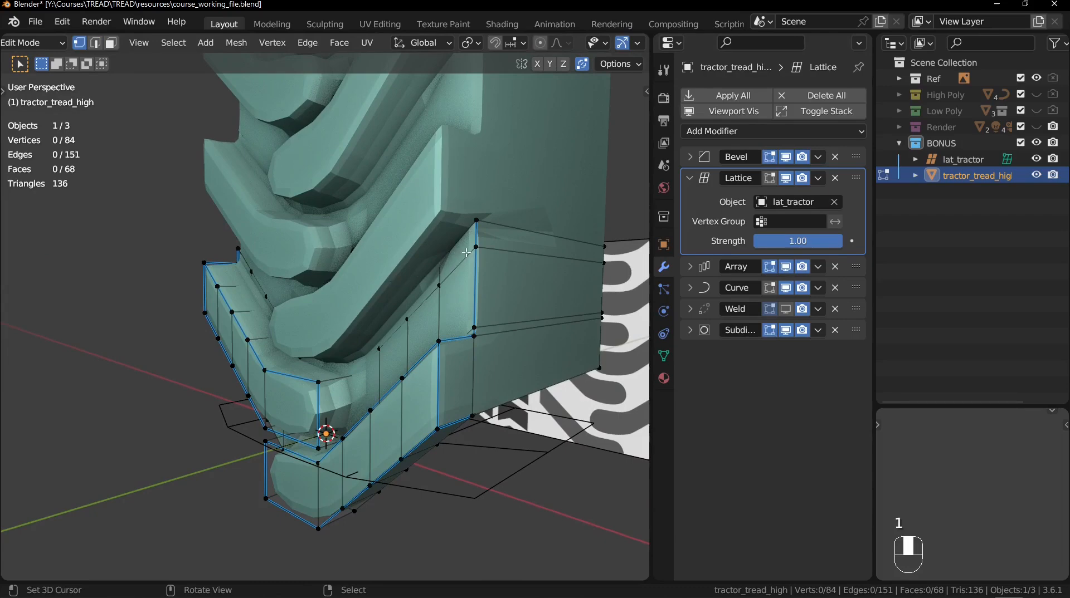
# Step: Try to move the two upper shoulder corner vertices slightly along the Z axis
pyautogui.keyDown('shift'); pyautogui.click(238, 248); pyautogui.keyUp('shift')
pyautogui.press('g')
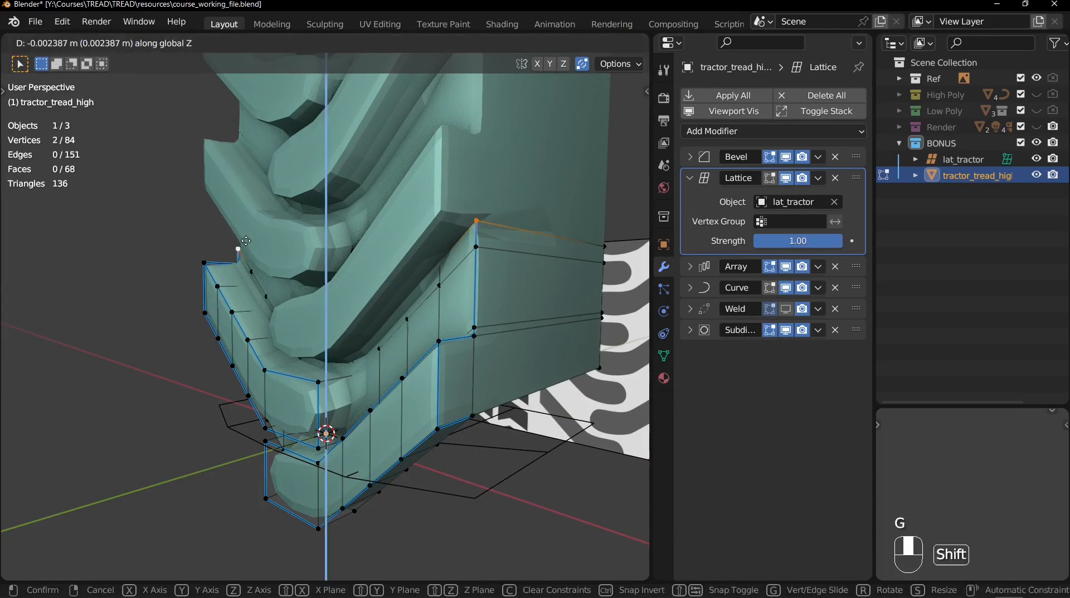
pyautogui.click(280, 230)
pyautogui.keyDown('shift'); pyautogui.moveTo(319, 224); pyautogui.dragTo(291, 220, button='middle'); pyautogui.keyUp('shift')
pyautogui.press('g')
pyautogui.press('z')
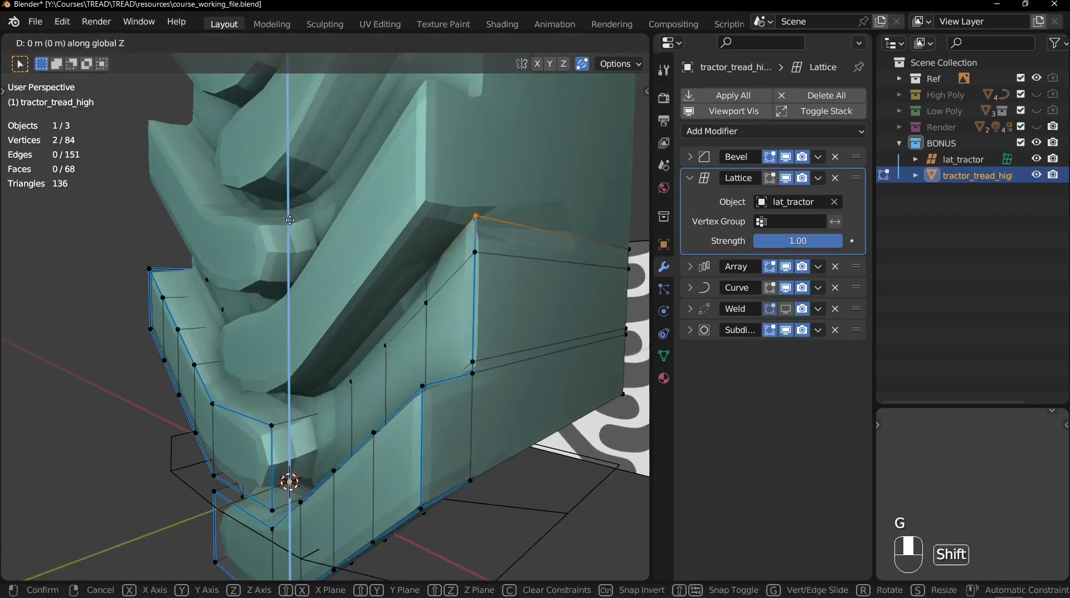
pyautogui.click(322, 229)
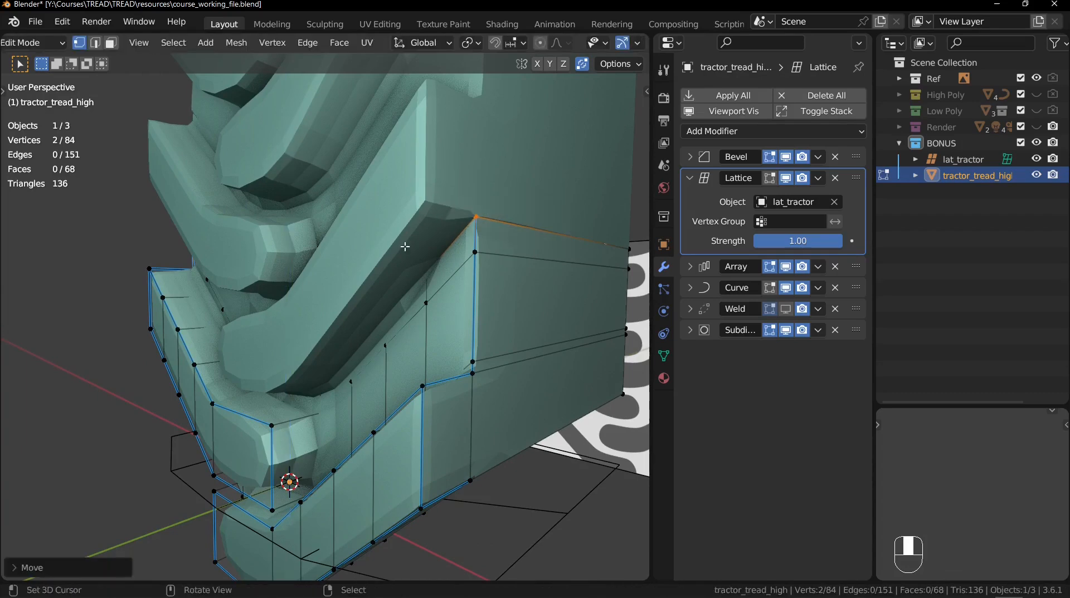
# Step: Check the shoulder corners with overlays hidden and undo the last vertex move
pyautogui.hotkey('shift', 'alt', 'z')
pyautogui.moveTo(405, 246); pyautogui.dragTo(425, 308, button='middle')
pyautogui.hotkey('shift', 'alt', 'z')
pyautogui.hotkey('ctrl', 'z')
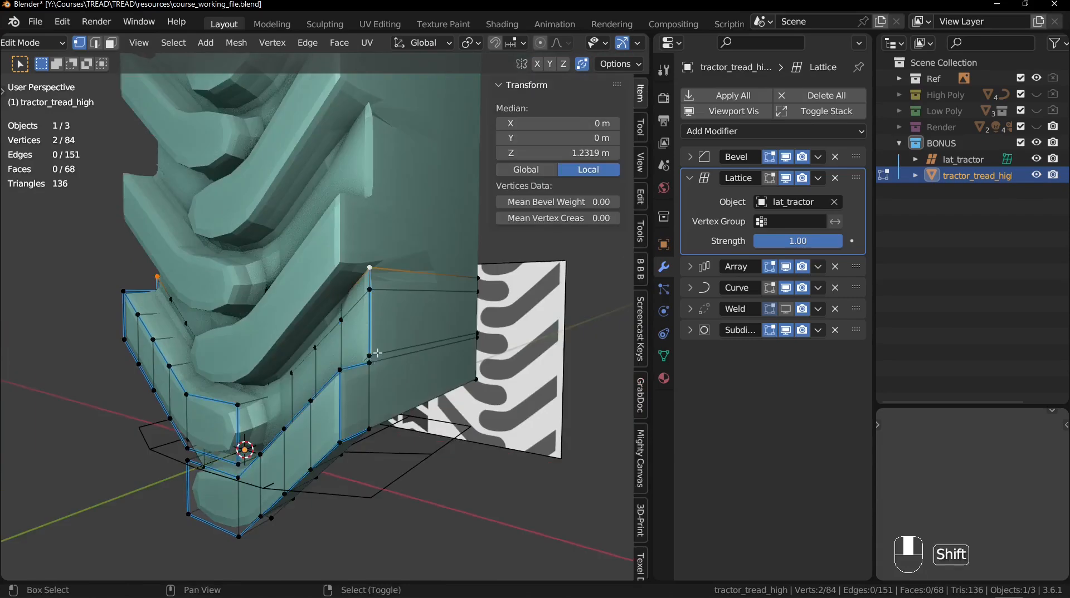
pyautogui.keyDown('shift'); pyautogui.moveTo(376, 345); pyautogui.dragTo(360, 305, button='middle'); pyautogui.keyUp('shift')
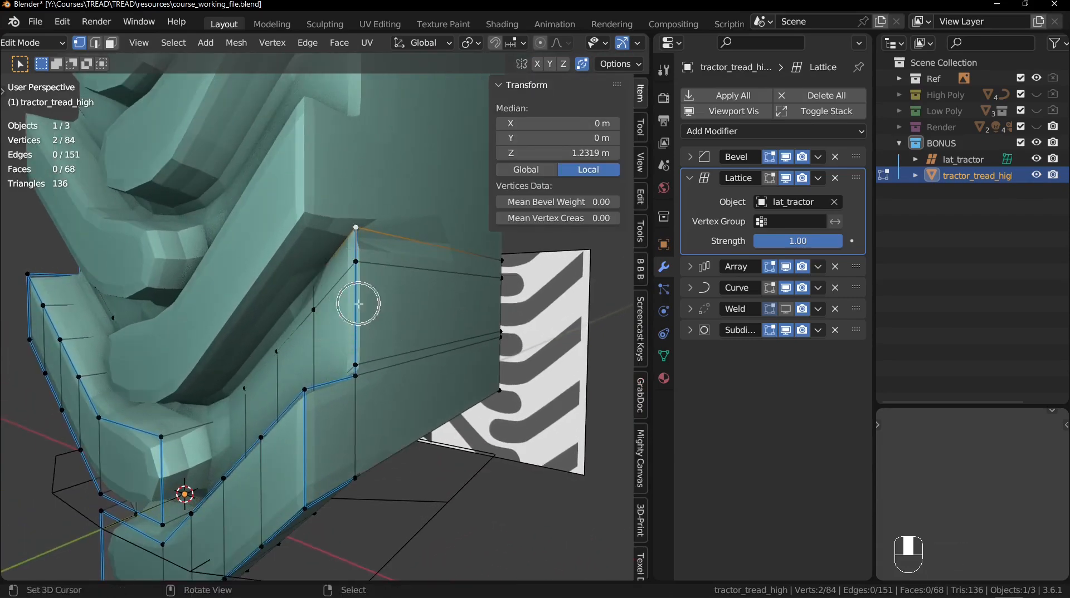
pyautogui.press('g')
pyautogui.press('z')
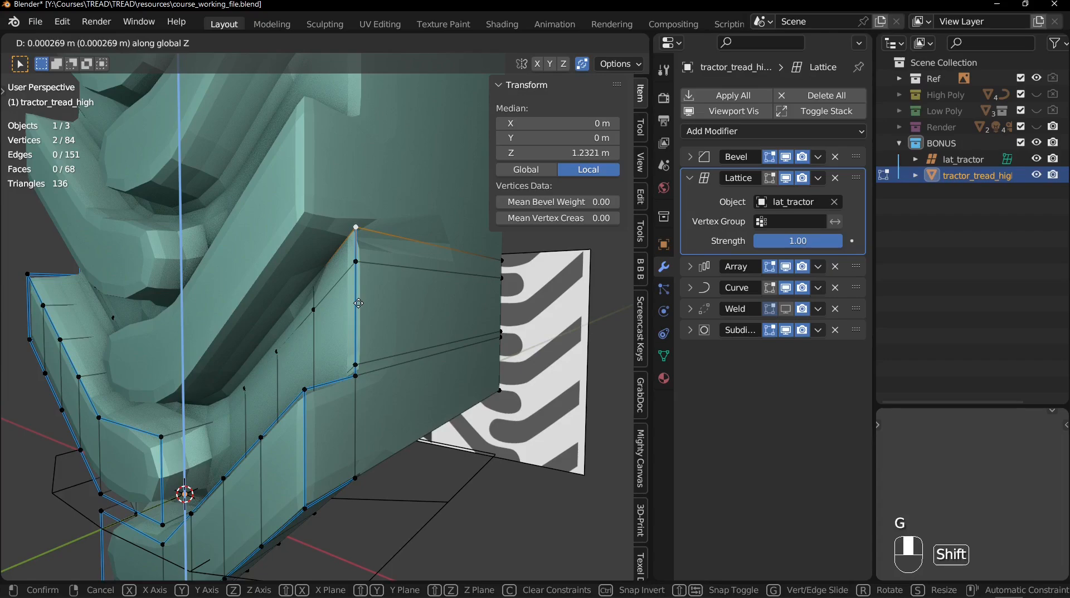
pyautogui.rightClick(359, 299)
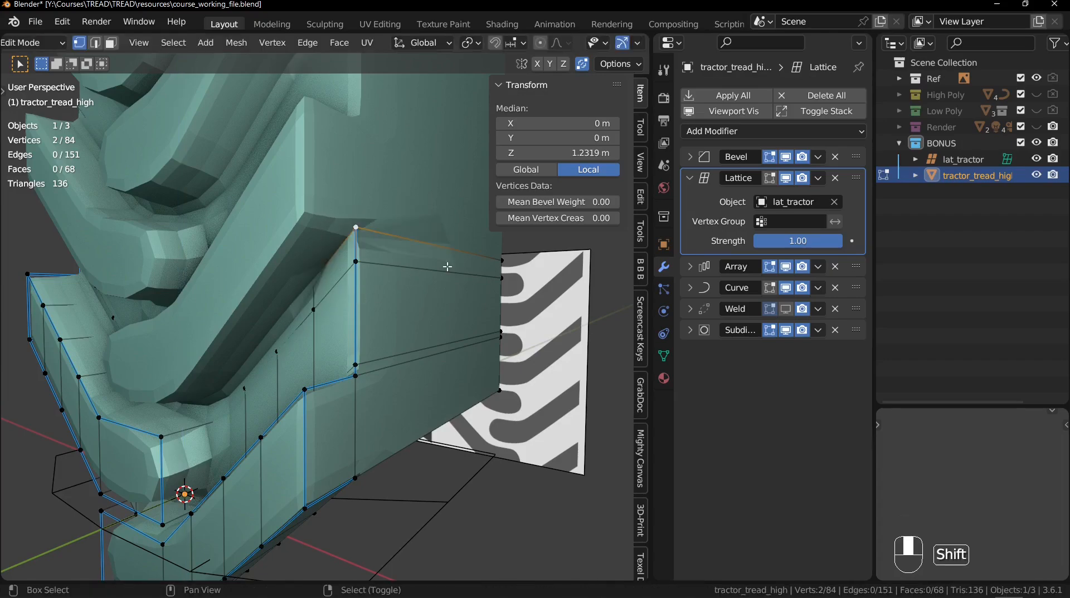
# Step: Add the outer corner vertices on both sides to the selection and raise the two upper shoulder edges about 0.004 m along Z
pyautogui.keyDown('shift'); pyautogui.rightClick(500, 264); pyautogui.keyUp('shift')
pyautogui.moveTo(219, 244); pyautogui.dragTo(344, 249, button='middle')
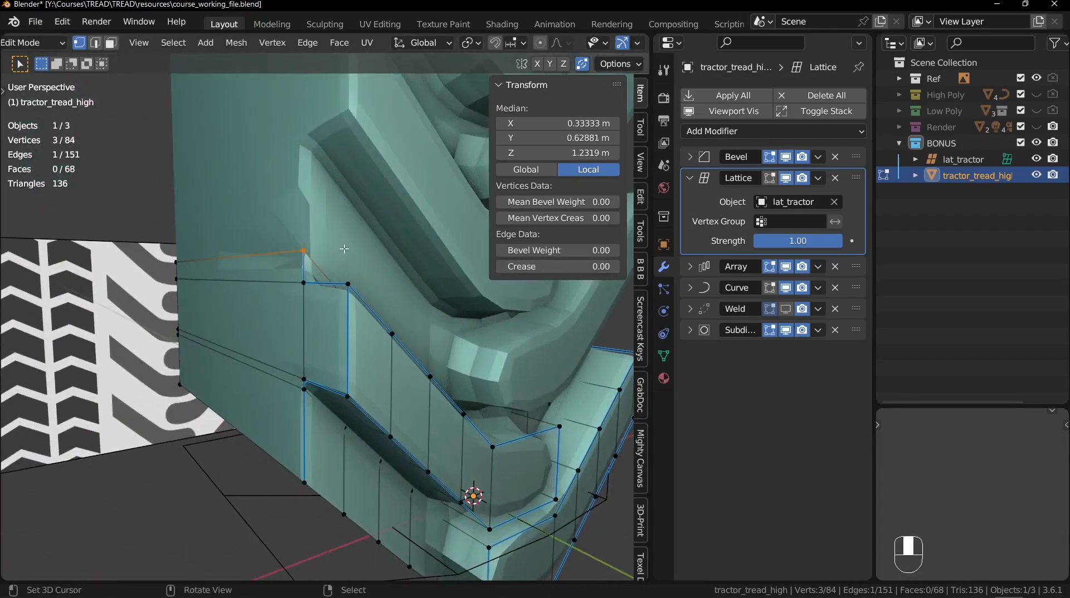
pyautogui.keyDown('shift'); pyautogui.rightClick(199, 262); pyautogui.keyUp('shift')
pyautogui.moveTo(440, 283); pyautogui.dragTo(319, 322, button='middle')
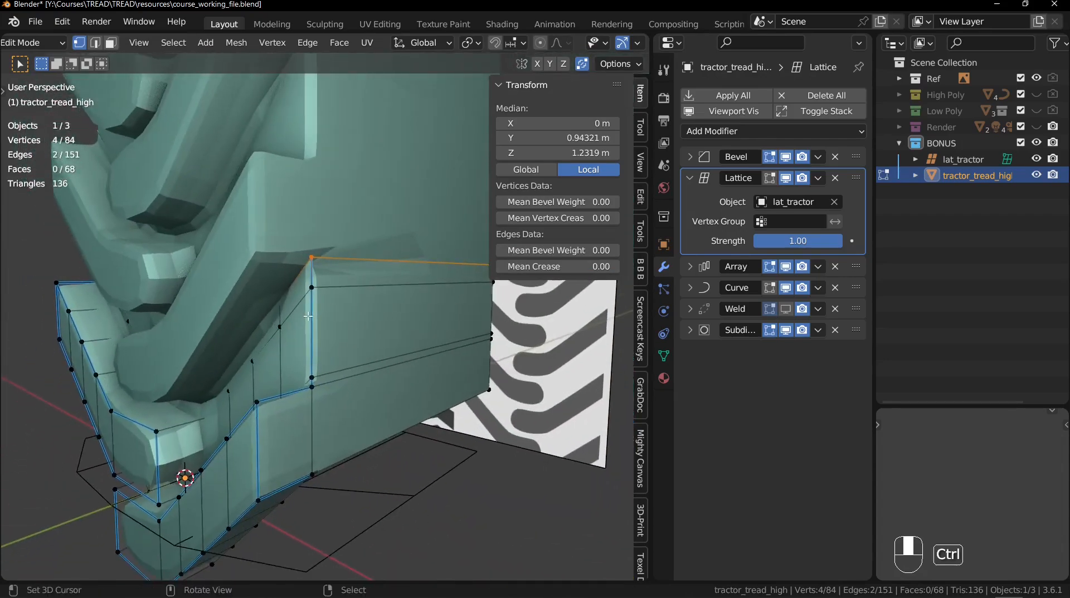
pyautogui.keyDown('shift'); pyautogui.moveTo(384, 322); pyautogui.dragTo(318, 321, button='middle'); pyautogui.keyUp('shift')
pyautogui.press('g')
pyautogui.press('z')
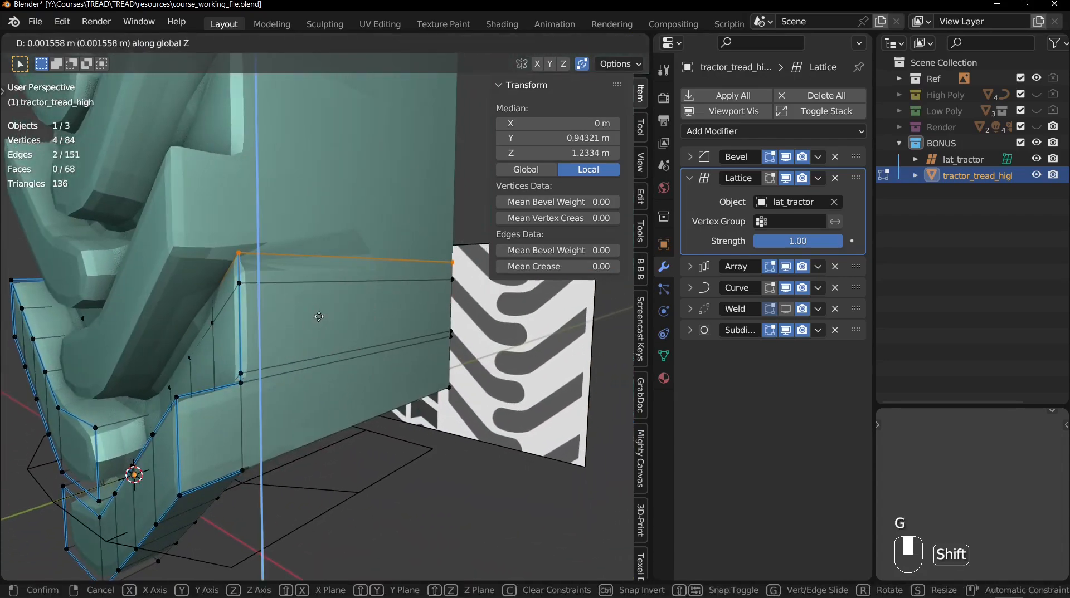
pyautogui.click(322, 314)
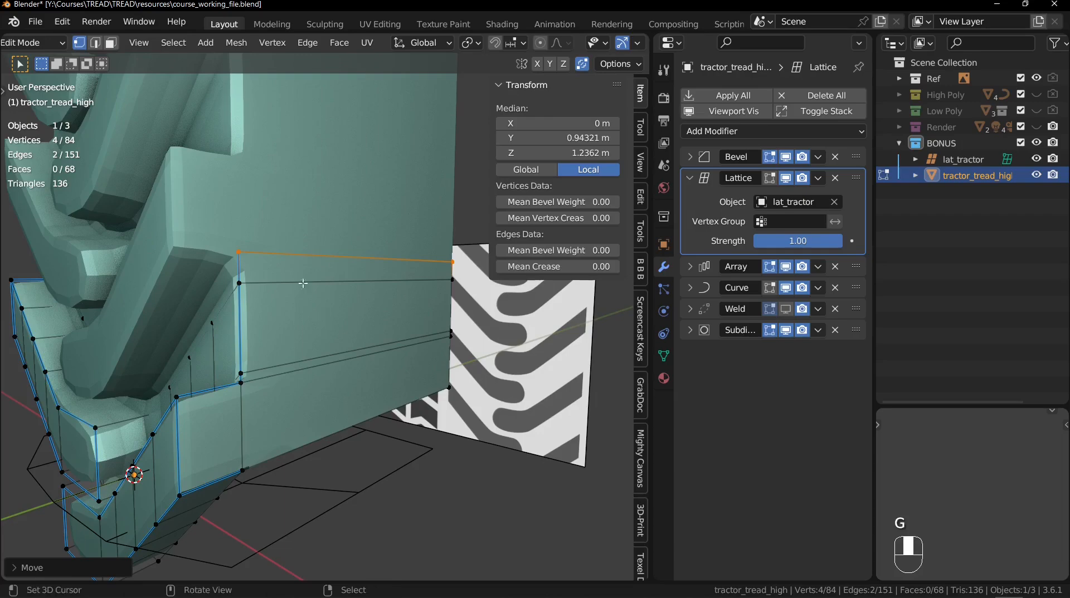
# Step: Check the shoulder corners with and without overlays, clear the selection and inspect the whole tire in Object Mode
pyautogui.moveTo(322, 314)
pyautogui.mouseDown(button='middle')
pyautogui.moveTo(345, 322)
pyautogui.moveTo(243, 317)
pyautogui.moveTo(302, 328)
pyautogui.mouseUp(button='middle')
pyautogui.hotkey('shift', 'alt', 'z')
pyautogui.hotkey('shift', 'alt', 'z')
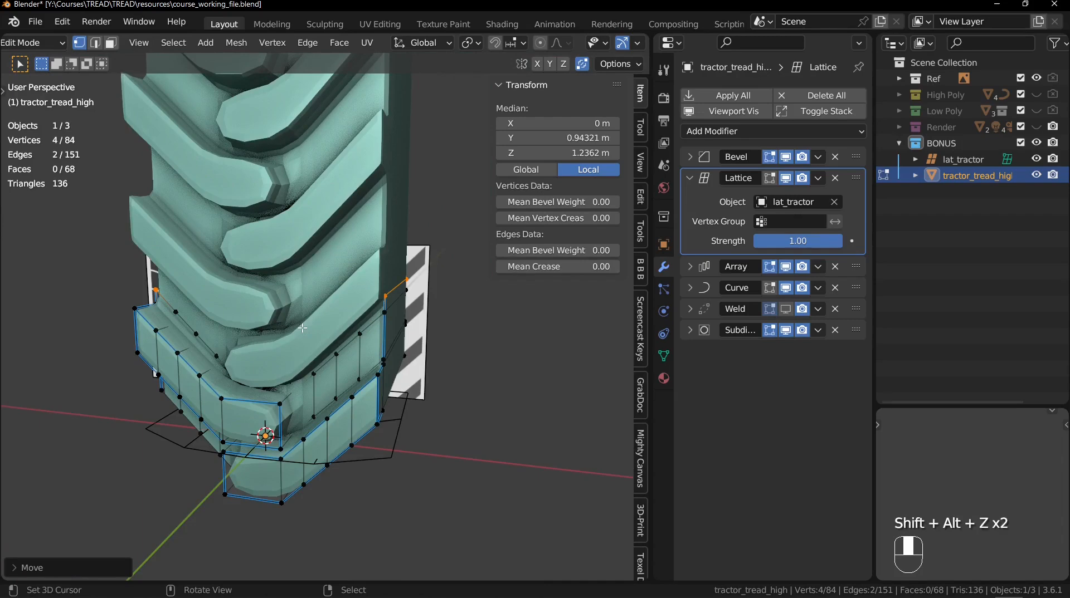
pyautogui.moveTo(412, 371); pyautogui.dragTo(393, 328, button='middle')
pyautogui.hotkey('alt', 'a')
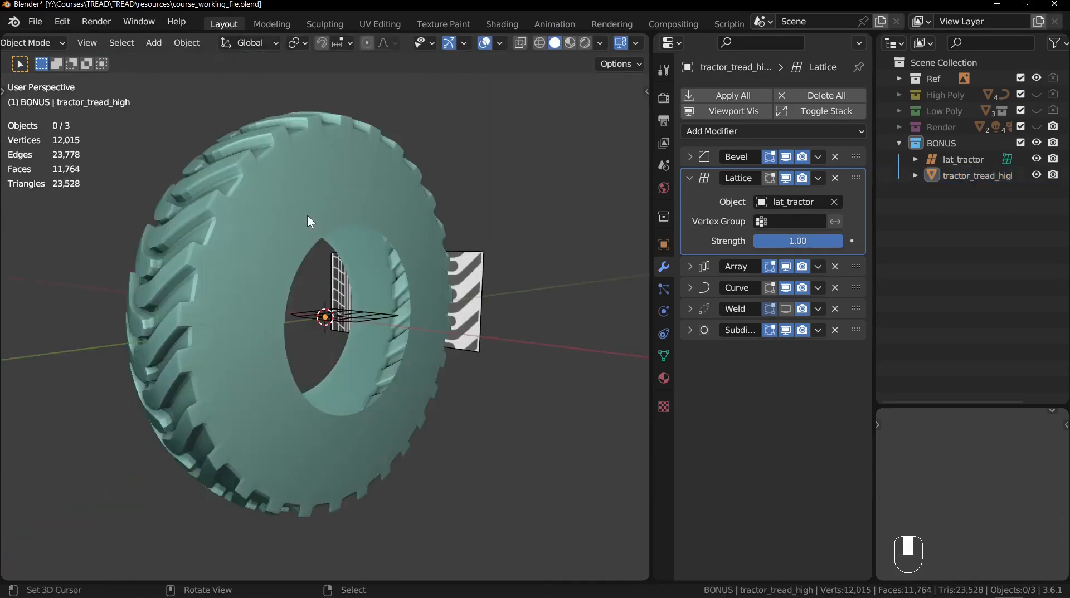
pyautogui.moveTo(306, 215); pyautogui.dragTo(351, 224, button='middle')
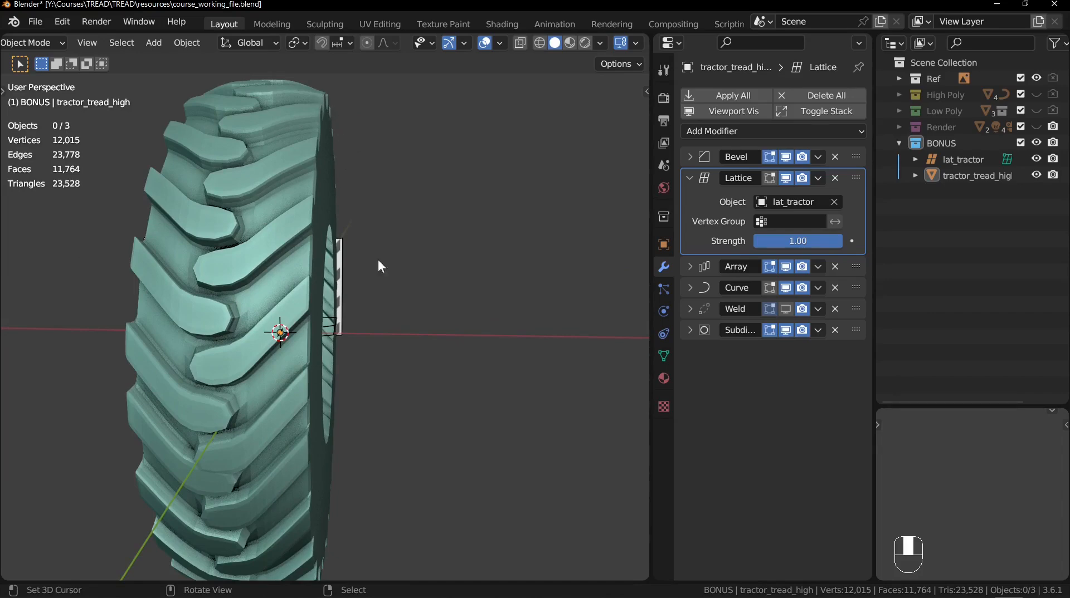
# Step: Enter Edit Mode on the tread segment and add a centered vertical loop cut to each of its two sidewalls
pyautogui.press('Tab')
pyautogui.moveTo(387, 298); pyautogui.dragTo(352, 289, button='middle')
pyautogui.keyDown('ctrl'); pyautogui.moveTo(353, 290); pyautogui.dragTo(323, 242, button='middle'); pyautogui.keyUp('ctrl')
pyautogui.hotkey('ctrl', 'r')
pyautogui.doubleClick(380, 169)
pyautogui.hotkey('alt', 'z')
pyautogui.hotkey('ctrl', 'r')
pyautogui.doubleClick(329, 225)
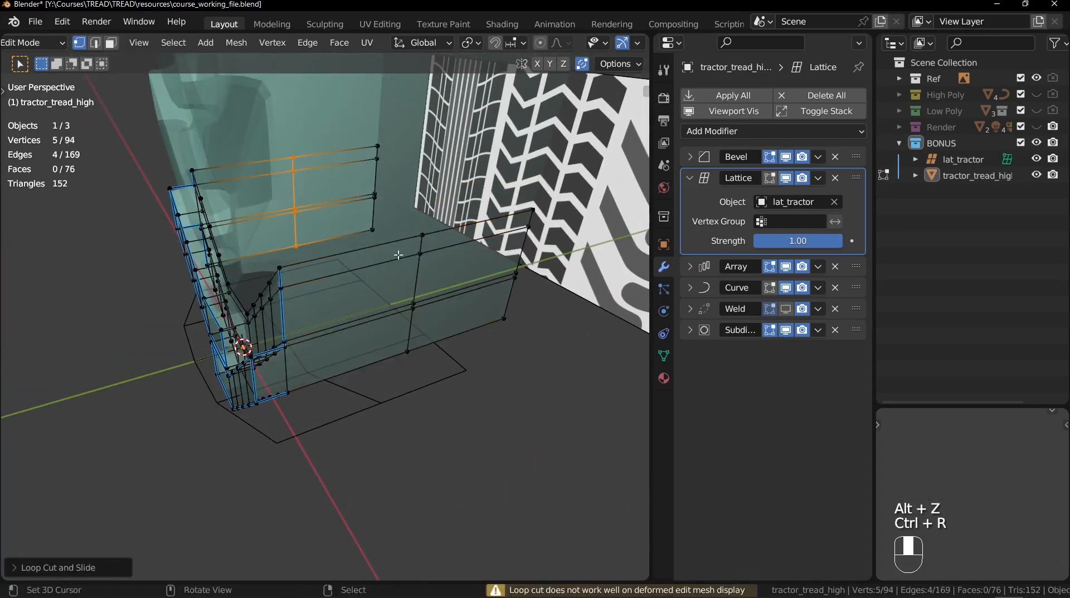
# Step: Select the new loops on both sidewalls and move them about 0.6 m in the negative Y direction, towards the tread
pyautogui.keyDown('alt'); pyautogui.keyDown('shift'); pyautogui.rightClick(418, 280); pyautogui.keyUp('shift'); pyautogui.keyUp('alt')
pyautogui.moveTo(446, 244); pyautogui.dragTo(399, 259, button='middle')
pyautogui.press('g')
pyautogui.middleClick(396, 259)
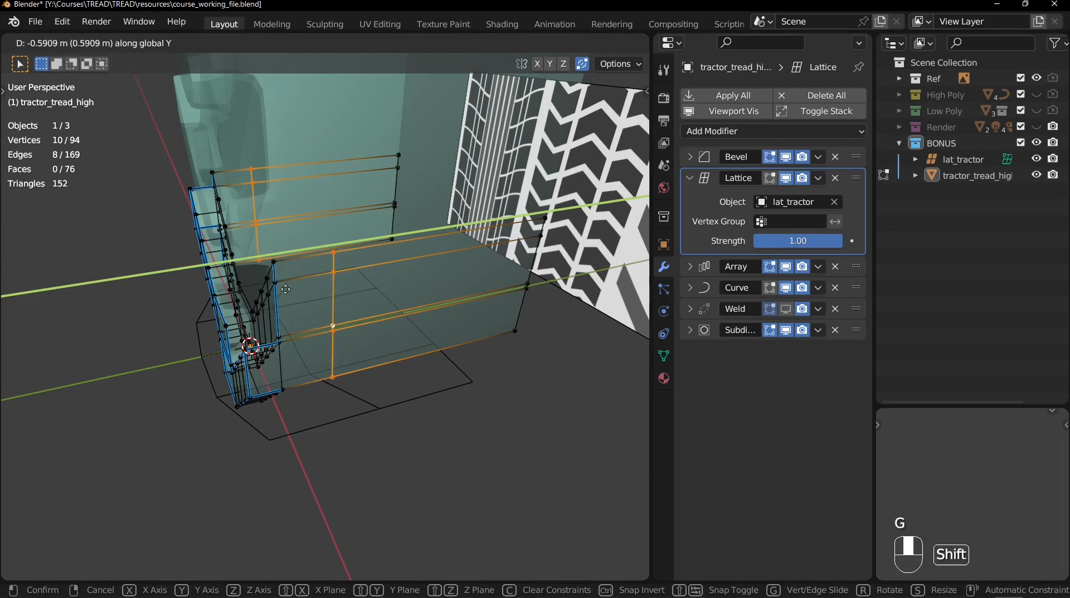
pyautogui.click(266, 299)
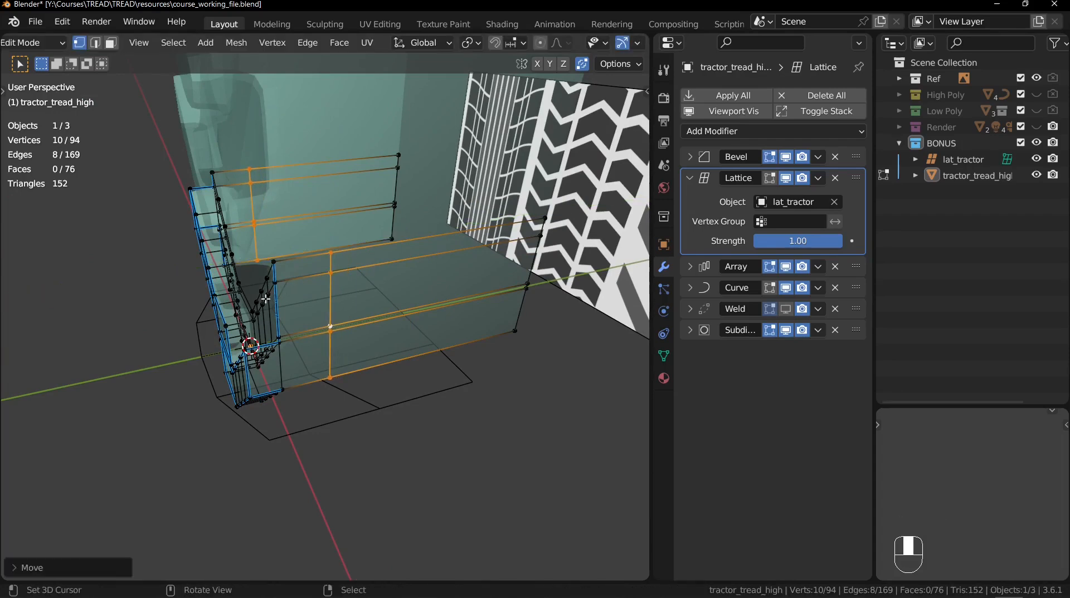
# Step: Turn off X-ray and scale the two sidewall loops outward along X so the sidewalls bulge
pyautogui.hotkey('alt', 'z')
pyautogui.moveTo(266, 298); pyautogui.dragTo(530, 281, button='middle')
pyautogui.press('s')
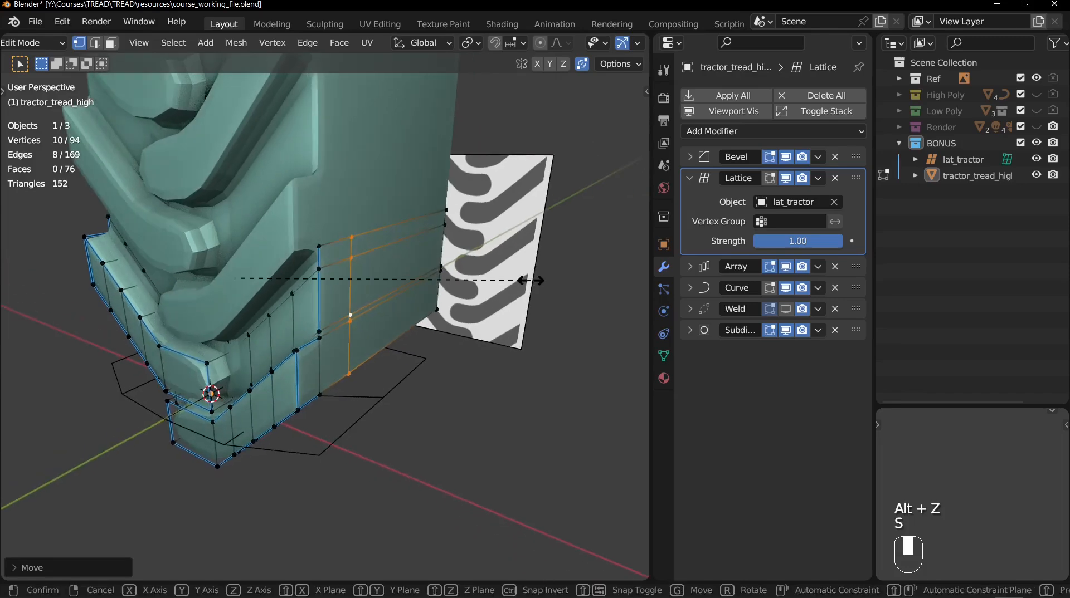
pyautogui.press('x')
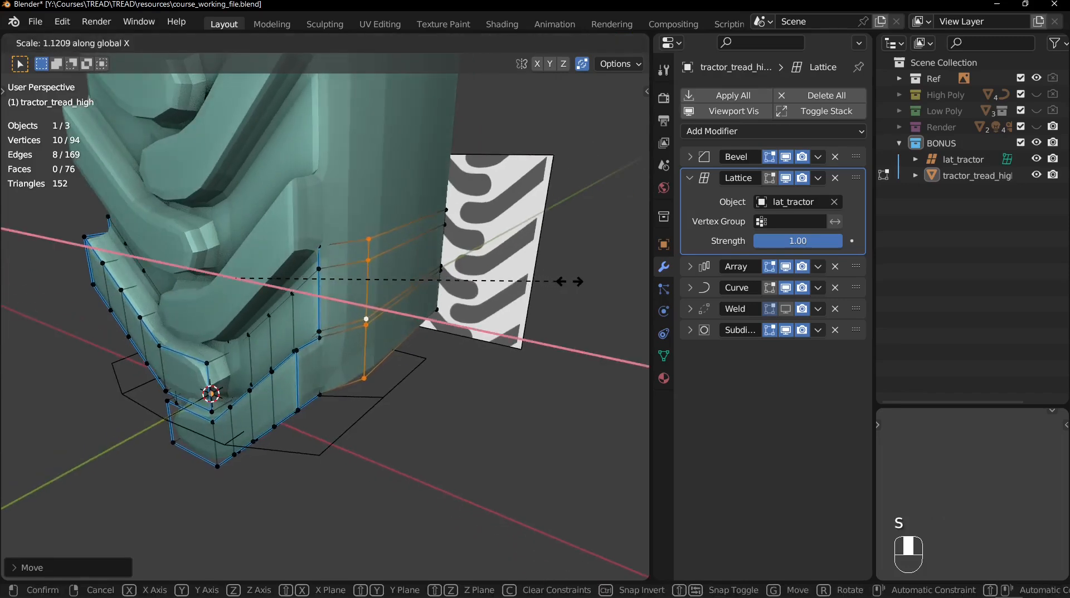
pyautogui.click(568, 274)
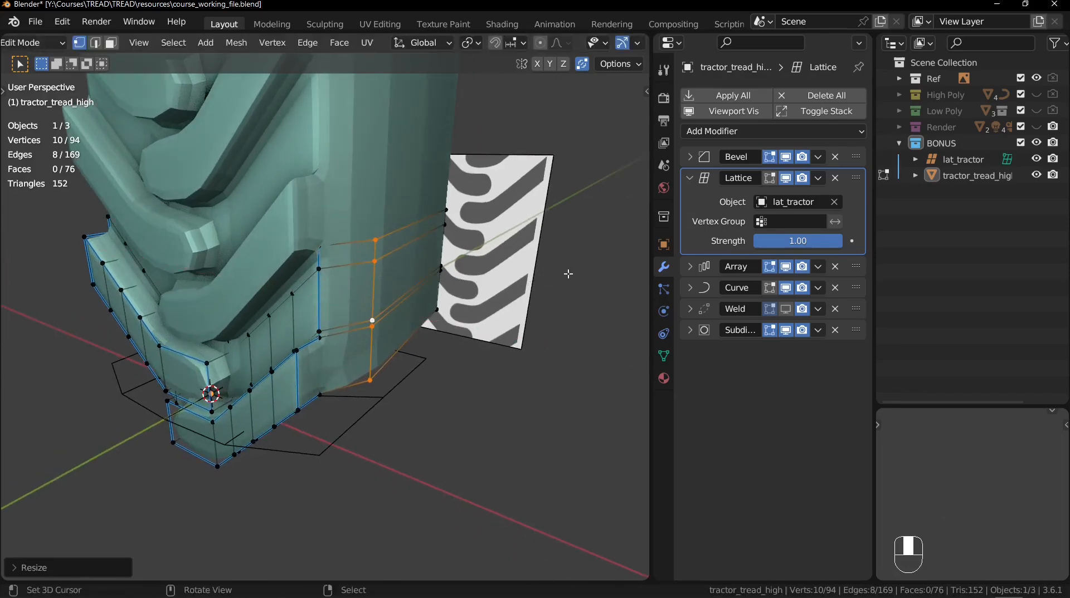
# Step: Turn on the Curve modifier's Edit Mode display and widen the two sidewall loops a little more along X
pyautogui.click(769, 288)
pyautogui.keyDown('ctrl'); pyautogui.moveTo(334, 167); pyautogui.dragTo(396, 287, button='middle'); pyautogui.keyUp('ctrl')
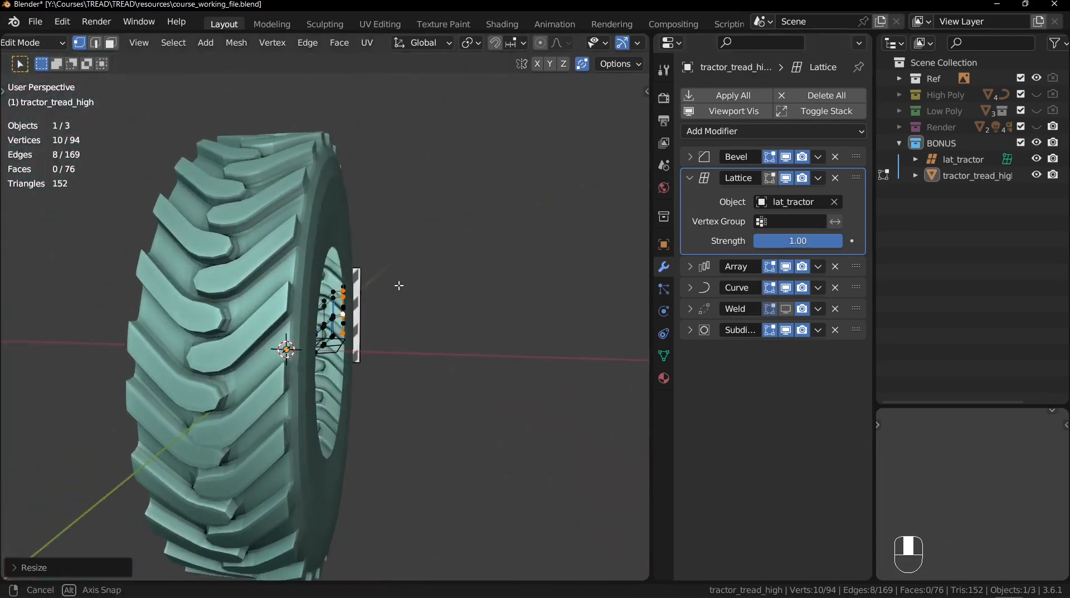
pyautogui.press('s')
pyautogui.press('x')
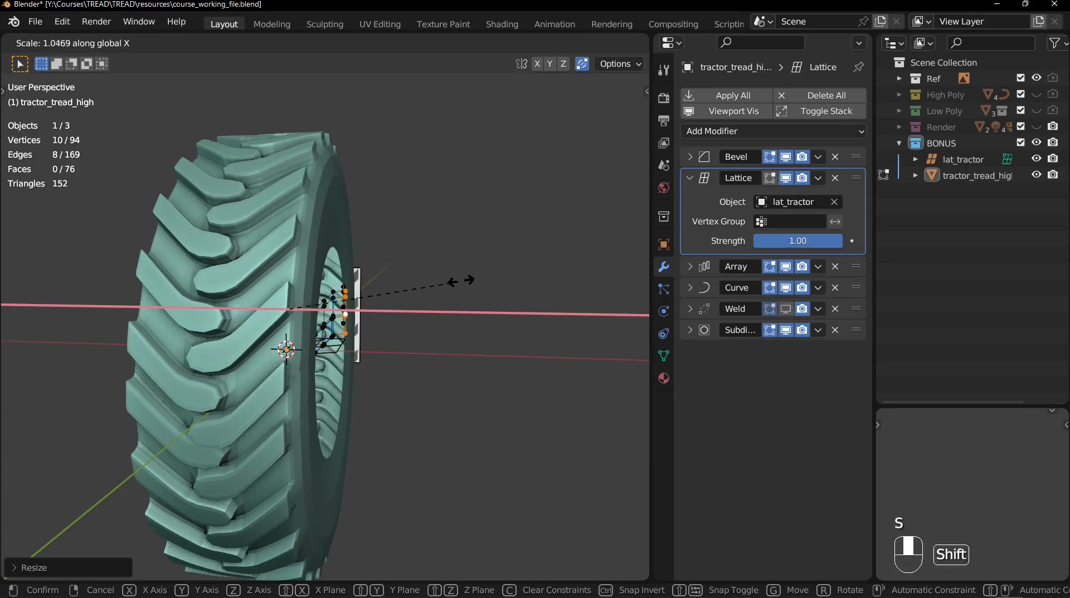
pyautogui.click(522, 275)
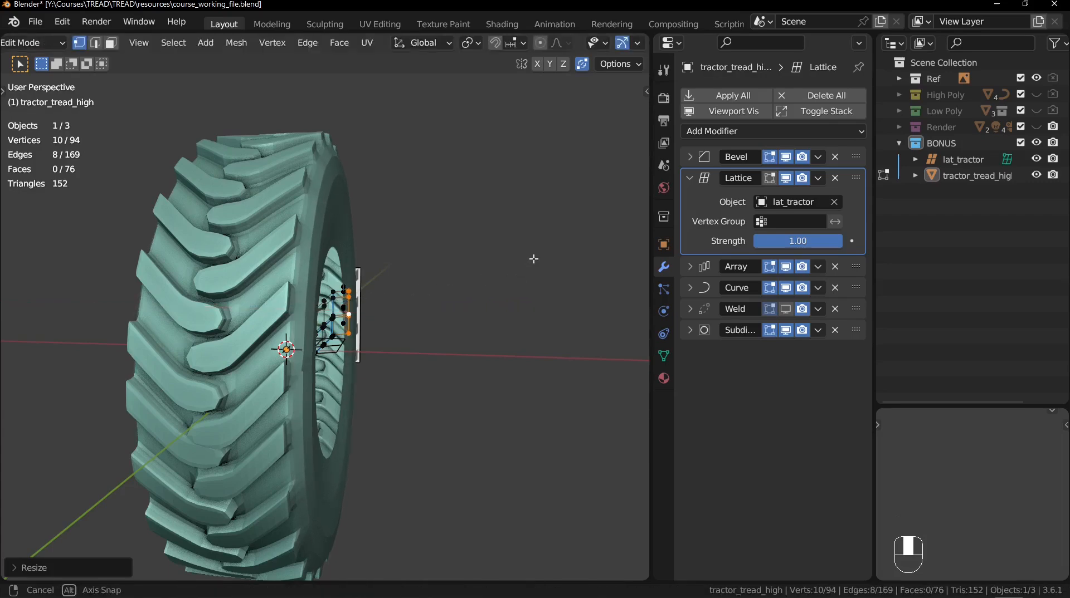
# Step: Shift both sidewall loops about 0.12 m in the negative Y direction to refine the bulge
pyautogui.moveTo(533, 258); pyautogui.dragTo(523, 268, button='middle')
pyautogui.press('g')
pyautogui.middleClick(521, 273)
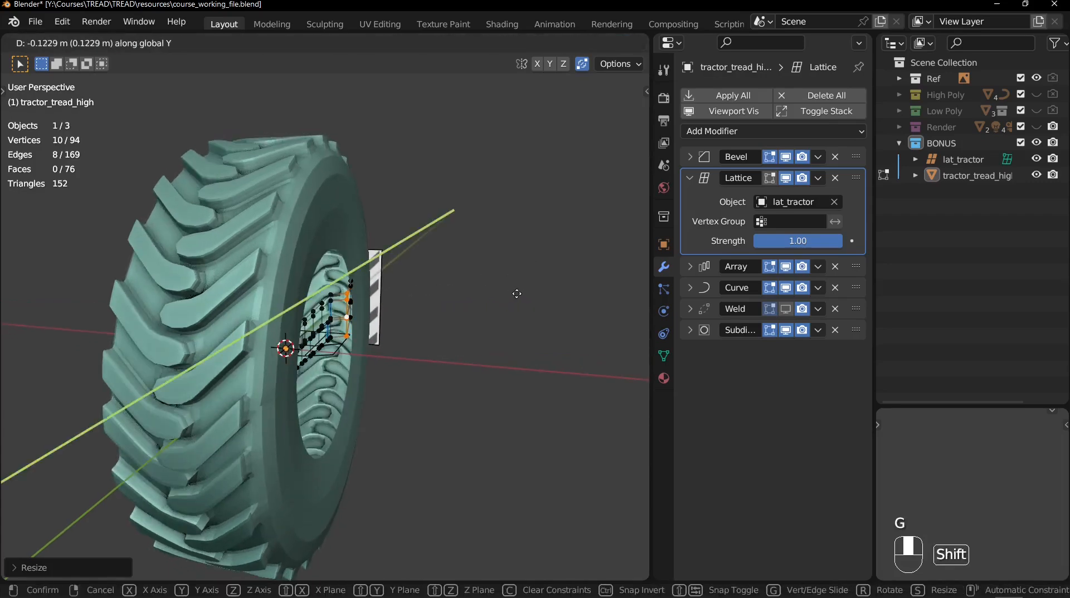
pyautogui.click(516, 293)
# Step: Add a second centered loop cut to each sidewall, between the bulge loop and the inner rim edge
pyautogui.moveTo(412, 279); pyautogui.dragTo(327, 268, button='middle')
pyautogui.hotkey('ctrl', 'r')
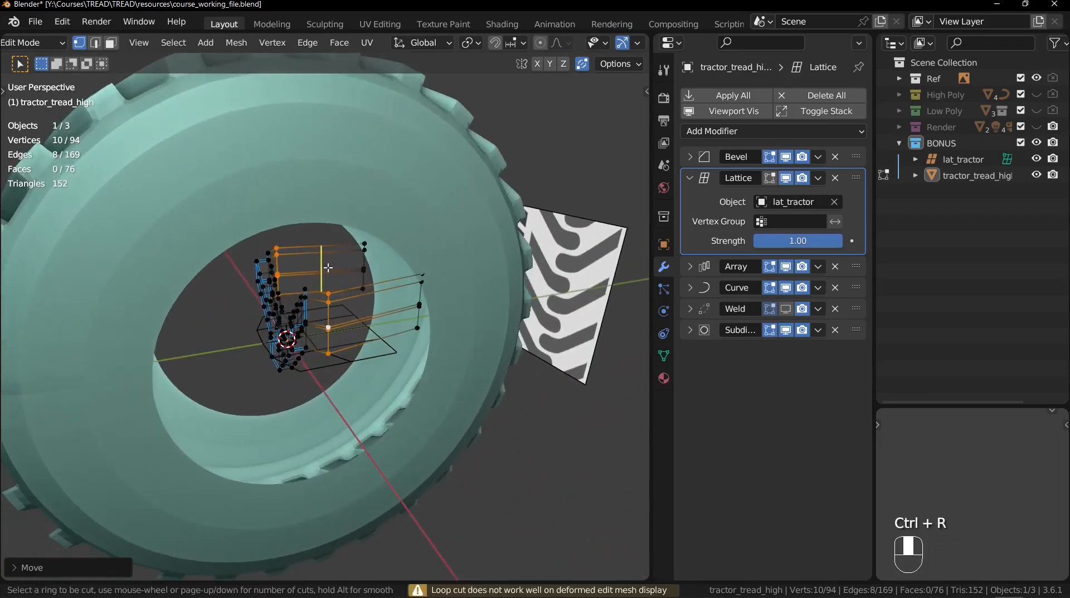
pyautogui.click(327, 268)
pyautogui.rightClick(328, 268)
pyautogui.hotkey('ctrl', 'r')
pyautogui.click(384, 297)
pyautogui.rightClick(383, 298)
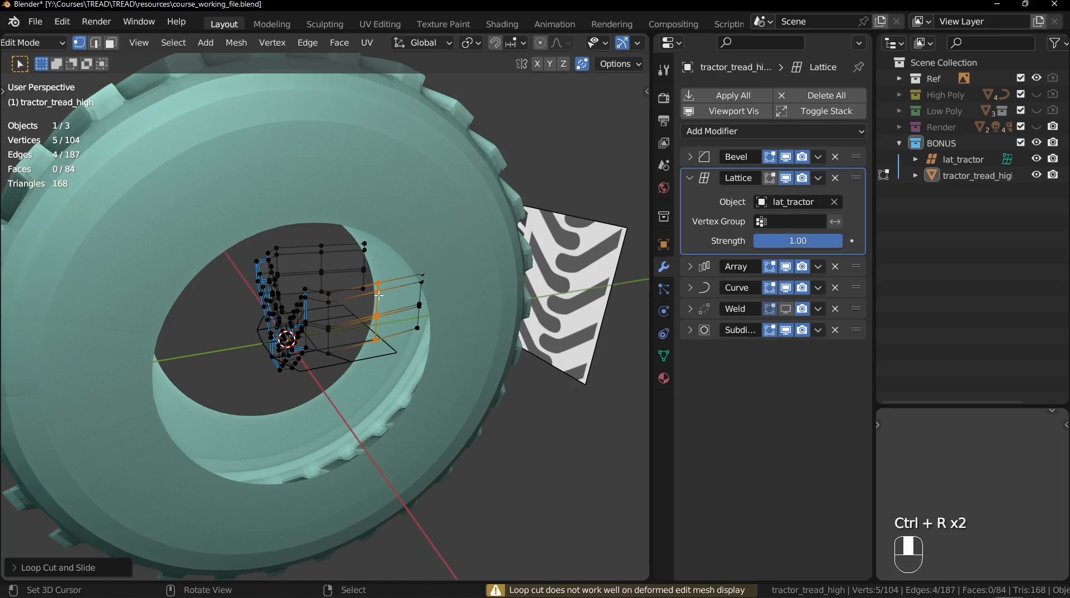
# Step: Select both new sidewall loops, scale them outward along X and reposition them to round the sidewall profile
pyautogui.keyDown('alt'); pyautogui.keyDown('shift'); pyautogui.rightClick(319, 266); pyautogui.keyUp('shift'); pyautogui.keyUp('alt')
pyautogui.moveTo(319, 265); pyautogui.dragTo(484, 275, button='middle')
pyautogui.keyDown('shift'); pyautogui.moveTo(483, 275); pyautogui.dragTo(350, 218, button='middle'); pyautogui.keyUp('shift')
pyautogui.press('s')
pyautogui.middleClick(564, 286)
pyautogui.click(592, 286)
pyautogui.press('g')
pyautogui.click(543, 291)
# Step: Inspect the rounded sidewalls around the tire with overlays hidden and shown, and clear the vertex selection
pyautogui.hotkey('shift', 'alt', 'z')
pyautogui.scroll(-3, 502, 291)
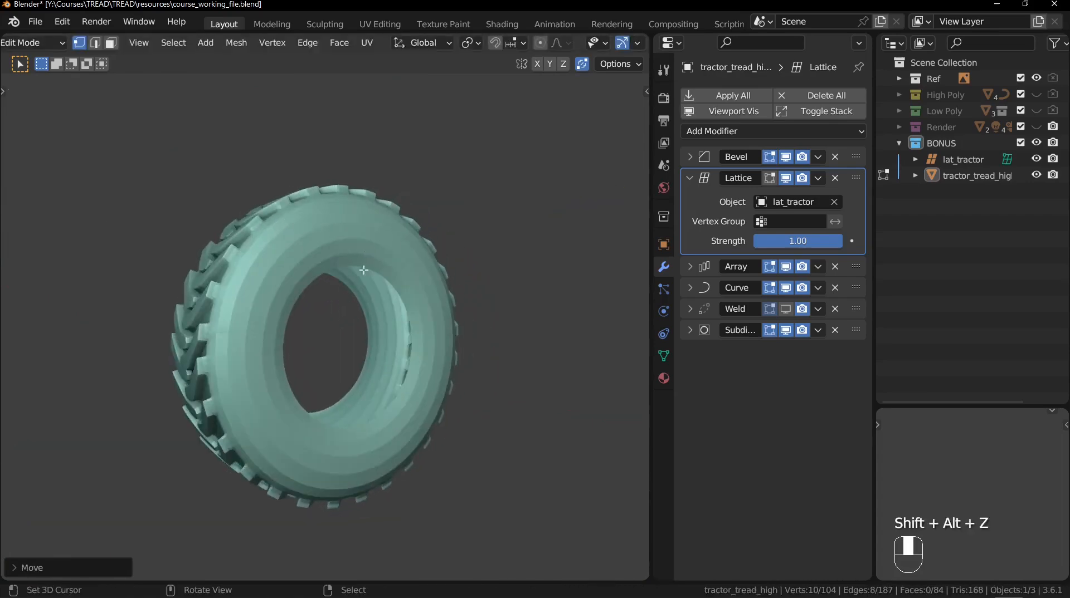
pyautogui.moveTo(364, 270); pyautogui.dragTo(405, 283, button='middle')
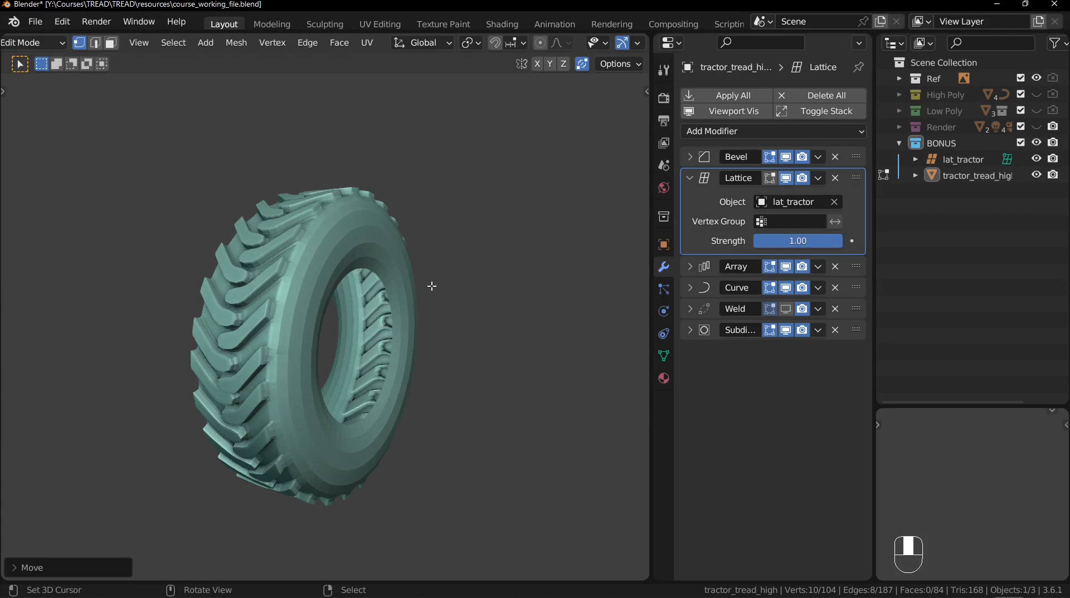
pyautogui.hotkey('shift', 'alt', 'z')
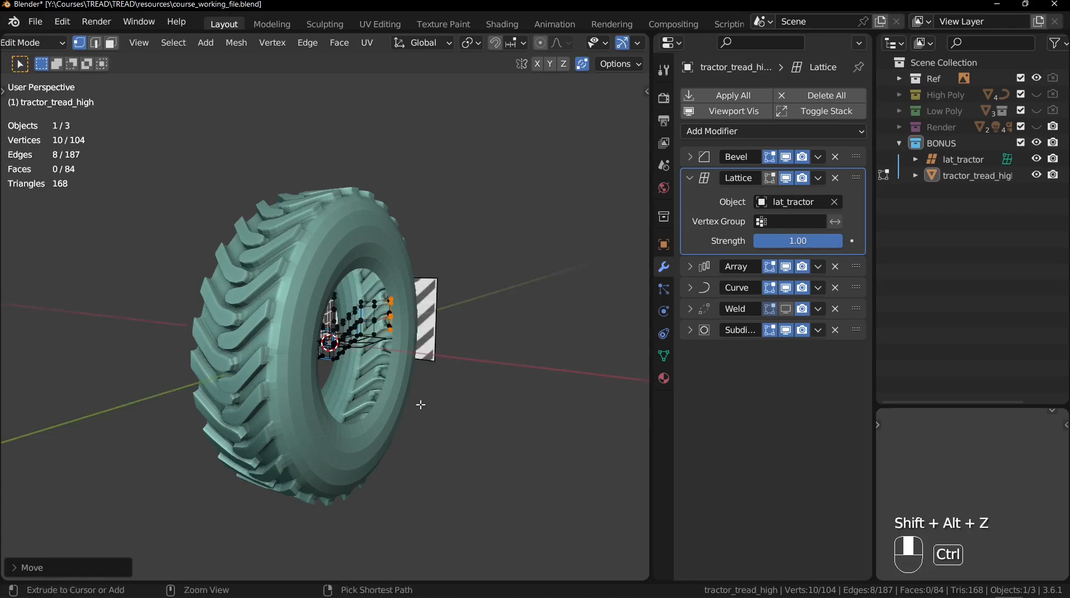
pyautogui.keyDown('ctrl'); pyautogui.moveTo(420, 405); pyautogui.dragTo(441, 278, button='middle'); pyautogui.keyUp('ctrl')
pyautogui.hotkey('alt', 'a')
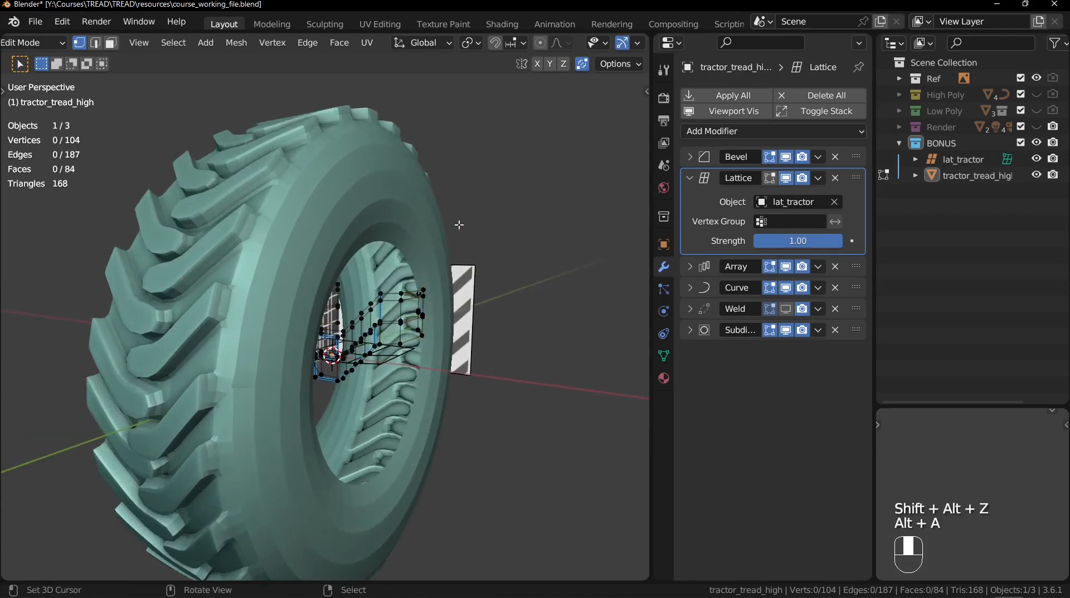
pyautogui.keyDown('shift'); pyautogui.moveTo(460, 225); pyautogui.dragTo(480, 193, button='middle'); pyautogui.keyUp('shift')
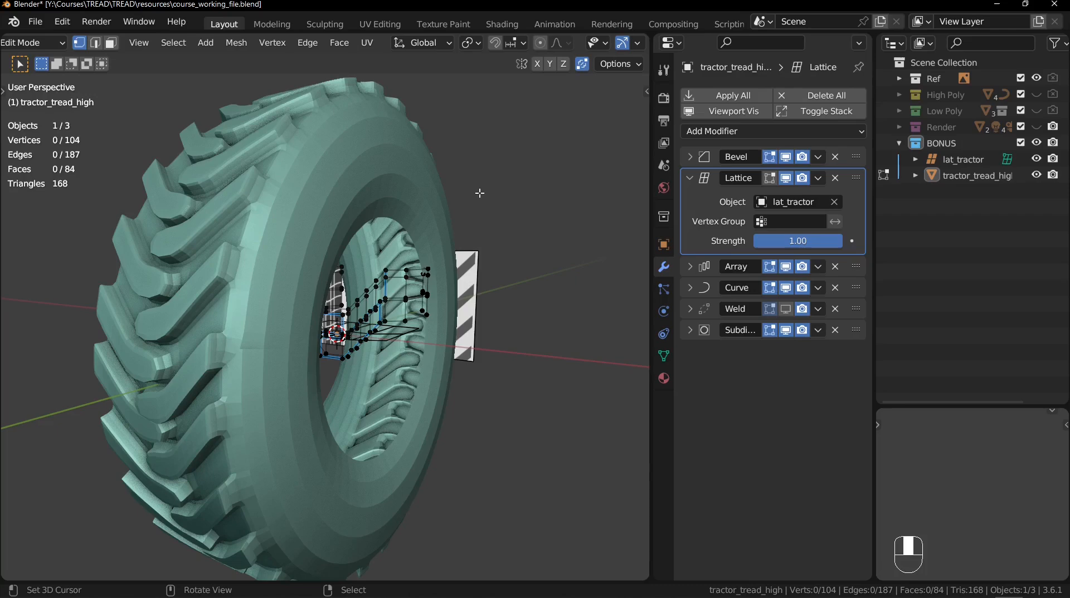
pyautogui.moveTo(472, 191); pyautogui.dragTo(238, 155, button='middle')
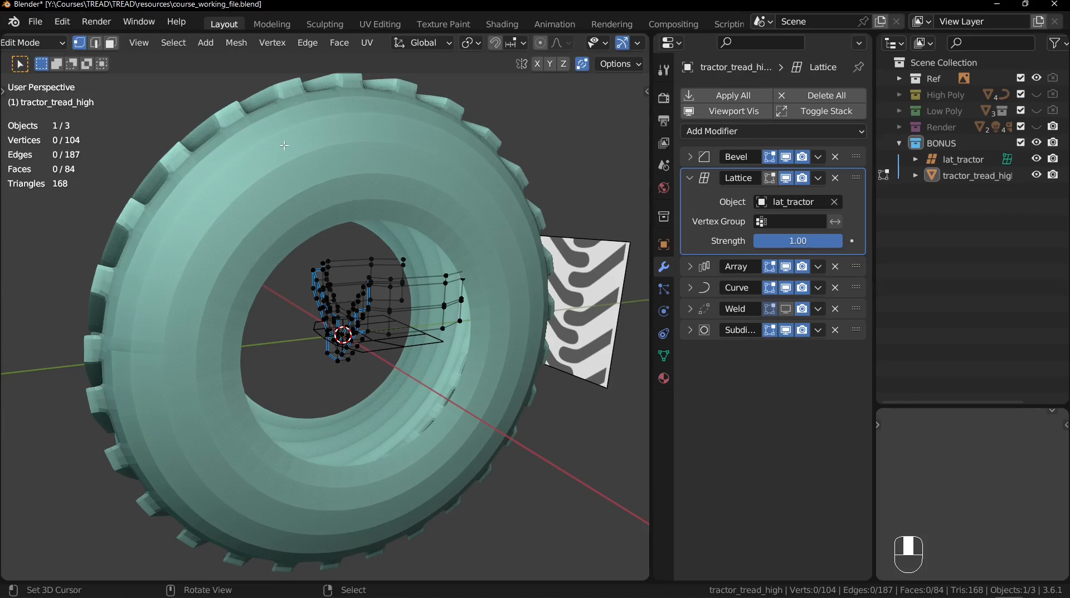
# Step: Add a loop cut on one sidewall close to the bulge loop and bevel it into a narrow vertical strip
pyautogui.moveTo(386, 312)
pyautogui.keyDown('shift'); pyautogui.mouseDown(button='middle')
pyautogui.moveTo(397, 278)
pyautogui.moveTo(386, 299)
pyautogui.mouseUp(button='middle'); pyautogui.keyUp('shift')
pyautogui.hotkey('ctrl', 'r')
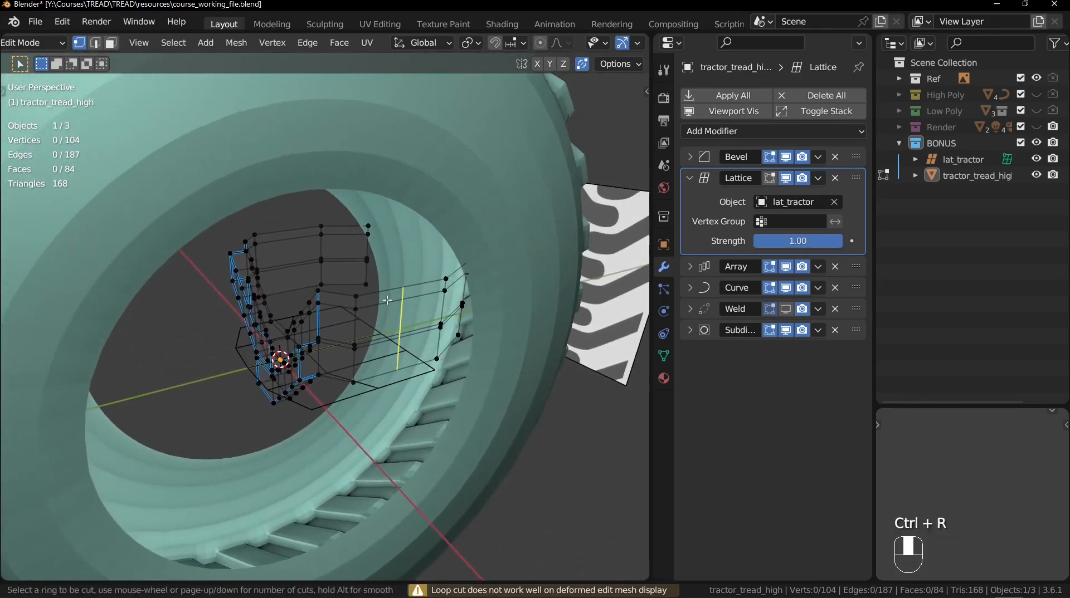
pyautogui.click(386, 299)
pyautogui.moveTo(386, 299); pyautogui.dragTo(359, 301)
pyautogui.hotkey('ctrl', 'b')
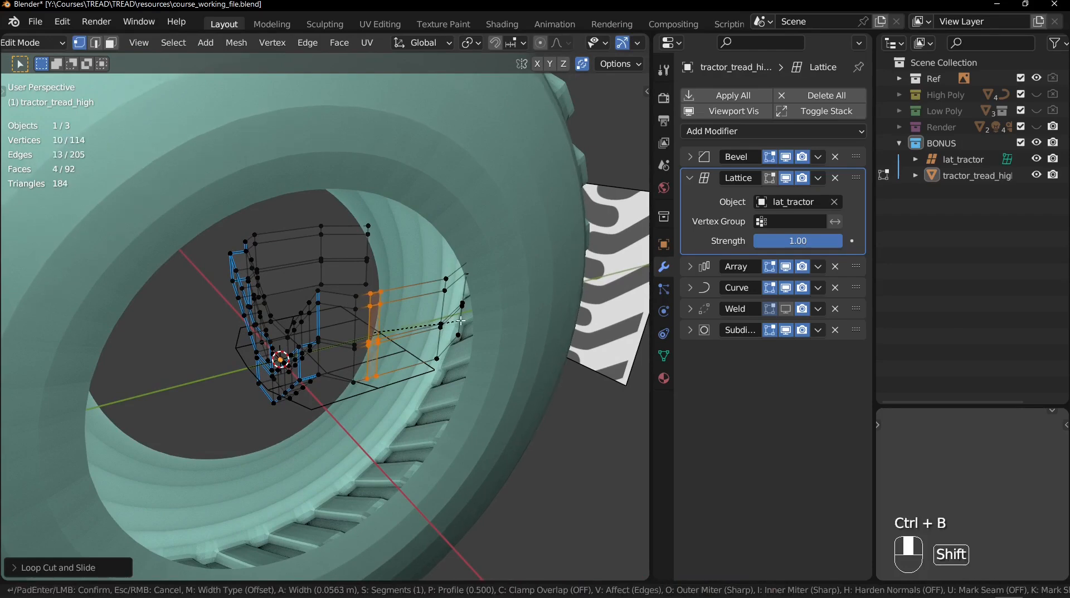
pyautogui.keyDown('shift'); pyautogui.click(504, 321); pyautogui.keyUp('shift')
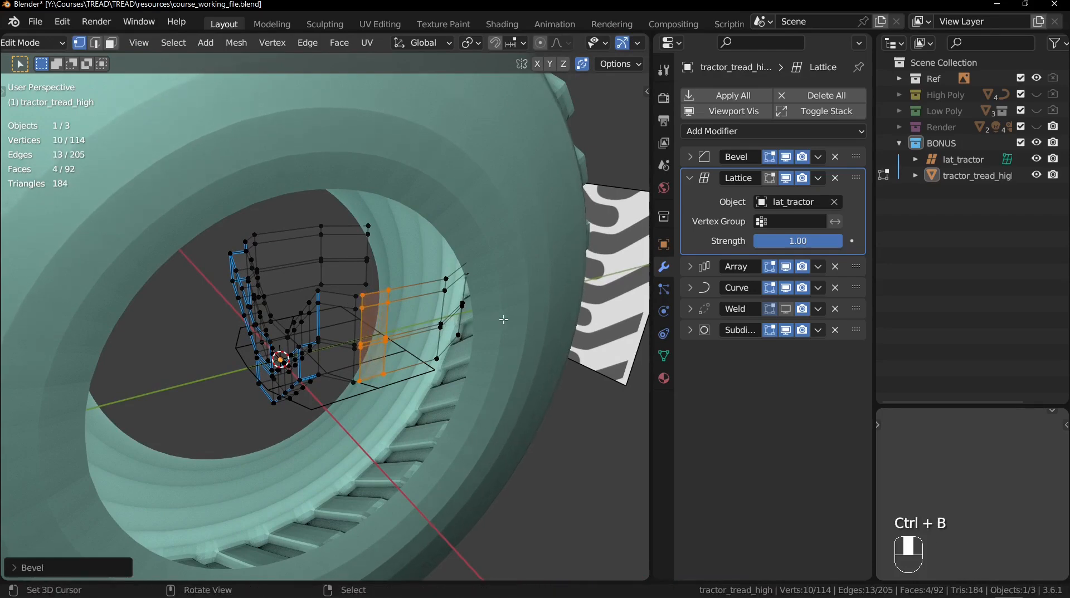
# Step: Extrude the beveled strip slightly along its normal to form a raised ring around the sidewall
pyautogui.press('e')
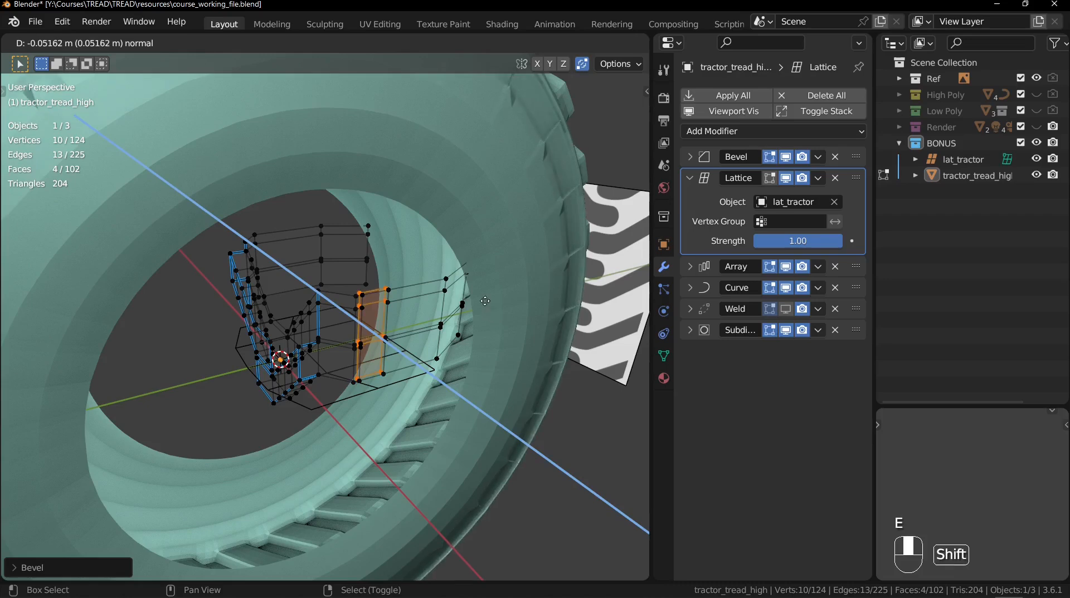
pyautogui.keyDown('shift'); pyautogui.click(453, 241); pyautogui.keyUp('shift')
pyautogui.keyDown('ctrl'); pyautogui.moveTo(440, 206); pyautogui.dragTo(424, 257, button='middle'); pyautogui.keyUp('ctrl')
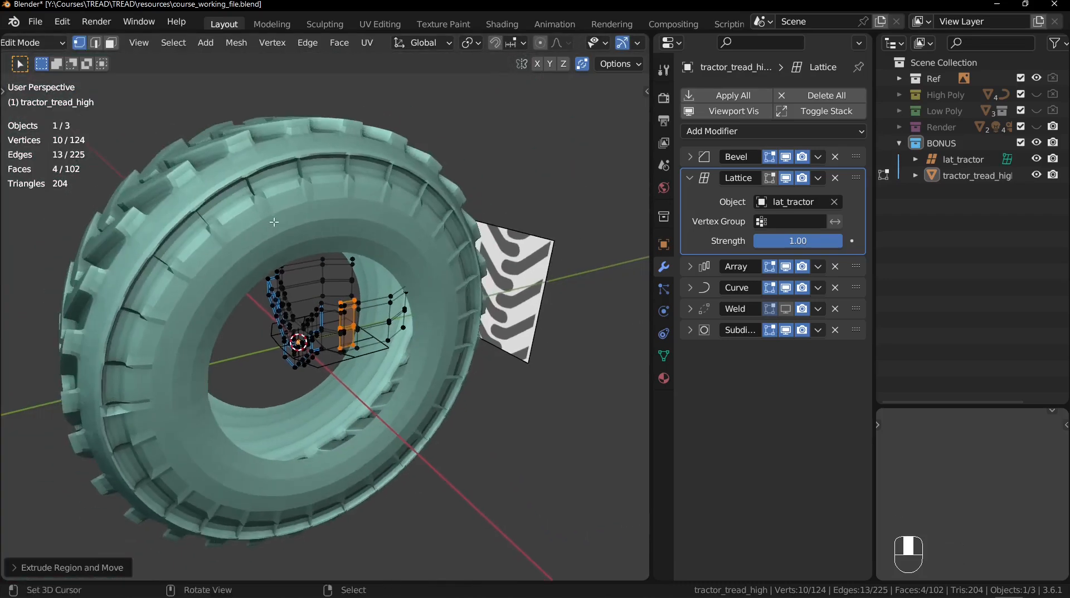
# Step: Delete the two end-cap faces of the extruded strip so the ring stays continuous between arrayed segments
pyautogui.keyDown('ctrl'); pyautogui.moveTo(423, 321); pyautogui.dragTo(367, 297, button='middle'); pyautogui.keyUp('ctrl')
pyautogui.press('3')
pyautogui.click(388, 276)
pyautogui.keyDown('shift'); pyautogui.click(347, 273); pyautogui.keyUp('shift')
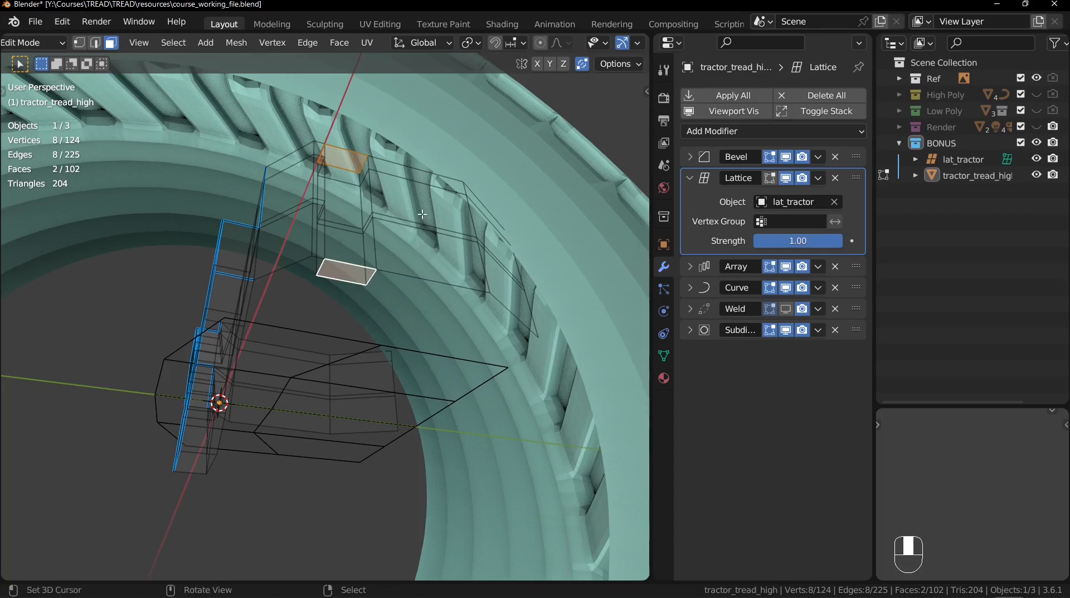
pyautogui.press('x')
pyautogui.click(430, 252)
pyautogui.keyDown('ctrl'); pyautogui.moveTo(429, 254); pyautogui.dragTo(471, 356, button='middle'); pyautogui.keyUp('ctrl')
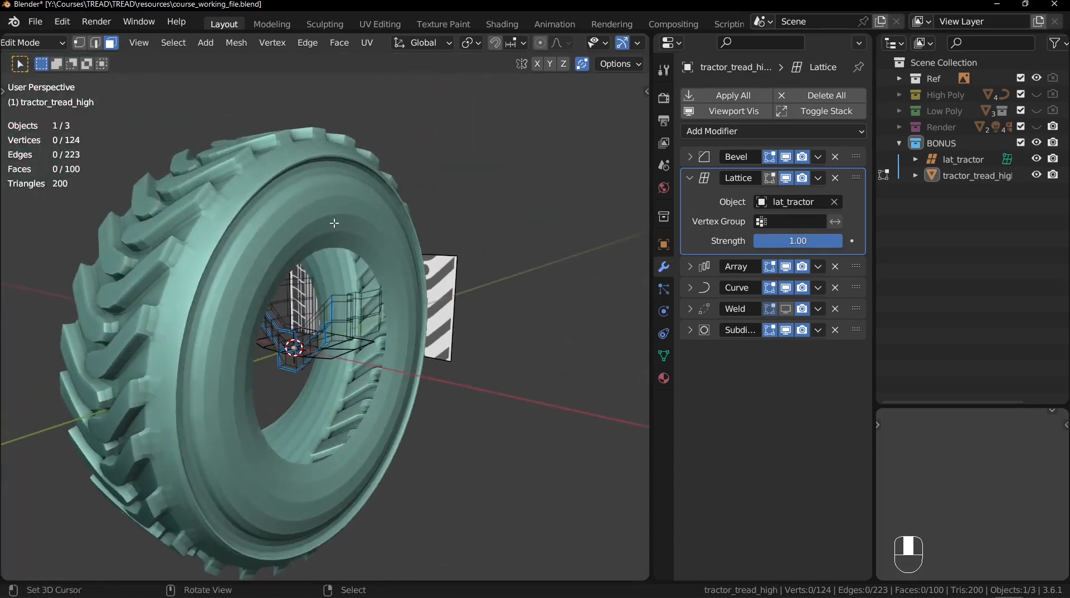
# Step: Try sliding the vertical edge loop beside the sidewall's raised ring along its neighbouring edges by a factor of about 0.42
pyautogui.moveTo(394, 291); pyautogui.dragTo(390, 324, button='middle')
pyautogui.press('2')
pyautogui.keyDown('alt'); pyautogui.click(299, 337); pyautogui.keyUp('alt')
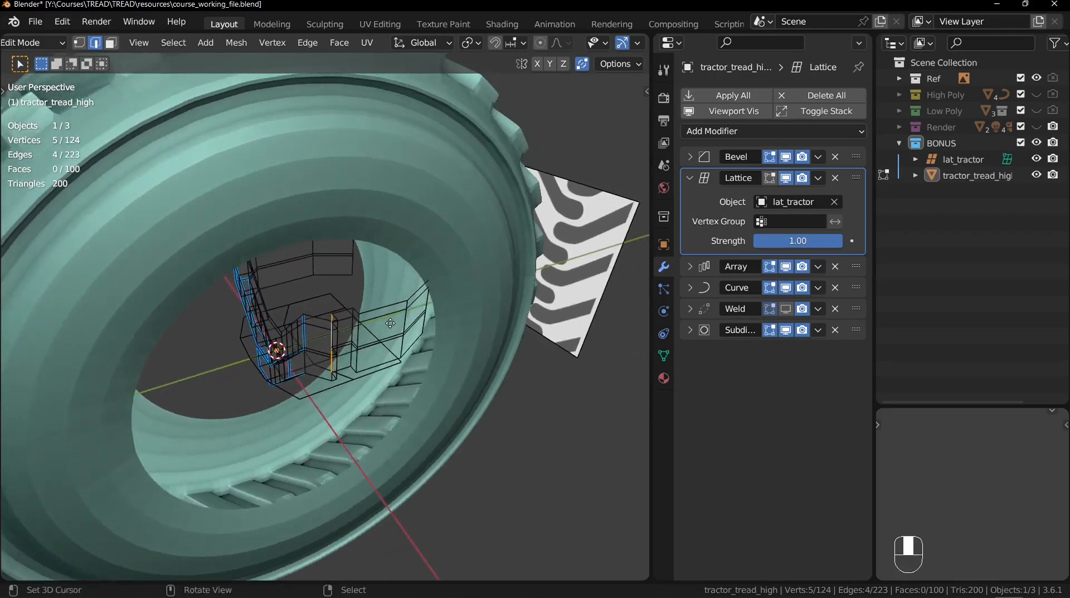
pyautogui.press('g')
pyautogui.press('g')
pyautogui.press('shift')
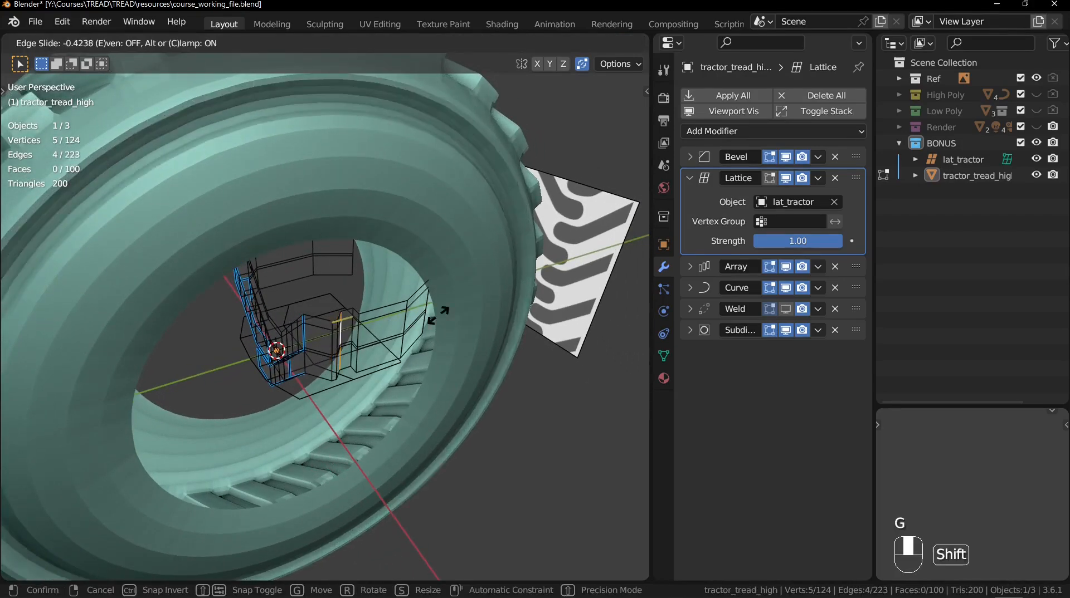
pyautogui.click(436, 316)
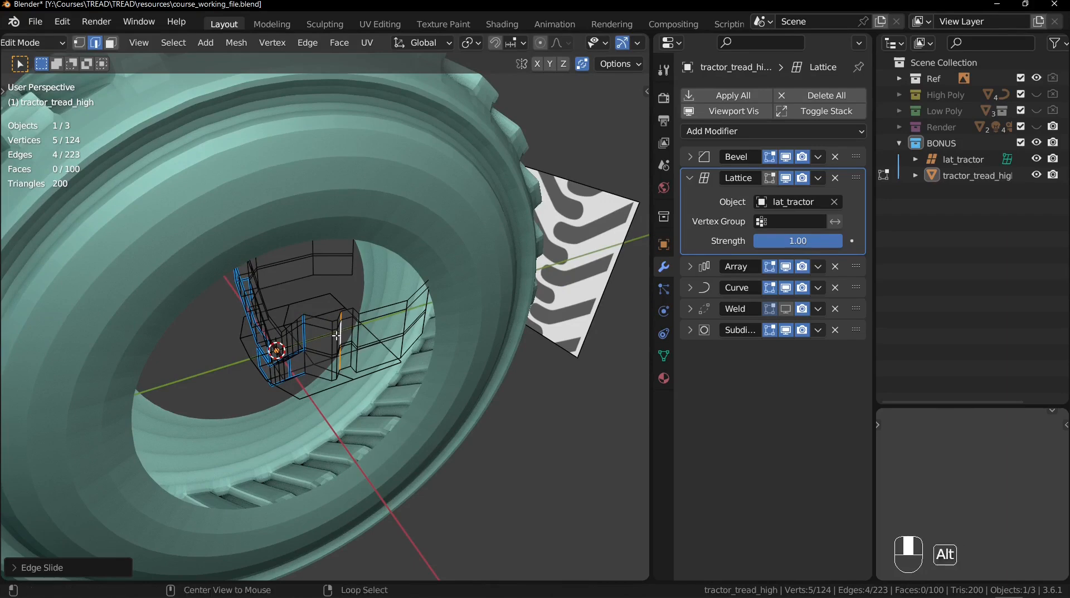
# Step: Try adding the raised ring's remaining loops to the selection and moving them horizontally, with the Z axis locked
pyautogui.keyDown('alt'); pyautogui.keyDown('shift'); pyautogui.click(354, 326); pyautogui.keyUp('shift'); pyautogui.keyUp('alt')
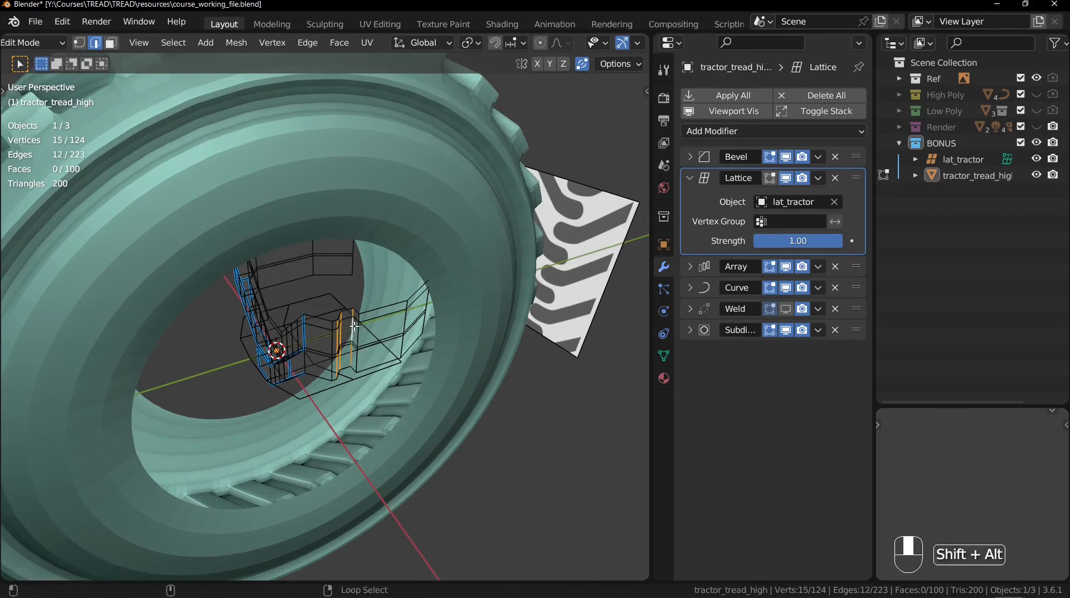
pyautogui.press('g')
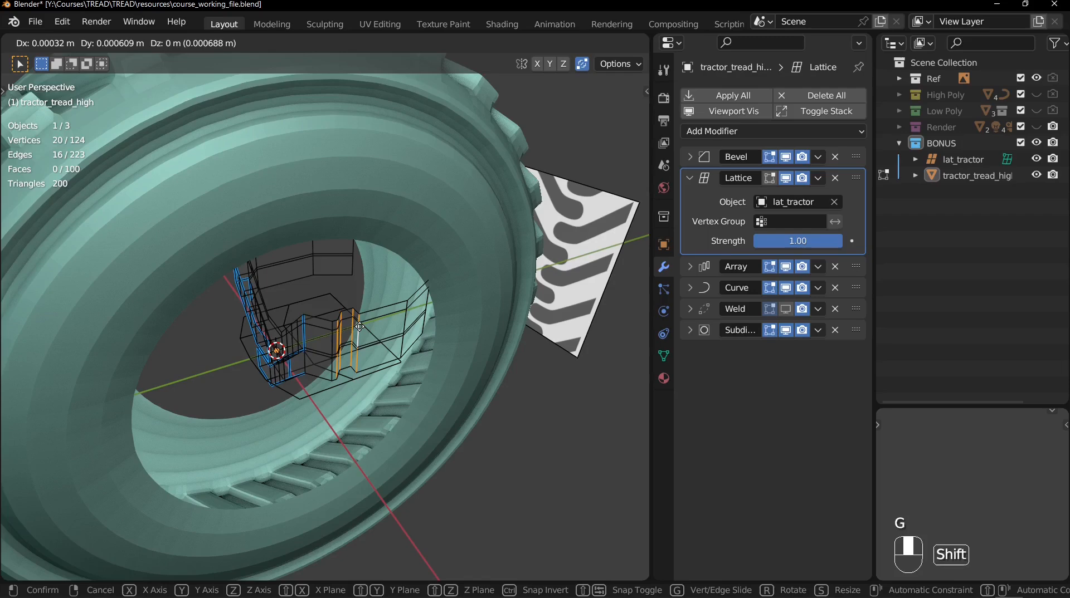
pyautogui.hotkey('shift', 'z')
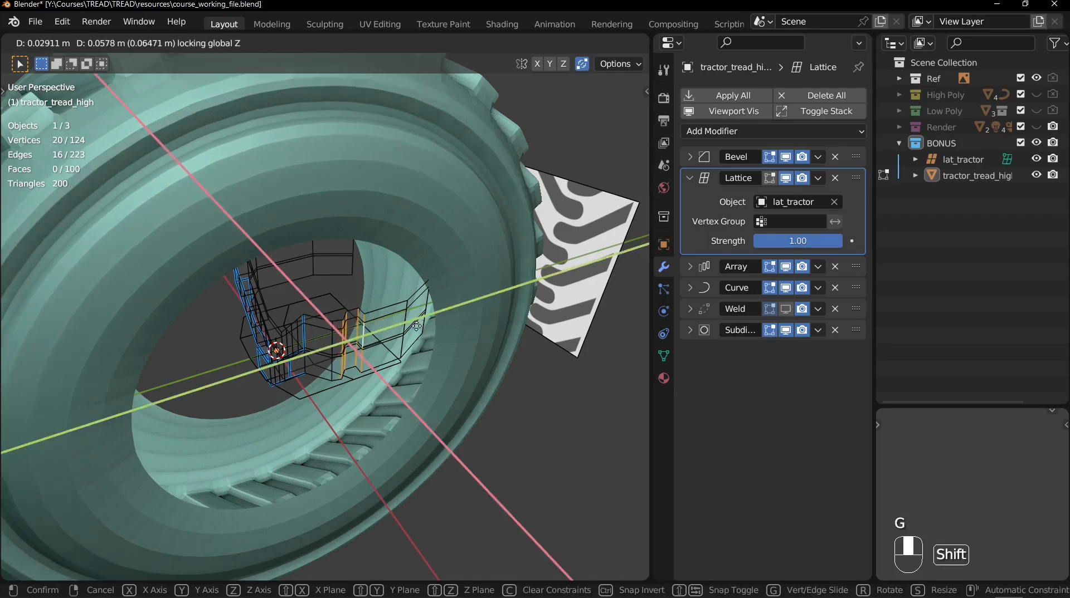
pyautogui.click(521, 317)
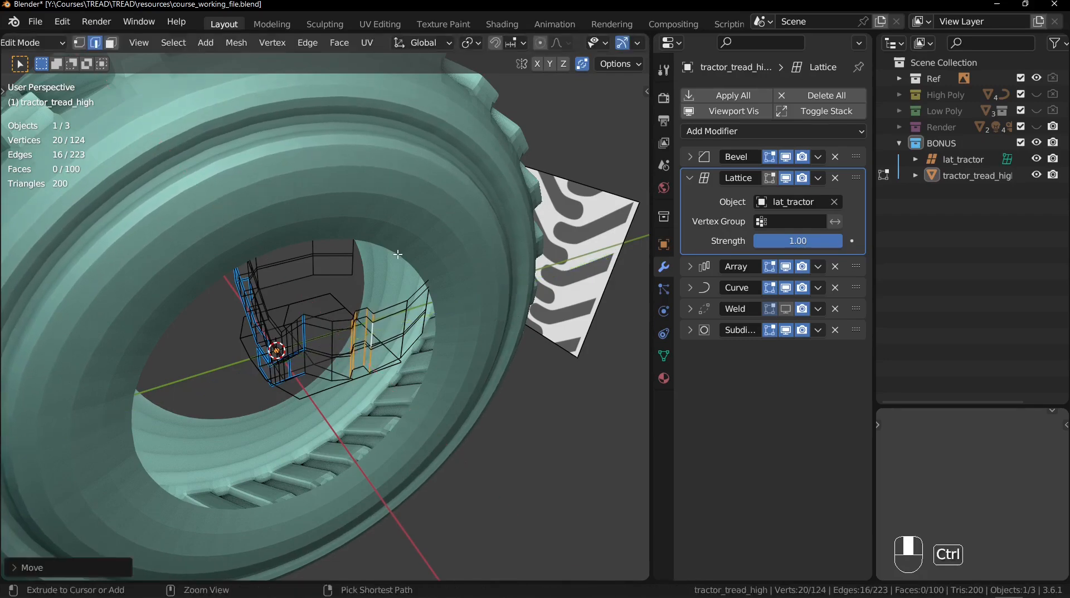
# Step: Examine the sidewall ring around the tire and its selected edges' data, with overlays hidden and shown
pyautogui.moveTo(522, 317); pyautogui.dragTo(428, 257, button='middle')
pyautogui.keyDown('ctrl'); pyautogui.moveTo(427, 257); pyautogui.dragTo(440, 285, button='middle'); pyautogui.keyUp('ctrl')
pyautogui.press('n')
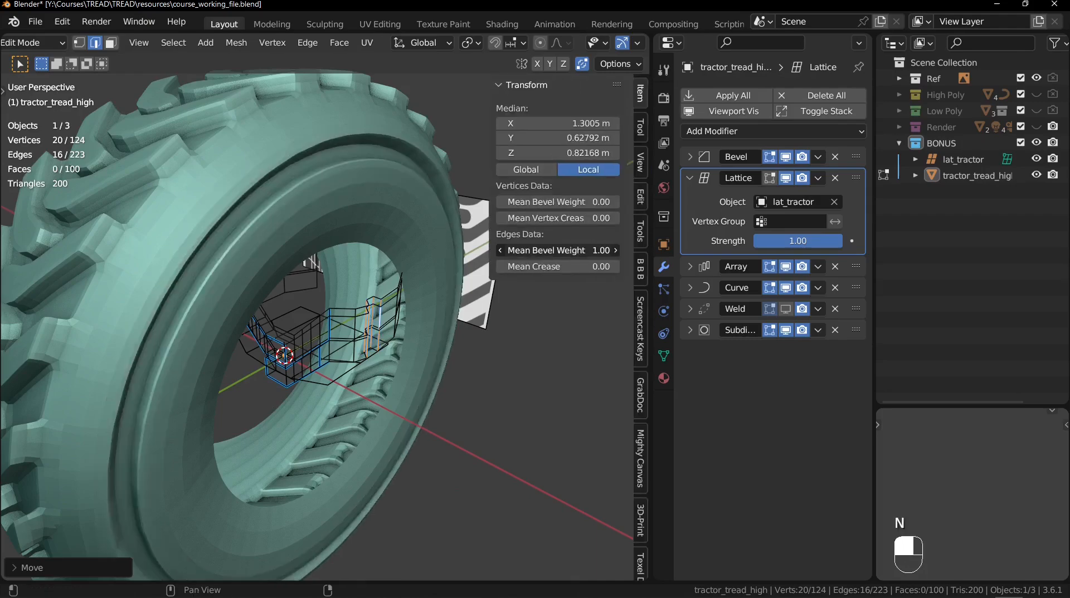
pyautogui.moveTo(385, 329); pyautogui.dragTo(242, 319, button='middle')
pyautogui.moveTo(242, 319); pyautogui.dragTo(347, 259, button='middle')
pyautogui.hotkey('shift', 'alt', 'z')
pyautogui.moveTo(346, 260)
pyautogui.mouseDown(button='middle')
pyautogui.moveTo(337, 258)
pyautogui.moveTo(353, 263)
pyautogui.mouseUp(button='middle')
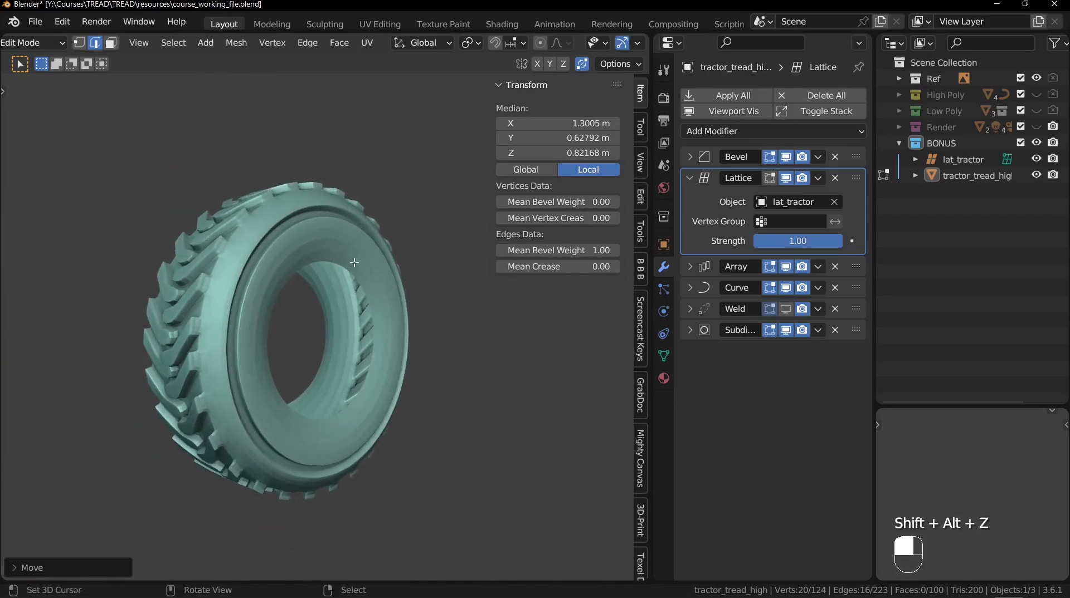
pyautogui.moveTo(382, 316); pyautogui.dragTo(341, 366, button='middle')
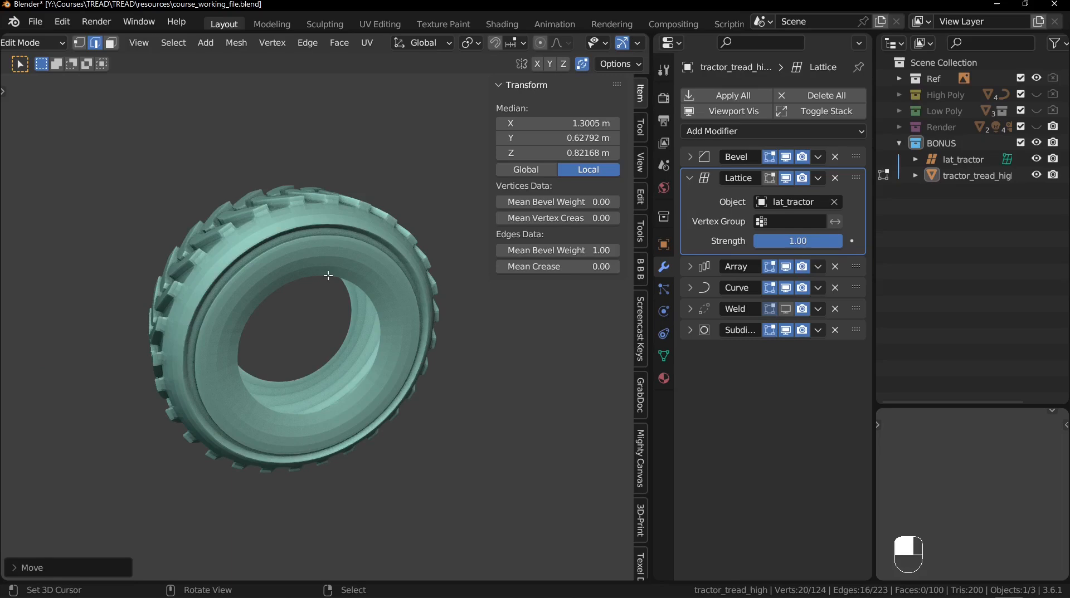
pyautogui.hotkey('shift', 'alt', 'z')
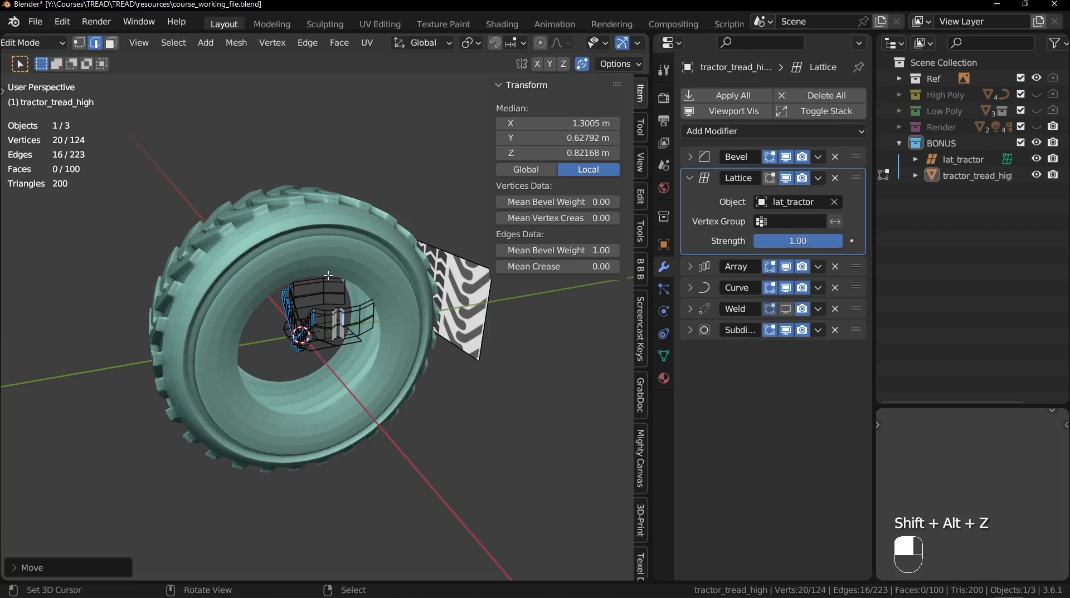
# Step: Undo the loop adjustments and the whole raised ring on the sidewall, back to the plain rounded sidewalls
pyautogui.hotkey('ctrl', 'z')
pyautogui.hotkey('ctrl', 'z')
pyautogui.hotkey('ctrl', 'z')
pyautogui.hotkey('ctrl', 'z')
pyautogui.hotkey('ctrl', 'z')
pyautogui.hotkey('ctrl', 'z')
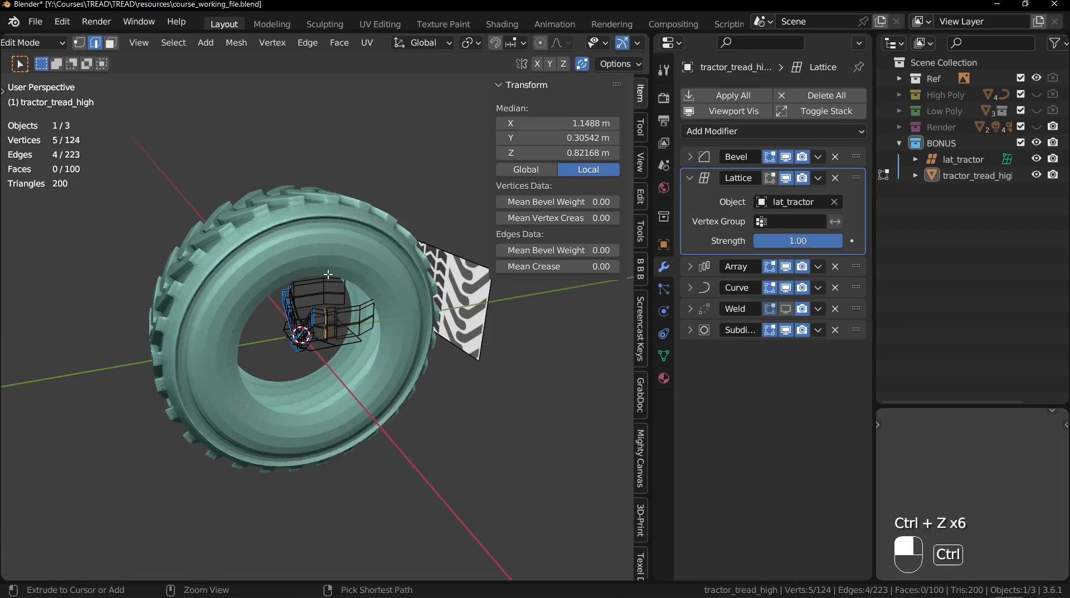
pyautogui.hotkey('ctrl', 'z')
pyautogui.hotkey('ctrl', 'z')
pyautogui.hotkey('ctrl', 'z')
pyautogui.hotkey('ctrl', 'z')
pyautogui.hotkey('ctrl', 'z')
pyautogui.hotkey('ctrl', 'z')
pyautogui.hotkey('ctrl', 'z')
pyautogui.hotkey('ctrl', 'z')
pyautogui.hotkey('ctrl', 'z')
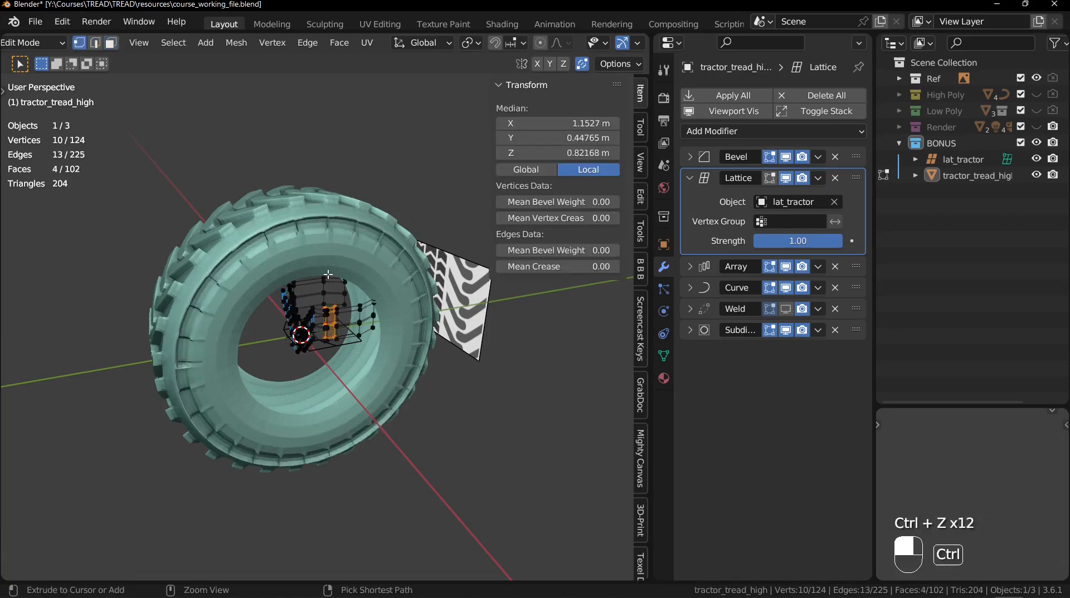
pyautogui.moveTo(328, 275); pyautogui.dragTo(417, 307, button='middle')
pyautogui.press('Tab')
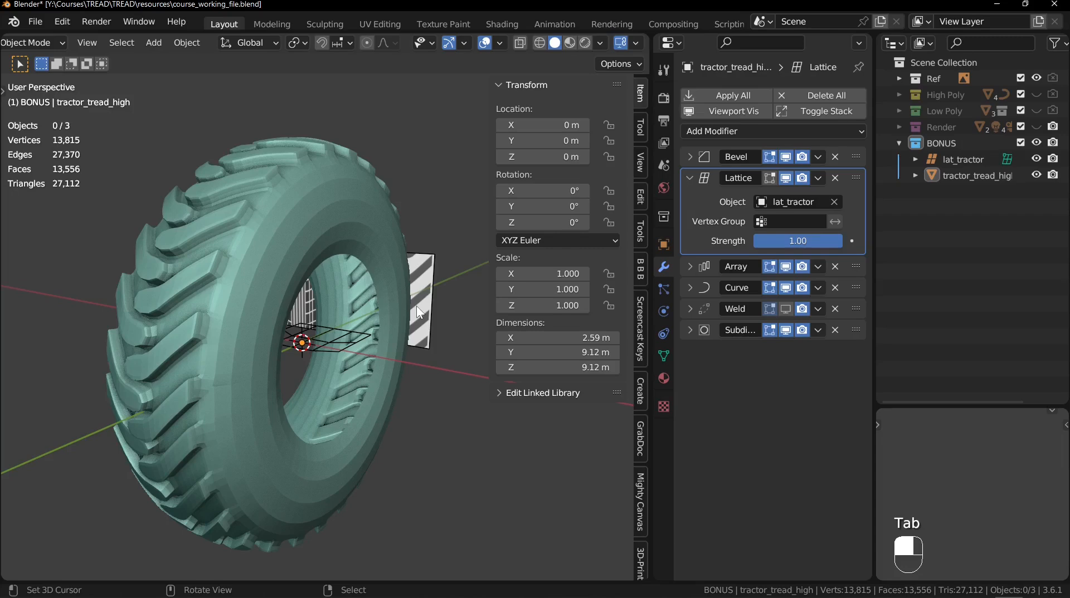
pyautogui.hotkey('ctrl', 'z')
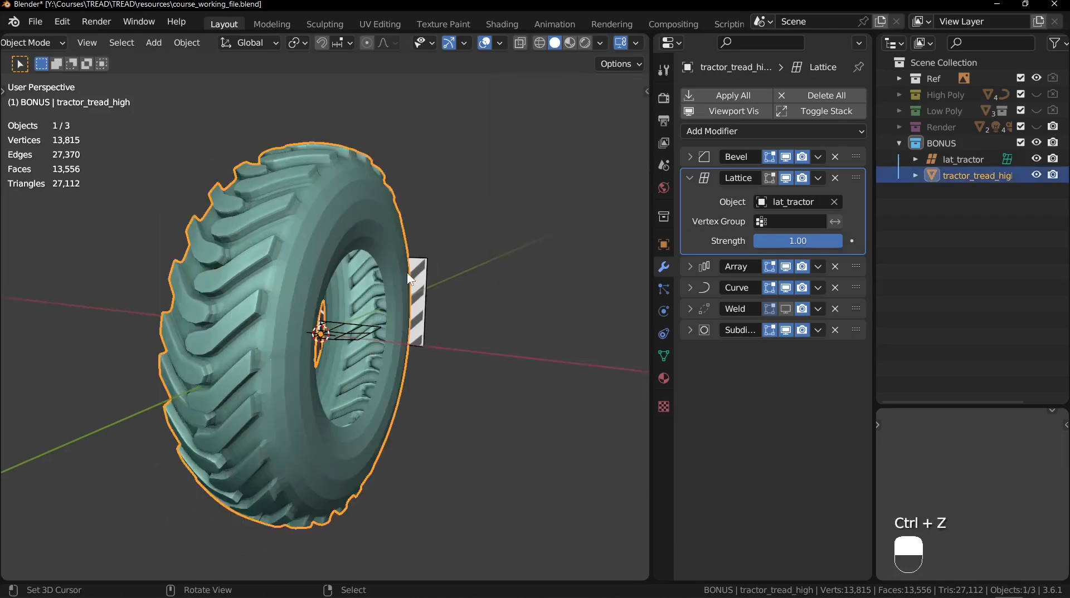
# Step: Scale the paired sidewall edge loops to about 0.95 along X, comparing the shape with and without the change
pyautogui.press('Tab')
pyautogui.keyDown('ctrl'); pyautogui.moveTo(409, 277); pyautogui.dragTo(500, 274, button='middle'); pyautogui.keyUp('ctrl')
pyautogui.keyDown('alt'); pyautogui.keyDown('shift'); pyautogui.click(330, 272); pyautogui.keyUp('shift'); pyautogui.keyUp('alt')
pyautogui.press('s')
pyautogui.press('x')
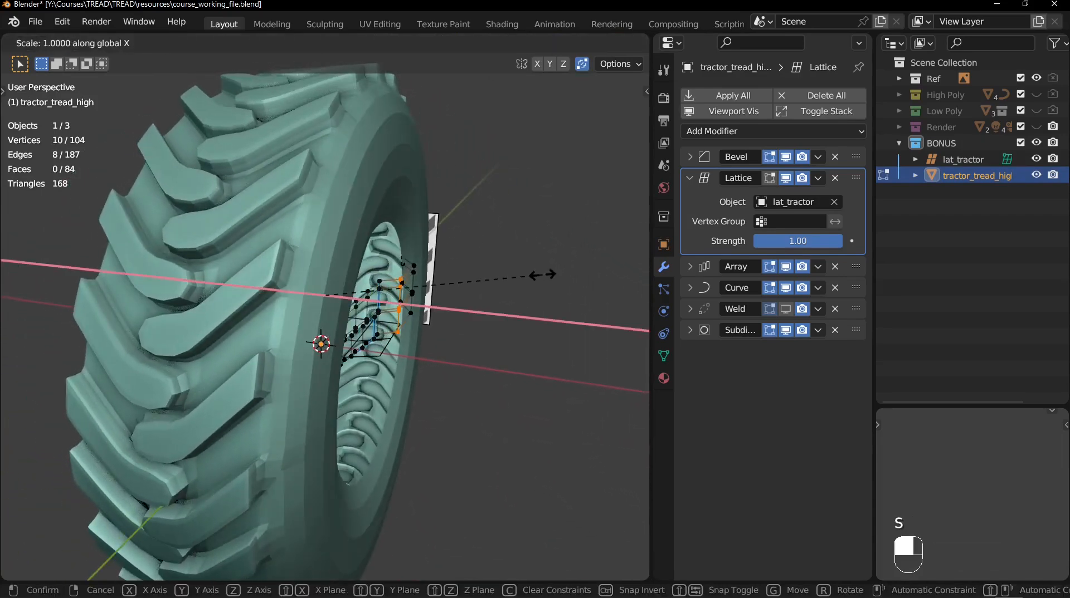
pyautogui.press('shift')
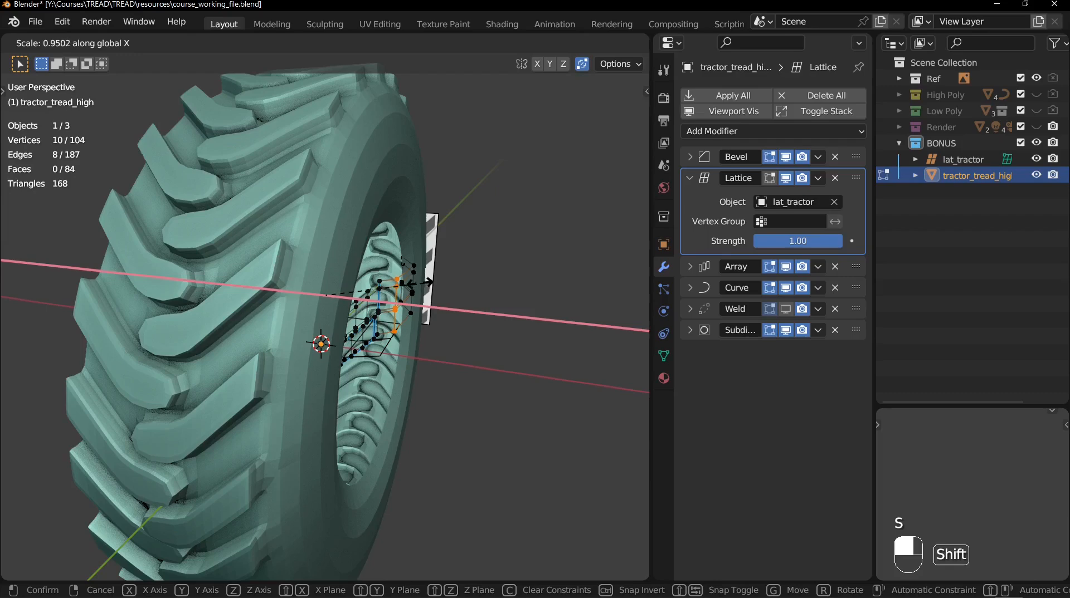
pyautogui.click(411, 269)
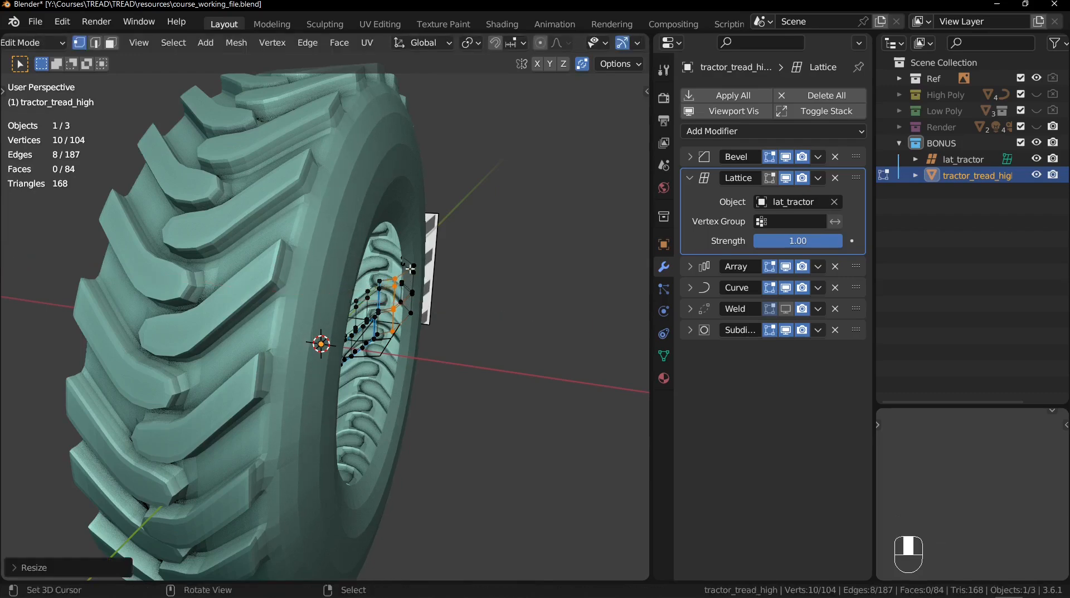
pyautogui.moveTo(411, 269); pyautogui.dragTo(435, 251, button='middle')
pyautogui.hotkey('ctrl', 'z')
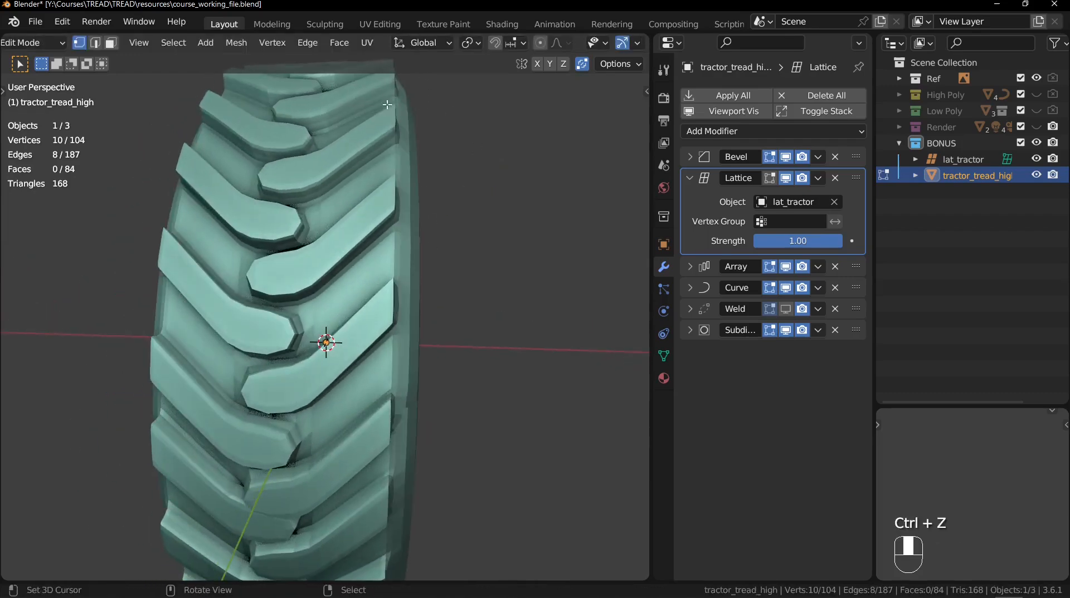
pyautogui.hotkey('shift', 'ctrl', 'z')
pyautogui.moveTo(490, 149); pyautogui.dragTo(486, 226, button='middle')
# Step: Clear the selection and inspect the tread lugs and shoulders from several angles in Object Mode
pyautogui.hotkey('alt', 'a')
pyautogui.press('Tab')
pyautogui.hotkey('alt', 'a')
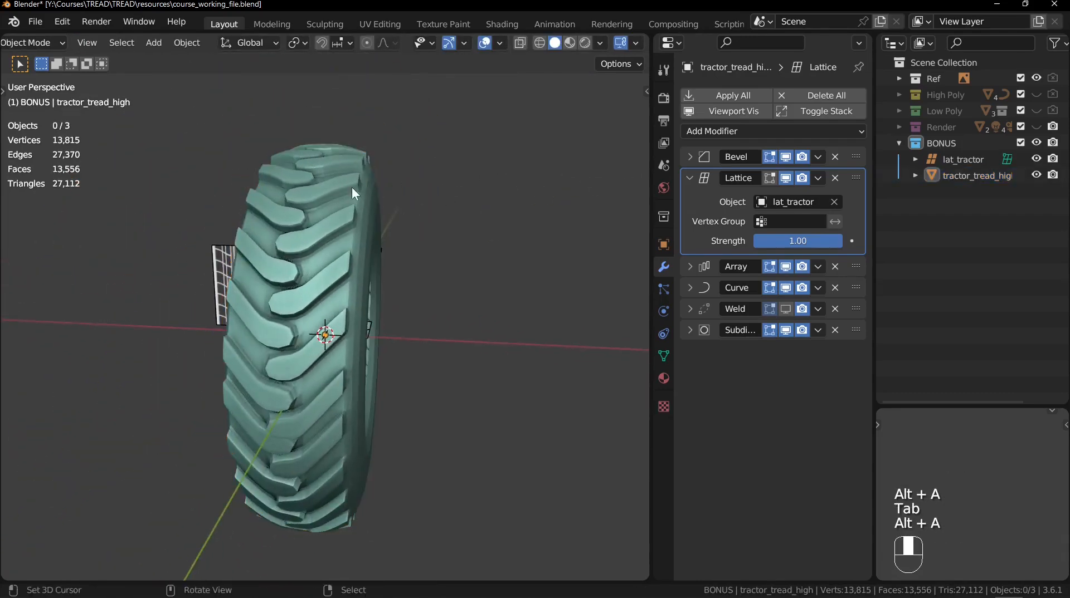
pyautogui.moveTo(359, 213); pyautogui.dragTo(373, 159, button='middle')
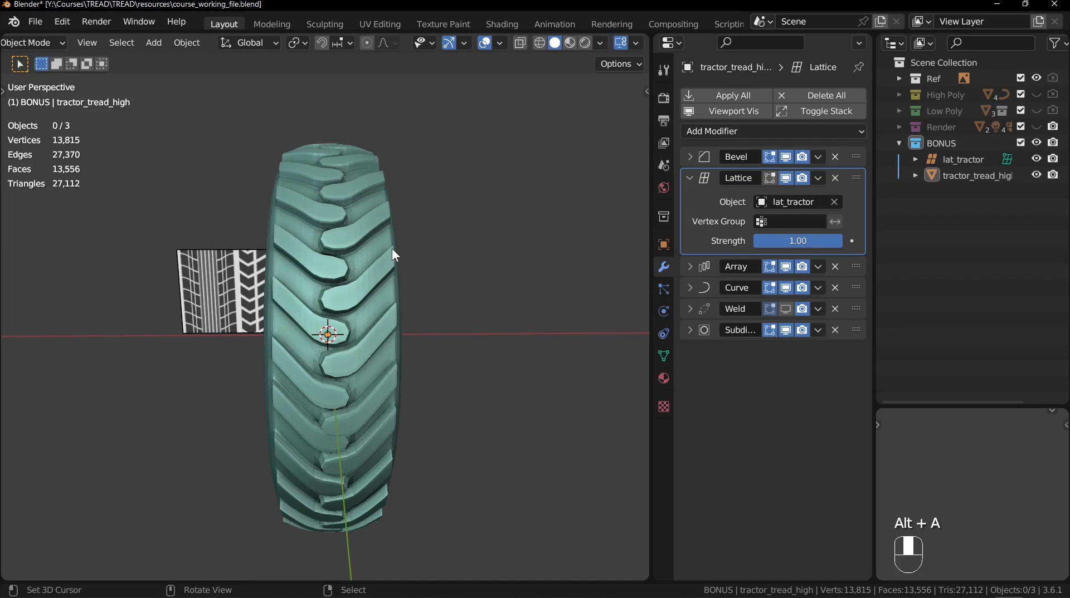
pyautogui.keyDown('ctrl'); pyautogui.moveTo(392, 254); pyautogui.dragTo(376, 161, button='middle'); pyautogui.keyUp('ctrl')
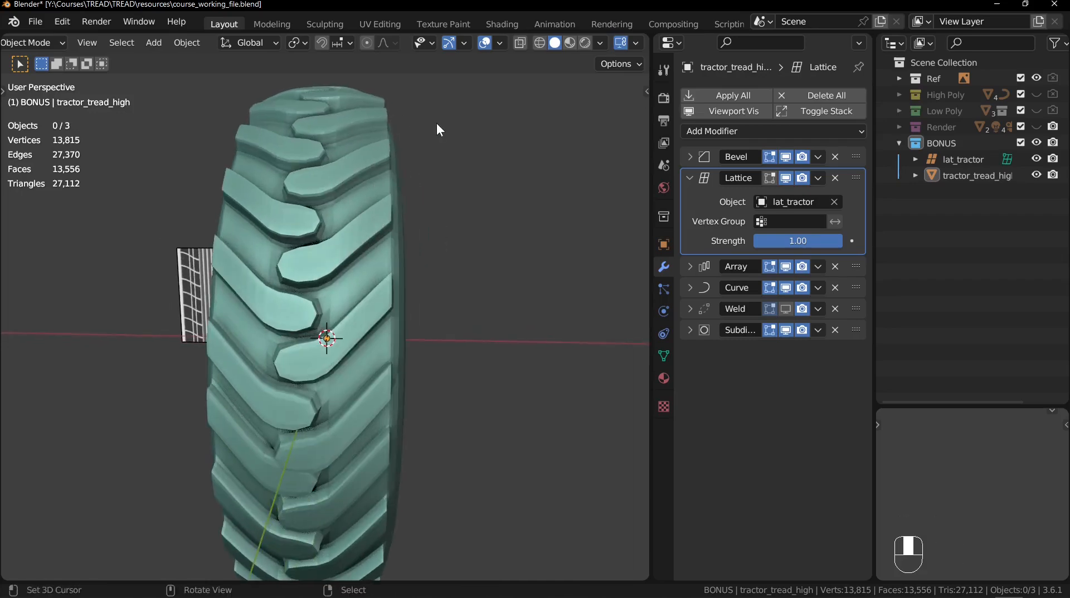
pyautogui.moveTo(436, 130); pyautogui.dragTo(336, 169, button='middle')
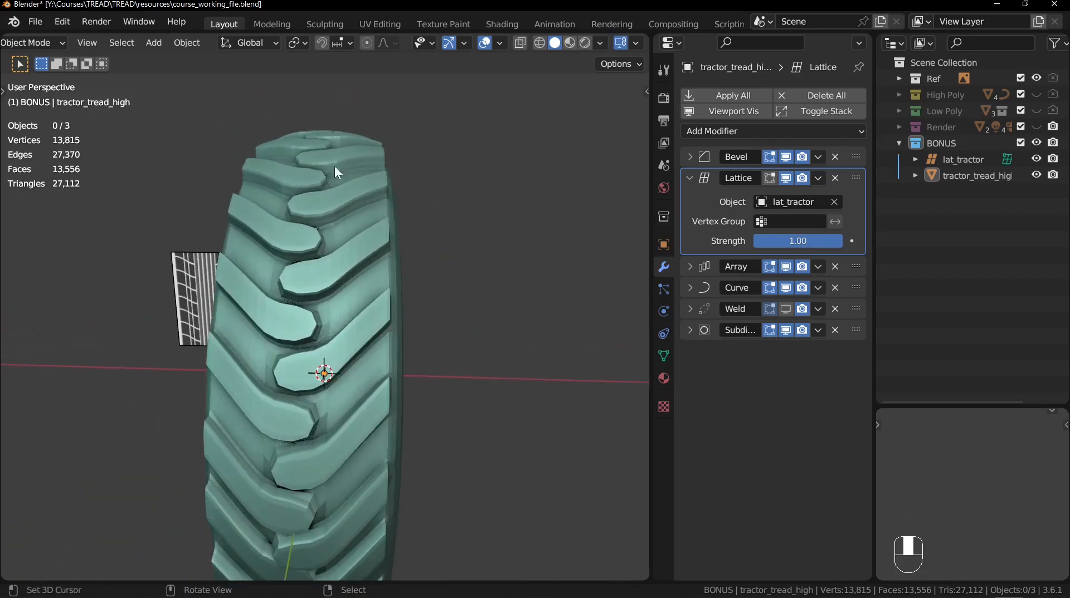
pyautogui.moveTo(559, 167); pyautogui.dragTo(421, 255, button='middle')
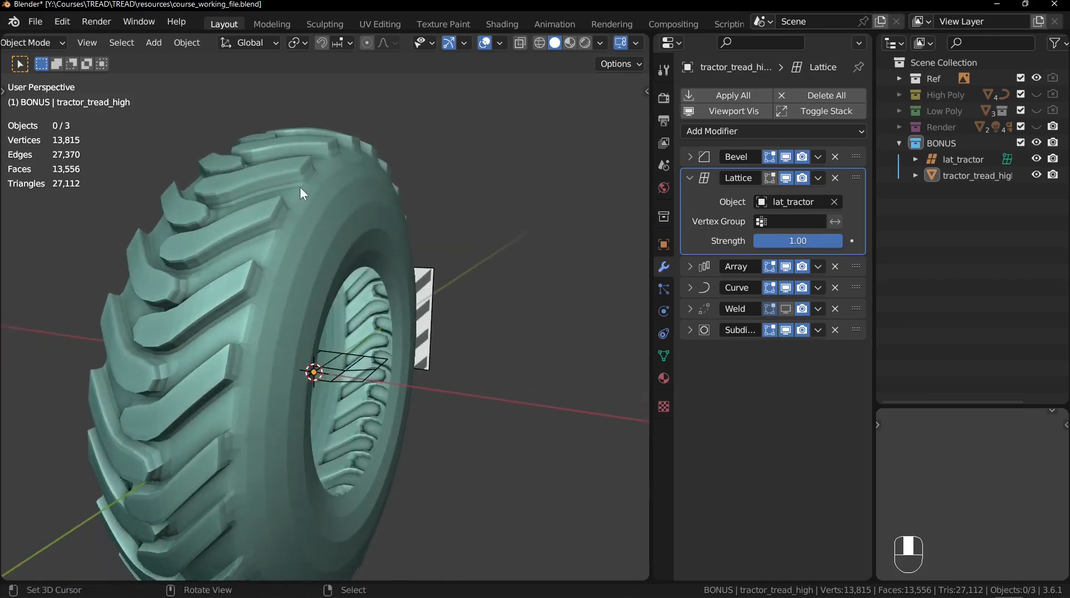
pyautogui.moveTo(300, 186)
pyautogui.keyDown('ctrl'); pyautogui.mouseDown(button='middle')
pyautogui.moveTo(293, 169)
pyautogui.moveTo(317, 174)
pyautogui.mouseUp(button='middle'); pyautogui.keyUp('ctrl')
pyautogui.keyDown('shift'); pyautogui.moveTo(317, 173); pyautogui.dragTo(336, 225, button='middle'); pyautogui.keyUp('shift')
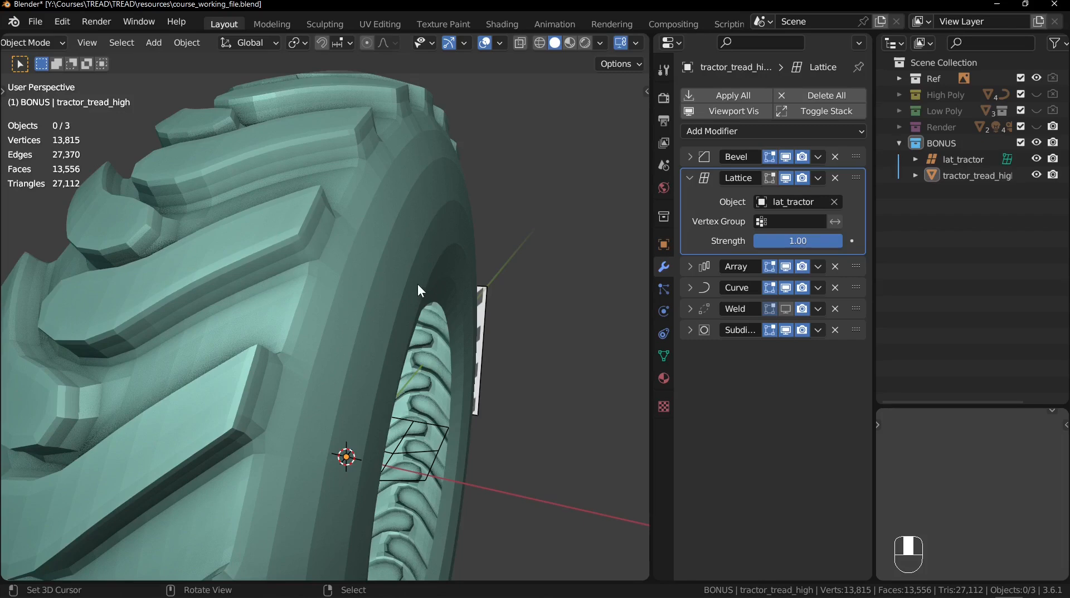
# Step: Turn off the Curve modifier's Edit Mode display on the tread mesh so the segment can be edited unwrapped
pyautogui.press('Tab')
pyautogui.moveTo(418, 284); pyautogui.dragTo(440, 281, button='middle')
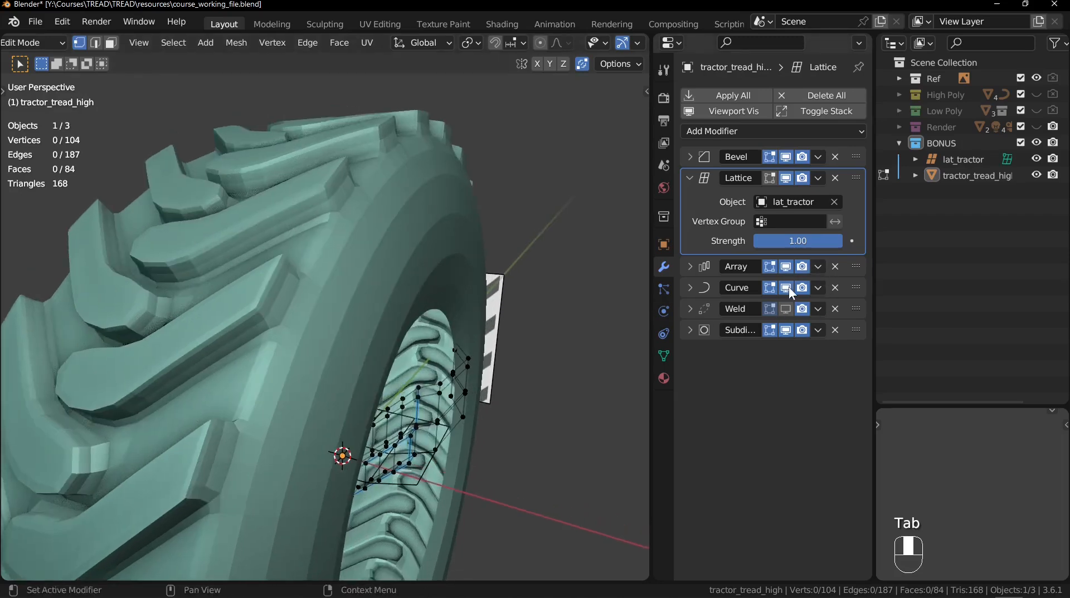
pyautogui.click(770, 287)
pyautogui.keyDown('shift'); pyautogui.moveTo(429, 357); pyautogui.dragTo(425, 229, button='middle'); pyautogui.keyUp('shift')
pyautogui.keyDown('ctrl'); pyautogui.moveTo(424, 228); pyautogui.dragTo(367, 299, button='middle'); pyautogui.keyUp('ctrl')
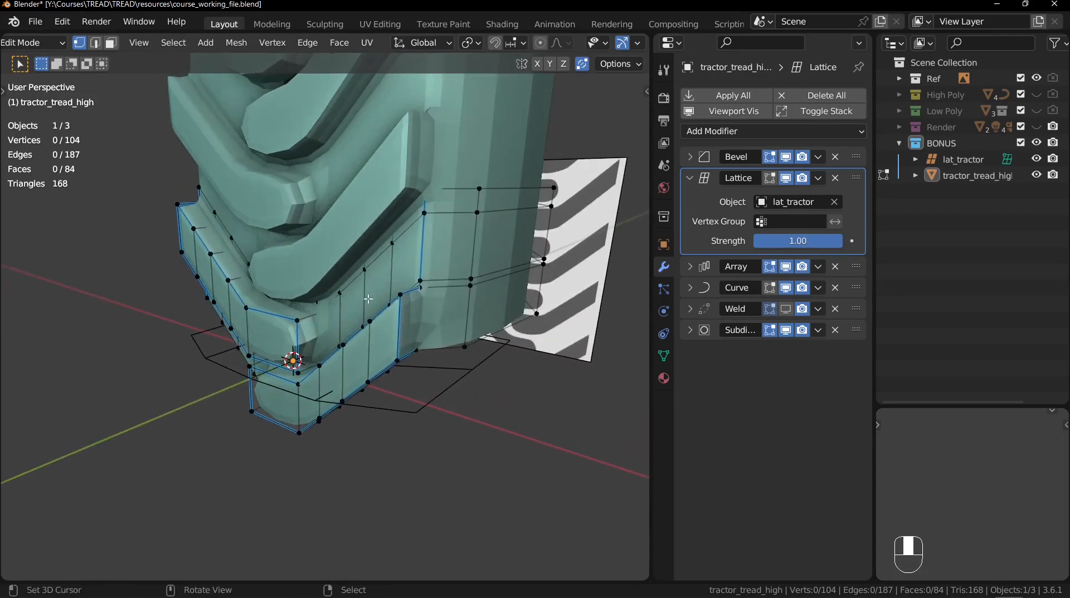
# Step: Select the vertical outer end edges of both tread lugs and move them slightly inward along global Y
pyautogui.press('2')
pyautogui.click(399, 313)
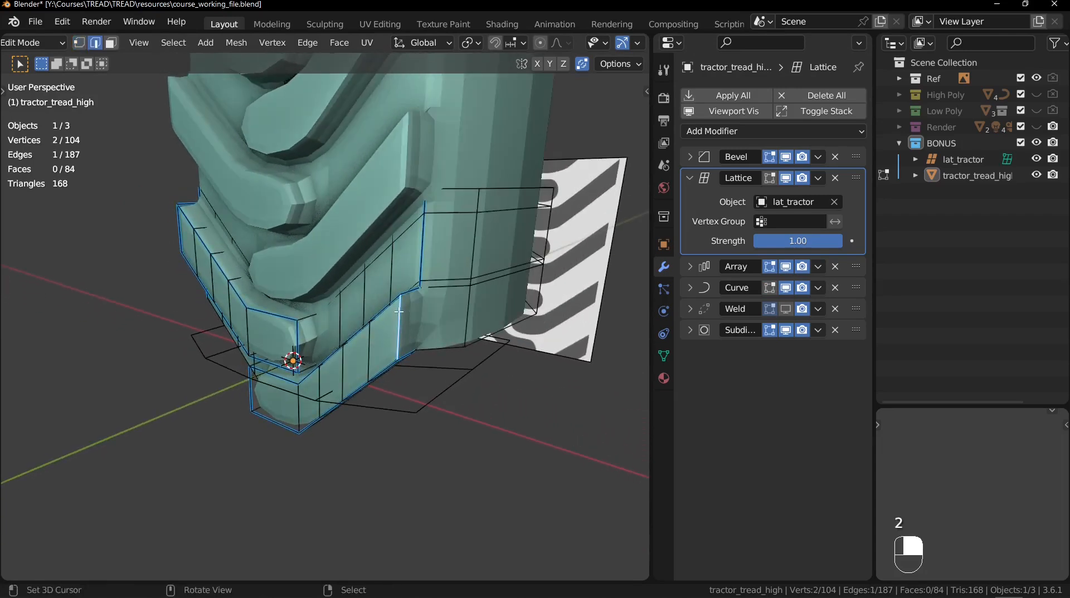
pyautogui.keyDown('shift'); pyautogui.click(205, 230); pyautogui.keyUp('shift')
pyautogui.keyDown('ctrl'); pyautogui.moveTo(315, 223); pyautogui.dragTo(332, 220, button='middle'); pyautogui.keyUp('ctrl')
pyautogui.keyDown('shift'); pyautogui.moveTo(332, 220); pyautogui.dragTo(346, 251, button='middle'); pyautogui.keyUp('shift')
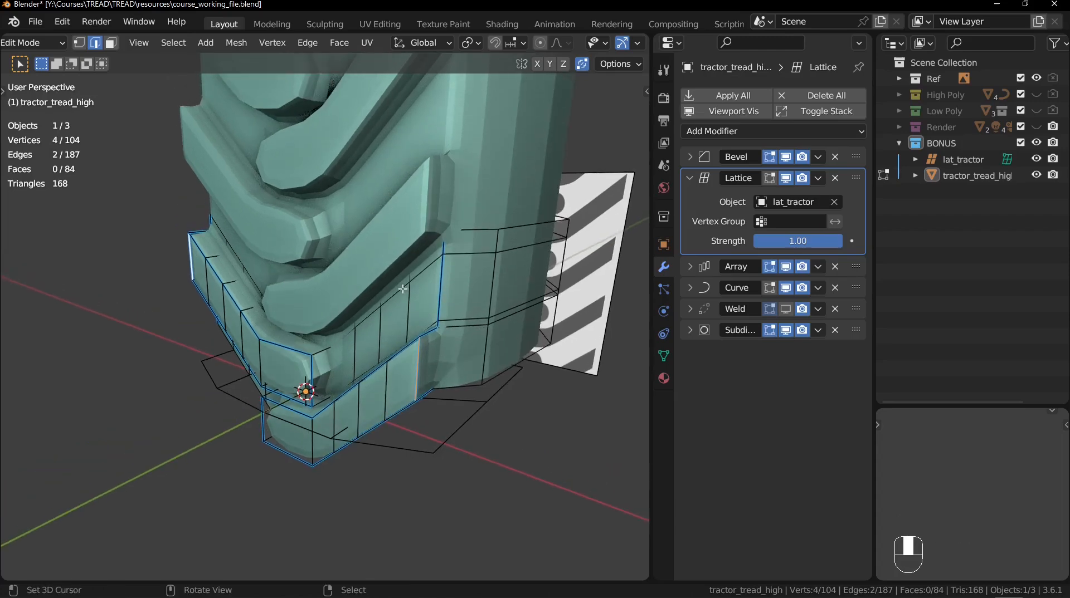
pyautogui.press('g')
pyautogui.press('y')
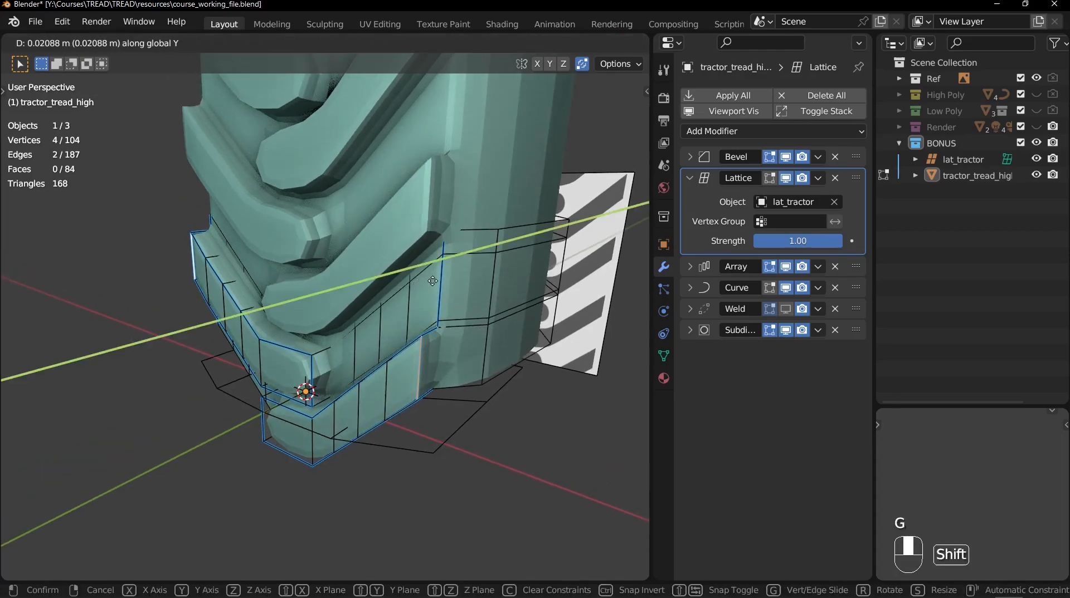
pyautogui.click(435, 405)
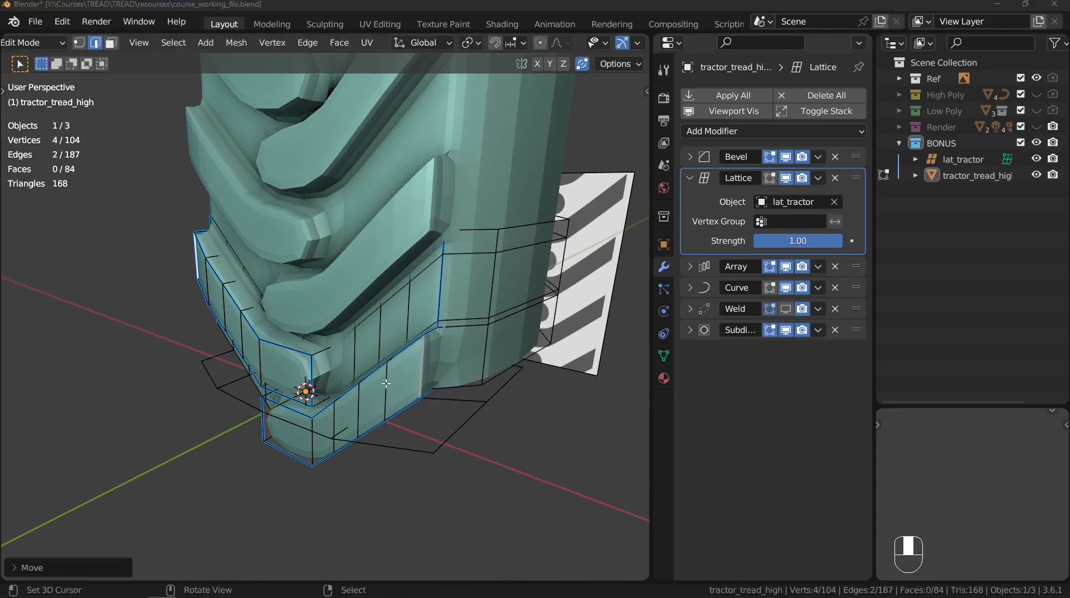
# Step: Select the tread's front vertices one column in from each outer end in top view and move them slightly inward along global Y
pyautogui.moveTo(385, 384); pyautogui.dragTo(454, 224, button='middle')
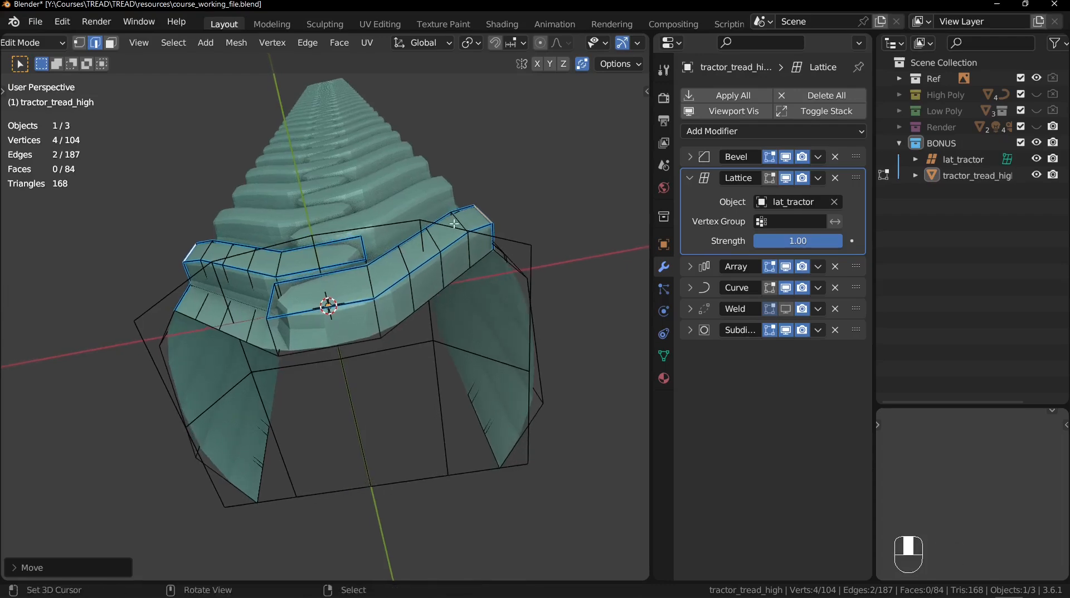
pyautogui.moveTo(580, 262); pyautogui.dragTo(481, 397, button='middle')
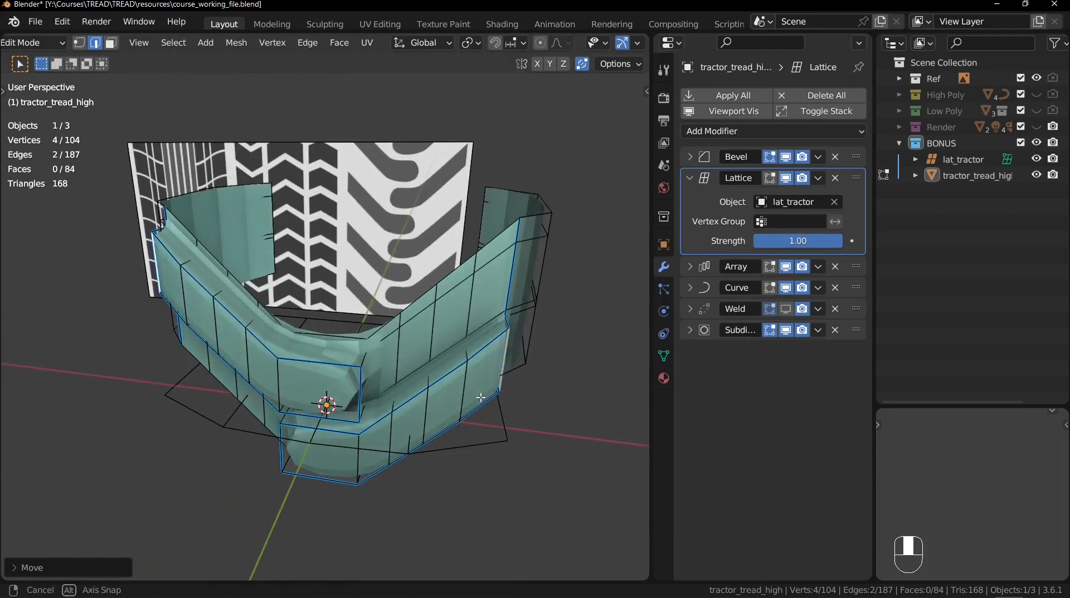
pyautogui.press('KP_7')
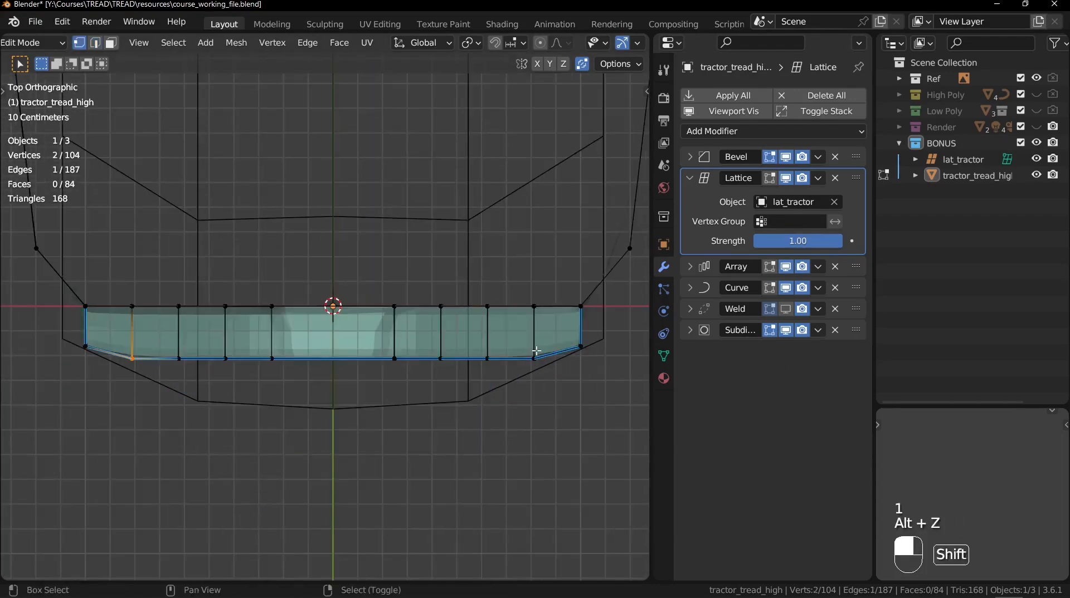
pyautogui.keyDown('shift'); pyautogui.moveTo(517, 341); pyautogui.dragTo(561, 380); pyautogui.keyUp('shift')
pyautogui.hotkey('alt', 'z')
pyautogui.press('g')
pyautogui.press('y')
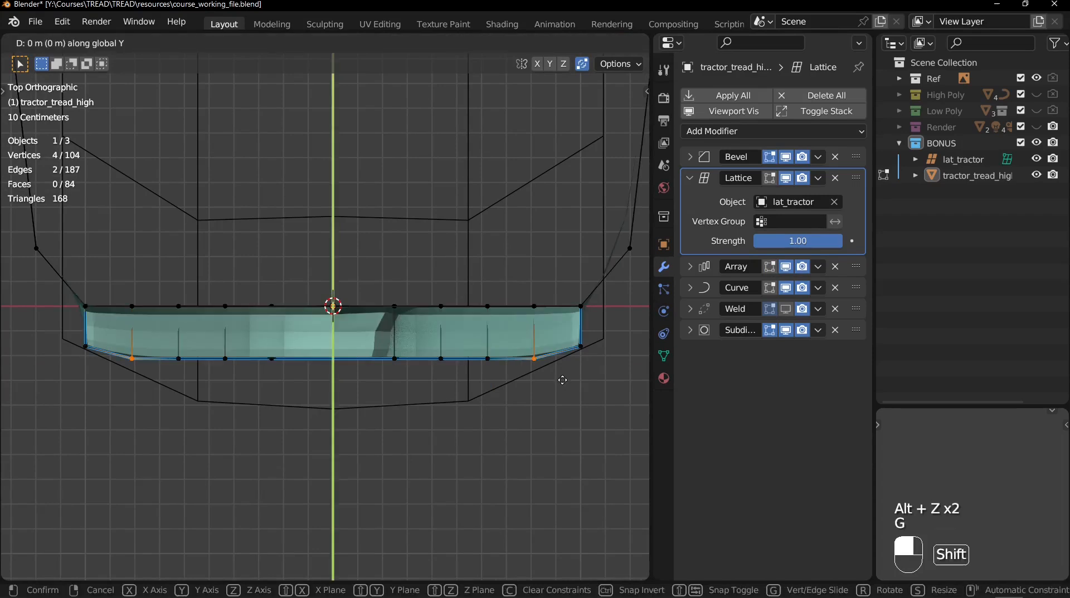
pyautogui.keyDown('shift'); pyautogui.click(564, 340); pyautogui.keyUp('shift')
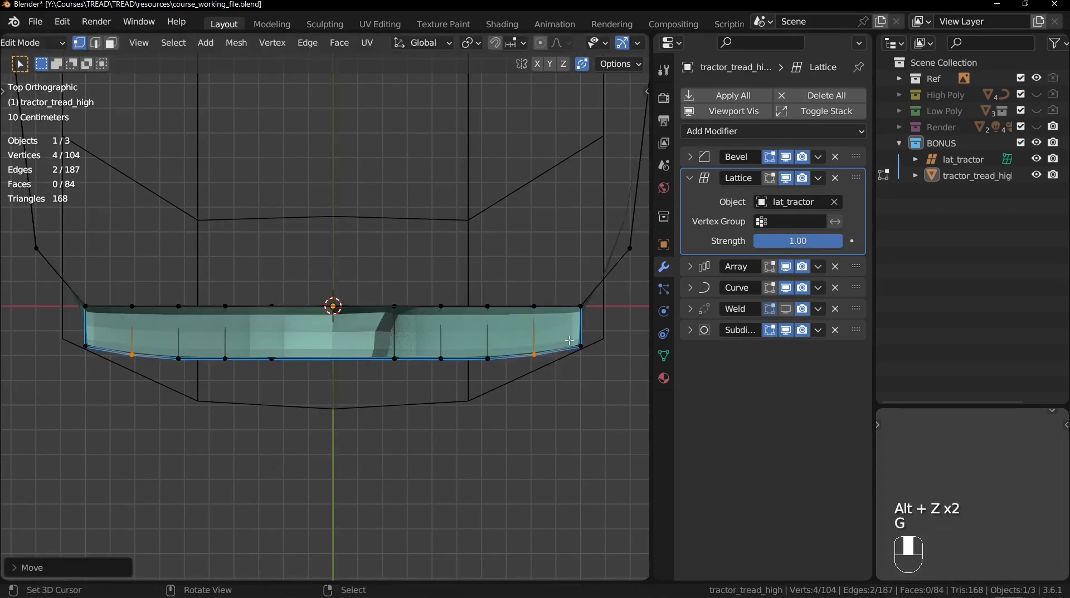
# Step: Add the front vertices of both outermost end columns to the selection and move them all further inward
pyautogui.hotkey('alt', 'z')
pyautogui.keyDown('shift'); pyautogui.moveTo(564, 334); pyautogui.dragTo(607, 377); pyautogui.keyUp('shift')
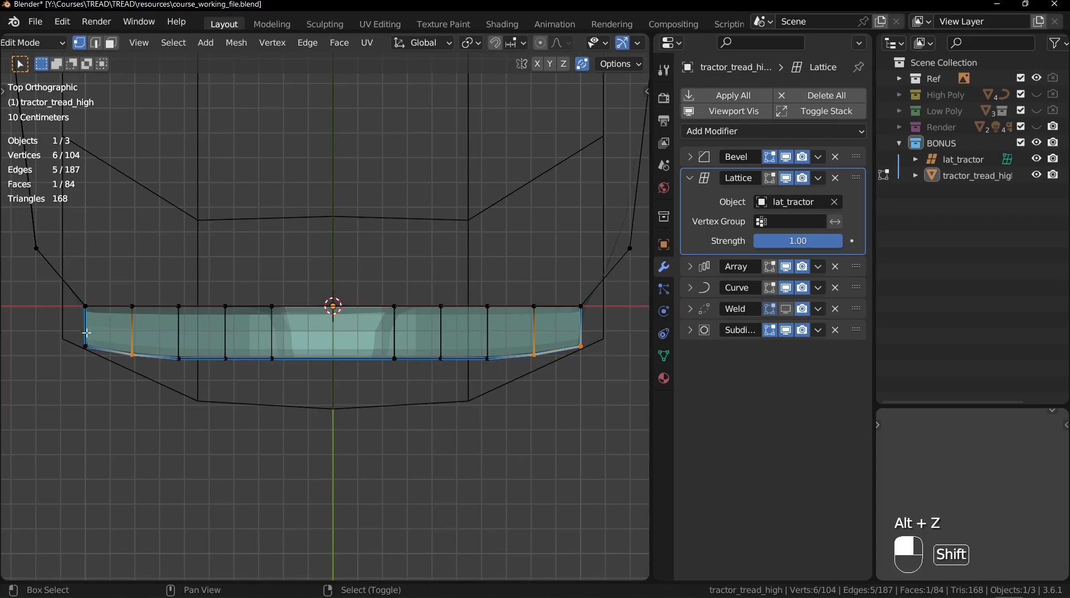
pyautogui.keyDown('shift'); pyautogui.moveTo(87, 333); pyautogui.dragTo(72, 375); pyautogui.keyUp('shift')
pyautogui.hotkey('alt', 'z')
pyautogui.press('g')
pyautogui.click(263, 364)
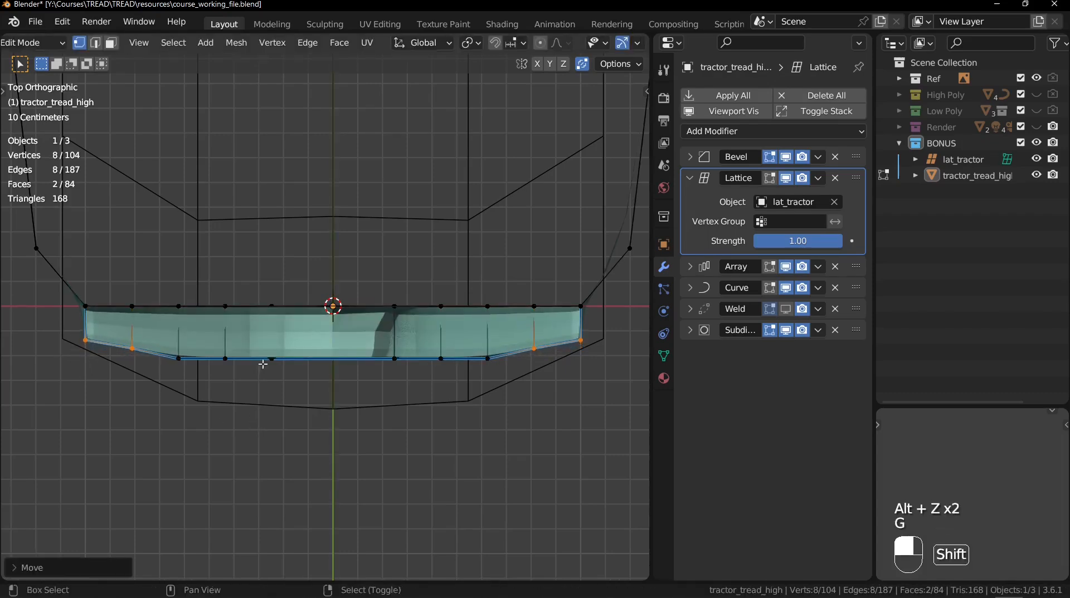
# Step: Select the front vertices of the third column from each end and move them about 0.0153 m along global Y
pyautogui.hotkey('alt', 'z')
pyautogui.moveTo(167, 345); pyautogui.dragTo(193, 374)
pyautogui.keyDown('shift'); pyautogui.moveTo(474, 341); pyautogui.dragTo(512, 386); pyautogui.keyUp('shift')
pyautogui.hotkey('alt', 'z')
pyautogui.press('g')
pyautogui.press('y')
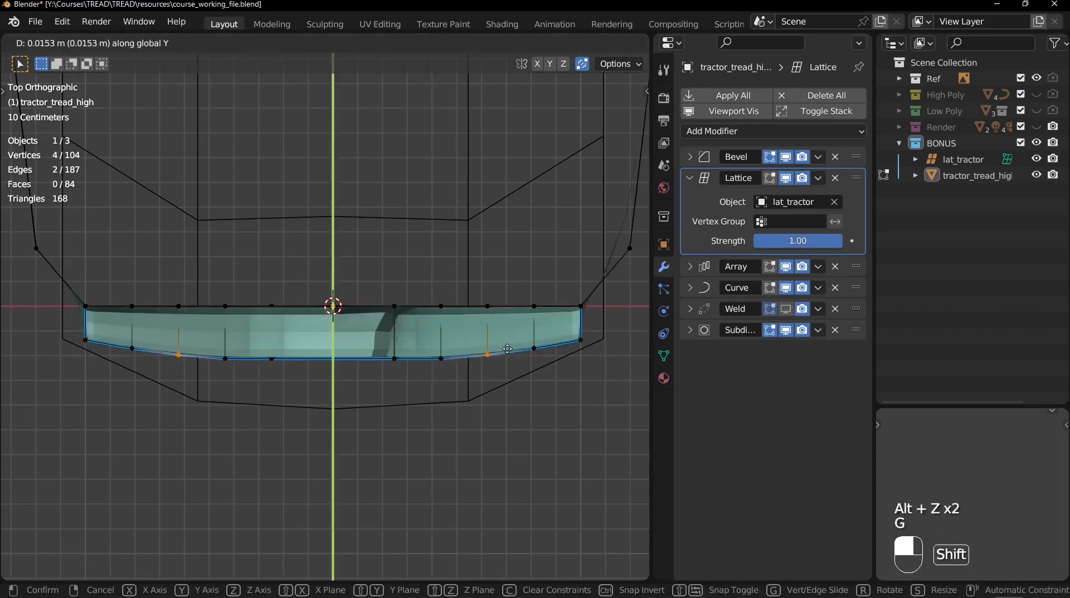
pyautogui.click(507, 349)
# Step: Select the front vertices of the four outer columns on both sides and move them slightly inward along global Y
pyautogui.hotkey('alt', 'z')
pyautogui.moveTo(73, 331); pyautogui.dragTo(239, 378)
pyautogui.keyDown('shift'); pyautogui.moveTo(427, 331); pyautogui.dragTo(631, 379); pyautogui.keyUp('shift')
pyautogui.hotkey('alt', 'z')
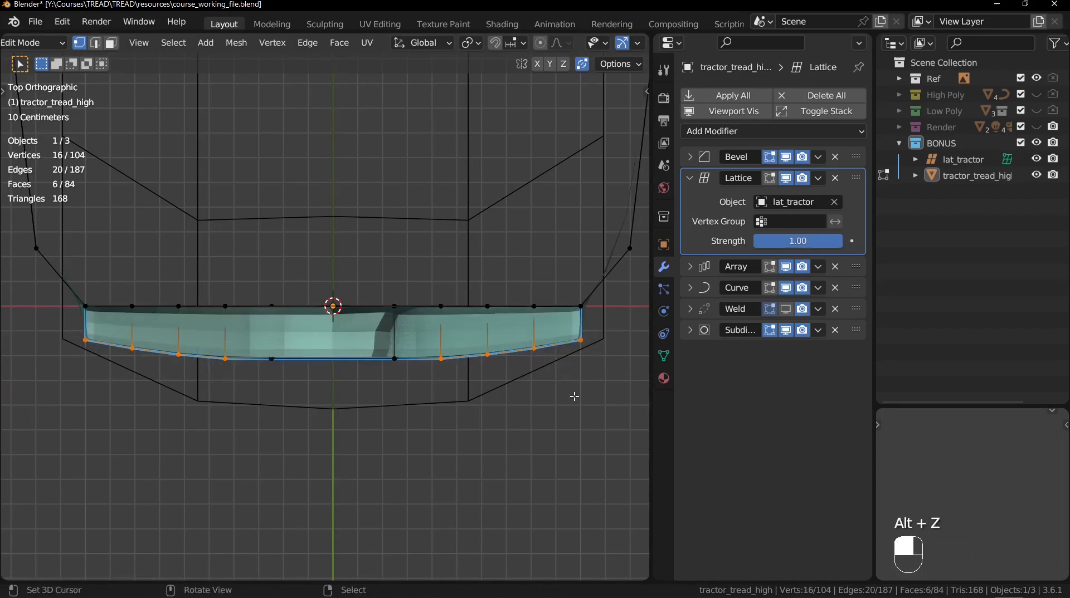
pyautogui.press('g')
pyautogui.press('y')
pyautogui.click(584, 359)
# Step: Clear the selection, inspect the whole tire in Object Mode and save the file
pyautogui.moveTo(583, 357); pyautogui.dragTo(490, 496, button='middle')
pyautogui.hotkey('alt', 'z')
pyautogui.hotkey('alt', 'z')
pyautogui.hotkey('alt', 'a')
pyautogui.press('Tab')
pyautogui.keyDown('ctrl'); pyautogui.moveTo(385, 222); pyautogui.dragTo(408, 326, button='middle'); pyautogui.keyUp('ctrl')
pyautogui.moveTo(409, 329); pyautogui.dragTo(339, 281, button='middle')
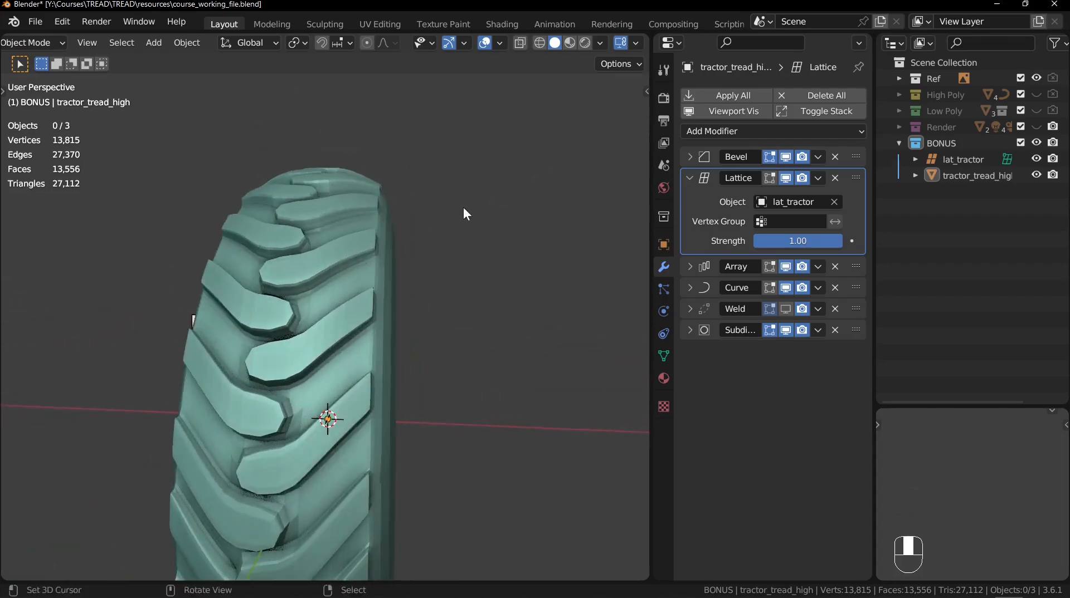
pyautogui.moveTo(465, 264); pyautogui.dragTo(492, 331, button='middle')
pyautogui.hotkey('ctrl', 's')
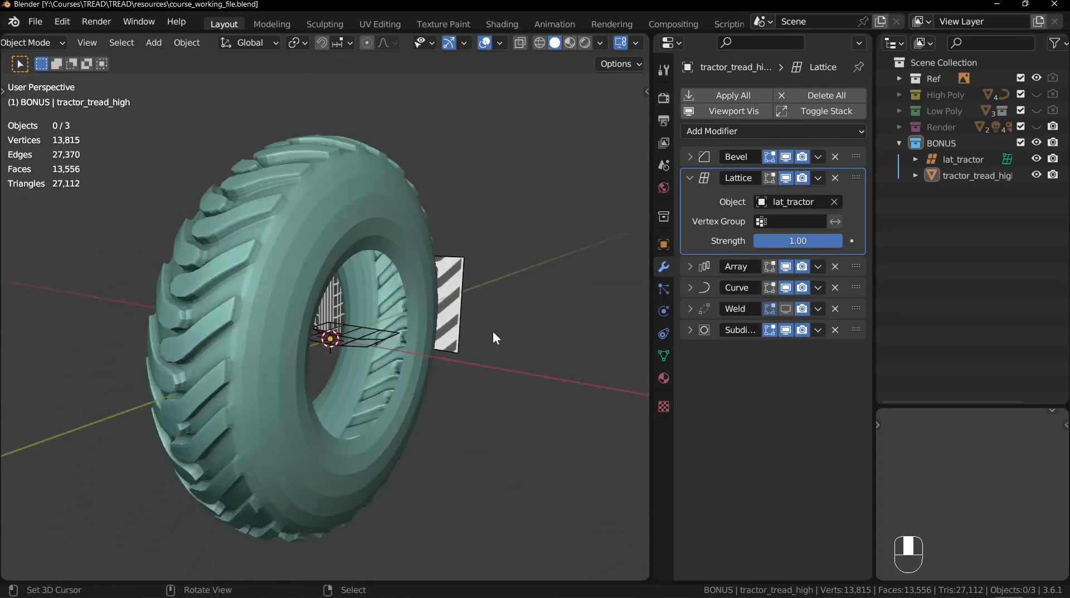
# Step: Inspect the tire's sidewall and inner rim topology in wireframe
pyautogui.moveTo(469, 296); pyautogui.dragTo(386, 284, button='middle')
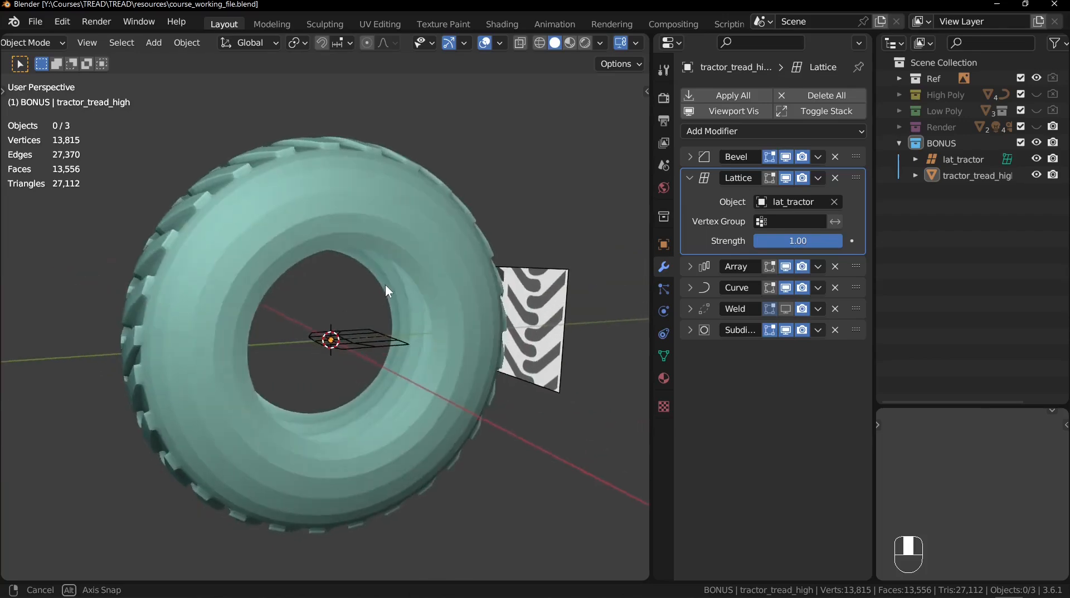
pyautogui.hotkey('shift', 'z')
pyautogui.keyDown('ctrl'); pyautogui.moveTo(288, 357); pyautogui.dragTo(247, 202, button='middle'); pyautogui.keyUp('ctrl')
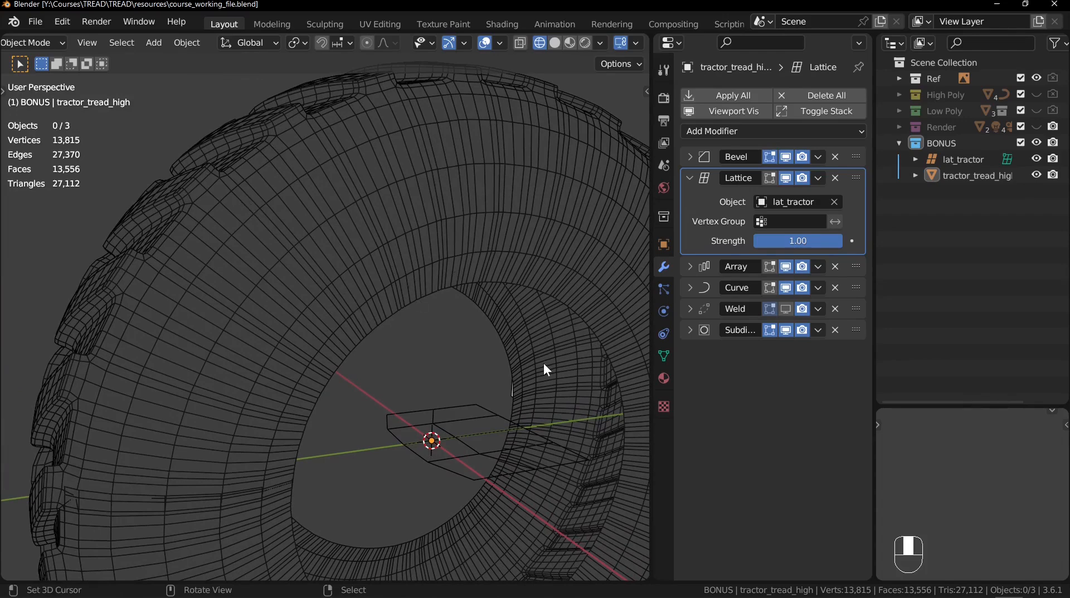
pyautogui.keyDown('shift'); pyautogui.moveTo(543, 363); pyautogui.dragTo(464, 229, button='middle'); pyautogui.keyUp('shift')
pyautogui.hotkey('shift', 'z')
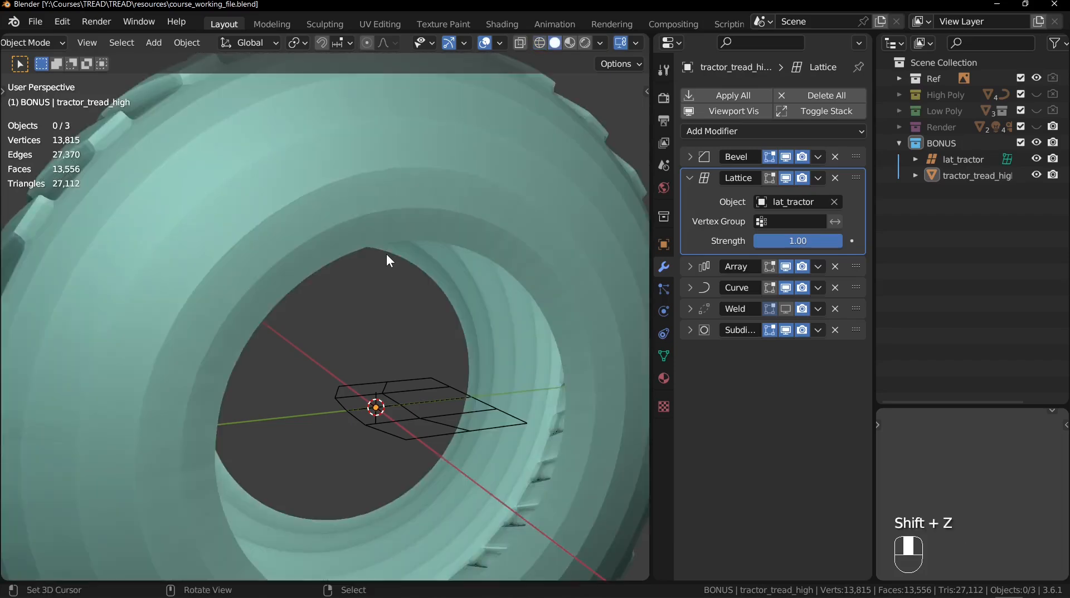
# Step: Merge the two closely spaced vertices on the inner rim edge of one sidewall at their center
pyautogui.press('Tab')
pyautogui.moveTo(387, 256)
pyautogui.keyDown('shift'); pyautogui.mouseDown(button='middle')
pyautogui.moveTo(444, 318)
pyautogui.moveTo(435, 295)
pyautogui.moveTo(345, 260)
pyautogui.moveTo(401, 279)
pyautogui.mouseUp(button='middle'); pyautogui.keyUp('shift')
pyautogui.hotkey('alt', 'a')
pyautogui.moveTo(356, 282); pyautogui.dragTo(413, 315)
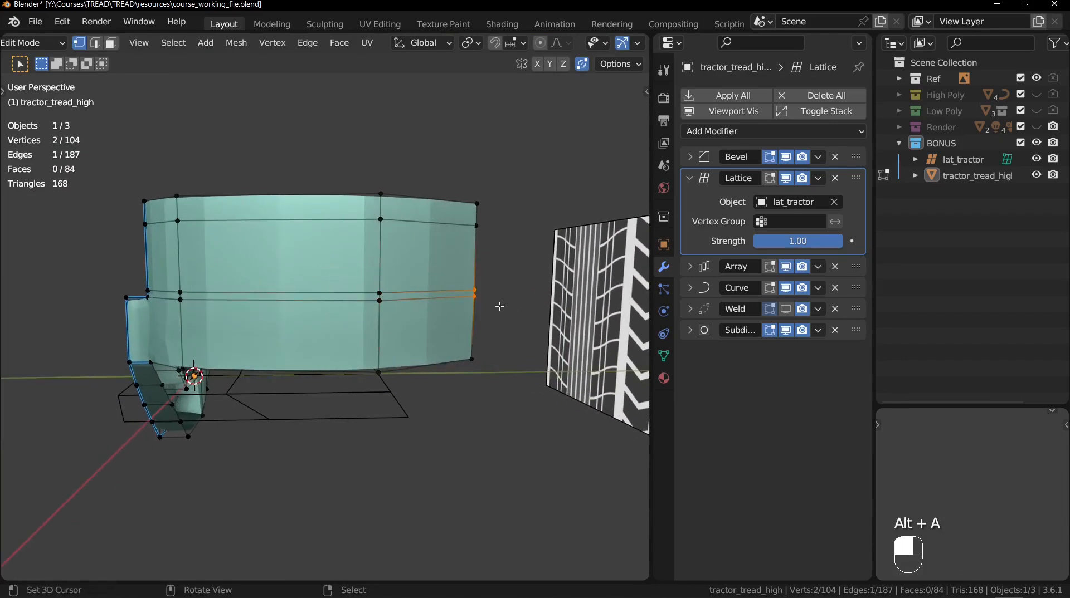
pyautogui.moveTo(499, 306)
pyautogui.mouseDown(button='middle')
pyautogui.moveTo(463, 294)
pyautogui.moveTo(494, 291)
pyautogui.mouseUp(button='middle')
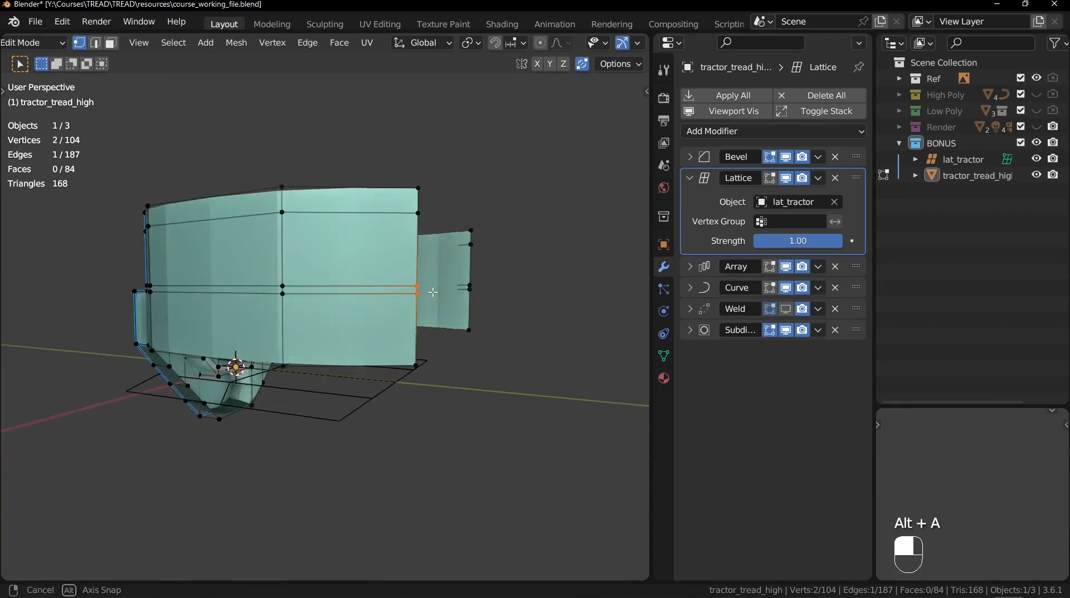
pyautogui.press('m')
pyautogui.click(530, 273)
# Step: Repeat the merge on the closely spaced vertex pairs of that sidewall's next two columns toward the shoulder
pyautogui.moveTo(276, 276); pyautogui.dragTo(312, 318)
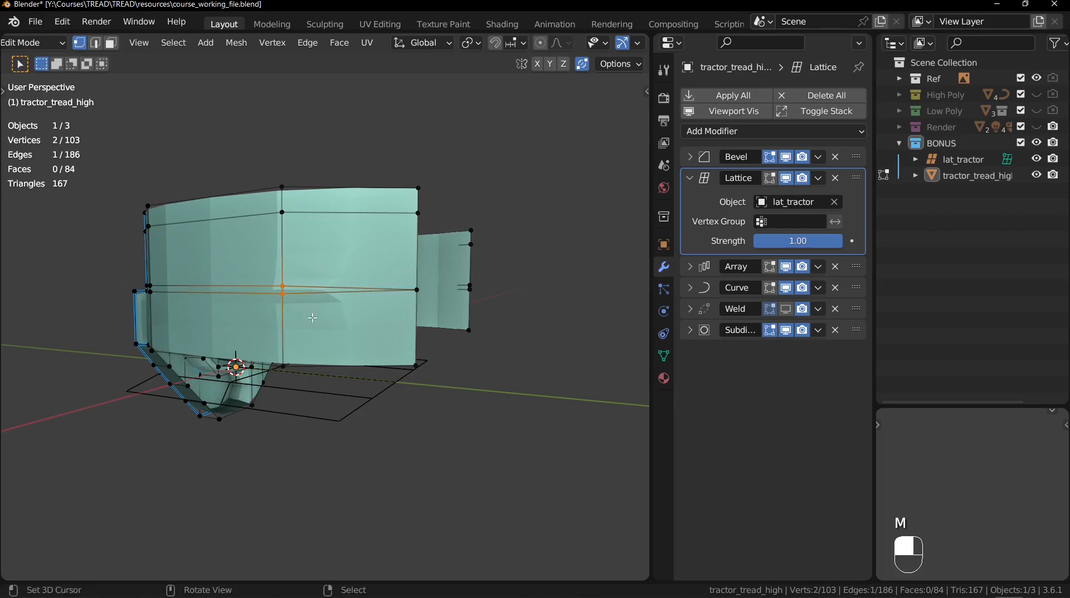
pyautogui.hotkey('shift', 'r')
pyautogui.moveTo(279, 305); pyautogui.dragTo(362, 293, button='middle')
pyautogui.moveTo(269, 274); pyautogui.dragTo(326, 313)
pyautogui.hotkey('shift', 'r')
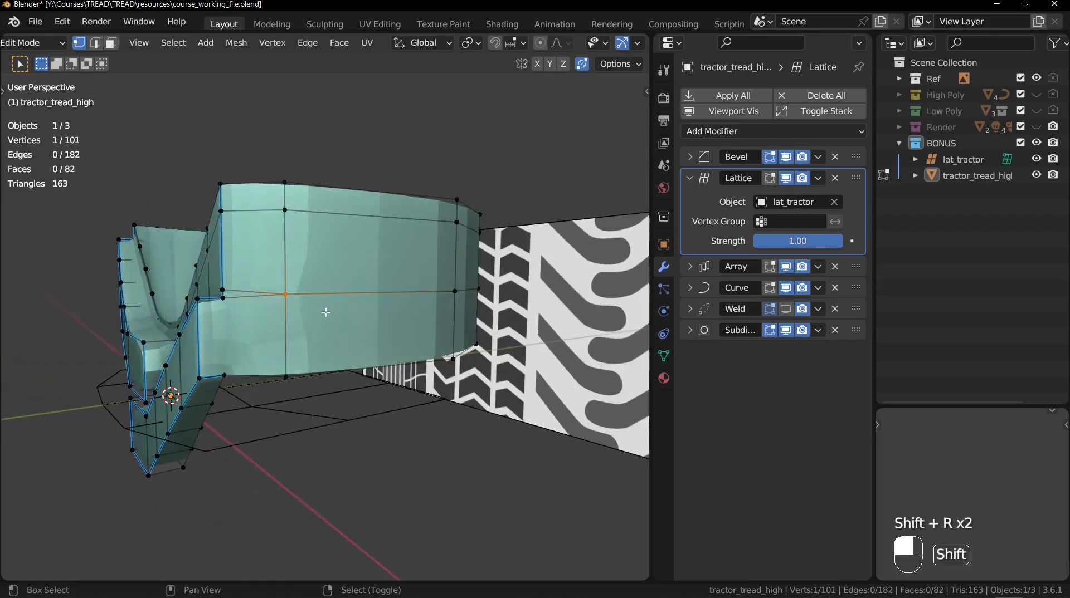
# Step: Merge the doubled vertex pairs on the opposite sidewall's inner rim edge and its neighbouring column
pyautogui.moveTo(259, 293); pyautogui.dragTo(457, 329, button='middle')
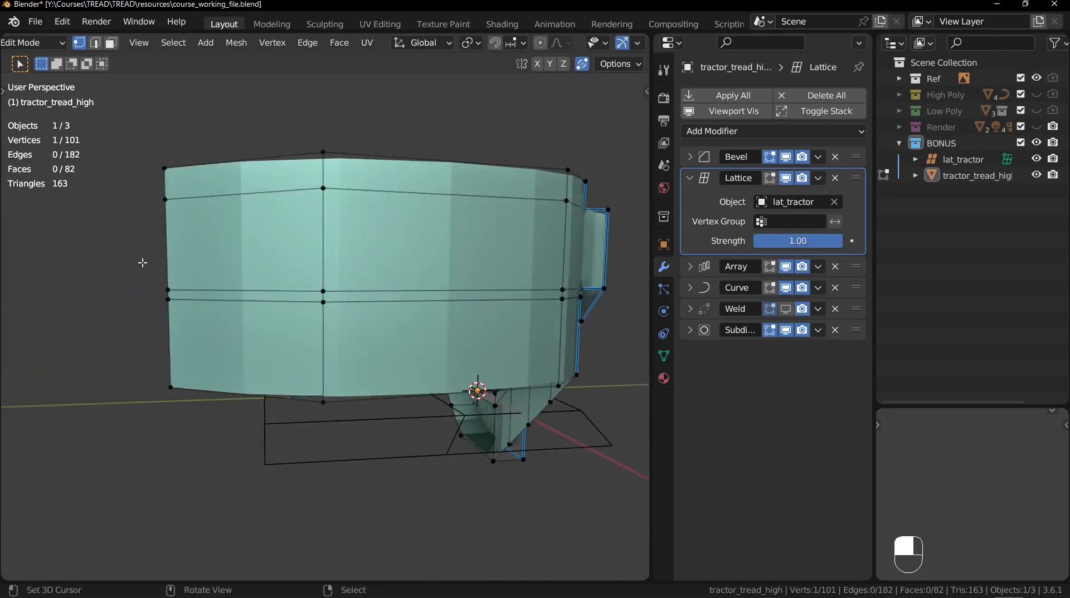
pyautogui.moveTo(143, 263); pyautogui.dragTo(200, 324)
pyautogui.hotkey('shift', 'r')
pyautogui.moveTo(257, 267); pyautogui.dragTo(389, 322)
pyautogui.hotkey('shift', 'r')
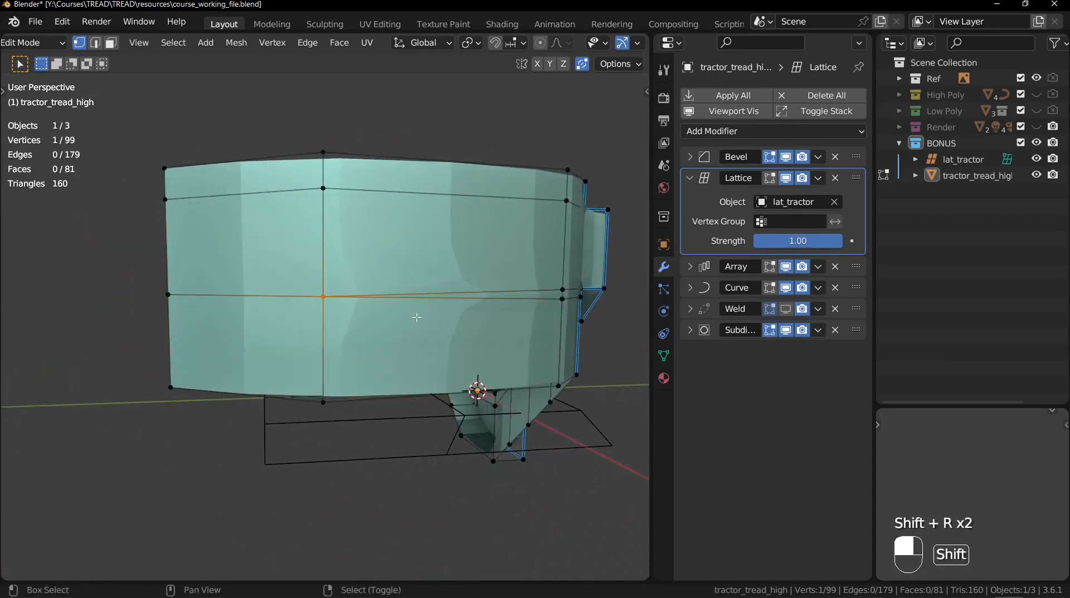
# Step: Merge the remaining closely spaced vertex pair near the shoulder of the opposite sidewall
pyautogui.moveTo(417, 317); pyautogui.dragTo(353, 255, button='middle')
pyautogui.moveTo(353, 255); pyautogui.dragTo(406, 321)
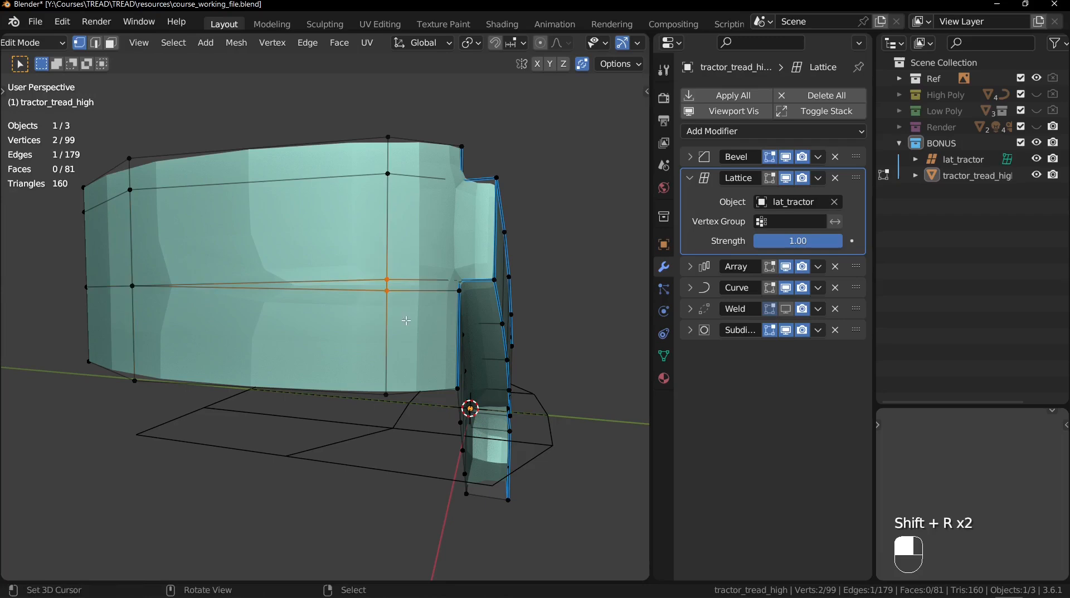
pyautogui.hotkey('shift', 'r')
pyautogui.keyDown('shift'); pyautogui.moveTo(406, 320); pyautogui.dragTo(365, 238, button='middle'); pyautogui.keyUp('shift')
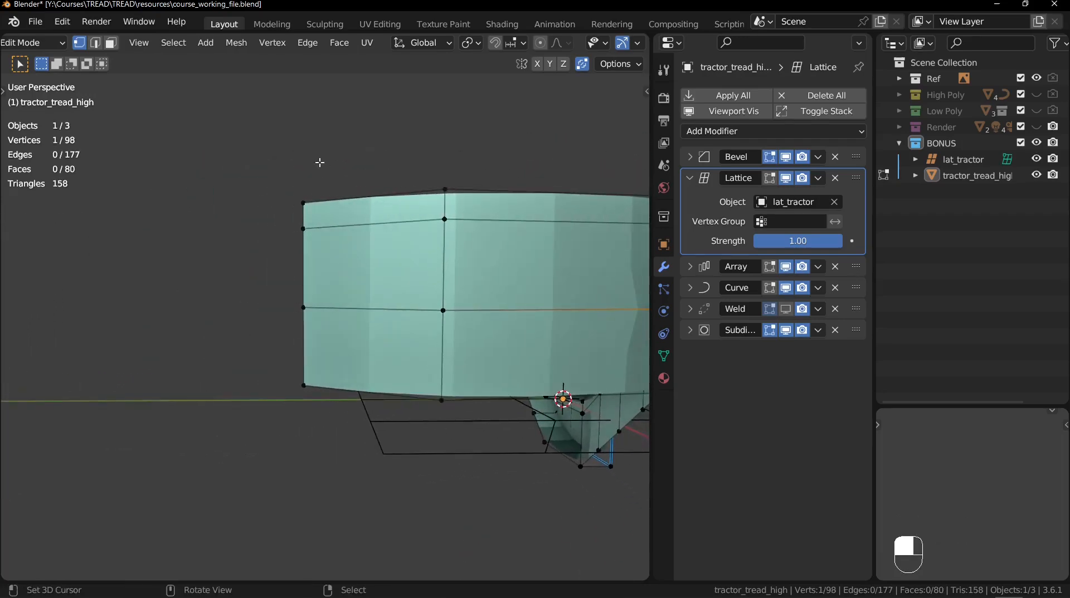
# Step: Select the four vertices along the sidewall's inner rim edge and distribute them evenly with LoopTools Space
pyautogui.moveTo(319, 162); pyautogui.dragTo(261, 460)
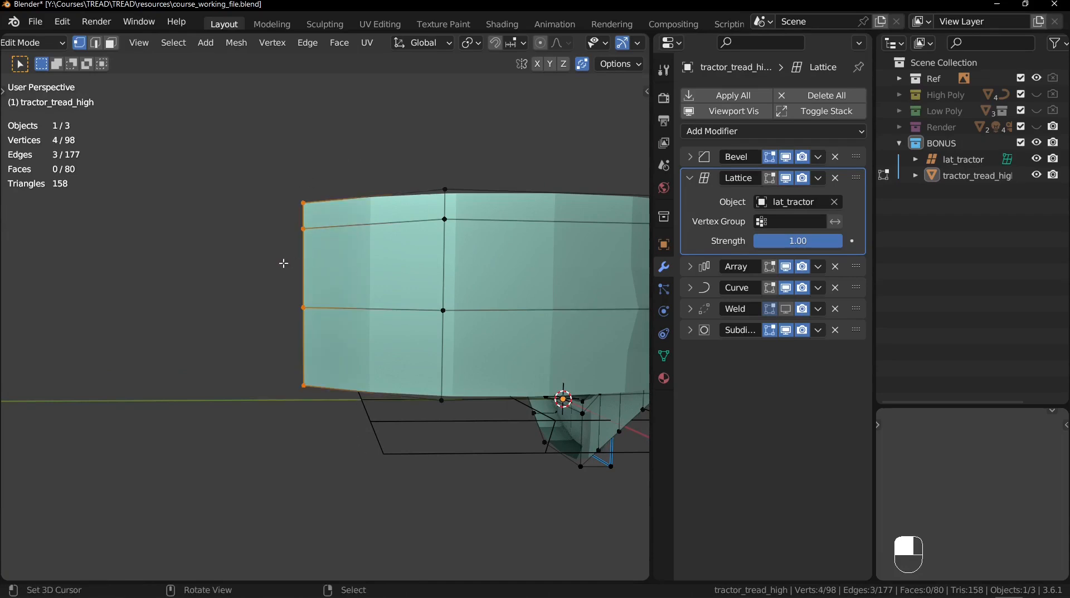
pyautogui.keyDown('shift'); pyautogui.moveTo(208, 266); pyautogui.dragTo(209, 287, button='middle'); pyautogui.keyUp('shift')
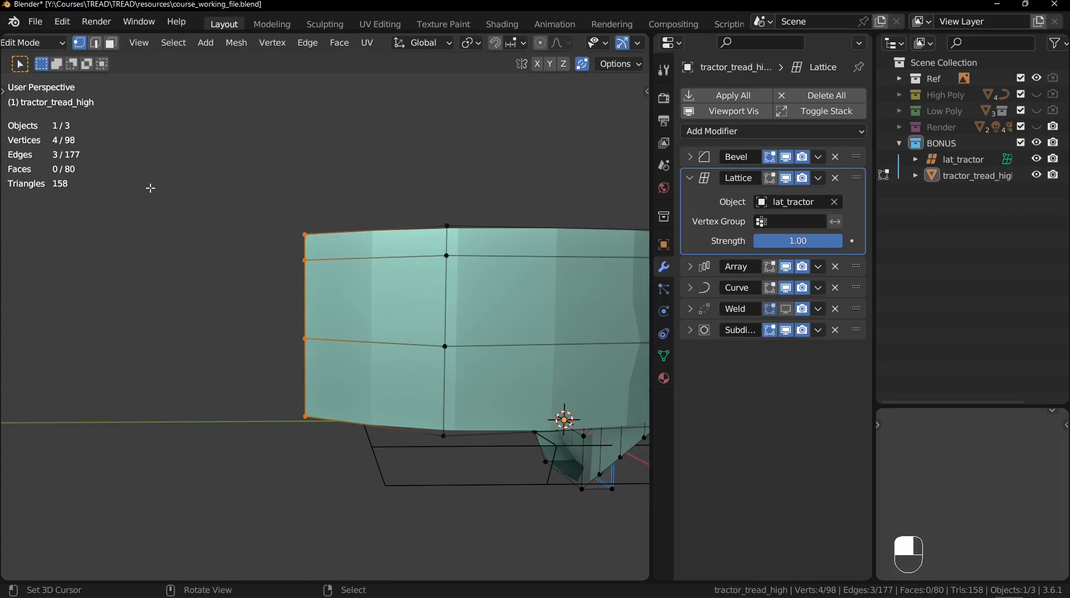
pyautogui.press('w')
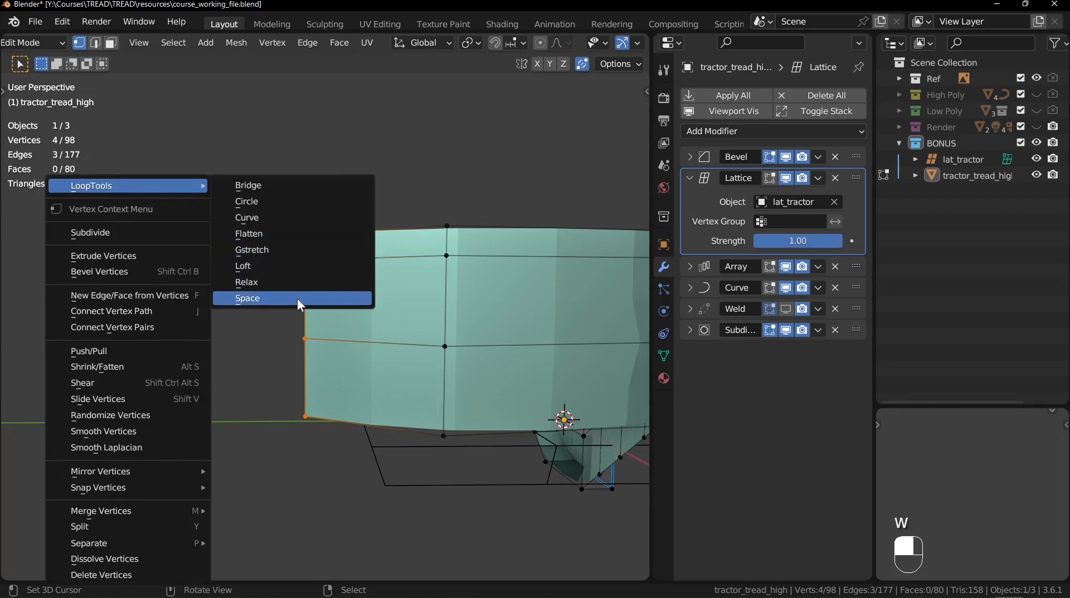
pyautogui.click(297, 298)
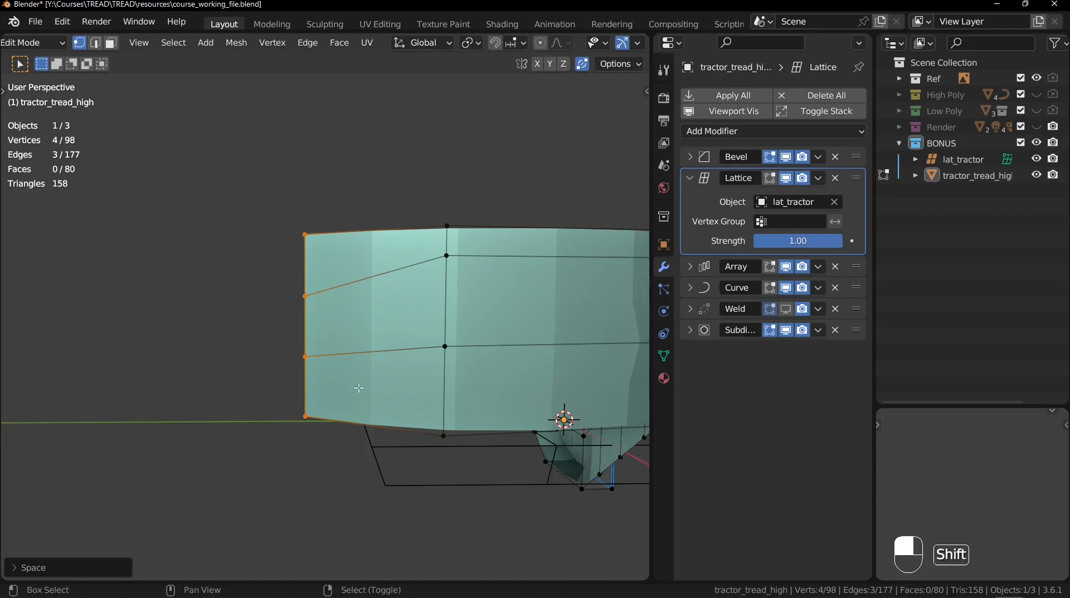
pyautogui.keyDown('shift'); pyautogui.moveTo(180, 337); pyautogui.dragTo(334, 343, button='middle'); pyautogui.keyUp('shift')
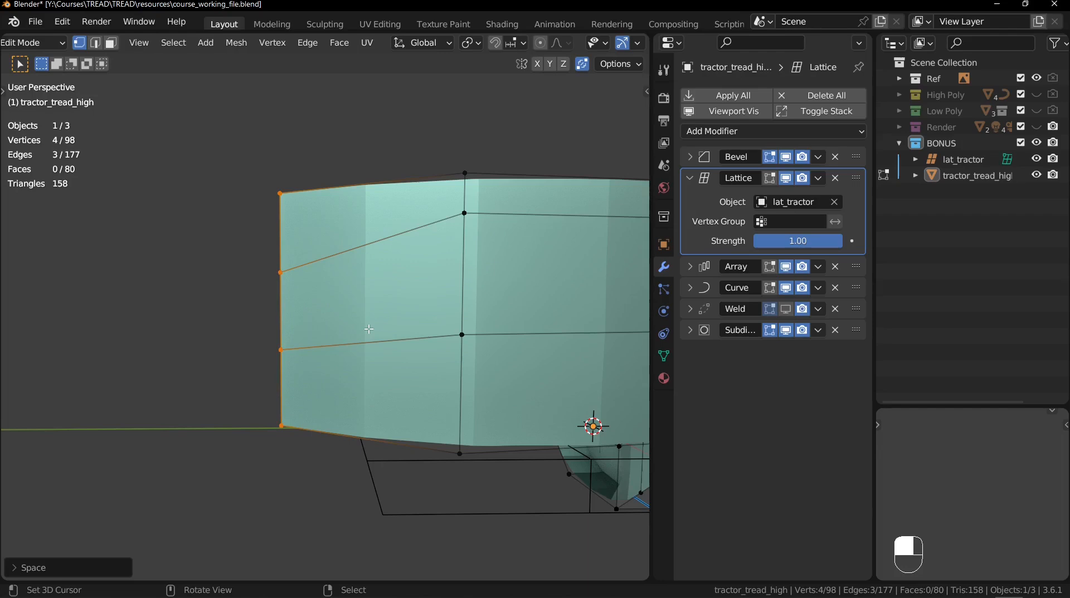
# Step: Repeat the even spacing on the same sidewall's middle column and the column near its shoulder
pyautogui.moveTo(348, 182); pyautogui.dragTo(286, 137, button='middle')
pyautogui.moveTo(283, 139); pyautogui.dragTo(395, 487)
pyautogui.hotkey('shift', 'r')
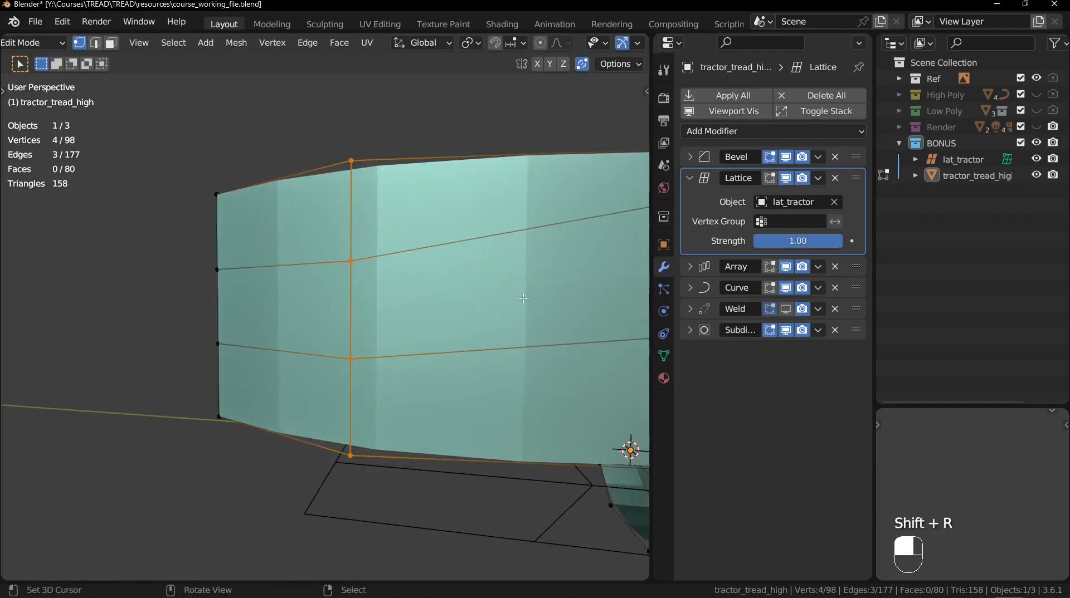
pyautogui.keyDown('shift'); pyautogui.moveTo(523, 298); pyautogui.dragTo(363, 296, button='middle'); pyautogui.keyUp('shift')
pyautogui.moveTo(362, 295); pyautogui.dragTo(303, 351, button='middle')
pyautogui.moveTo(303, 351); pyautogui.dragTo(228, 357, button='middle')
pyautogui.moveTo(214, 142); pyautogui.dragTo(282, 421)
pyautogui.hotkey('shift', 'r')
# Step: Apply the same even vertex spacing to the vertical columns of the other sidewall, from rim edge to shoulder
pyautogui.moveTo(496, 227); pyautogui.dragTo(404, 420)
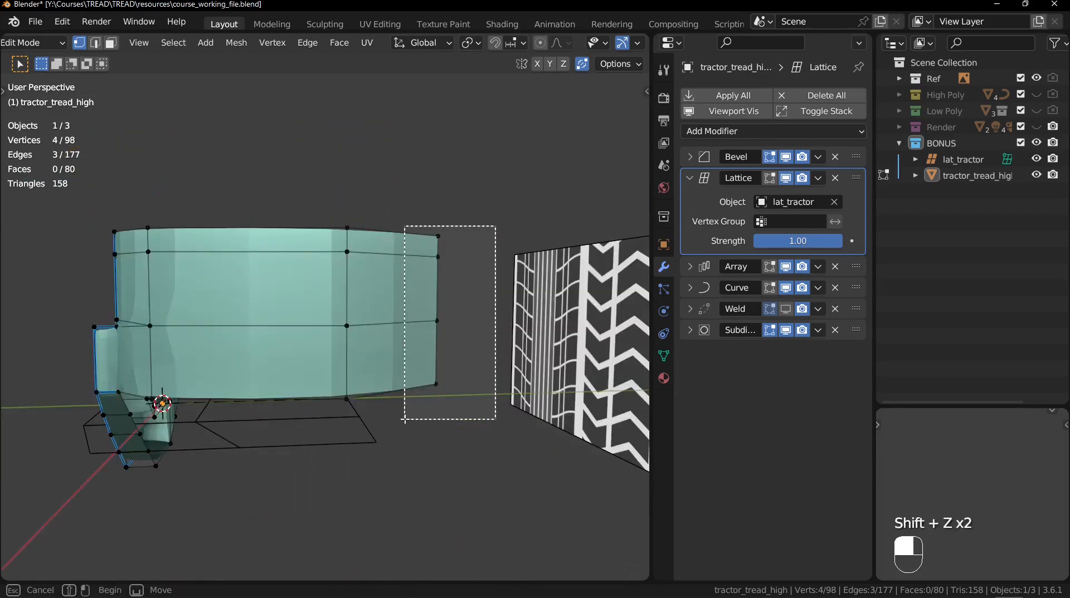
pyautogui.hotkey('shift', 'r')
pyautogui.moveTo(399, 193); pyautogui.dragTo(311, 421)
pyautogui.hotkey('shift', 'r')
pyautogui.moveTo(223, 312); pyautogui.dragTo(298, 284, button='middle')
pyautogui.hotkey('shift', 'r')
# Step: Leave Edit Mode and check the cleaned-up sidewall topology in wireframe and solid shading
pyautogui.press('Tab')
pyautogui.hotkey('shift', 'z')
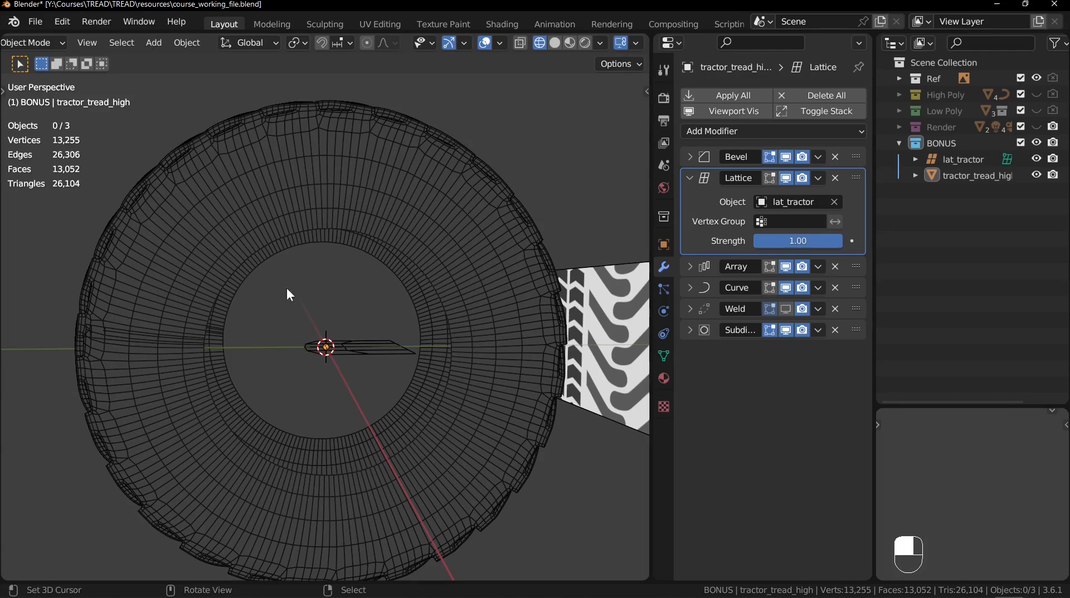
pyautogui.moveTo(286, 321)
pyautogui.mouseDown(button='middle')
pyautogui.moveTo(360, 322)
pyautogui.moveTo(369, 333)
pyautogui.moveTo(343, 323)
pyautogui.mouseUp(button='middle')
pyautogui.hotkey('shift', 'z')
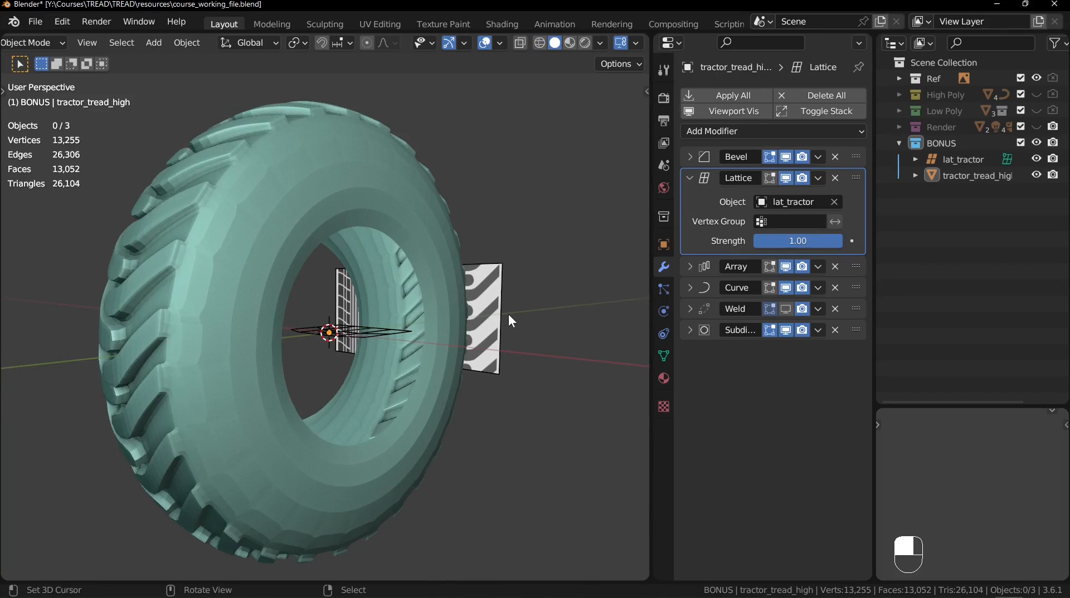
# Step: Copy BezierCircle from the High Poly collection and paste it into the BONUS collection
pyautogui.click(897, 94)
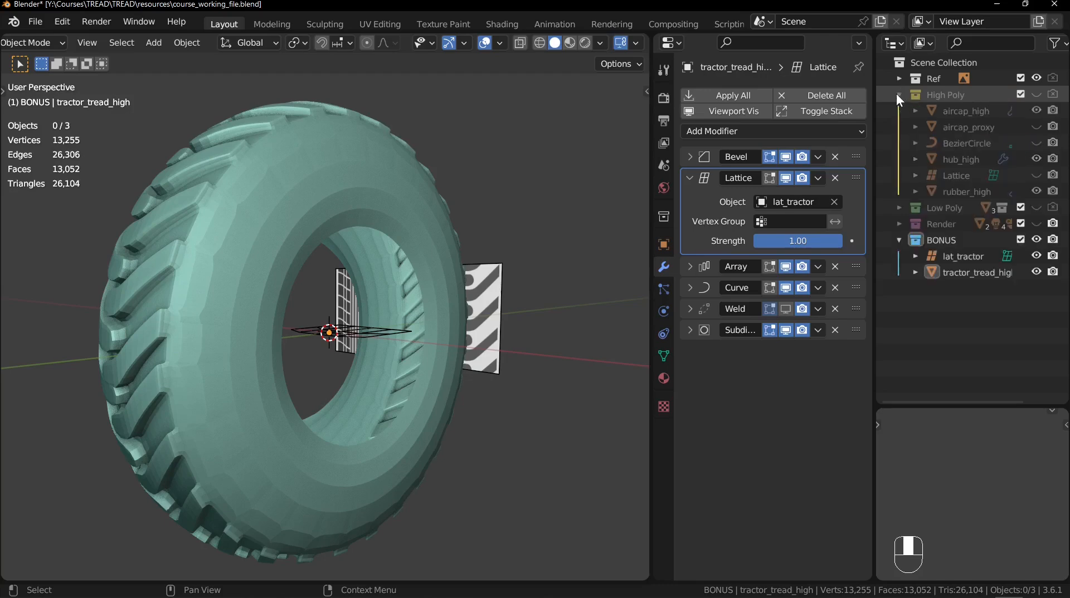
pyautogui.click(965, 142)
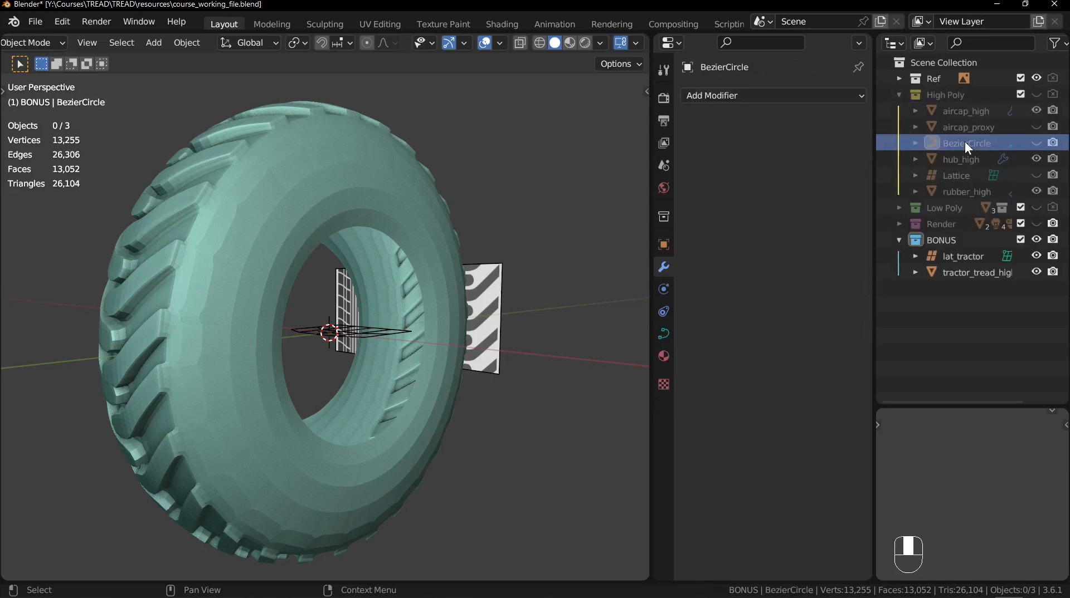
pyautogui.hotkey('ctrl', 'c')
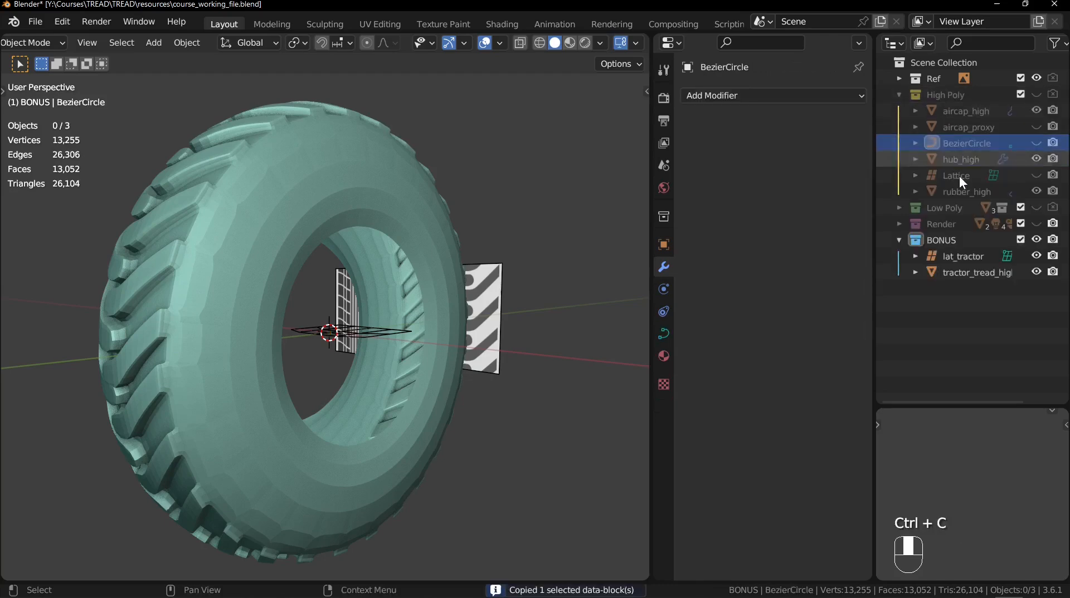
pyautogui.click(954, 241)
pyautogui.hotkey('ctrl', 'v')
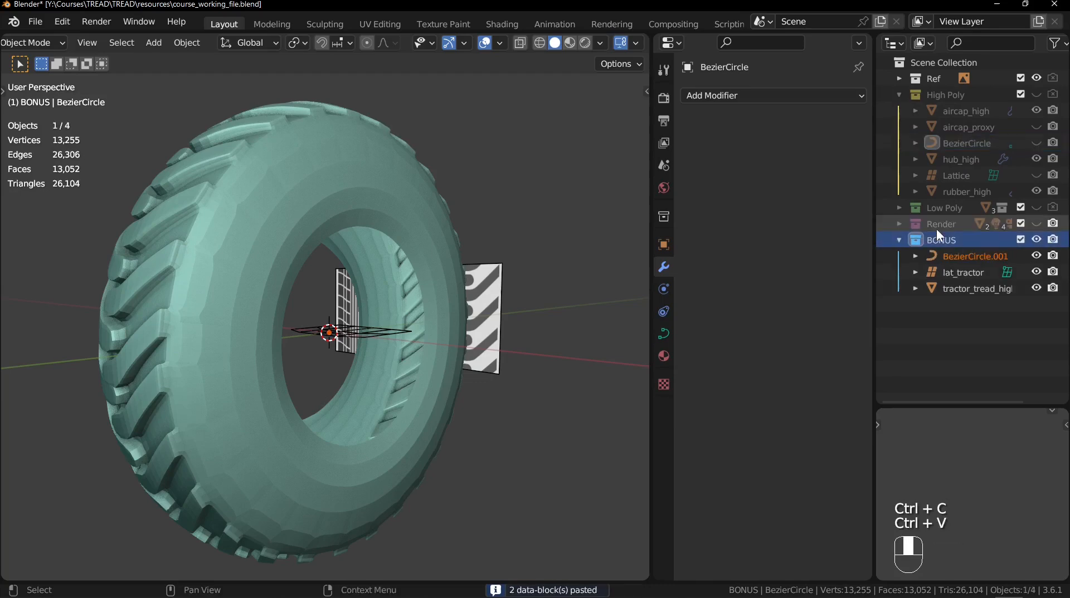
# Step: Rename the pasted BezierCircle.001 object in the BONUS collection as curve_tractor
pyautogui.click(899, 95)
pyautogui.click(959, 160)
pyautogui.doubleClick(958, 160)
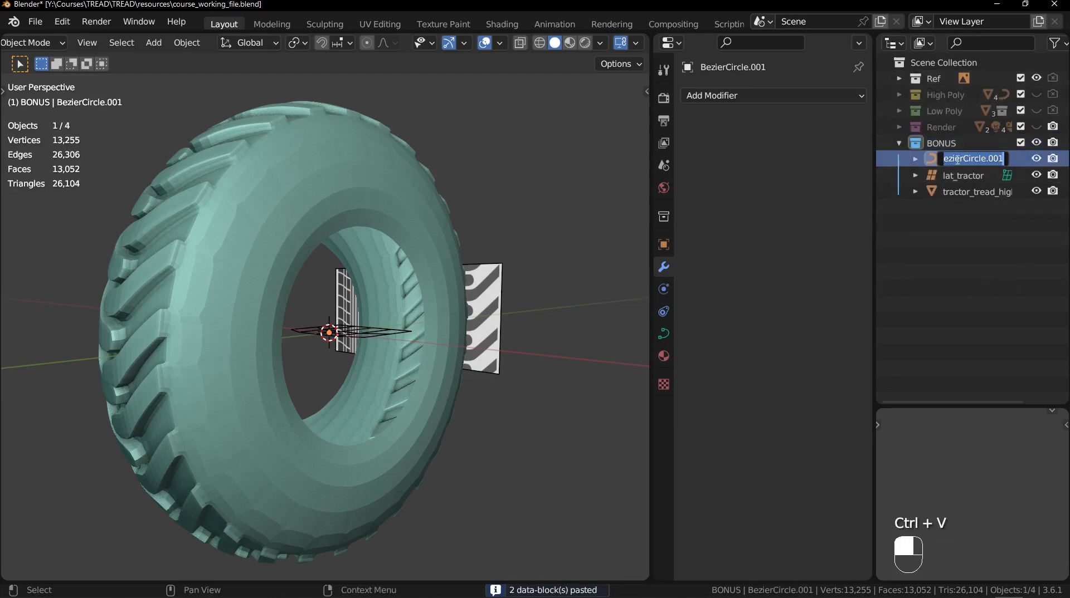
pyautogui.write('curve_tractor')
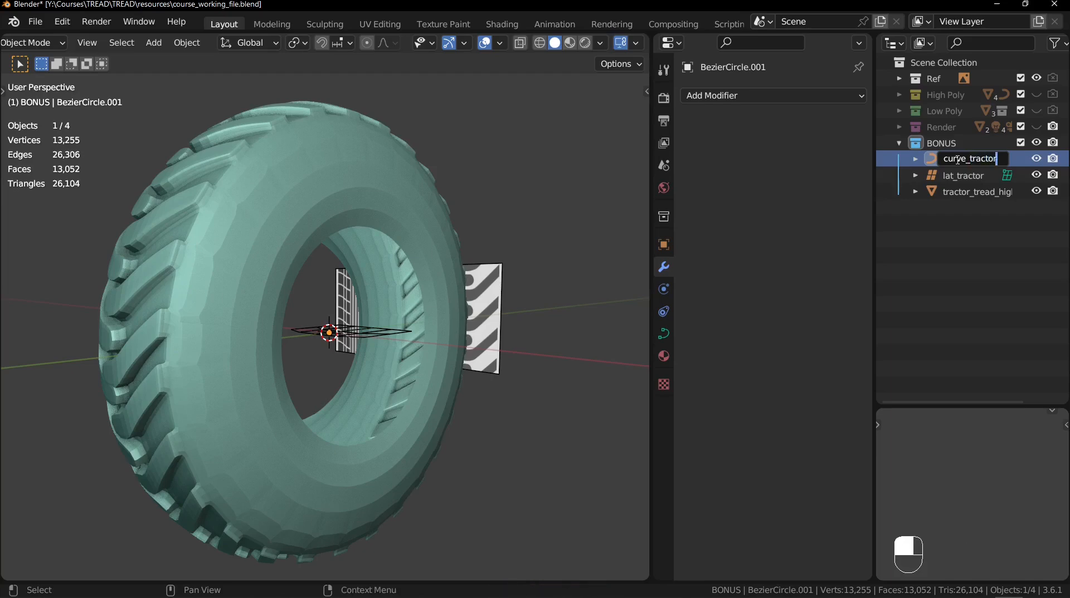
pyautogui.press('Return')
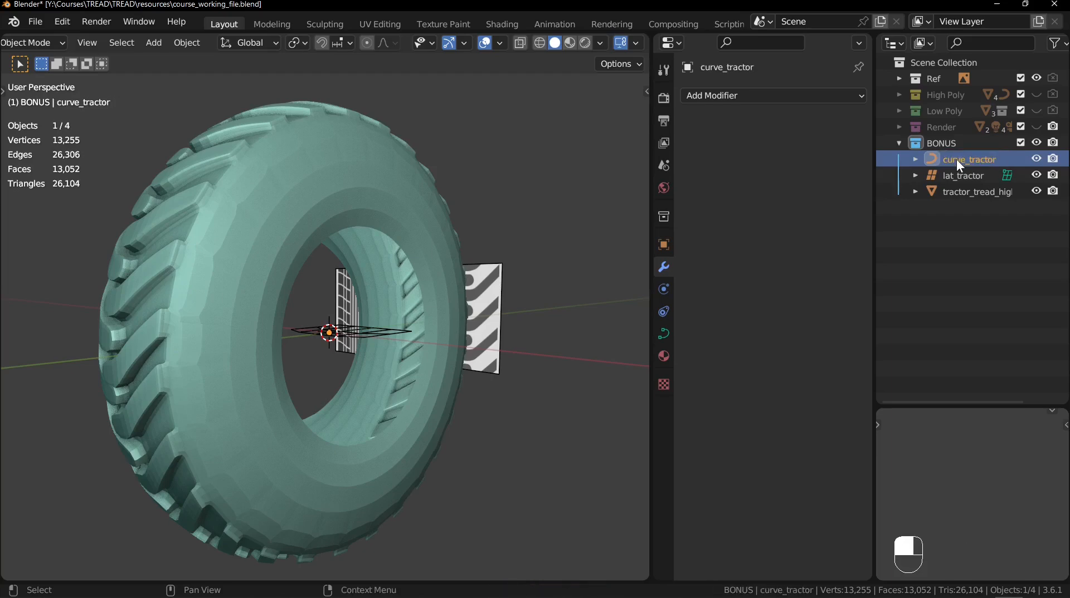
# Step: Replace BezierCircle with curve_tractor as the curve object in the tractor tread's Curve modifier
pyautogui.click(353, 146)
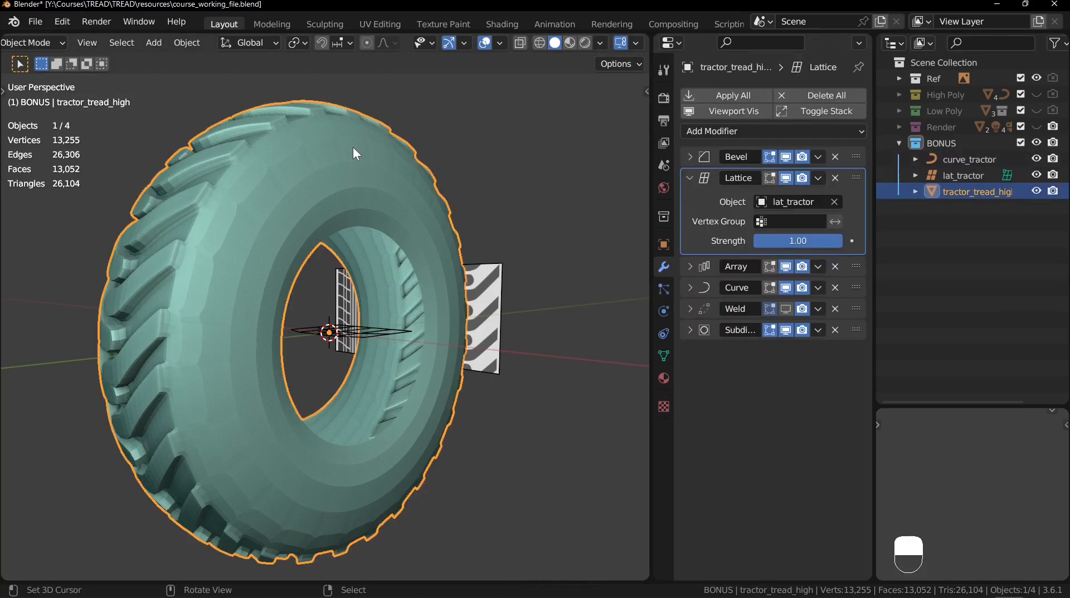
pyautogui.keyDown('shift'); pyautogui.moveTo(396, 192); pyautogui.dragTo(432, 189, button='middle'); pyautogui.keyUp('shift')
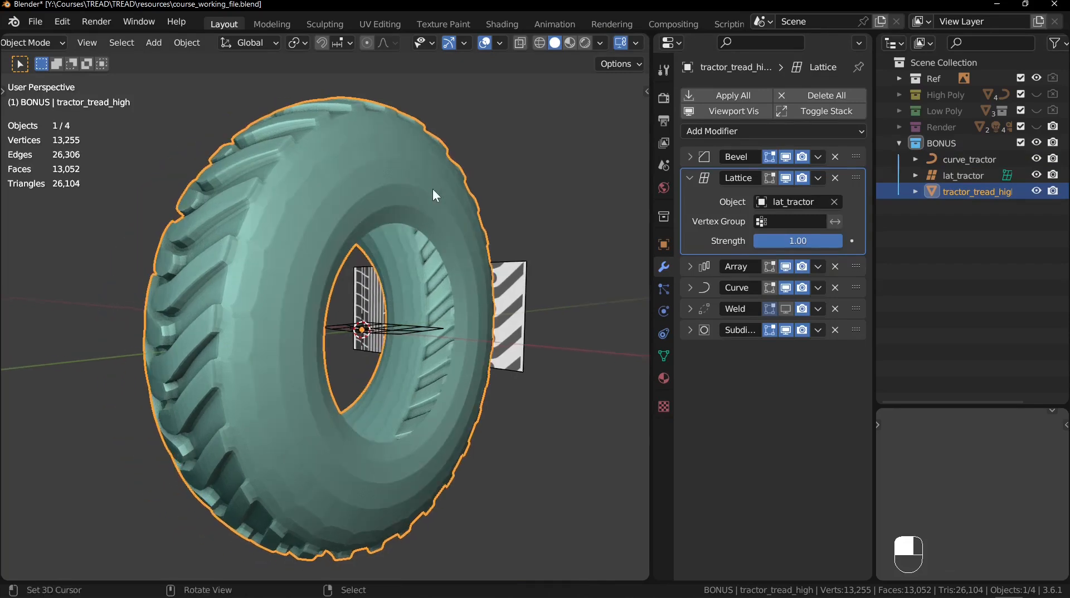
pyautogui.hotkey('shift', 'z')
pyautogui.hotkey('shift', 'z')
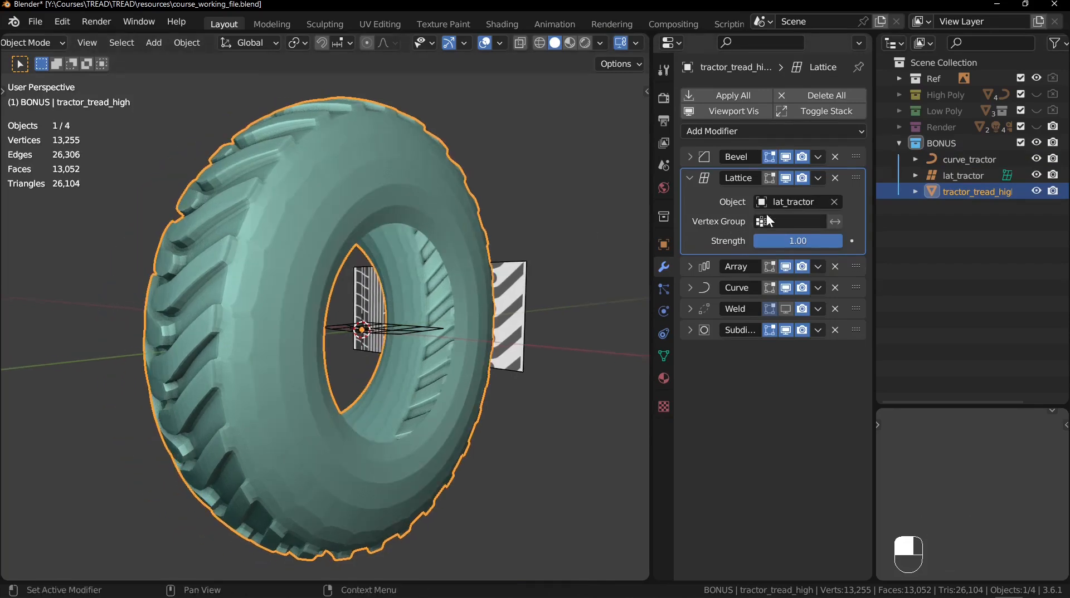
pyautogui.click(689, 179)
pyautogui.click(690, 220)
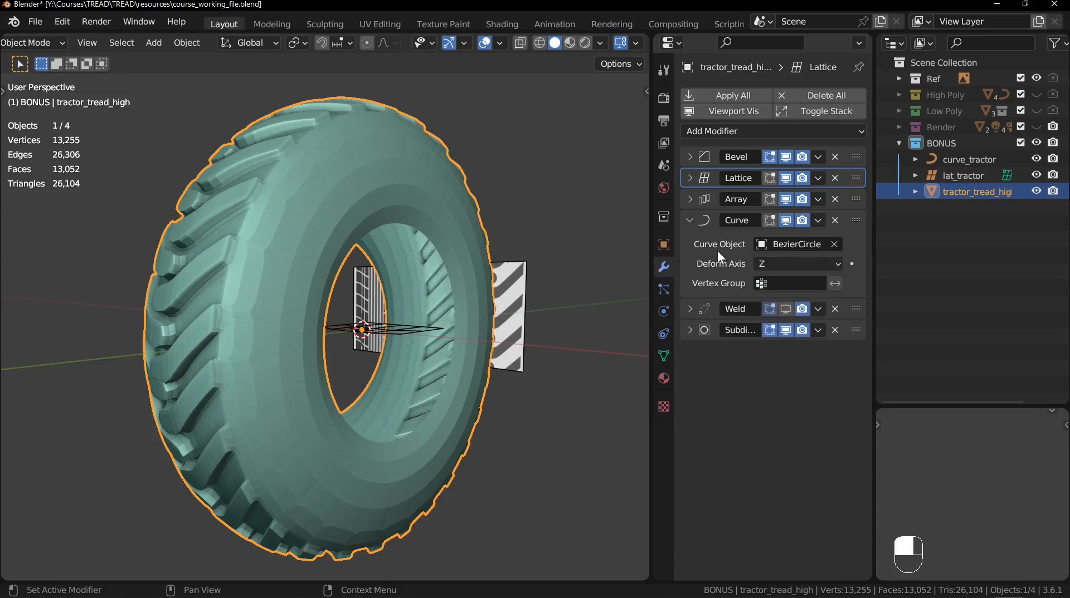
pyautogui.click(834, 244)
pyautogui.click(835, 245)
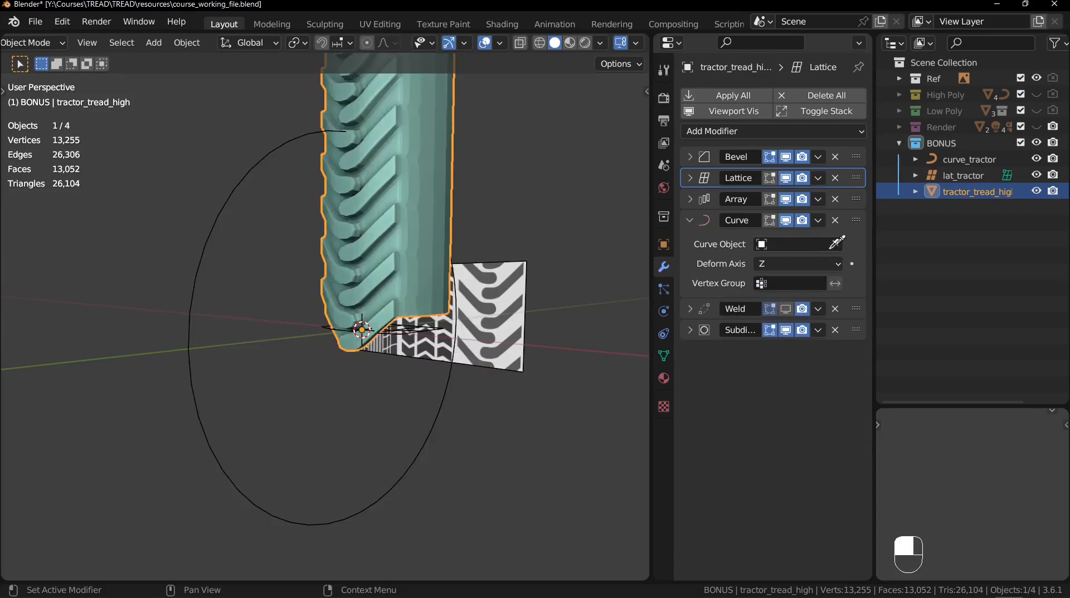
pyautogui.click(984, 159)
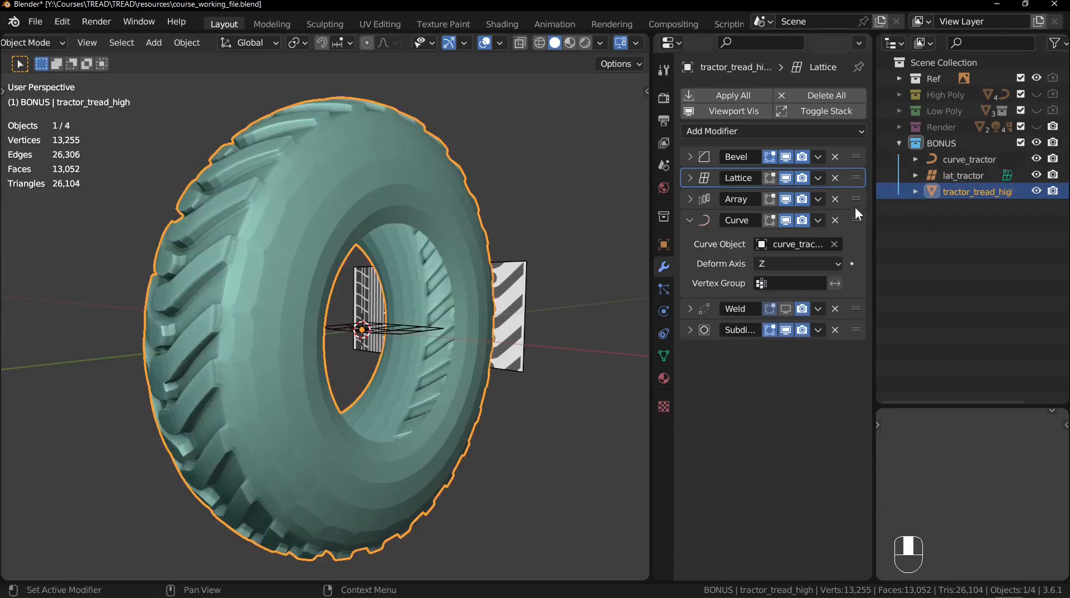
# Step: Try scaling all of curve_tractor's points in Edit Mode while watching the tire's seam in wireframe
pyautogui.click(957, 161)
pyautogui.press('Tab')
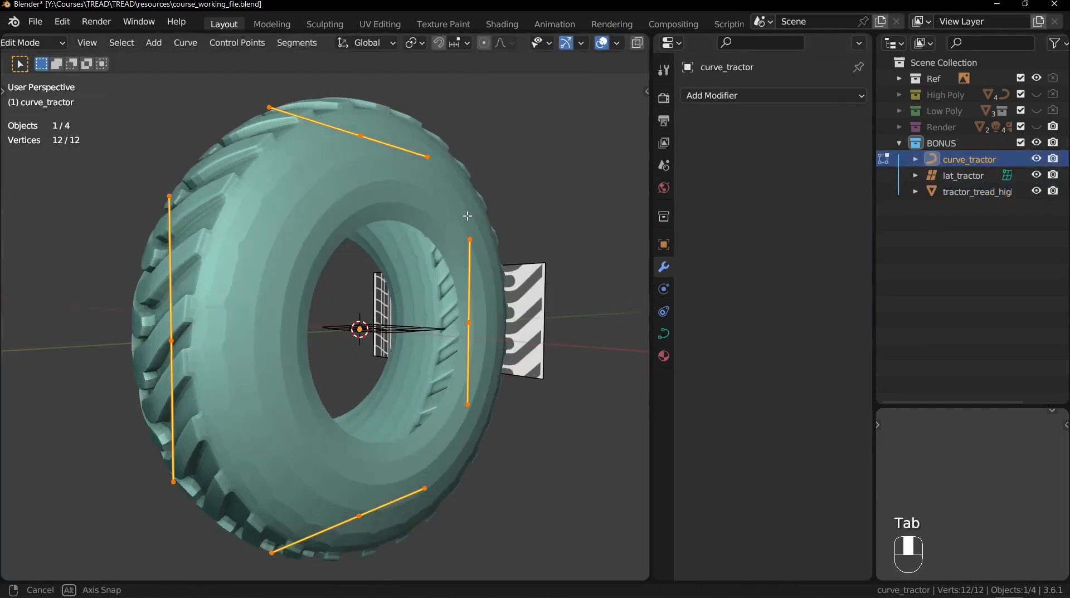
pyautogui.hotkey('shift', 'z')
pyautogui.press('s')
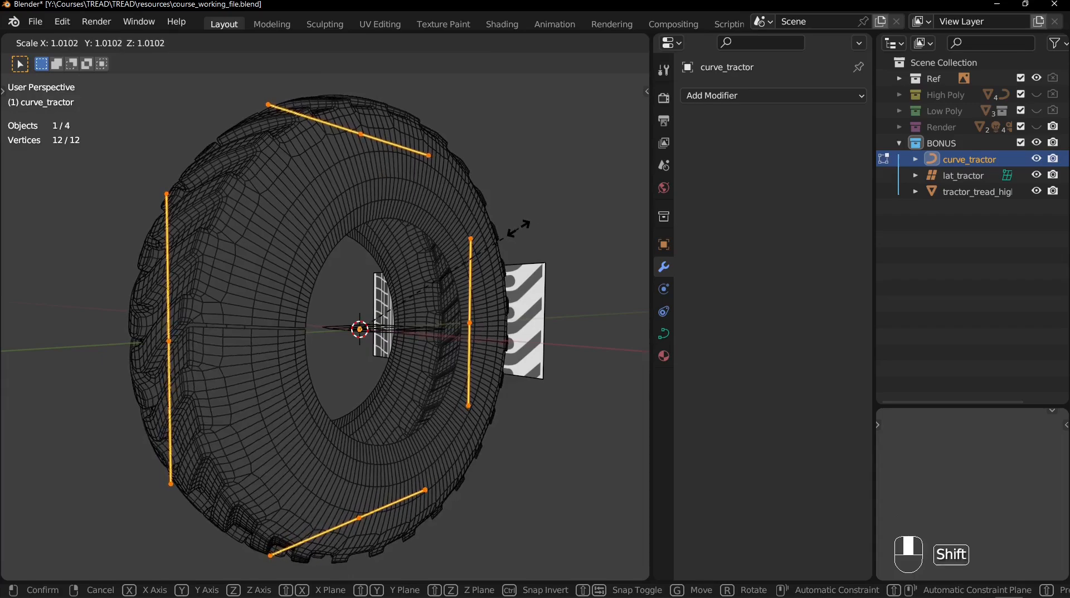
pyautogui.click(508, 234)
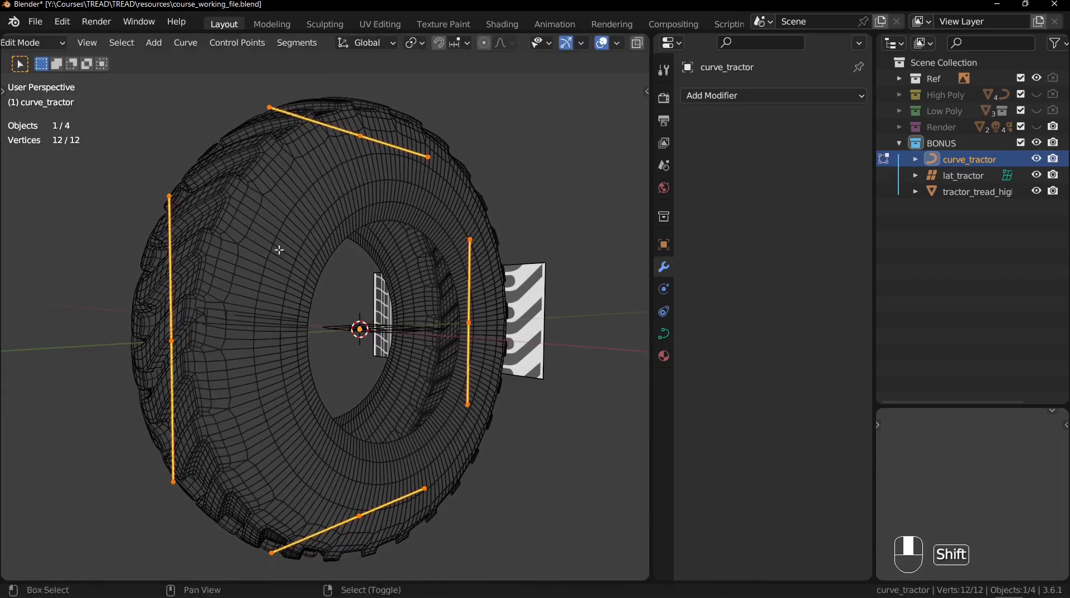
pyautogui.moveTo(290, 296); pyautogui.dragTo(392, 254, button='middle')
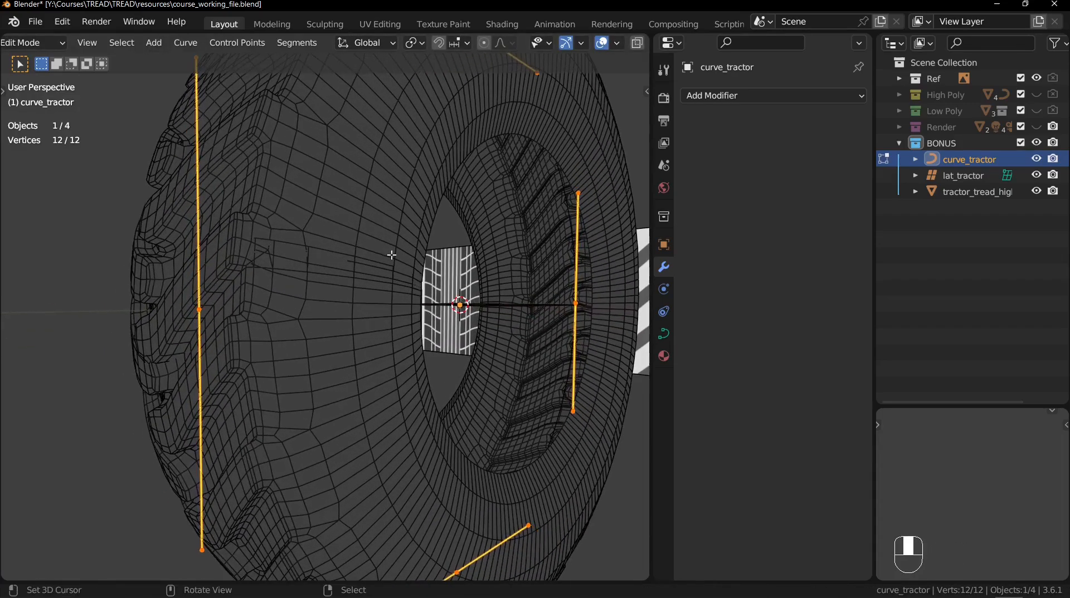
pyautogui.scroll(2, 486, 248)
pyautogui.press('s')
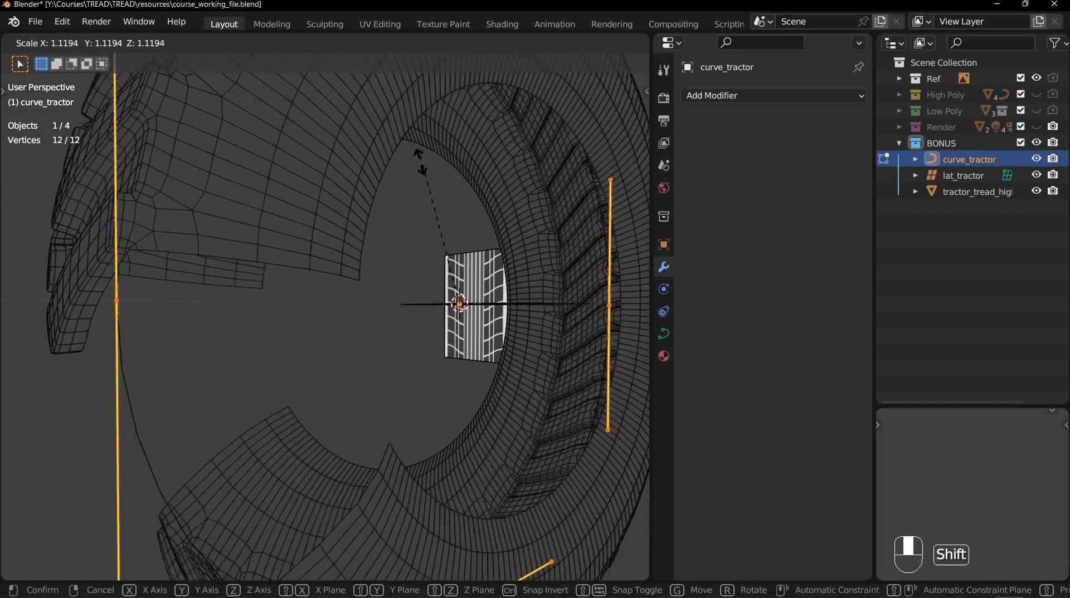
pyautogui.click(452, 154)
pyautogui.hotkey('shift', 'z')
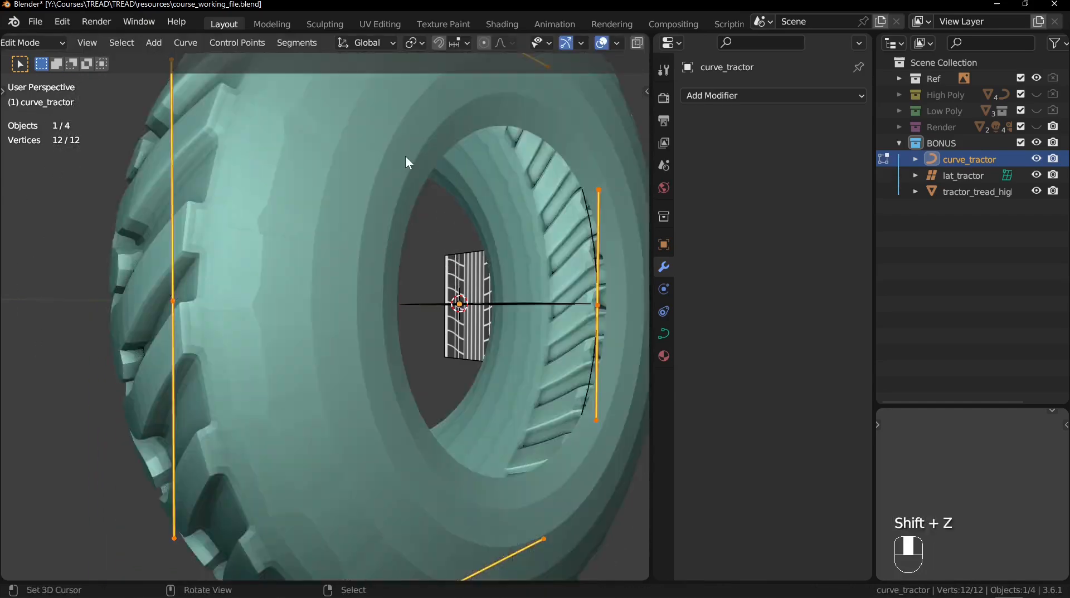
# Step: Leave Edit Mode and inspect the Array modifier settings of the tractor tread
pyautogui.press('Tab')
pyautogui.click(406, 162)
pyautogui.click(689, 199)
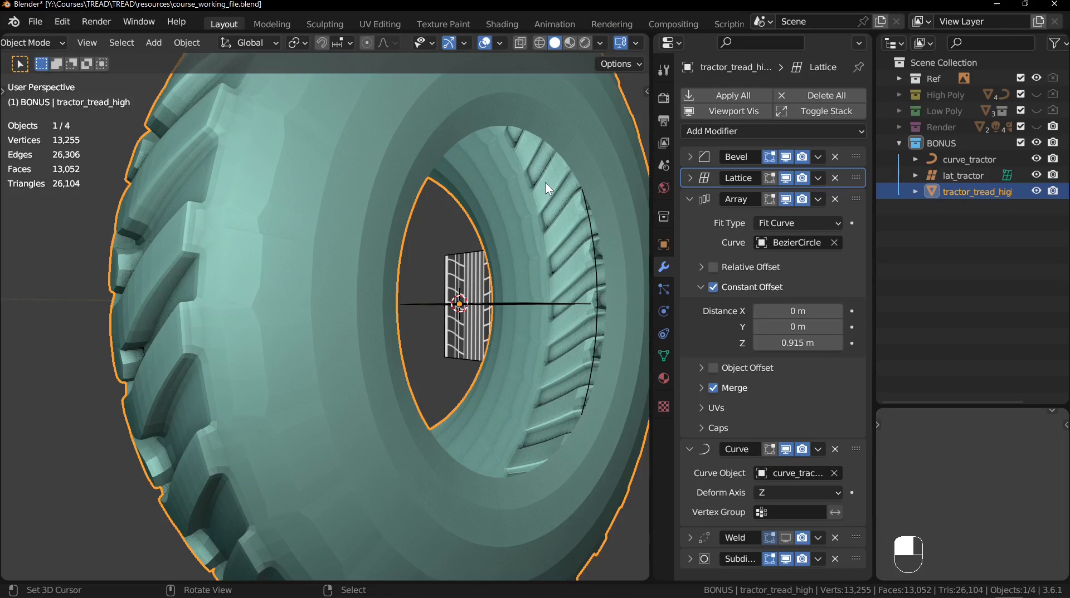
# Step: Scale all of curve_tractor's points slightly in wireframe until the edges at the tire's seam nearly coincide
pyautogui.click(942, 160)
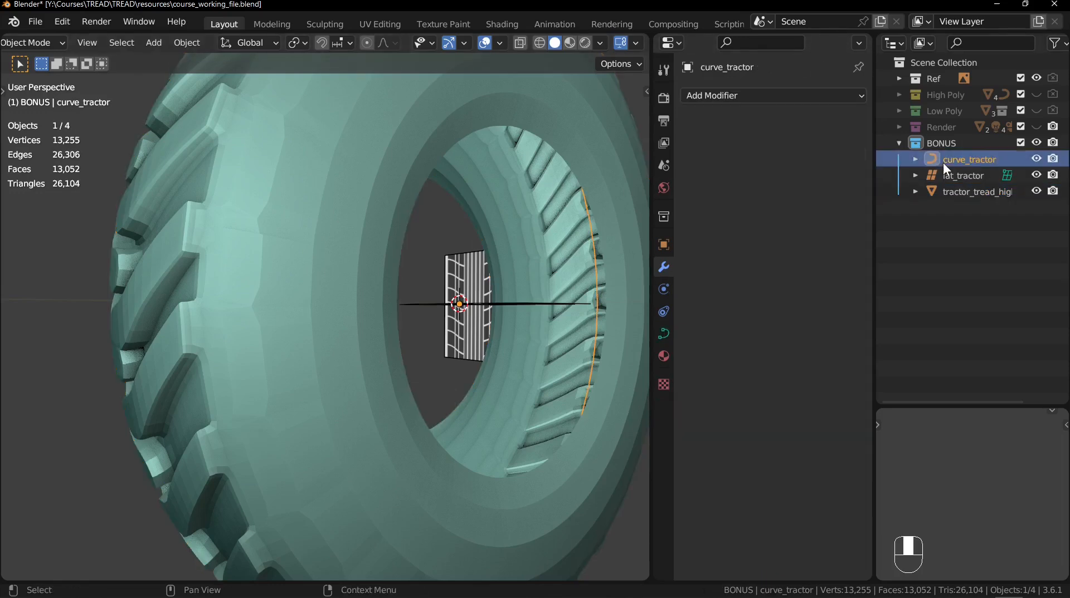
pyautogui.press('Tab')
pyautogui.hotkey('shift', 'z')
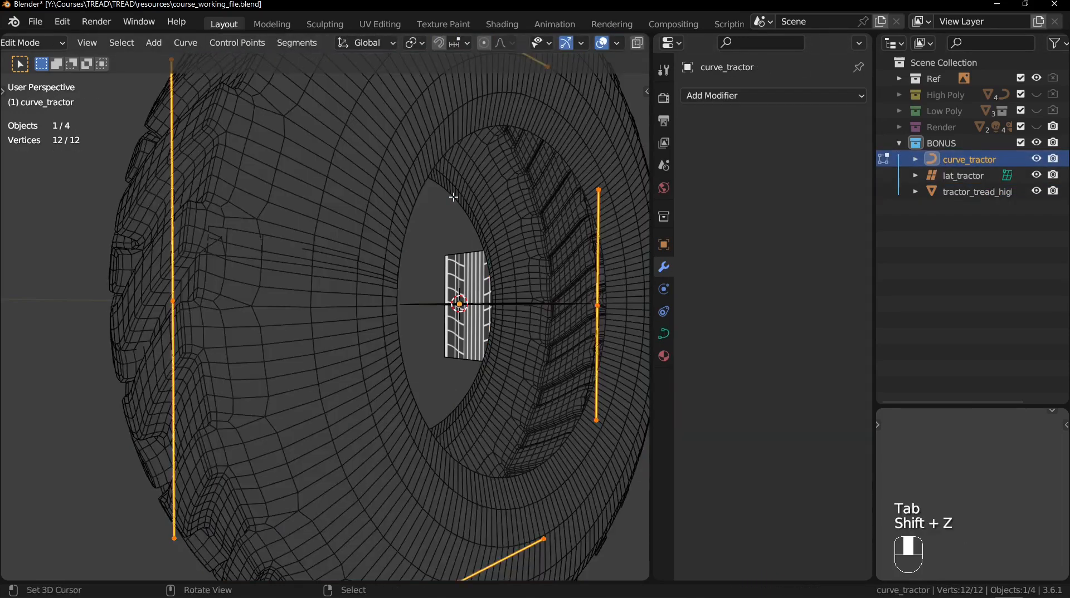
pyautogui.keyDown('ctrl'); pyautogui.moveTo(455, 195); pyautogui.dragTo(447, 214, button='middle'); pyautogui.keyUp('ctrl')
pyautogui.press('s')
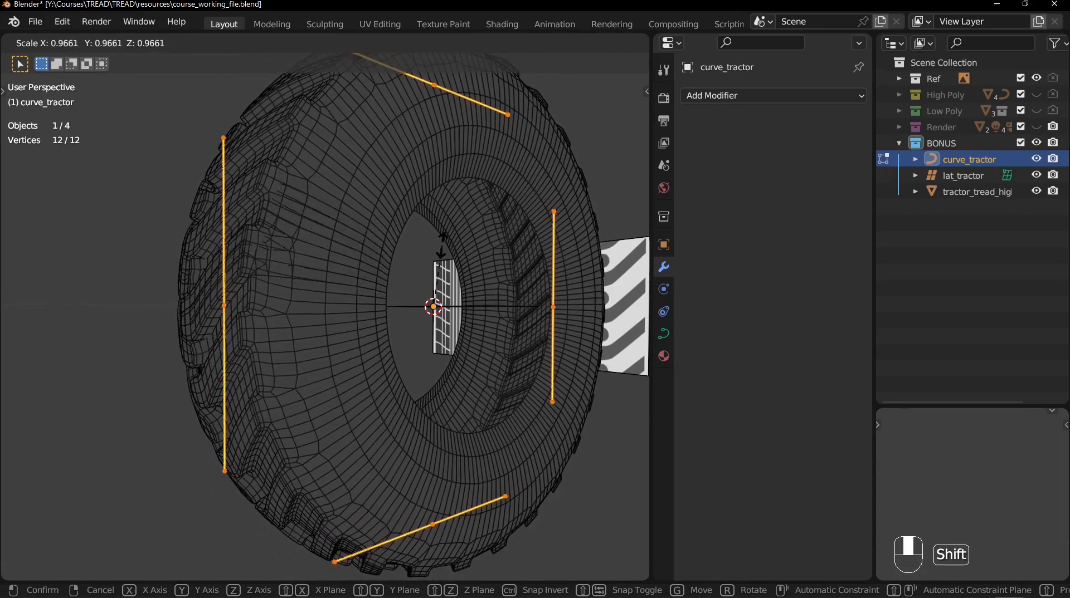
pyautogui.click(451, 205)
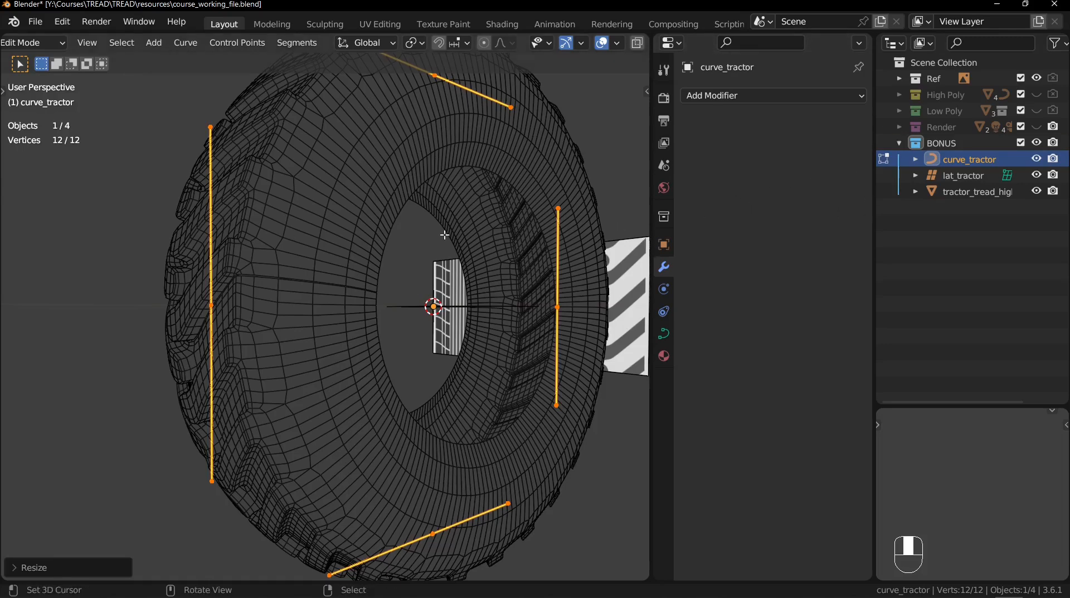
pyautogui.keyDown('ctrl'); pyautogui.moveTo(353, 268); pyautogui.dragTo(403, 194, button='middle'); pyautogui.keyUp('ctrl')
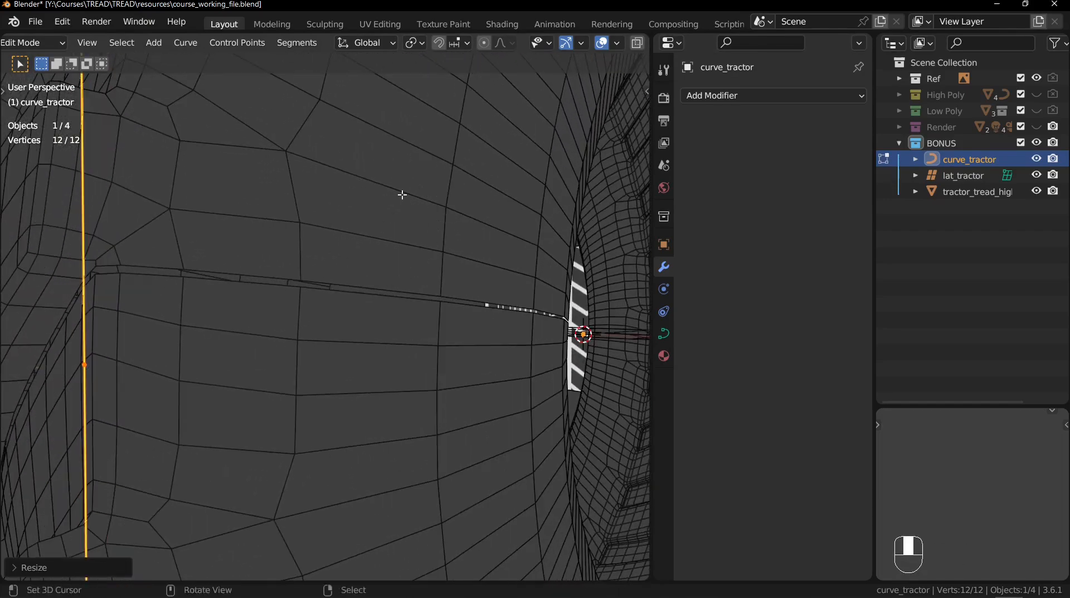
pyautogui.keyDown('shift'); pyautogui.click(517, 151); pyautogui.keyUp('shift')
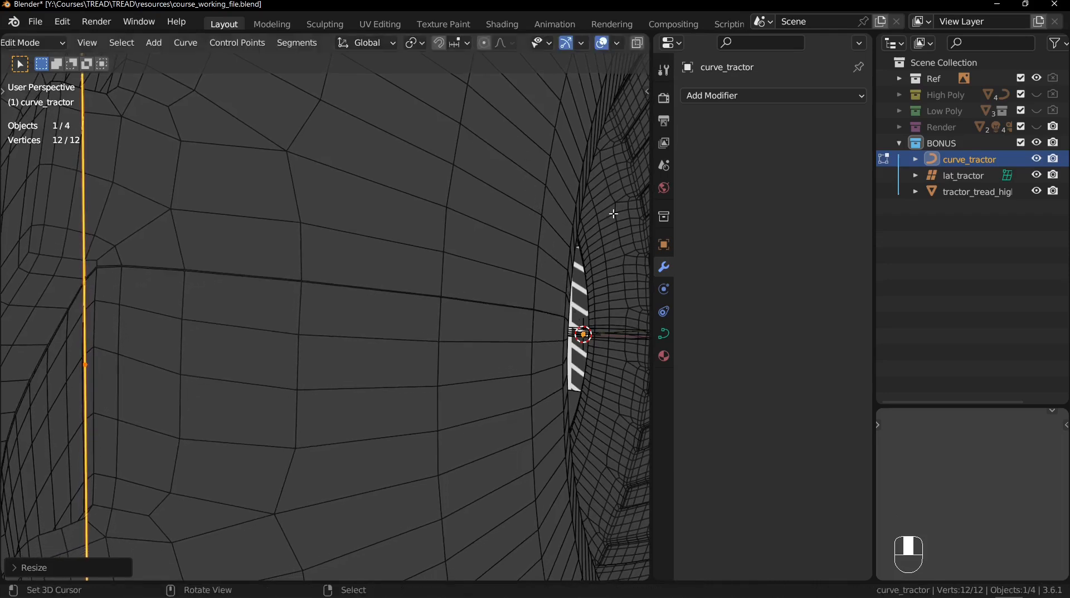
# Step: Leave Edit Mode and enable the tractor tread's Weld modifier in the viewport, collapsing the Array and Curve modifier settings
pyautogui.press('Tab')
pyautogui.click(519, 191)
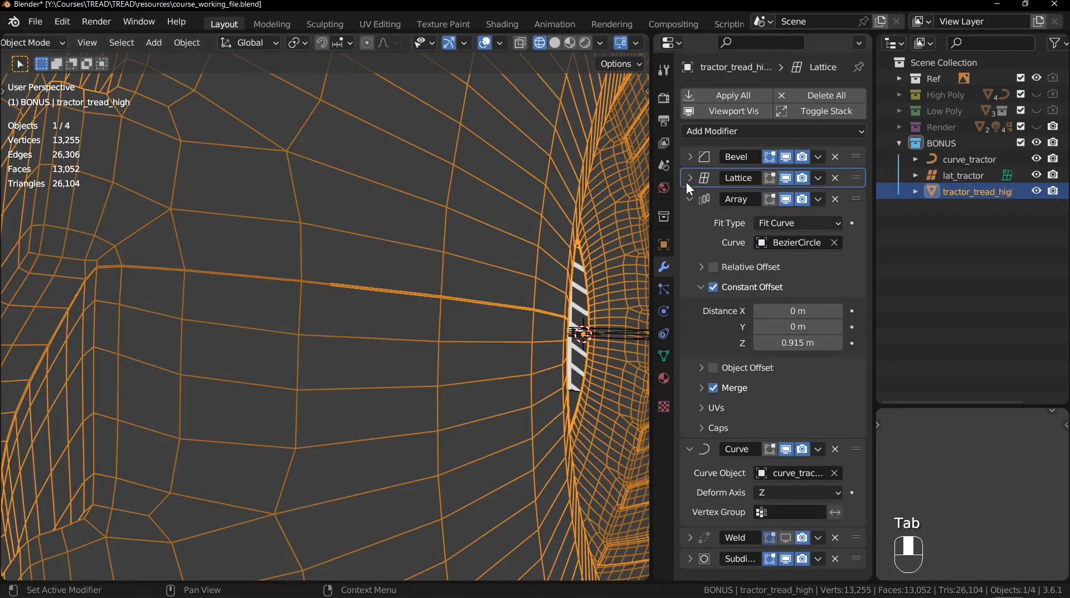
pyautogui.click(693, 196)
pyautogui.click(692, 219)
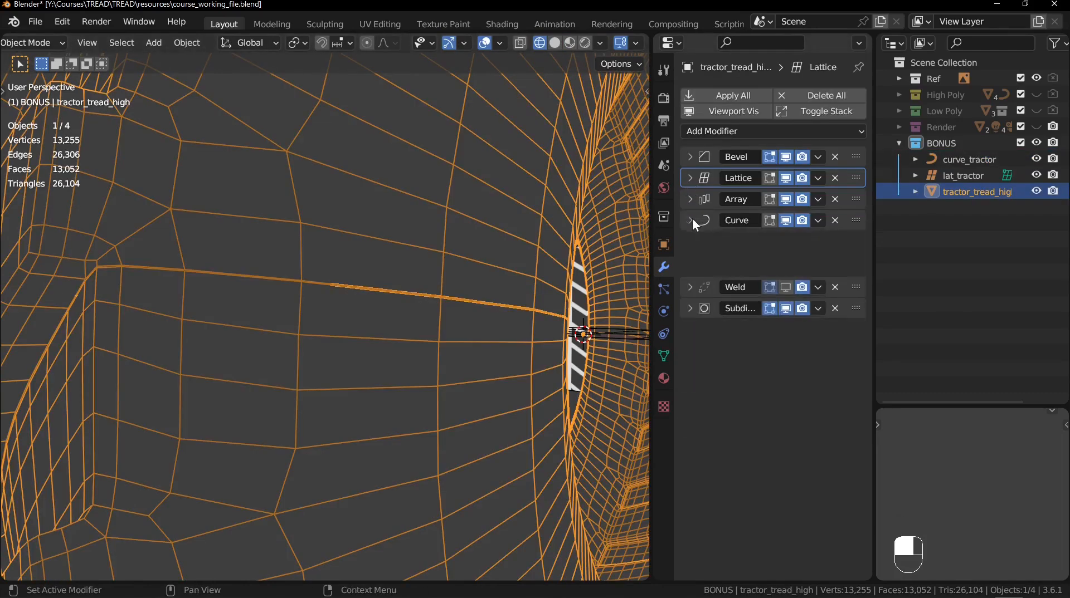
pyautogui.click(786, 242)
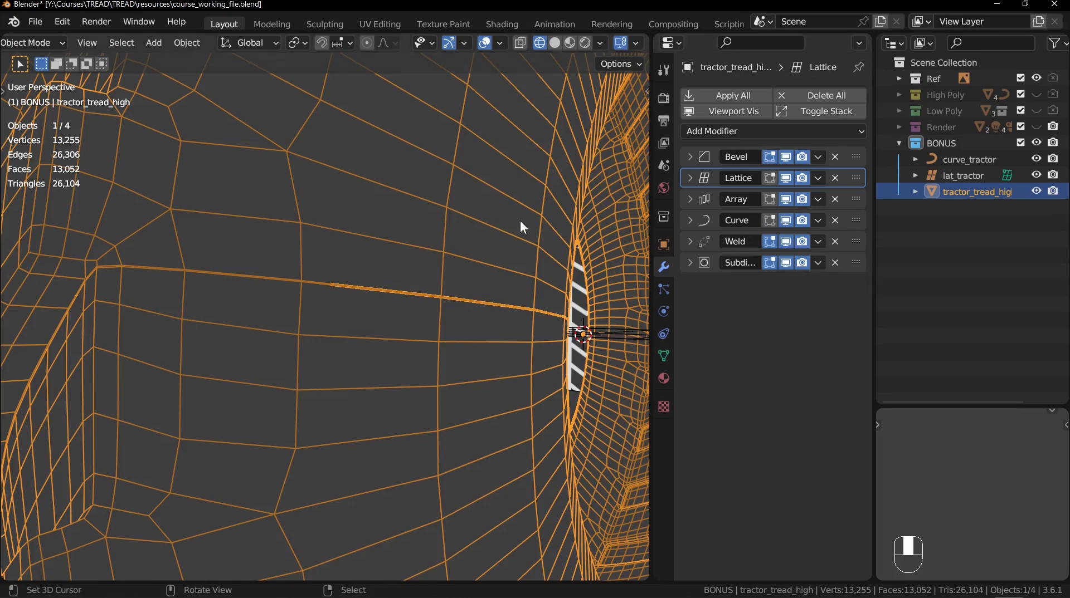
# Step: Fine-tune the scale of curve_tractor's points by about 0.997, then about 1.003, to align the tire's seam edges, and leave Edit Mode
pyautogui.click(987, 161)
pyautogui.press('Tab')
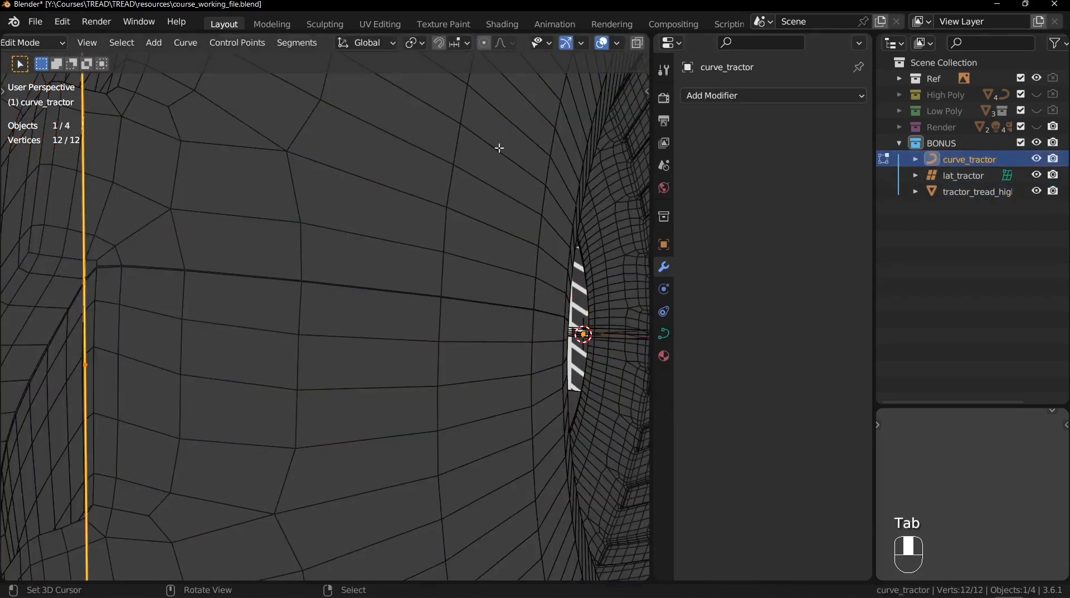
pyautogui.press('s')
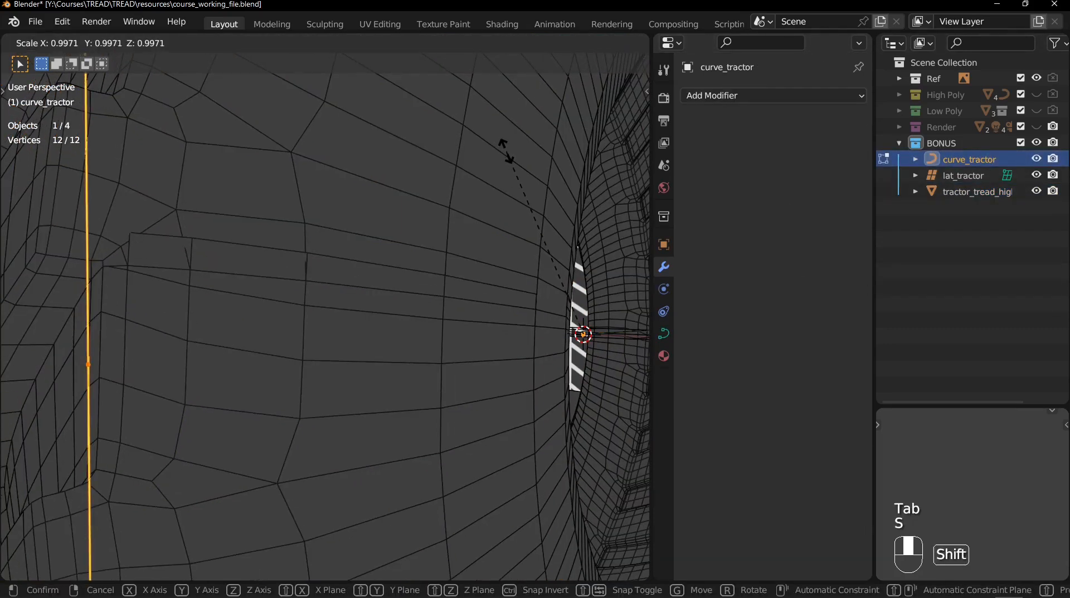
pyautogui.click(505, 150)
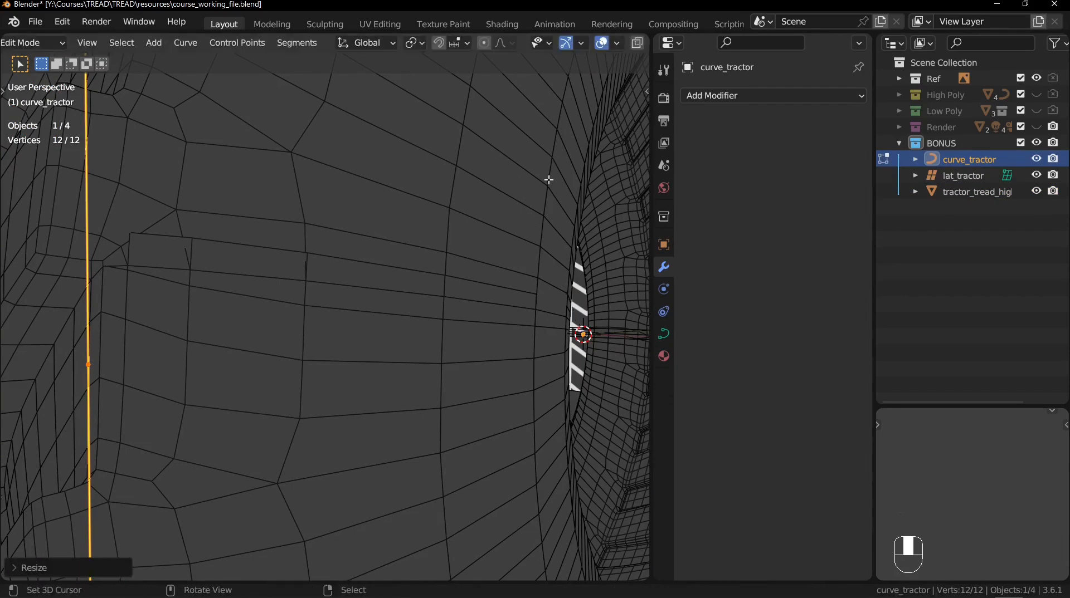
pyautogui.scroll(2, 543, 176)
pyautogui.scroll(-2, 543, 177)
pyautogui.hotkey('ctrl', 'space')
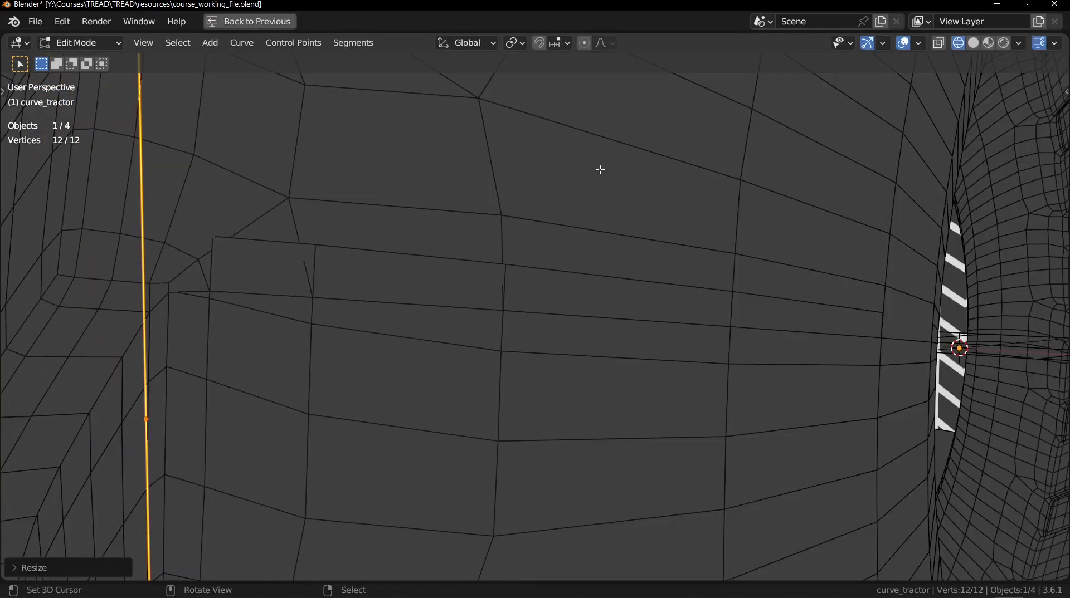
pyautogui.press('s')
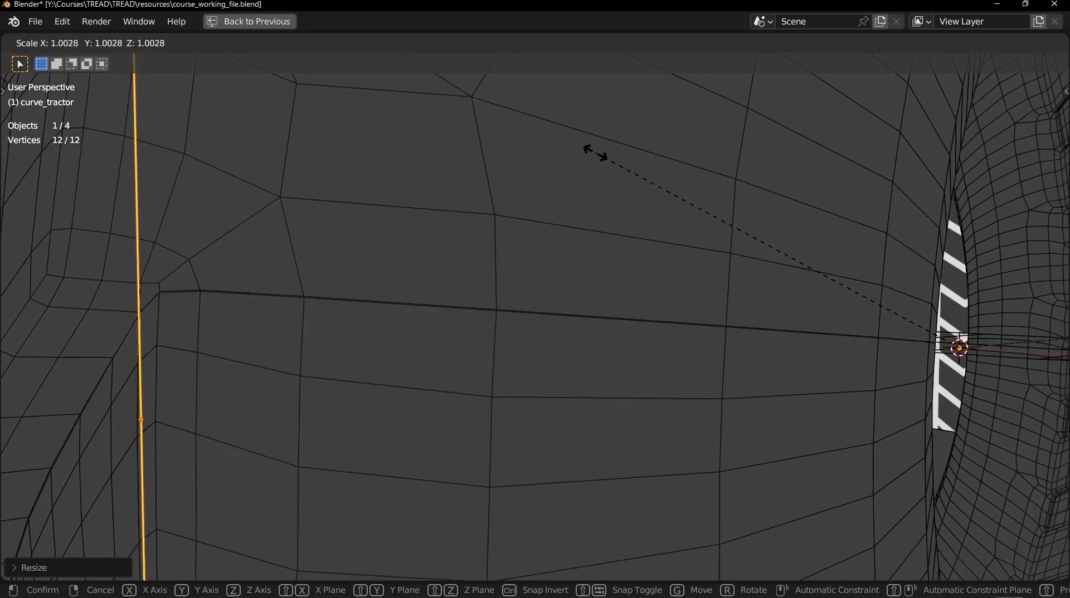
pyautogui.click(594, 154)
pyautogui.hotkey('ctrl', 'space')
pyautogui.press('Tab')
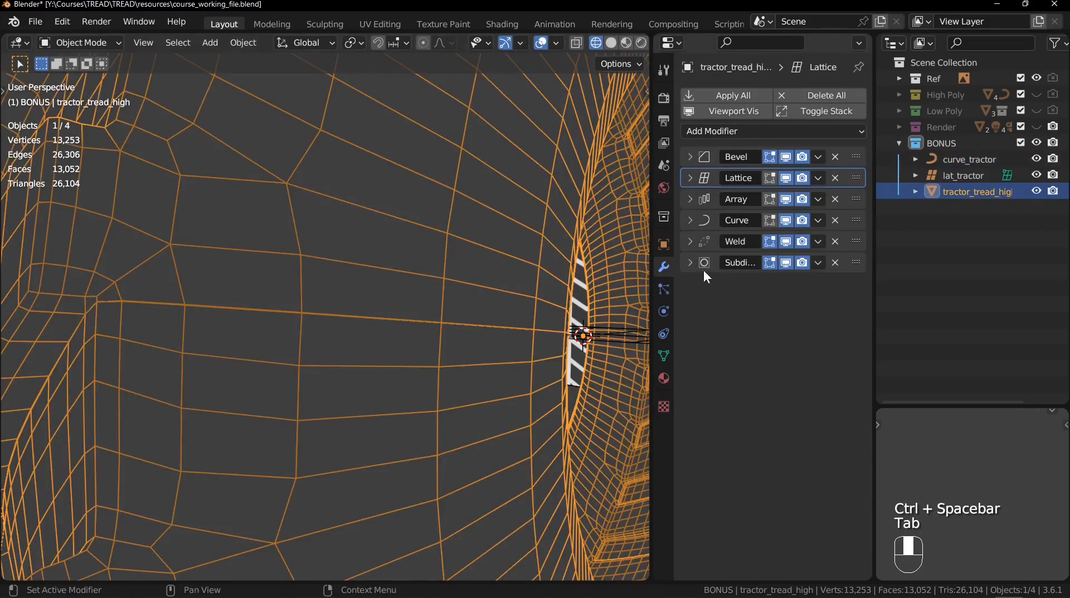
# Step: Set the Weld modifier's merge distance on the tractor tread to 0.002 m
pyautogui.click(691, 241)
pyautogui.click(798, 284)
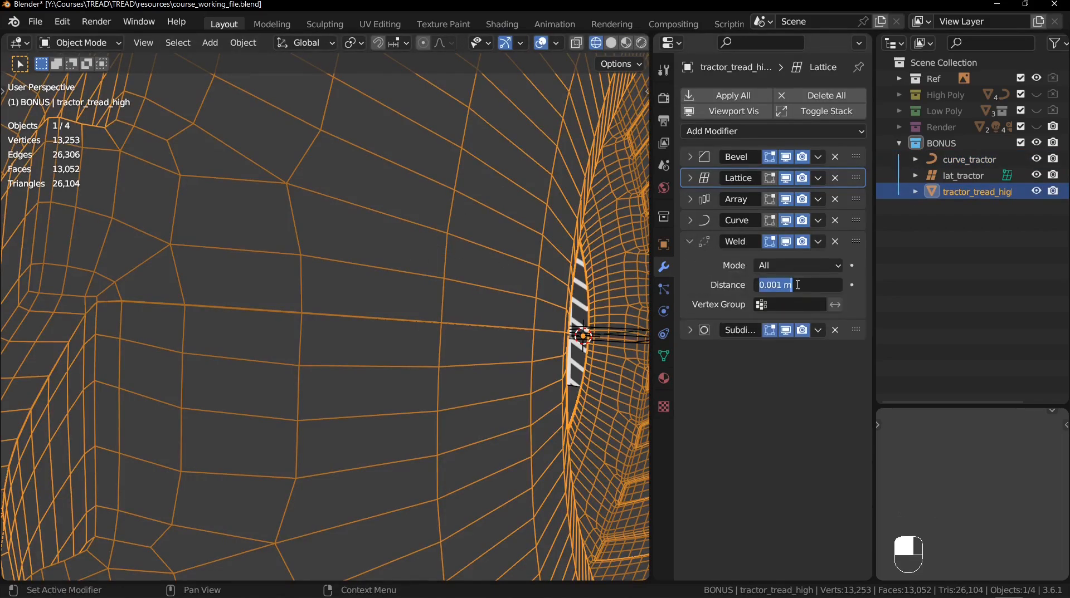
pyautogui.press('BackSpace')
pyautogui.write('.00')
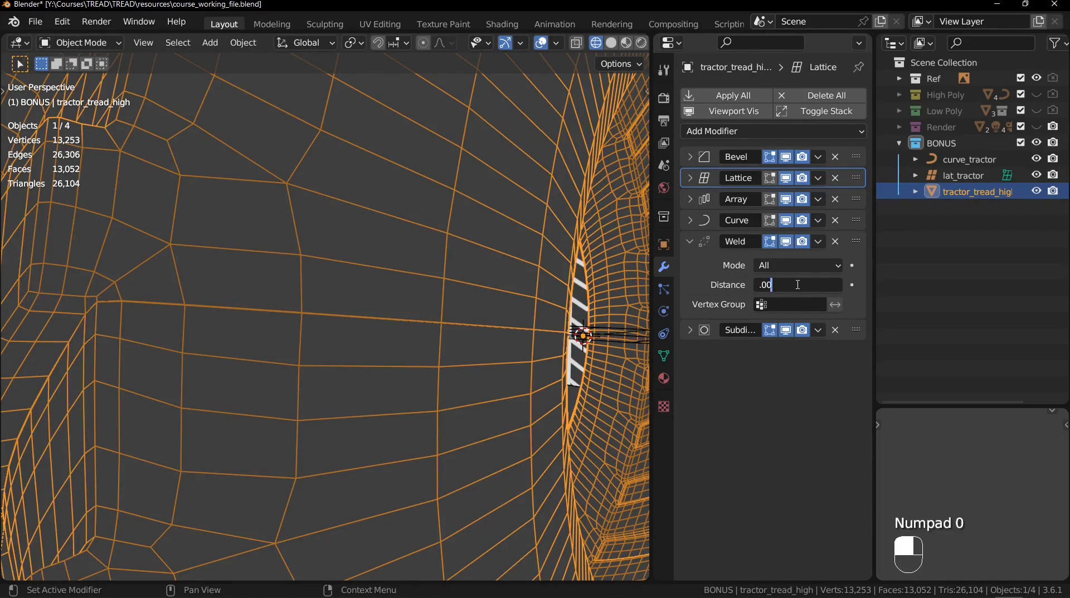
pyautogui.write('2')
pyautogui.press('Return')
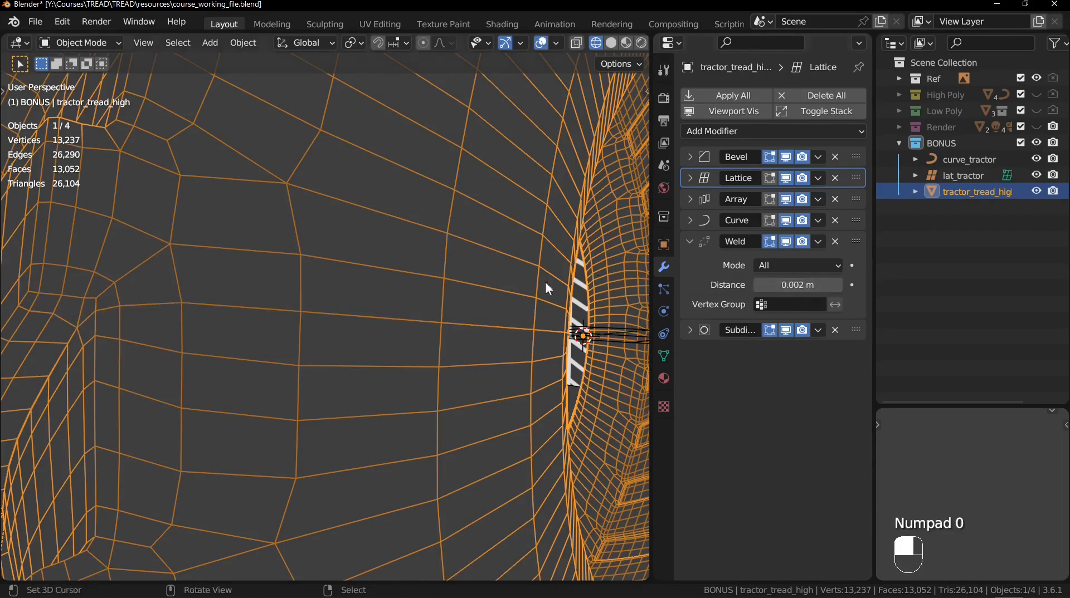
# Step: Try Weld merge distances of 0.004 m and 0.005 m on the tractor tread, then undo the 0.005 m value
pyautogui.moveTo(446, 299); pyautogui.dragTo(382, 261, button='middle')
pyautogui.doubleClick(798, 285)
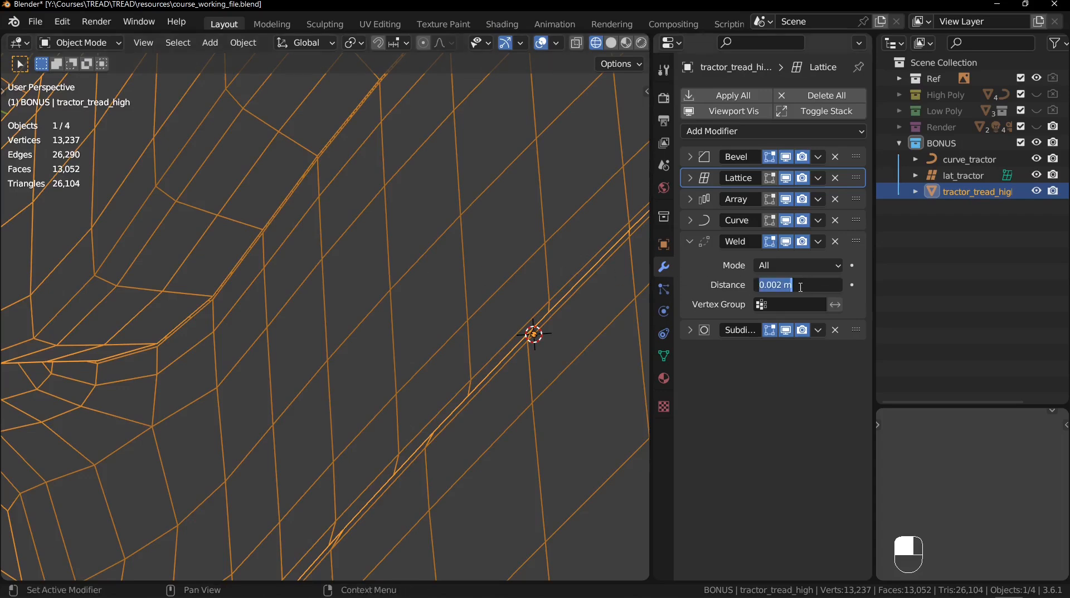
pyautogui.press('BackSpace')
pyautogui.write('.004')
pyautogui.press('Return')
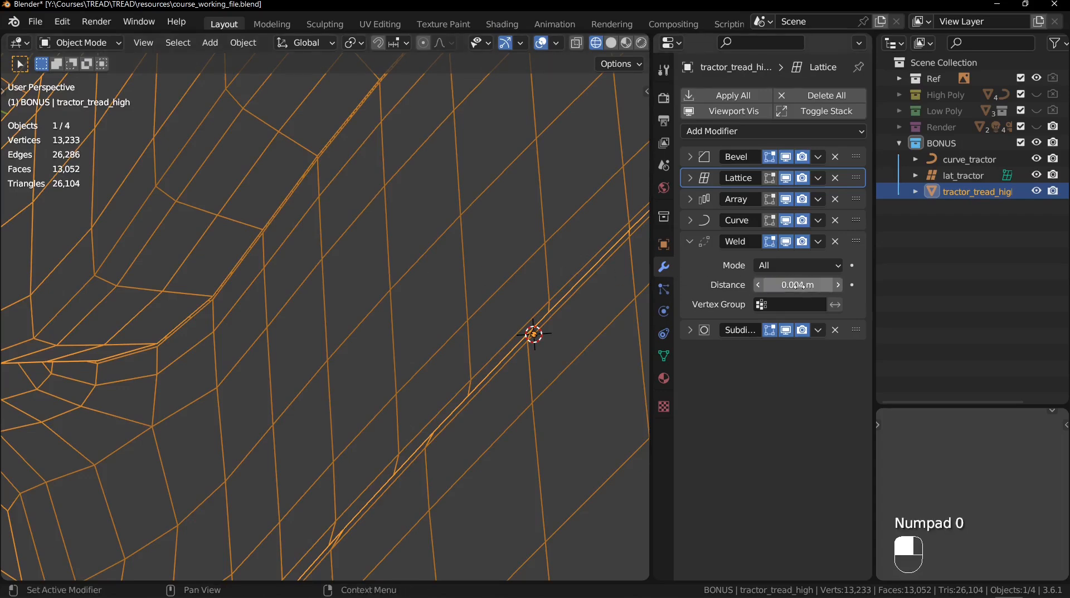
pyautogui.doubleClick(798, 285)
pyautogui.write('.005')
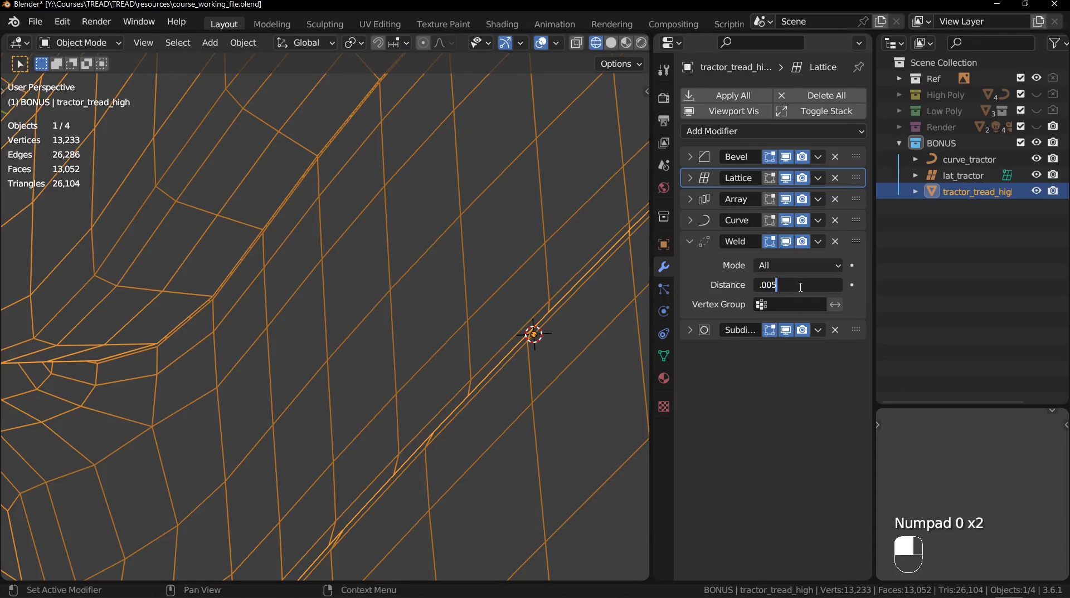
pyautogui.press('Return')
pyautogui.keyDown('ctrl'); pyautogui.moveTo(472, 231); pyautogui.dragTo(439, 254, button='middle'); pyautogui.keyUp('ctrl')
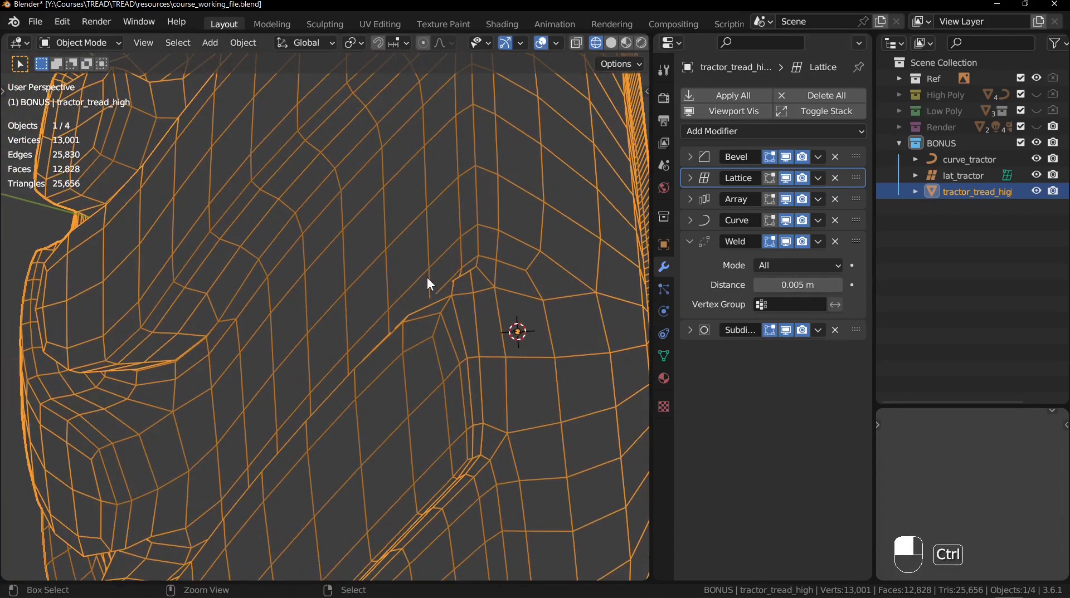
pyautogui.hotkey('ctrl', 'z')
pyautogui.hotkey('ctrl', 'shift', 'z')
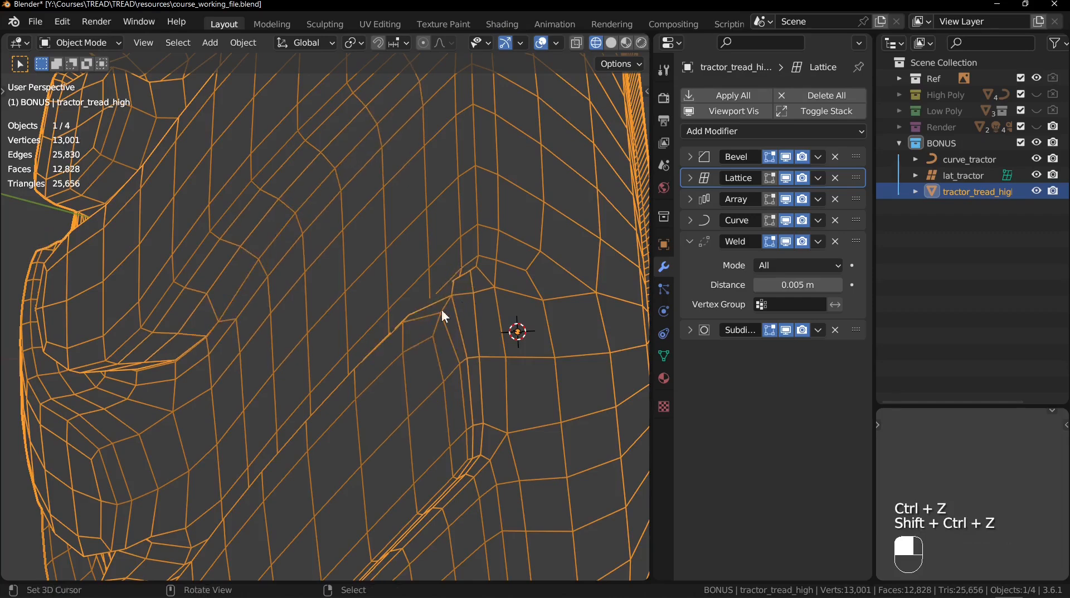
pyautogui.hotkey('ctrl', 'z')
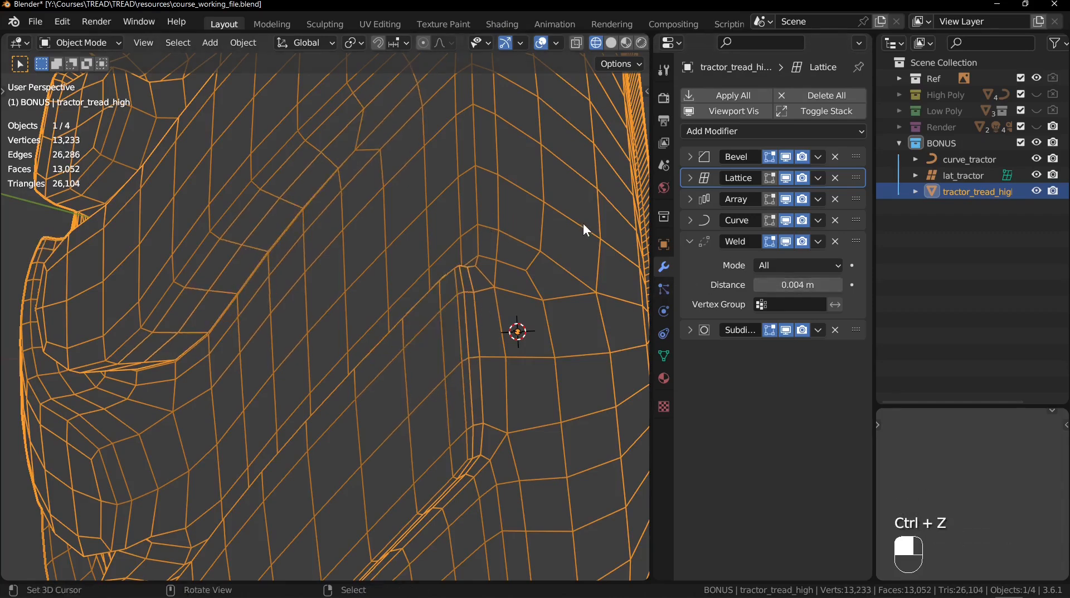
# Step: Set the tractor tread's Weld merge distance to 0.002 m
pyautogui.keyDown('shift'); pyautogui.moveTo(510, 237); pyautogui.dragTo(501, 238, button='middle'); pyautogui.keyUp('shift')
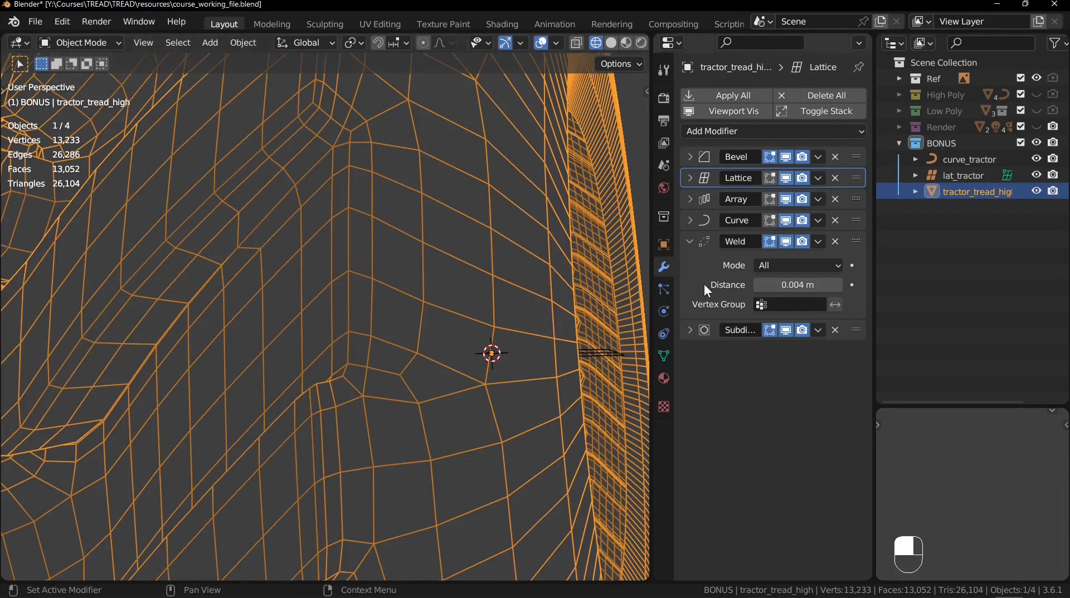
pyautogui.click(785, 285)
pyautogui.write('.002')
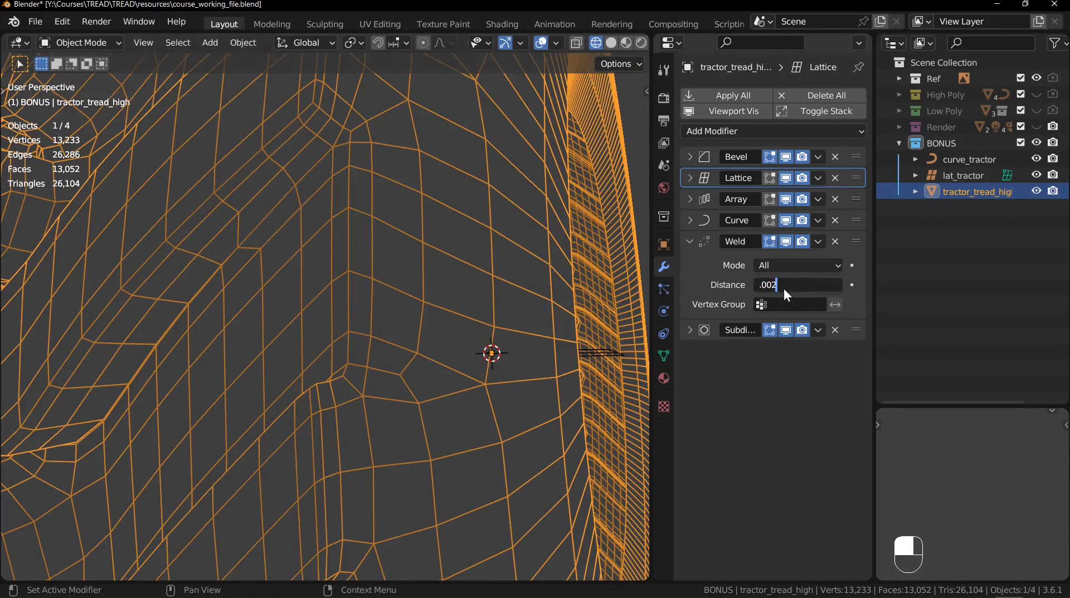
pyautogui.press('Return')
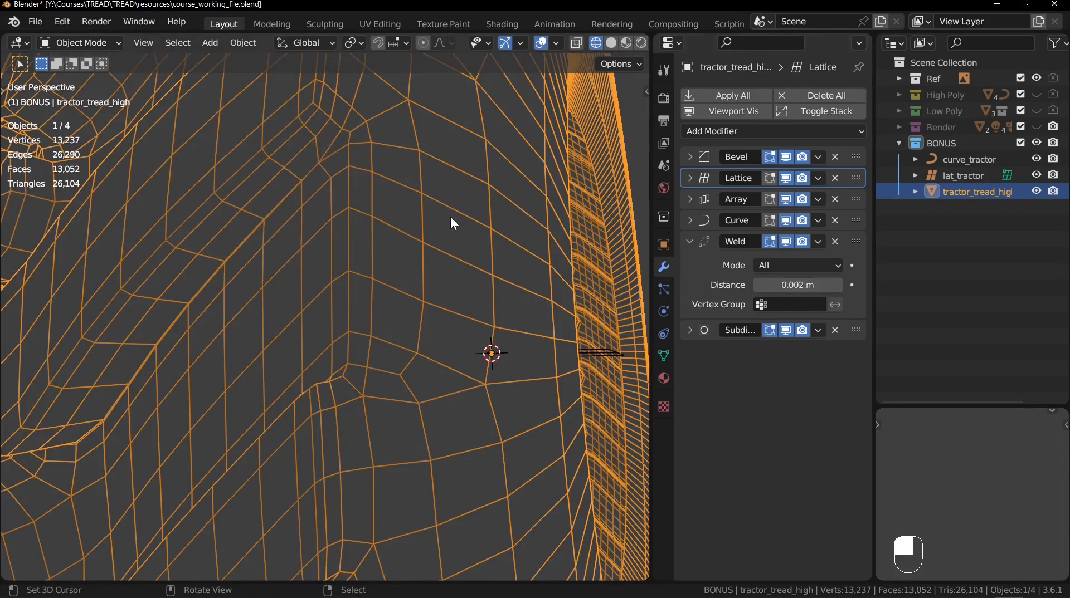
# Step: Examine the whole tractor tire's sidewall and tread surface in both solid and wireframe shading
pyautogui.keyDown('ctrl'); pyautogui.moveTo(413, 195); pyautogui.dragTo(415, 249, button='middle'); pyautogui.keyUp('ctrl')
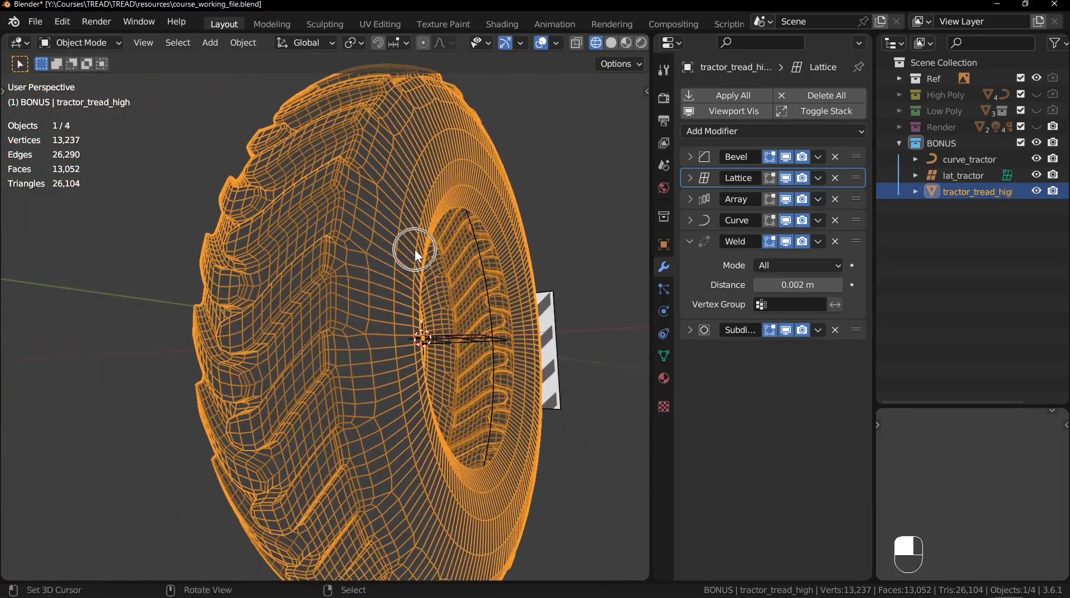
pyautogui.hotkey('shift', 'z')
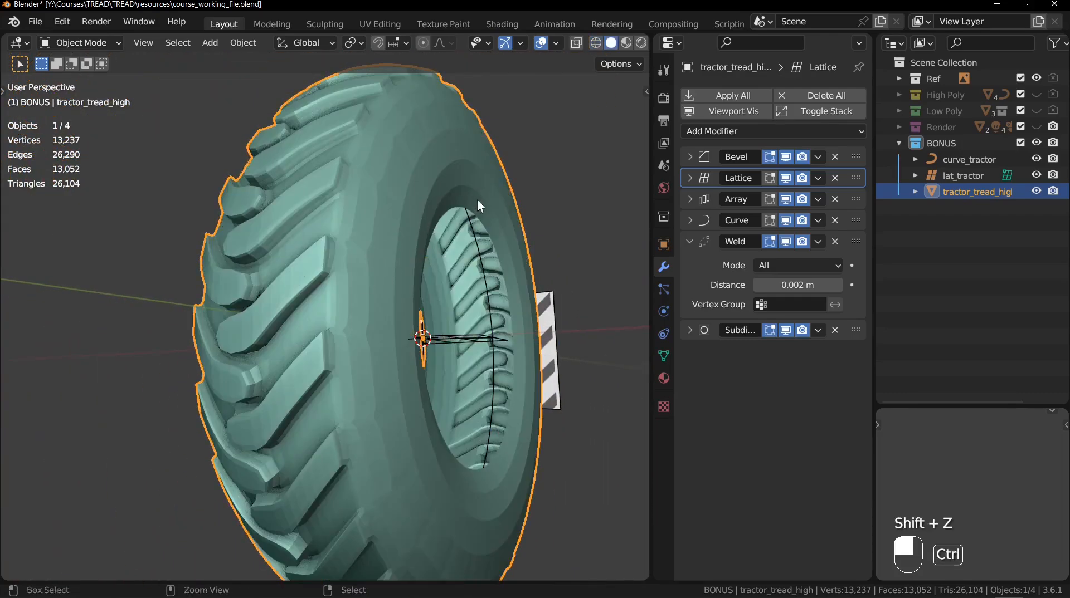
pyautogui.keyDown('ctrl'); pyautogui.moveTo(478, 198); pyautogui.dragTo(435, 299, button='middle'); pyautogui.keyUp('ctrl')
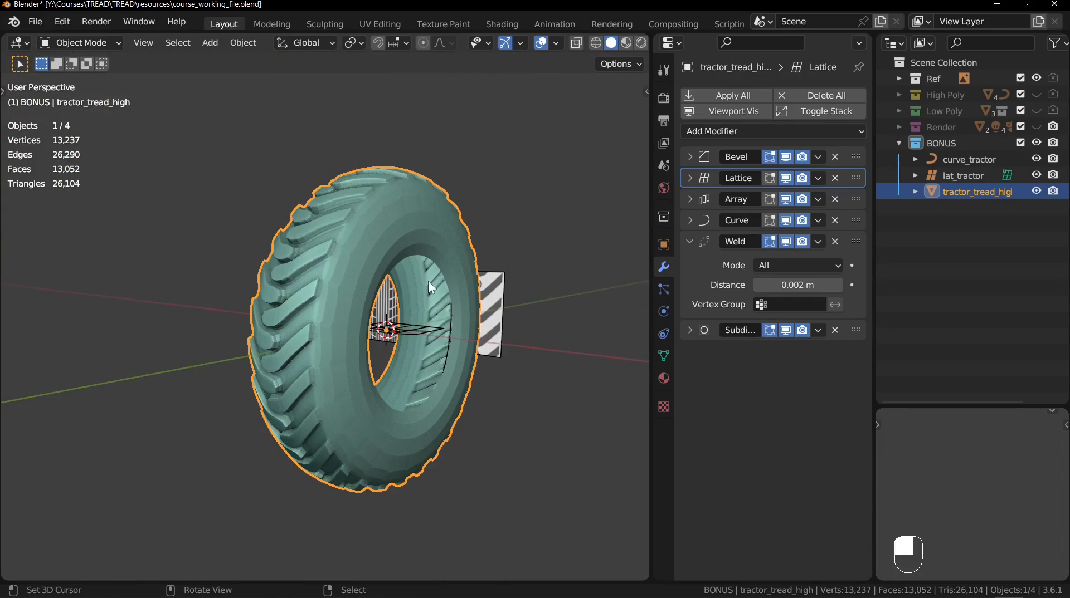
pyautogui.moveTo(452, 363)
pyautogui.keyDown('ctrl'); pyautogui.mouseDown(button='middle')
pyautogui.moveTo(383, 283)
pyautogui.moveTo(386, 217)
pyautogui.moveTo(324, 295)
pyautogui.moveTo(329, 285)
pyautogui.mouseUp(button='middle'); pyautogui.keyUp('ctrl')
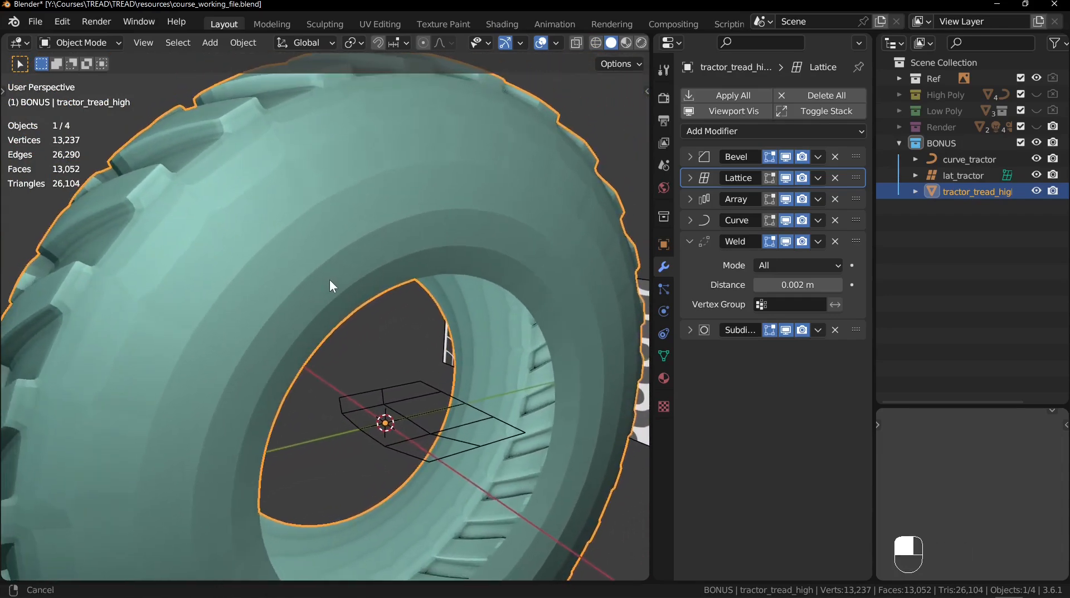
pyautogui.hotkey('shift', 'z')
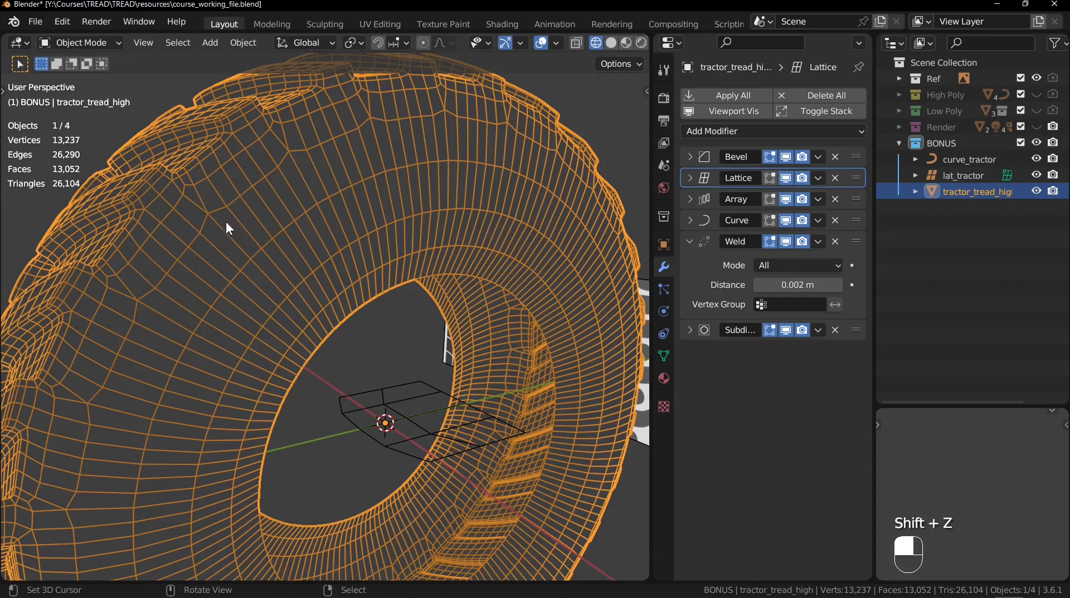
pyautogui.hotkey('shift', 'z')
pyautogui.moveTo(296, 257)
pyautogui.mouseDown(button='middle')
pyautogui.moveTo(310, 233)
pyautogui.moveTo(307, 246)
pyautogui.mouseUp(button='middle')
pyautogui.moveTo(307, 245); pyautogui.dragTo(257, 250, button='middle')
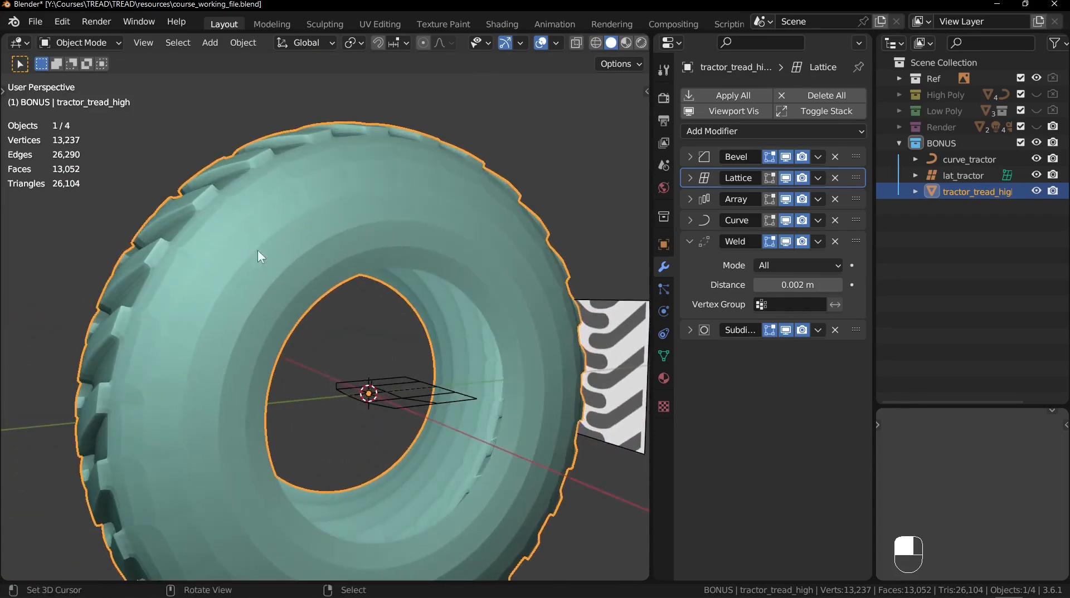
# Step: Set the tractor tread's Subdivision viewport level to 2 and apply Shade Smooth to the object
pyautogui.click(692, 330)
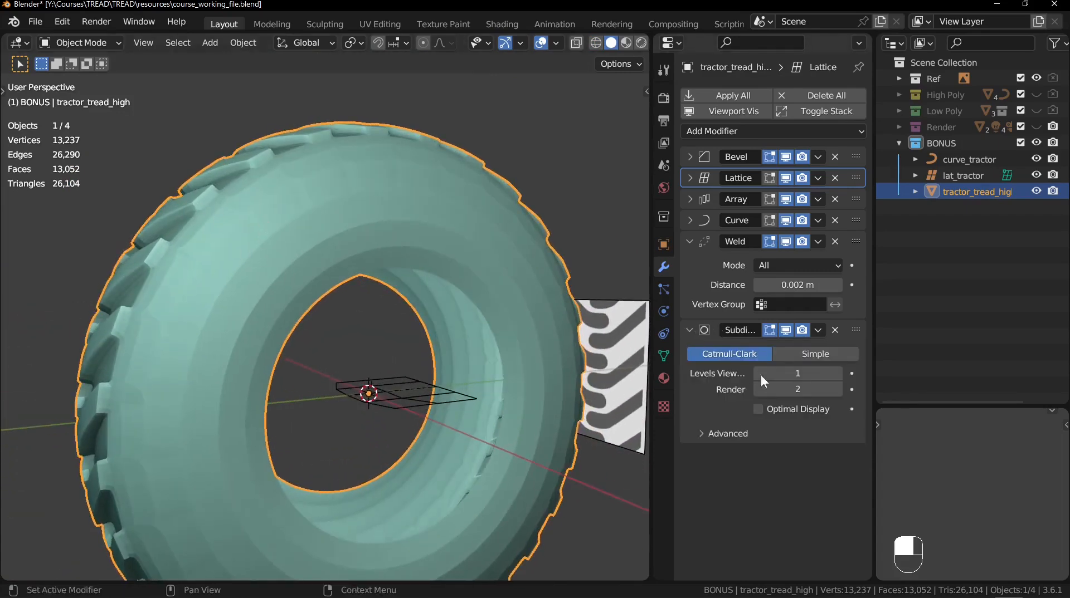
pyautogui.click(837, 374)
pyautogui.moveTo(585, 296); pyautogui.dragTo(465, 192, button='middle')
pyautogui.rightClick(440, 243)
pyautogui.click(423, 216)
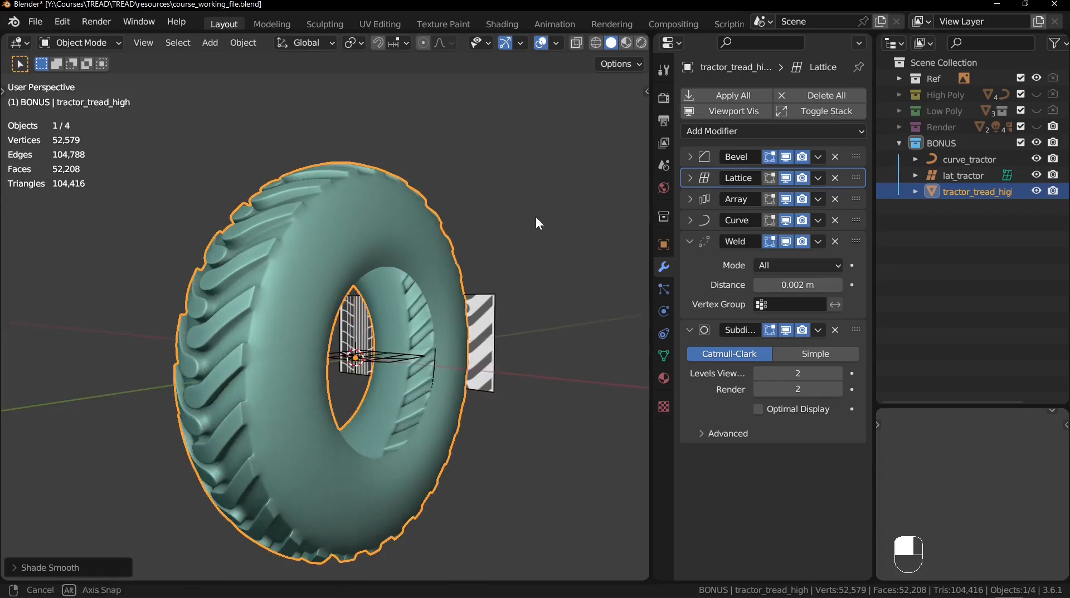
pyautogui.moveTo(536, 216); pyautogui.dragTo(521, 215, button='middle')
pyautogui.keyDown('shift'); pyautogui.moveTo(521, 215); pyautogui.dragTo(513, 204, button='middle'); pyautogui.keyUp('shift')
# Step: In Edit Mode, slide the upper of the two inner horizontal edge rows on one sidewall onto its top border, merging the vertices
pyautogui.press('Tab')
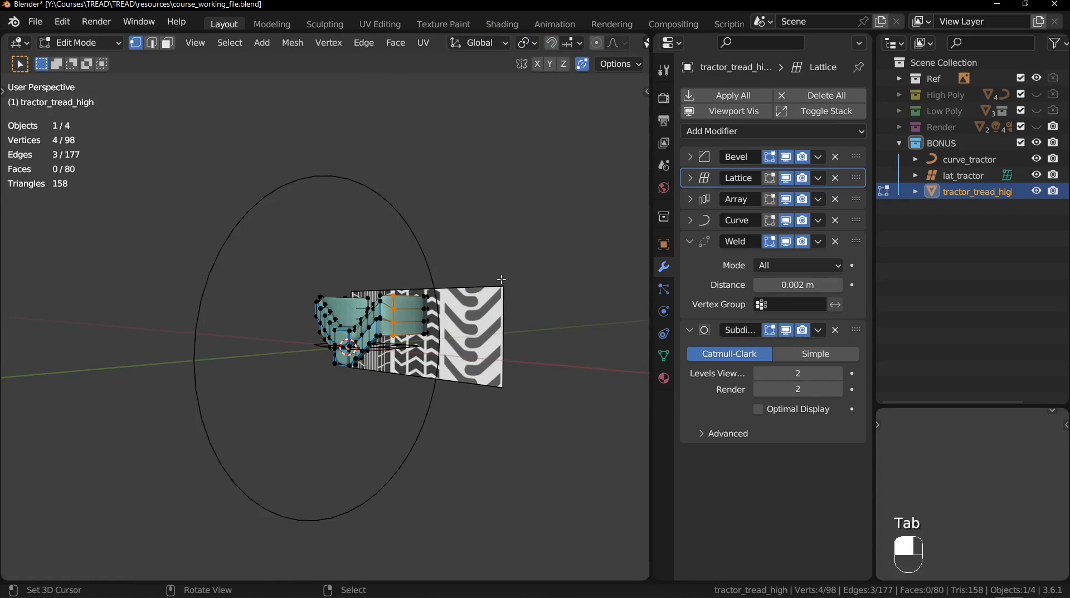
pyautogui.press('a')
pyautogui.press('KP_Decimal')
pyautogui.hotkey('alt', 'a')
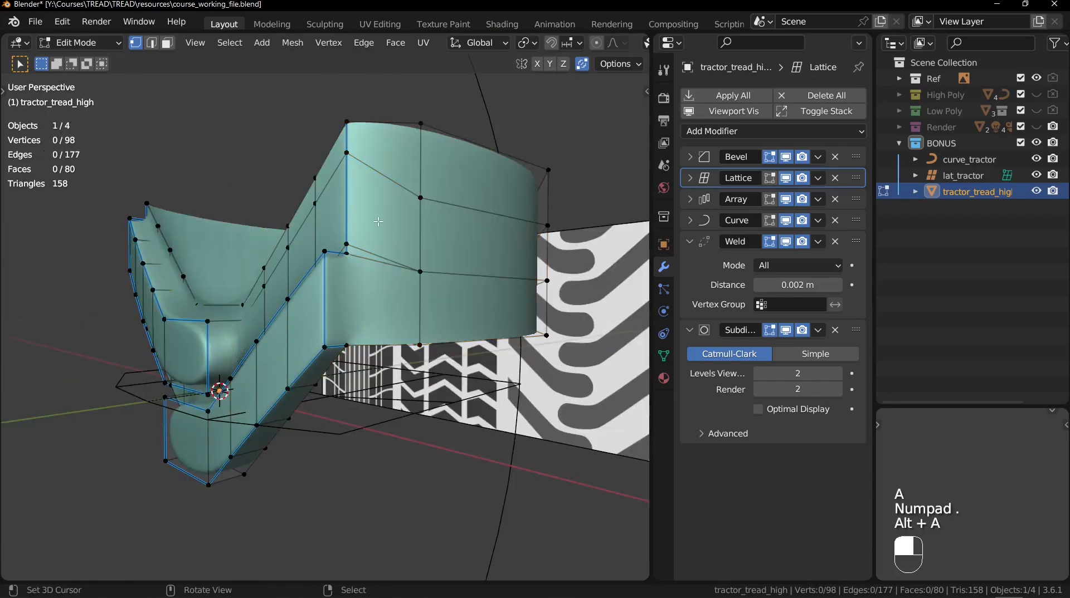
pyautogui.moveTo(434, 209); pyautogui.dragTo(313, 221, button='middle')
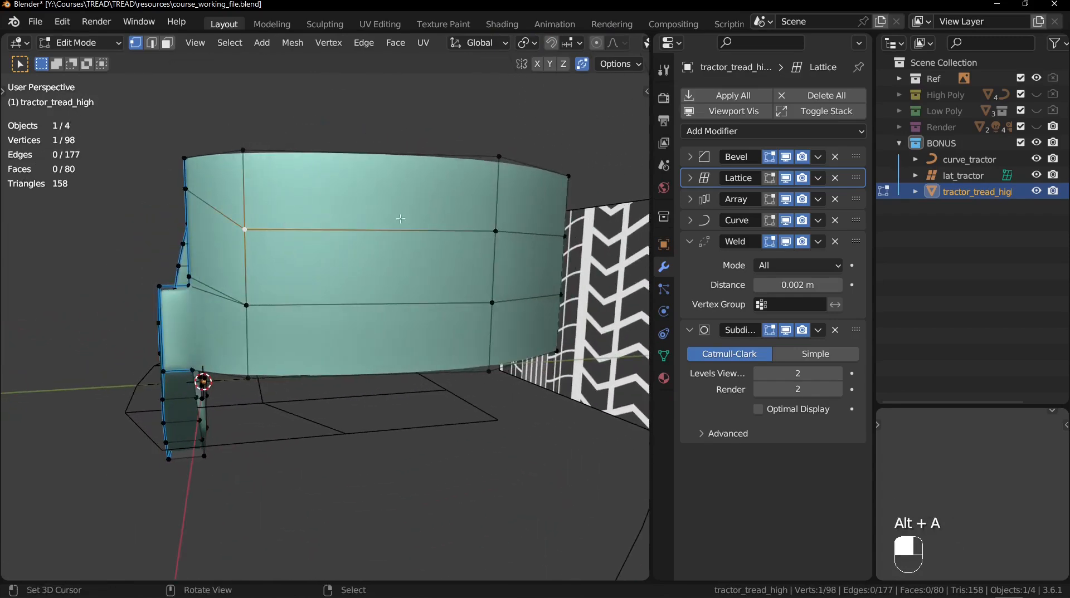
pyautogui.moveTo(400, 219); pyautogui.dragTo(454, 222, button='middle')
pyautogui.keyDown('shift'); pyautogui.click(351, 236); pyautogui.keyUp('shift')
pyautogui.keyDown('shift'); pyautogui.click(505, 235); pyautogui.keyUp('shift')
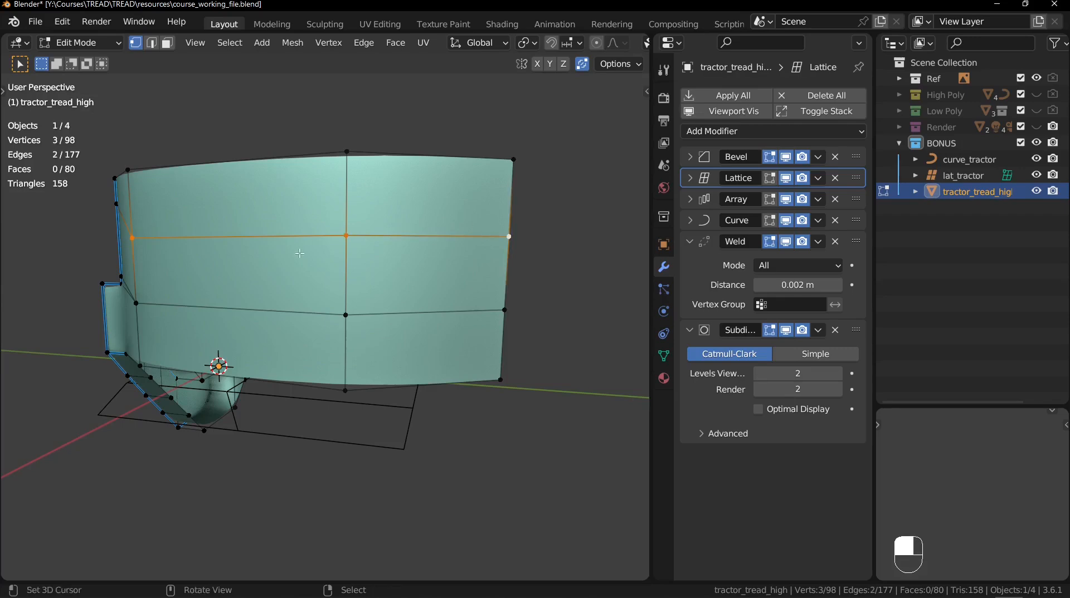
pyautogui.moveTo(300, 253); pyautogui.dragTo(388, 250, button='middle')
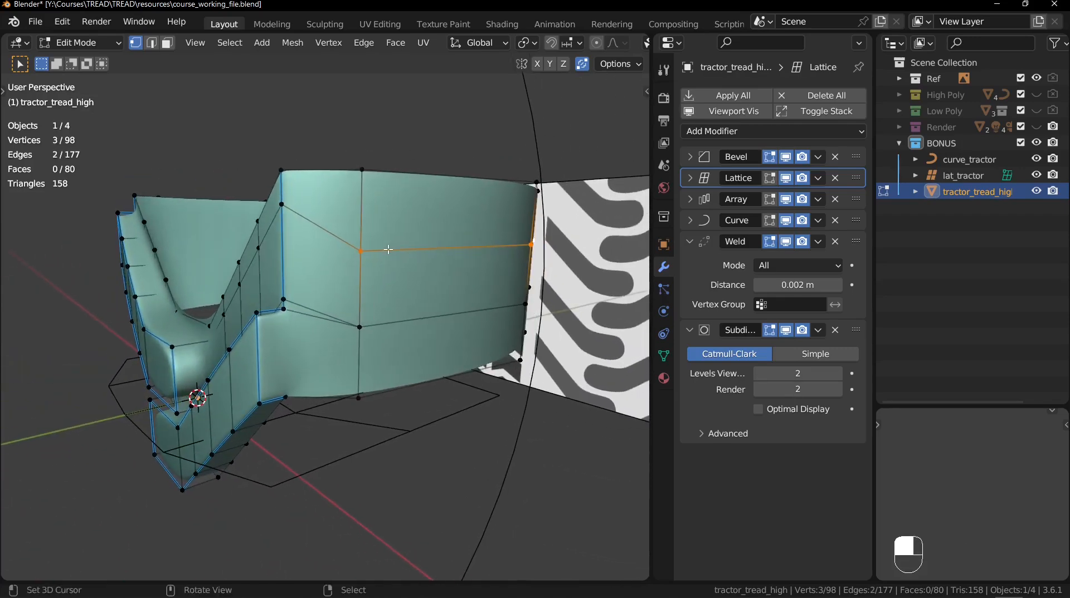
pyautogui.press('g')
pyautogui.press('g')
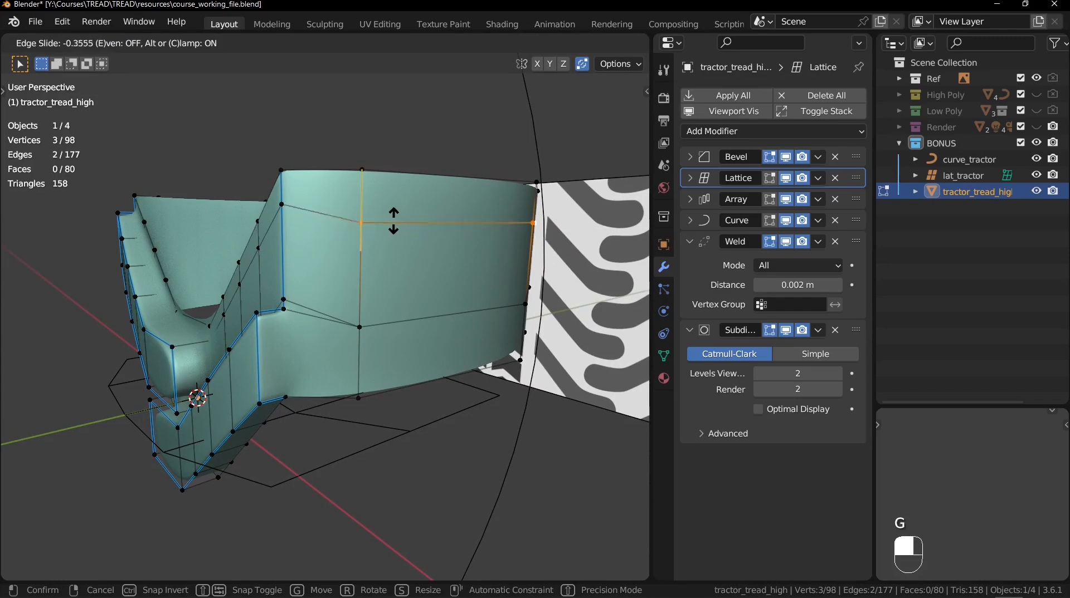
pyautogui.click(402, 129)
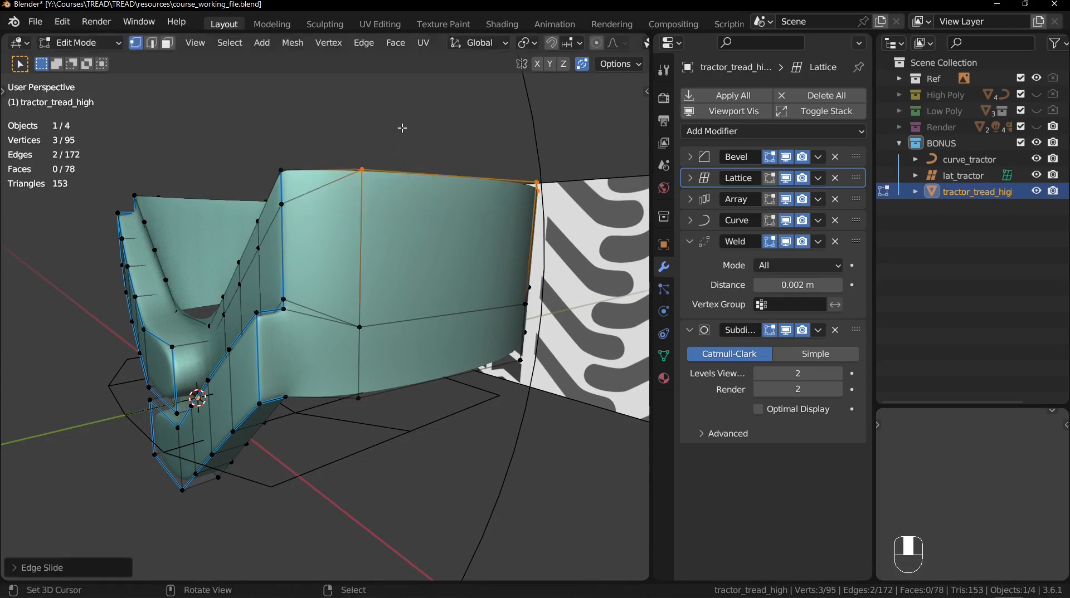
# Step: On the opposite sidewall, slide the matching three-vertex upper horizontal edge row onto the top border so it merges
pyautogui.keyDown('shift'); pyautogui.moveTo(393, 136); pyautogui.dragTo(364, 185, button='middle'); pyautogui.keyUp('shift')
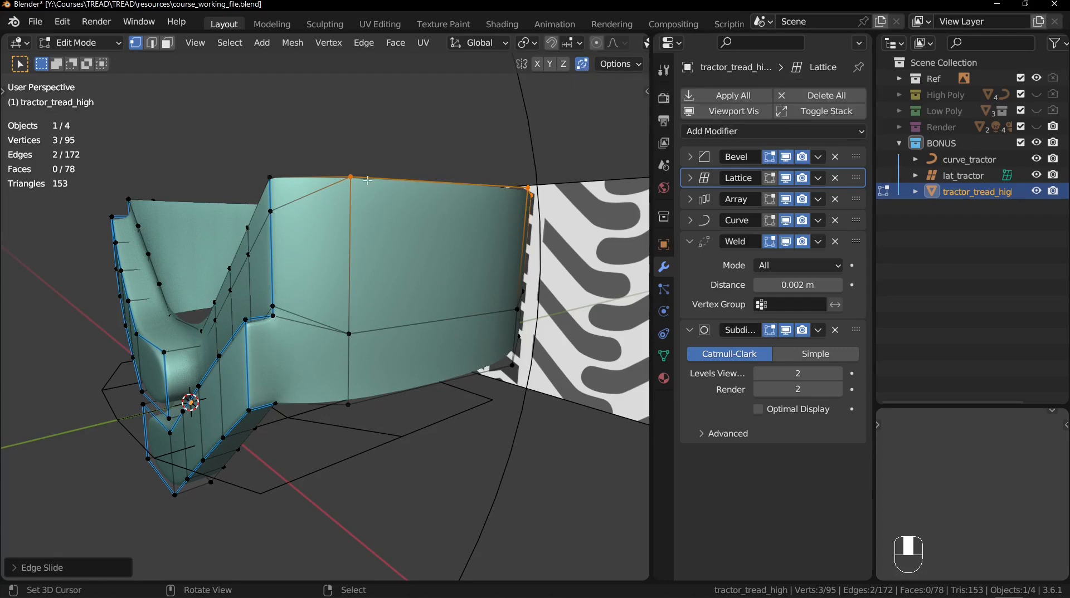
pyautogui.moveTo(368, 180); pyautogui.dragTo(370, 224, button='middle')
pyautogui.moveTo(163, 282); pyautogui.dragTo(349, 274, button='middle')
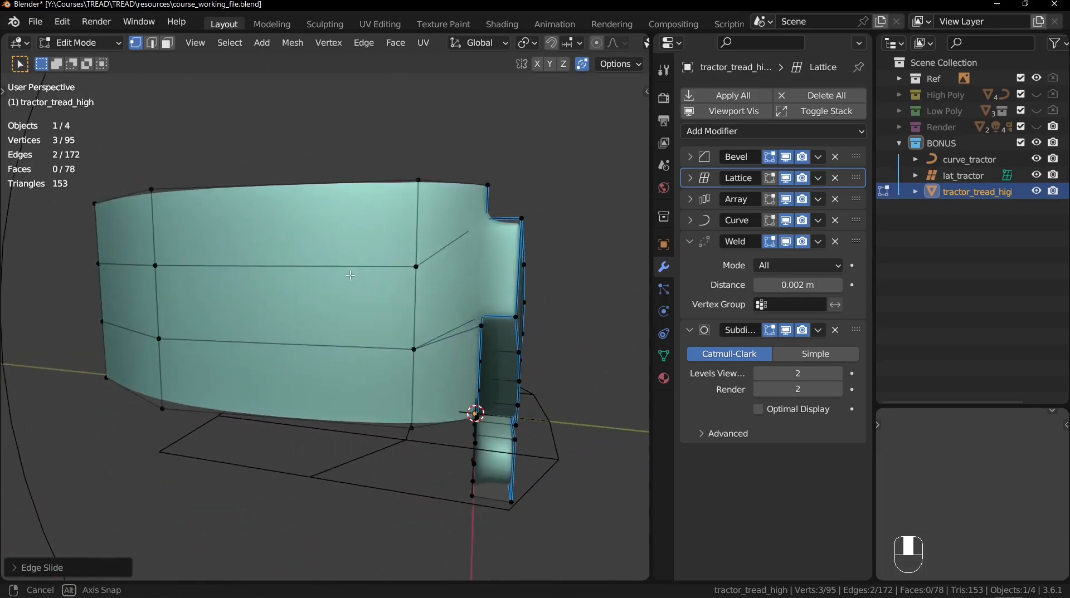
pyautogui.rightClick(416, 270)
pyautogui.keyDown('shift'); pyautogui.rightClick(170, 272); pyautogui.keyUp('shift')
pyautogui.keyDown('shift'); pyautogui.rightClick(101, 264); pyautogui.keyUp('shift')
pyautogui.keyDown('shift'); pyautogui.moveTo(289, 245); pyautogui.dragTo(308, 264, button='middle'); pyautogui.keyUp('shift')
pyautogui.press('g')
pyautogui.press('g')
pyautogui.click(338, 165)
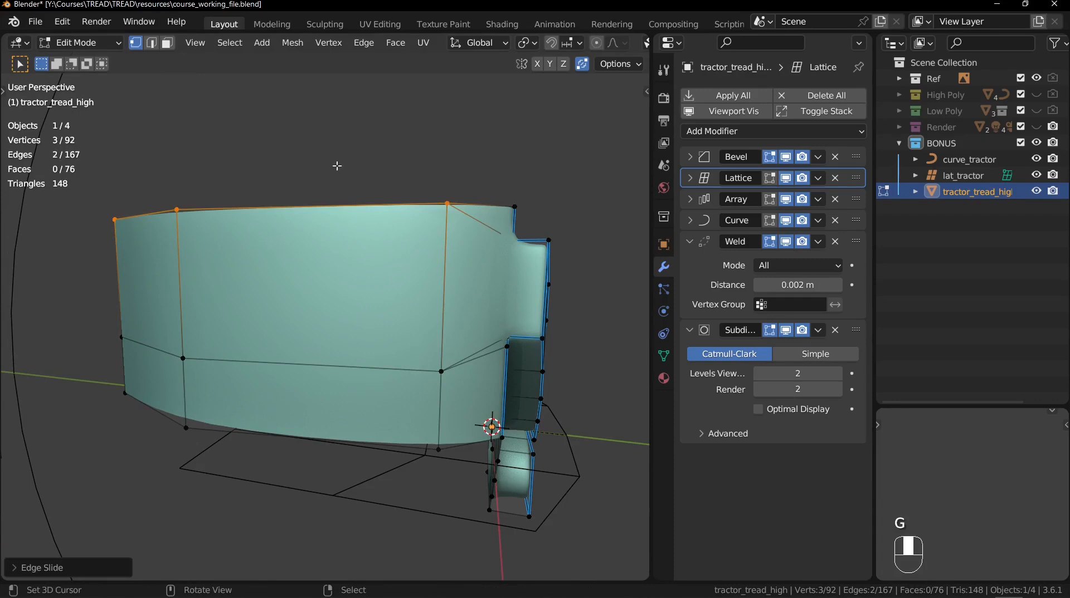
# Step: Evenly space the vertices of each vertical edge column on this sidewall with LoopTools Space
pyautogui.moveTo(254, 221); pyautogui.dragTo(208, 258, button='middle')
pyautogui.moveTo(144, 184); pyautogui.dragTo(203, 453)
pyautogui.press('w')
pyautogui.moveTo(101, 191)
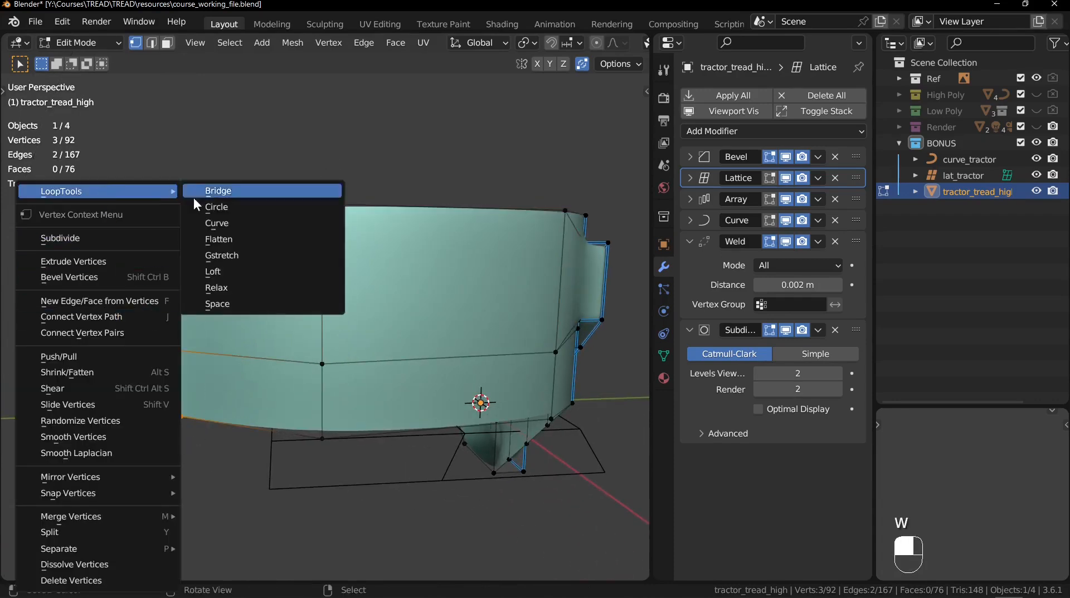
pyautogui.click(225, 304)
pyautogui.moveTo(262, 183); pyautogui.dragTo(334, 454)
pyautogui.hotkey('shift', 'r')
pyautogui.moveTo(334, 454); pyautogui.dragTo(380, 365, button='middle')
pyautogui.moveTo(288, 102); pyautogui.dragTo(396, 468)
pyautogui.hotkey('shift', 'r')
# Step: Repeat the LoopTools Space operation on the three vertical edge columns of the other sidewall and leave Edit Mode
pyautogui.moveTo(569, 317); pyautogui.dragTo(324, 317, button='middle')
pyautogui.moveTo(264, 177); pyautogui.dragTo(334, 429)
pyautogui.hotkey('shift', 'r')
pyautogui.moveTo(452, 172); pyautogui.dragTo(490, 394)
pyautogui.hotkey('shift', 'r')
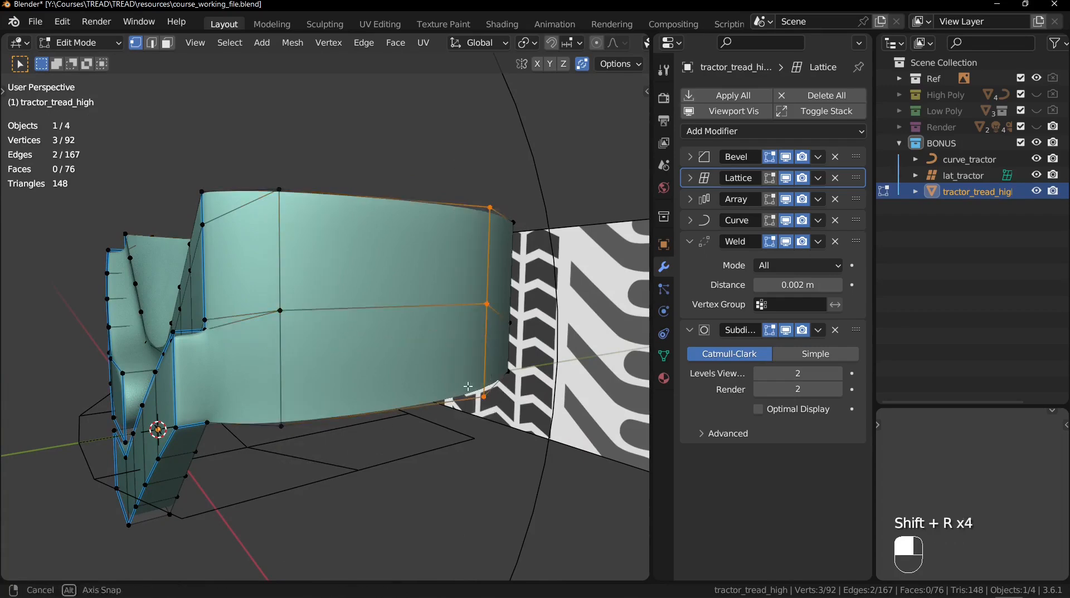
pyautogui.moveTo(490, 394); pyautogui.dragTo(404, 155, button='middle')
pyautogui.moveTo(404, 155); pyautogui.dragTo(486, 428)
pyautogui.hotkey('shift', 'r')
pyautogui.moveTo(430, 387); pyautogui.dragTo(415, 269, button='middle')
pyautogui.press('Tab')
# Step: Apply Shade Flat to the tractor tire and check the faceting around its tread and sidewall
pyautogui.keyDown('ctrl'); pyautogui.moveTo(371, 174); pyautogui.dragTo(367, 256, button='middle'); pyautogui.keyUp('ctrl')
pyautogui.keyDown('shift'); pyautogui.moveTo(366, 256); pyautogui.dragTo(418, 318, button='middle'); pyautogui.keyUp('shift')
pyautogui.keyDown('shift'); pyautogui.moveTo(418, 317); pyautogui.dragTo(467, 370, button='middle'); pyautogui.keyUp('shift')
pyautogui.rightClick(474, 240)
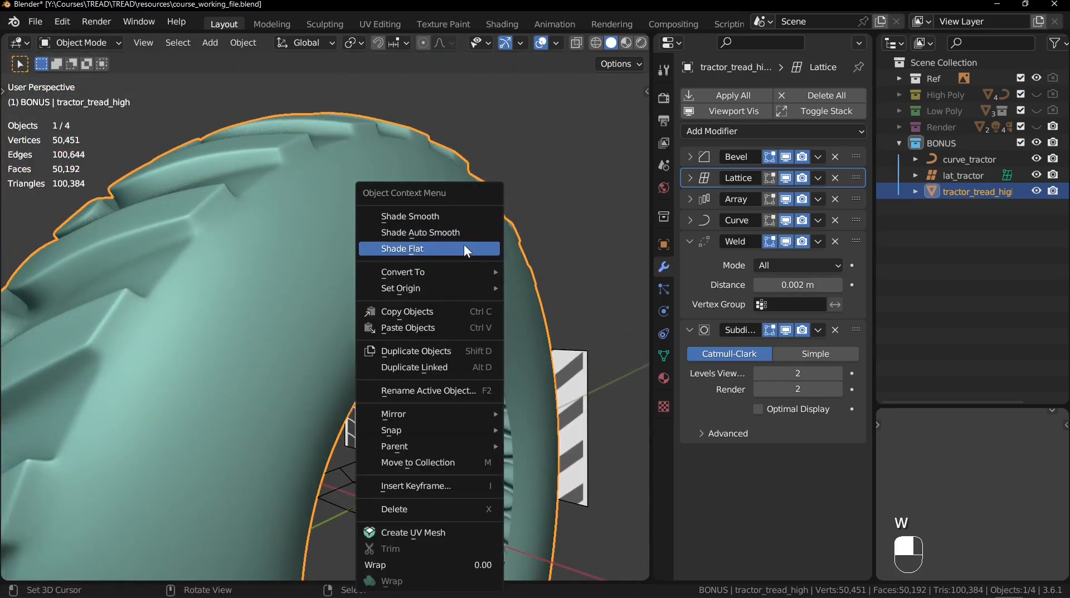
pyautogui.click(466, 246)
pyautogui.moveTo(463, 245); pyautogui.dragTo(437, 279, button='middle')
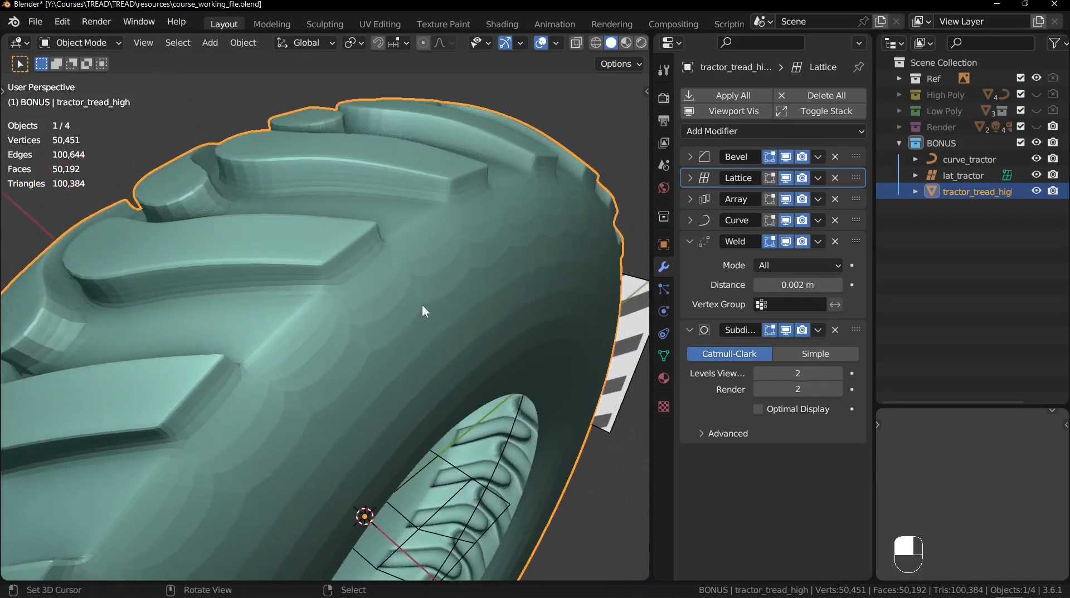
# Step: Apply Shade Smooth to the tractor tire, frame it in view, and deselect everything
pyautogui.rightClick(423, 213)
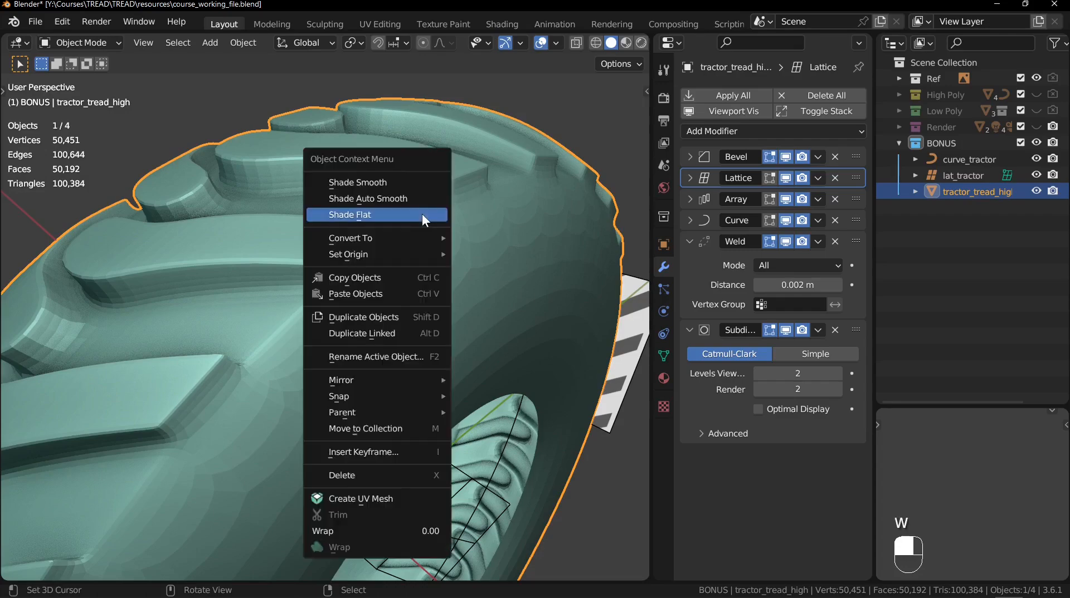
pyautogui.click(416, 185)
pyautogui.moveTo(417, 179); pyautogui.dragTo(437, 223, button='middle')
pyautogui.keyDown('ctrl'); pyautogui.moveTo(437, 223); pyautogui.dragTo(434, 291, button='middle'); pyautogui.keyUp('ctrl')
pyautogui.keyDown('shift'); pyautogui.moveTo(434, 291); pyautogui.dragTo(429, 248, button='middle'); pyautogui.keyUp('shift')
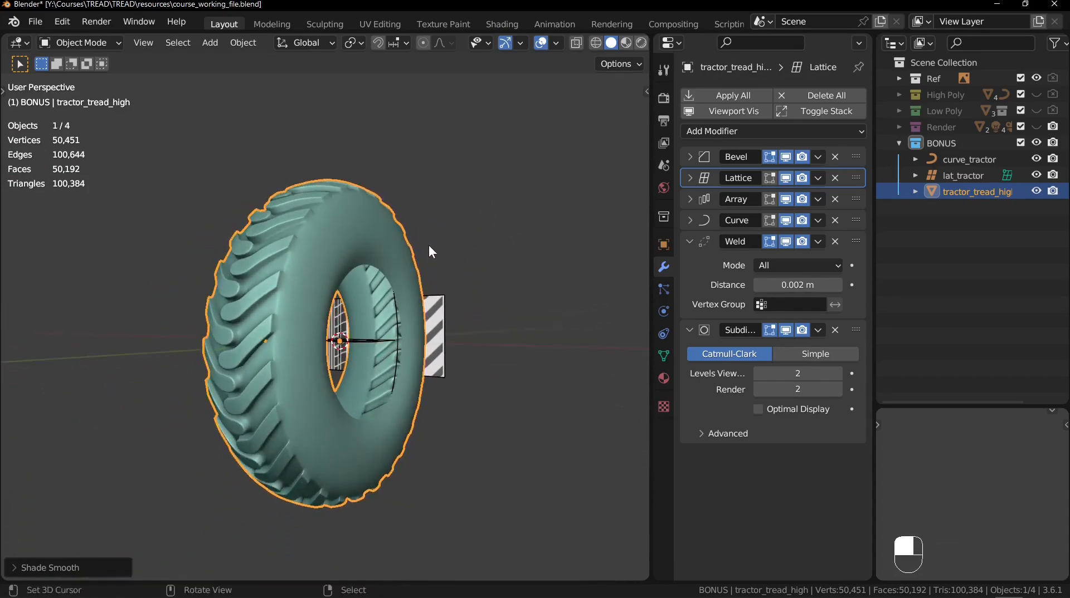
pyautogui.press('KP_Decimal')
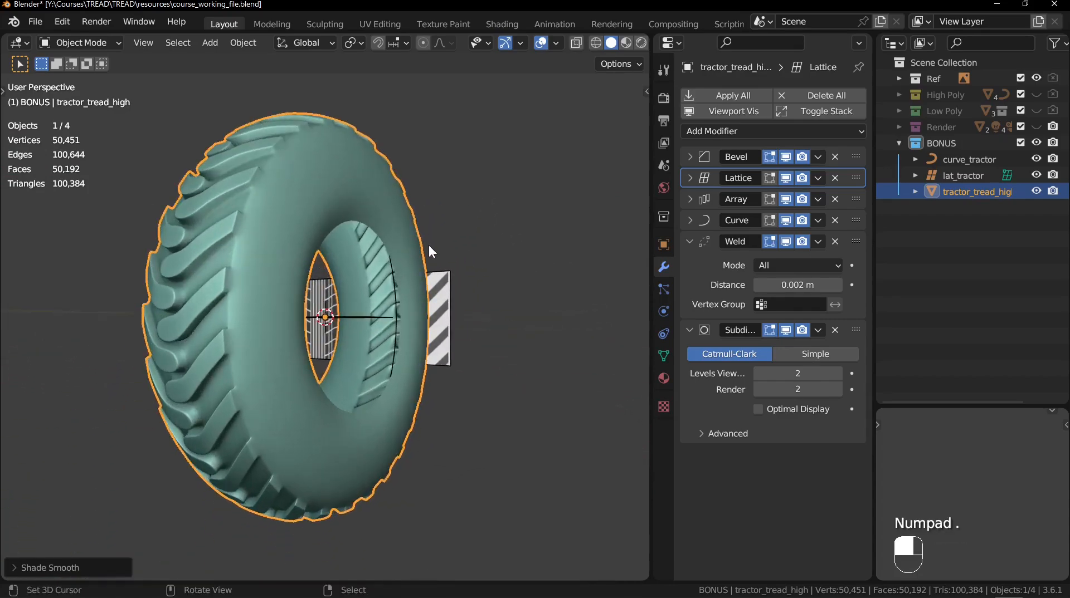
pyautogui.hotkey('alt', 'a')
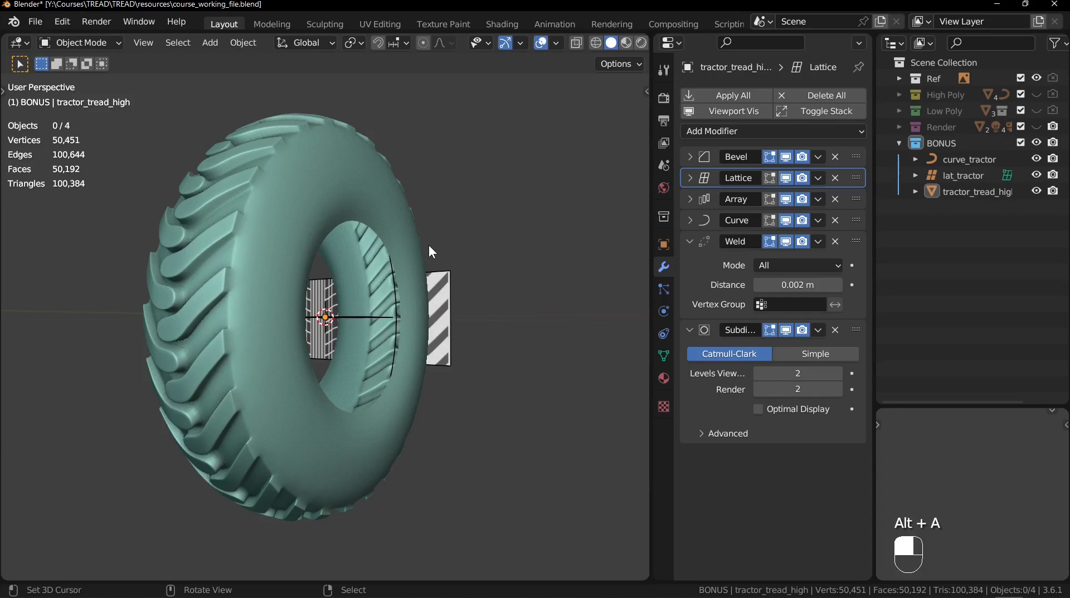
pyautogui.moveTo(494, 269); pyautogui.dragTo(463, 395, button='middle')
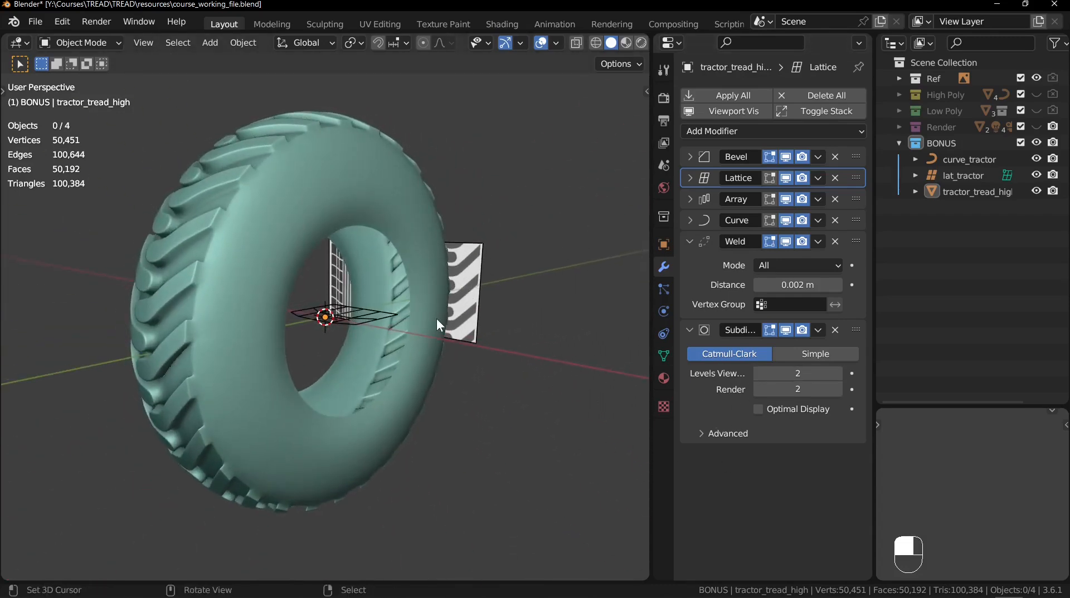
pyautogui.moveTo(436, 319); pyautogui.dragTo(295, 215, button='middle')
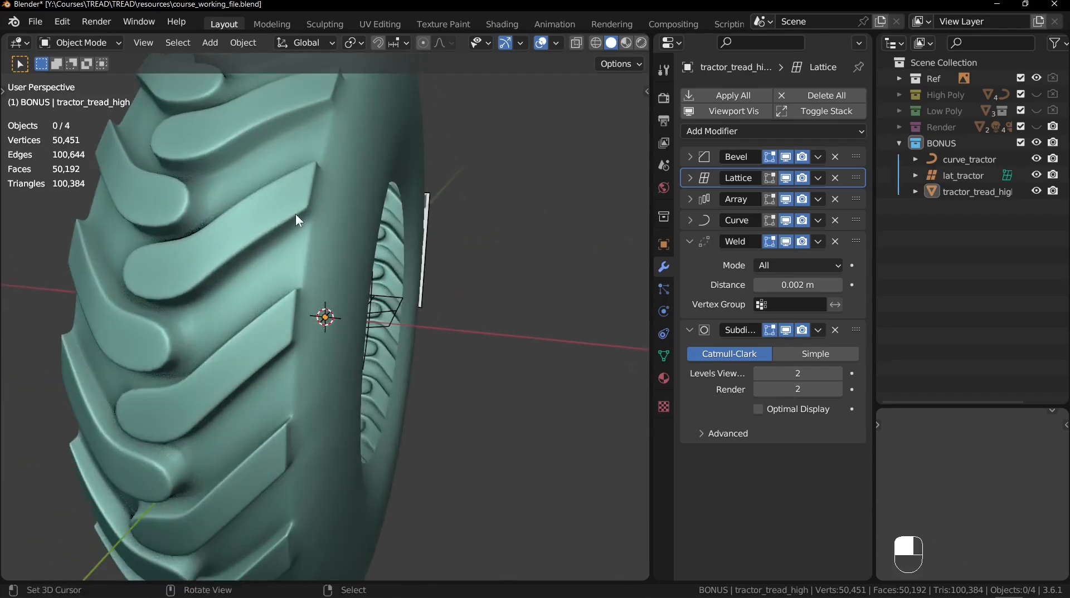
pyautogui.moveTo(475, 218); pyautogui.dragTo(414, 234, button='middle')
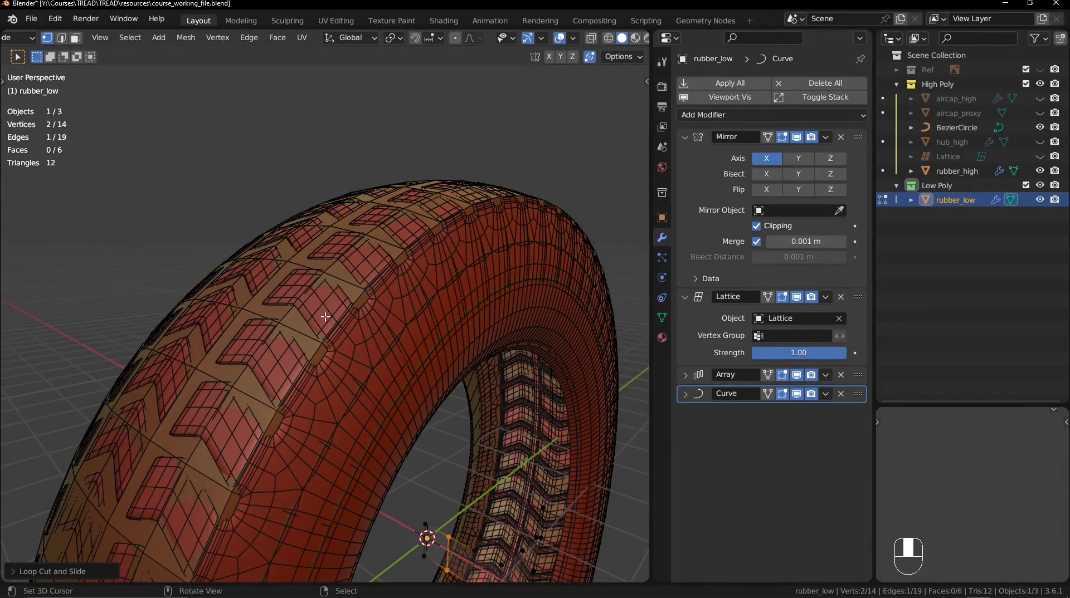
pyautogui.moveTo(324, 317); pyautogui.dragTo(390, 346, button='middle')
pyautogui.keyDown('shift'); pyautogui.moveTo(405, 273); pyautogui.dragTo(372, 235, button='middle'); pyautogui.keyUp('shift')
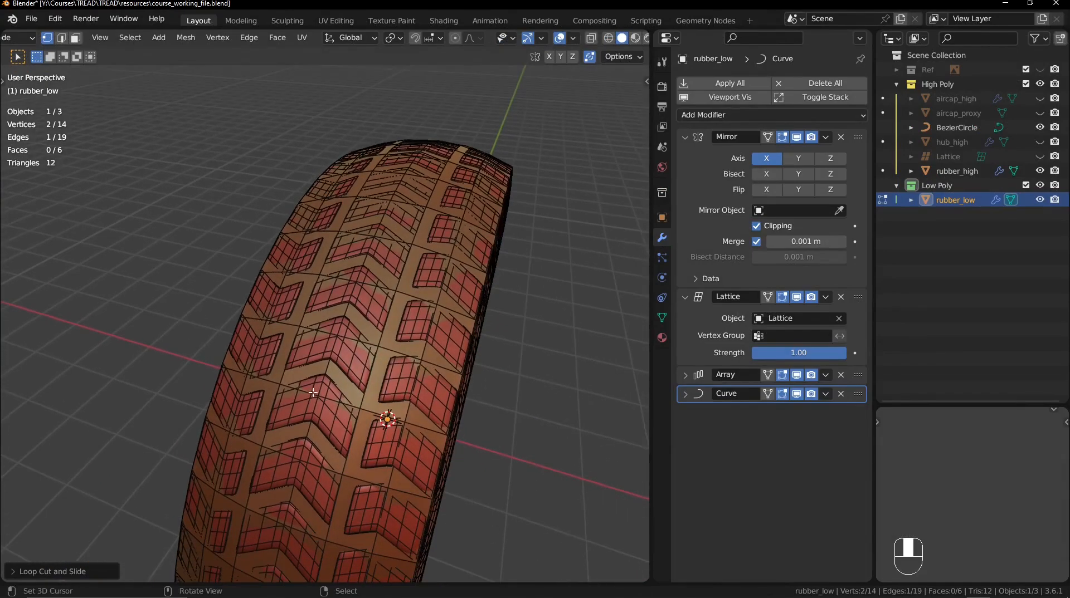
pyautogui.moveTo(336, 314)
pyautogui.mouseDown(button='middle')
pyautogui.moveTo(389, 435)
pyautogui.moveTo(327, 303)
pyautogui.mouseUp(button='middle')
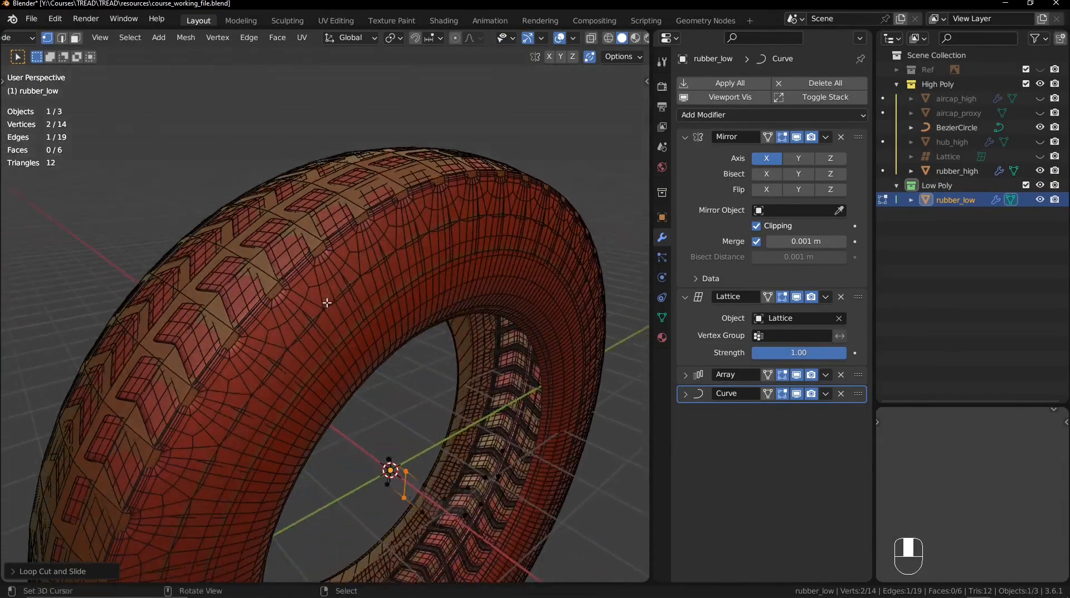
pyautogui.press('KP_3')
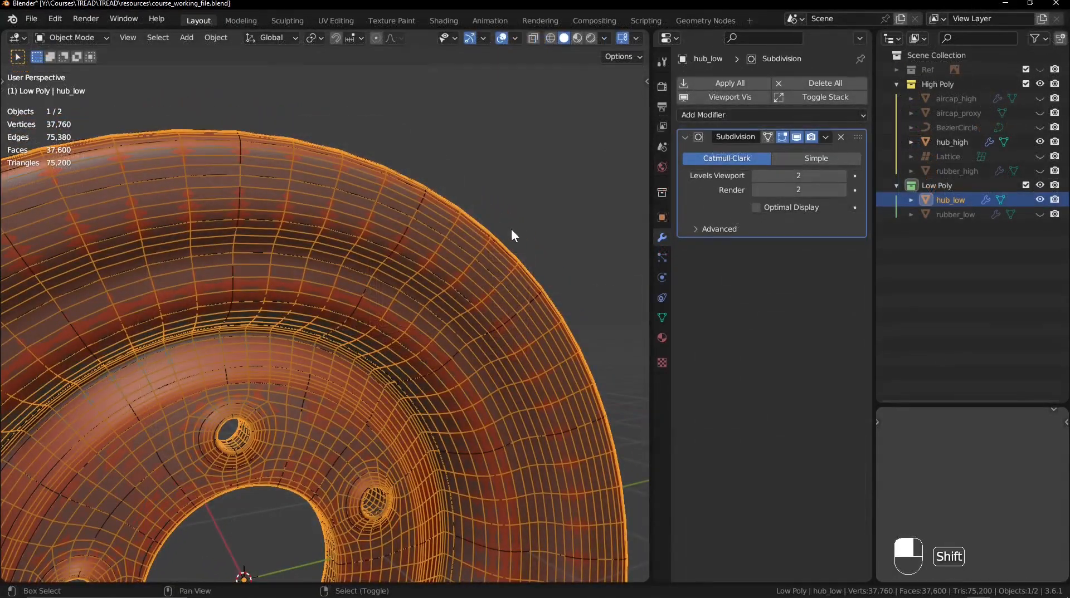
# Step: Set hub_low's Subdivision viewport level to 1 and frame the hub's upper rim in the right orthographic view
pyautogui.keyDown('shift'); pyautogui.moveTo(510, 228); pyautogui.dragTo(558, 295, button='middle'); pyautogui.keyUp('shift')
pyautogui.click(754, 176)
pyautogui.moveTo(530, 232); pyautogui.dragTo(527, 279, button='middle')
pyautogui.press('KP_3')
pyautogui.keyDown('ctrl'); pyautogui.moveTo(528, 279); pyautogui.dragTo(501, 254, button='middle'); pyautogui.keyUp('ctrl')
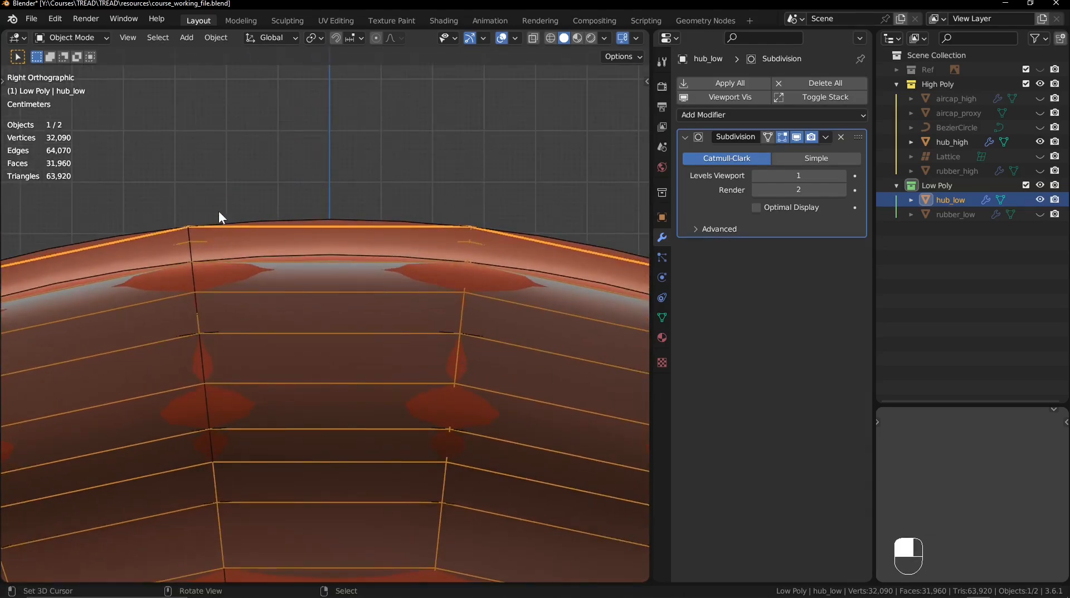
# Step: Annotate the low-poly hub's straight upper rim segment with an arc spanning it and an arrow pointing up at its middle
pyautogui.press('t')
pyautogui.click(18, 239)
pyautogui.moveTo(185, 227)
pyautogui.mouseDown()
pyautogui.moveTo(229, 210)
pyautogui.moveTo(437, 202)
pyautogui.moveTo(482, 222)
pyautogui.mouseUp()
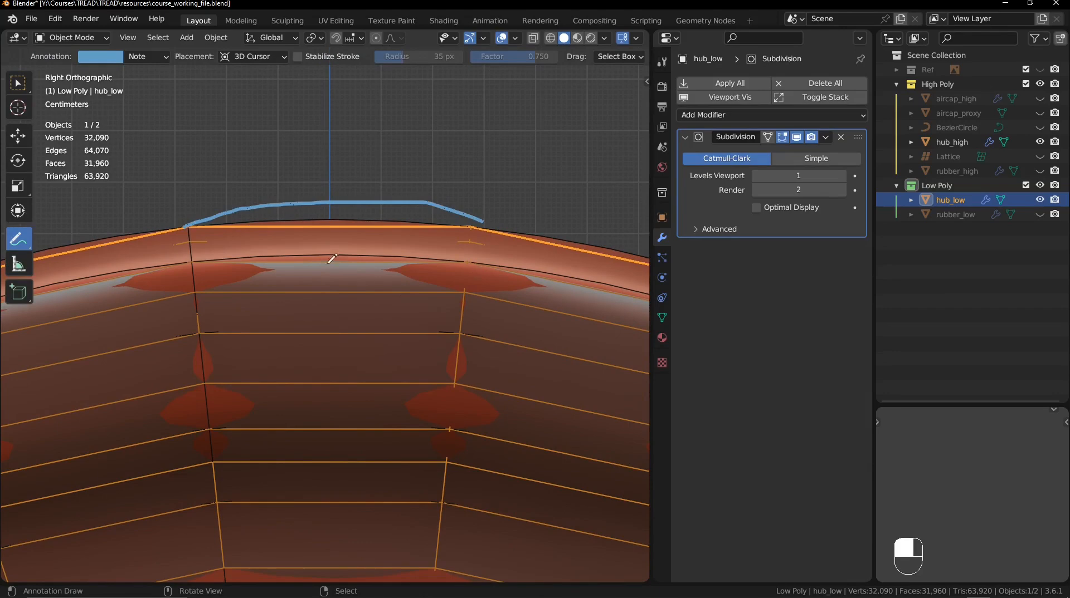
pyautogui.moveTo(329, 226)
pyautogui.mouseDown()
pyautogui.moveTo(316, 244)
pyautogui.moveTo(332, 244)
pyautogui.moveTo(313, 334)
pyautogui.mouseUp()
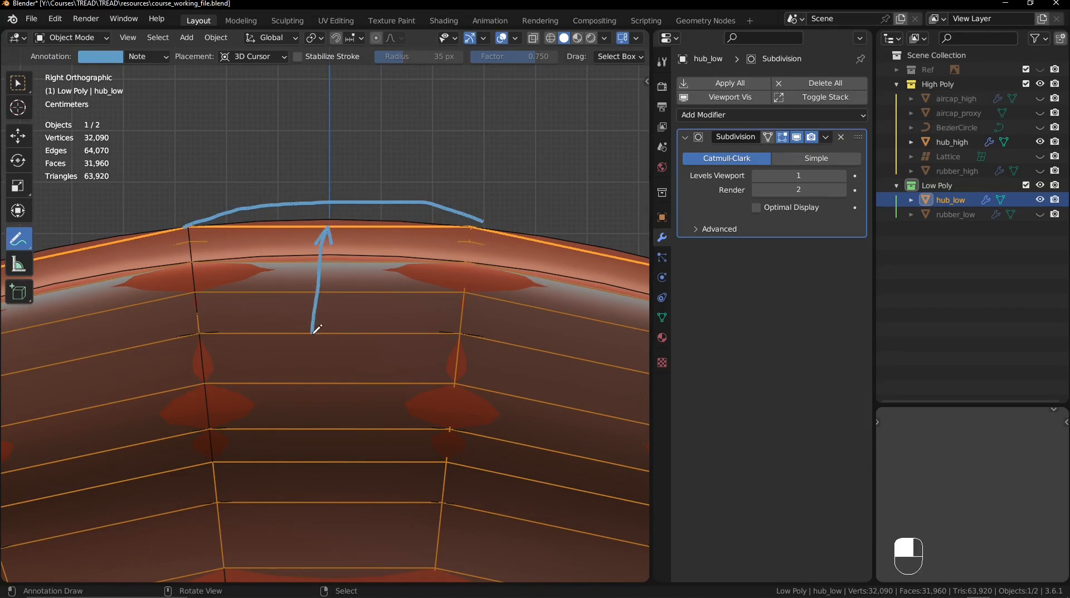